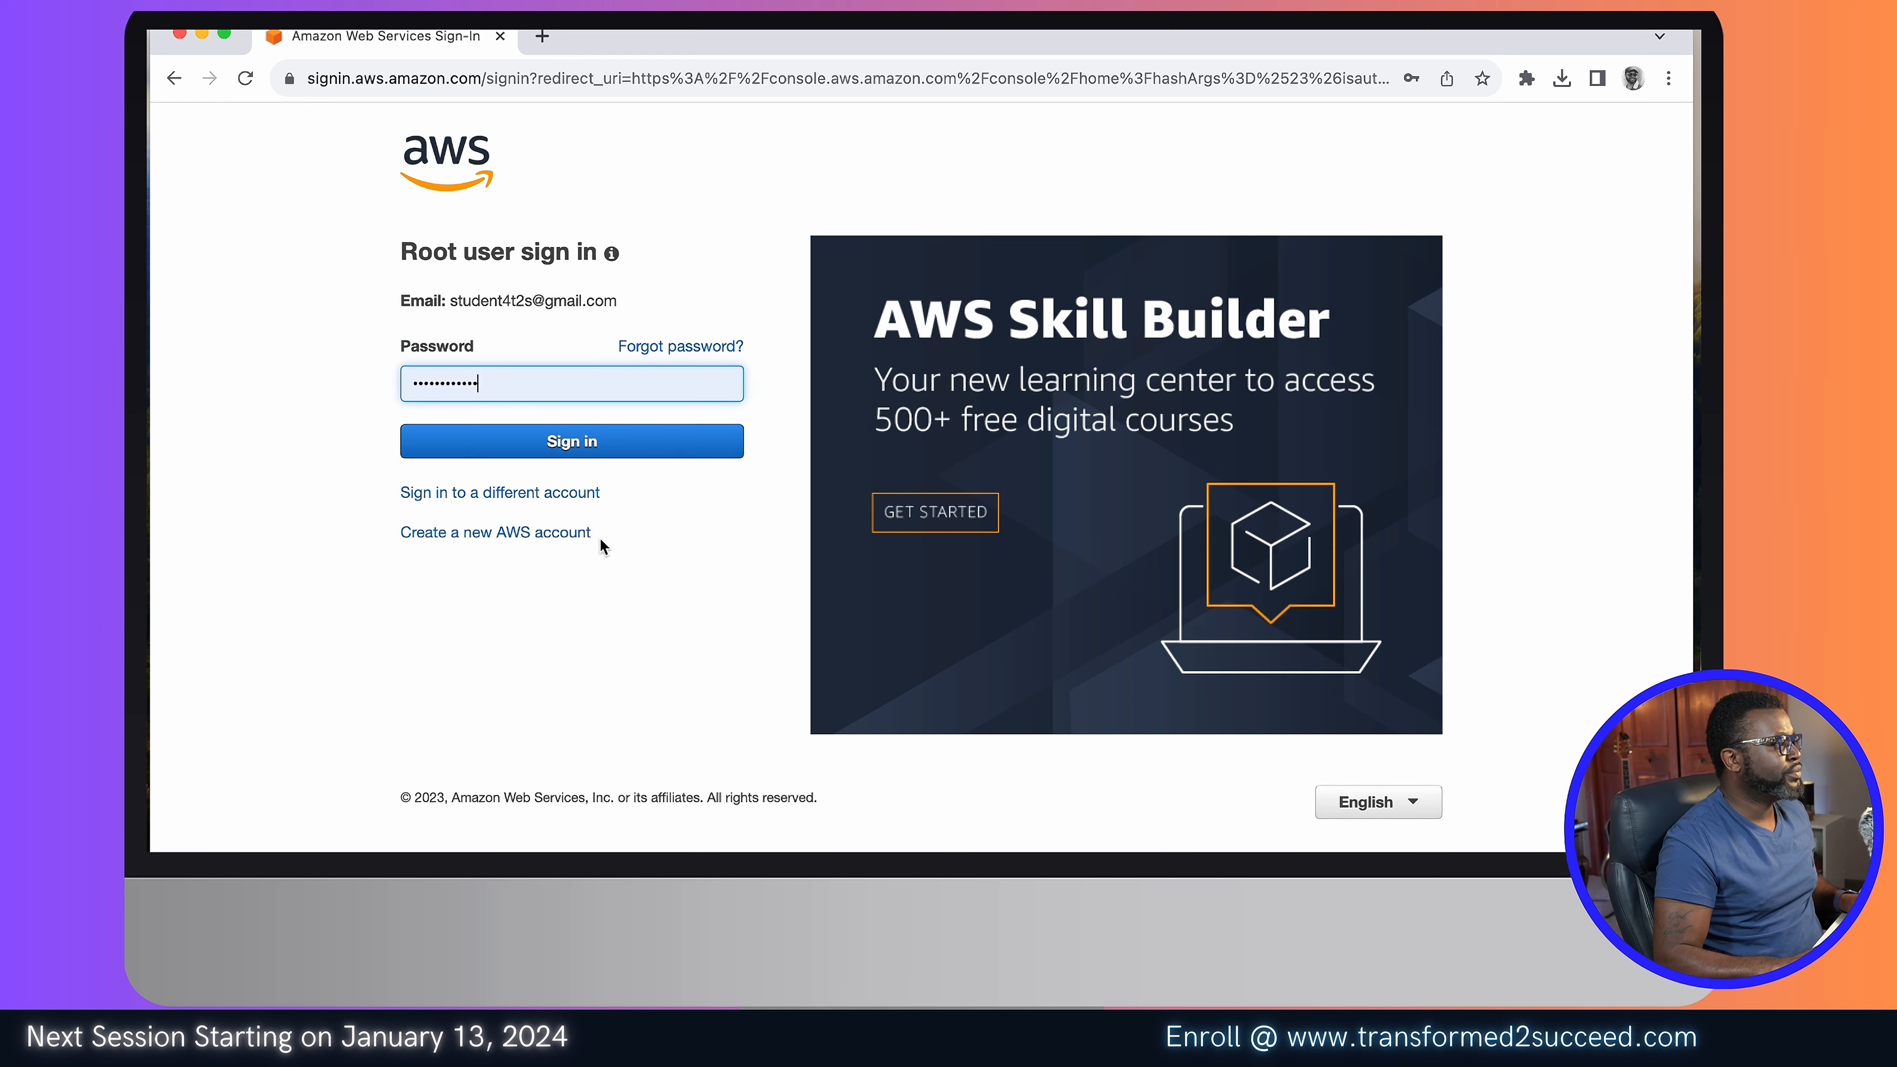
Step: Return to the AWS Free Tier page and sign in to the console as root user with the prefilled email and password
{"action": "left_click", "coordinate": [173, 78]}
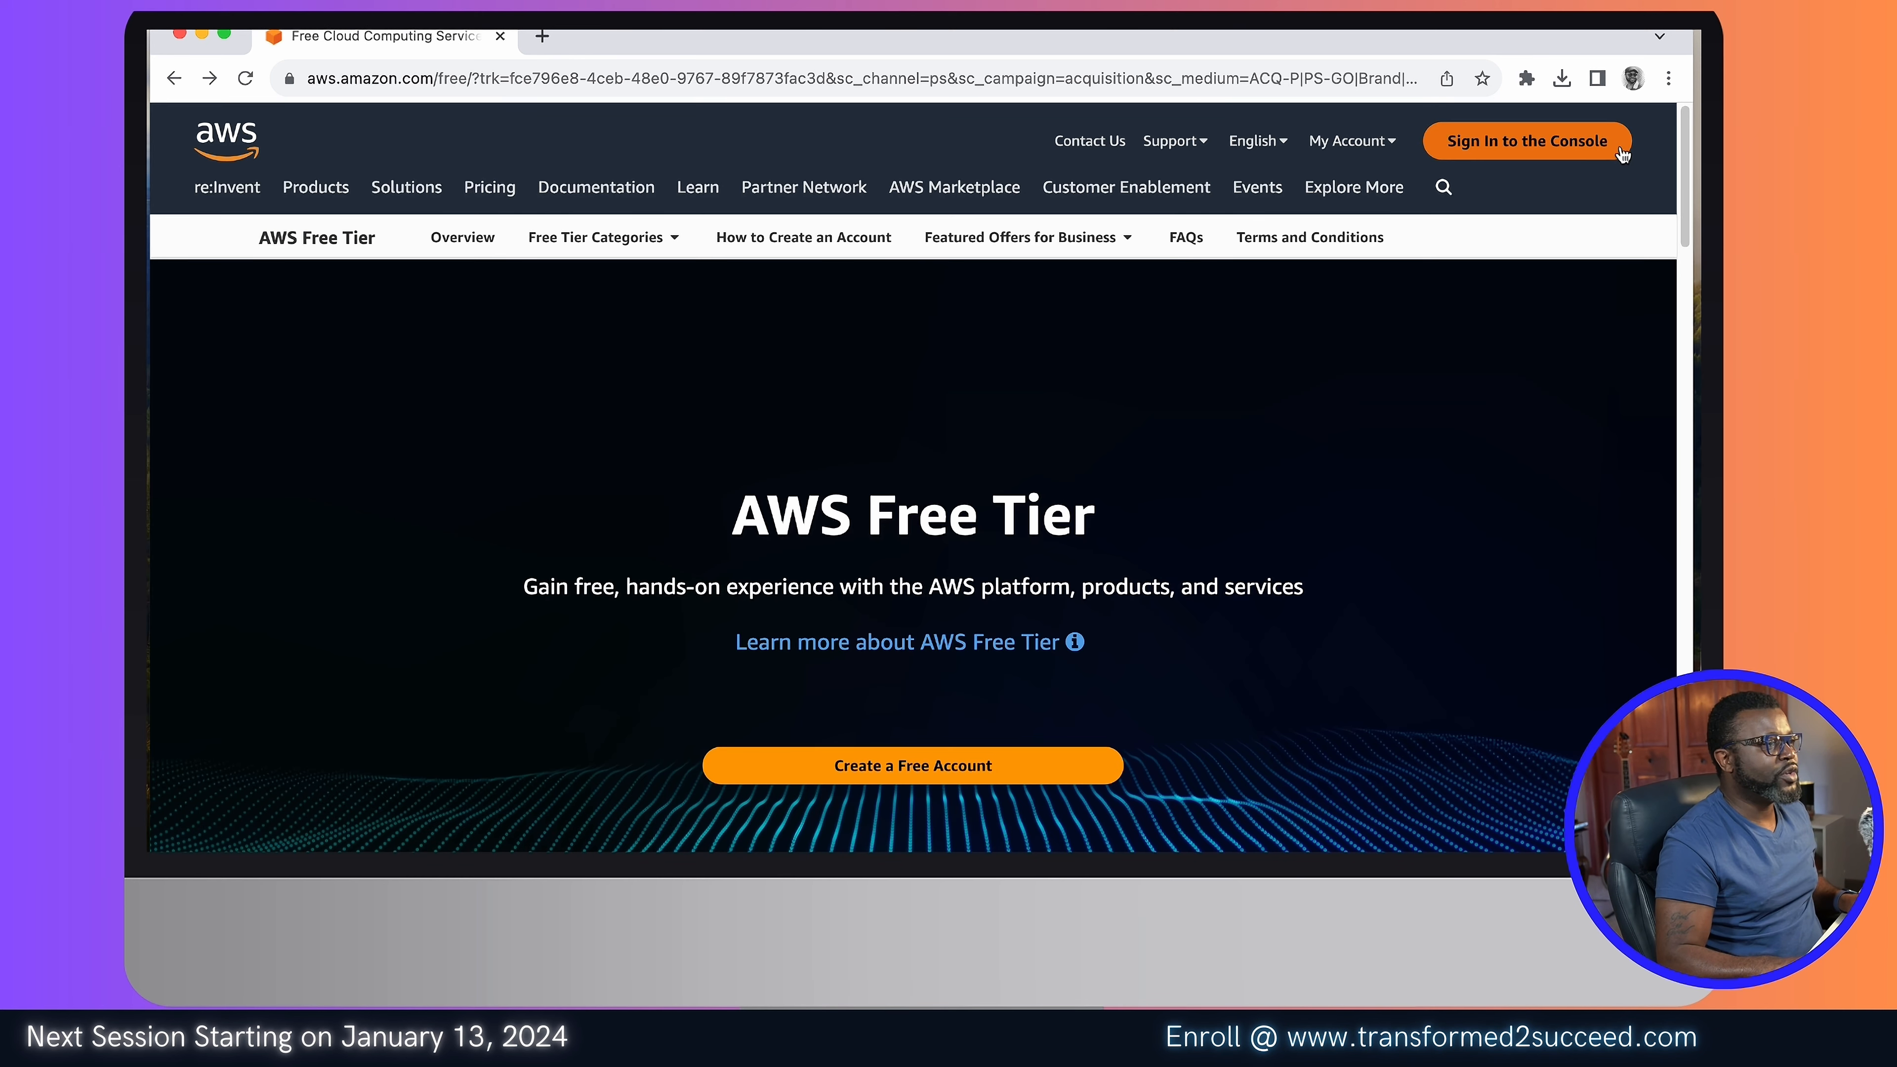
{"action": "left_click", "coordinate": [1576, 149]}
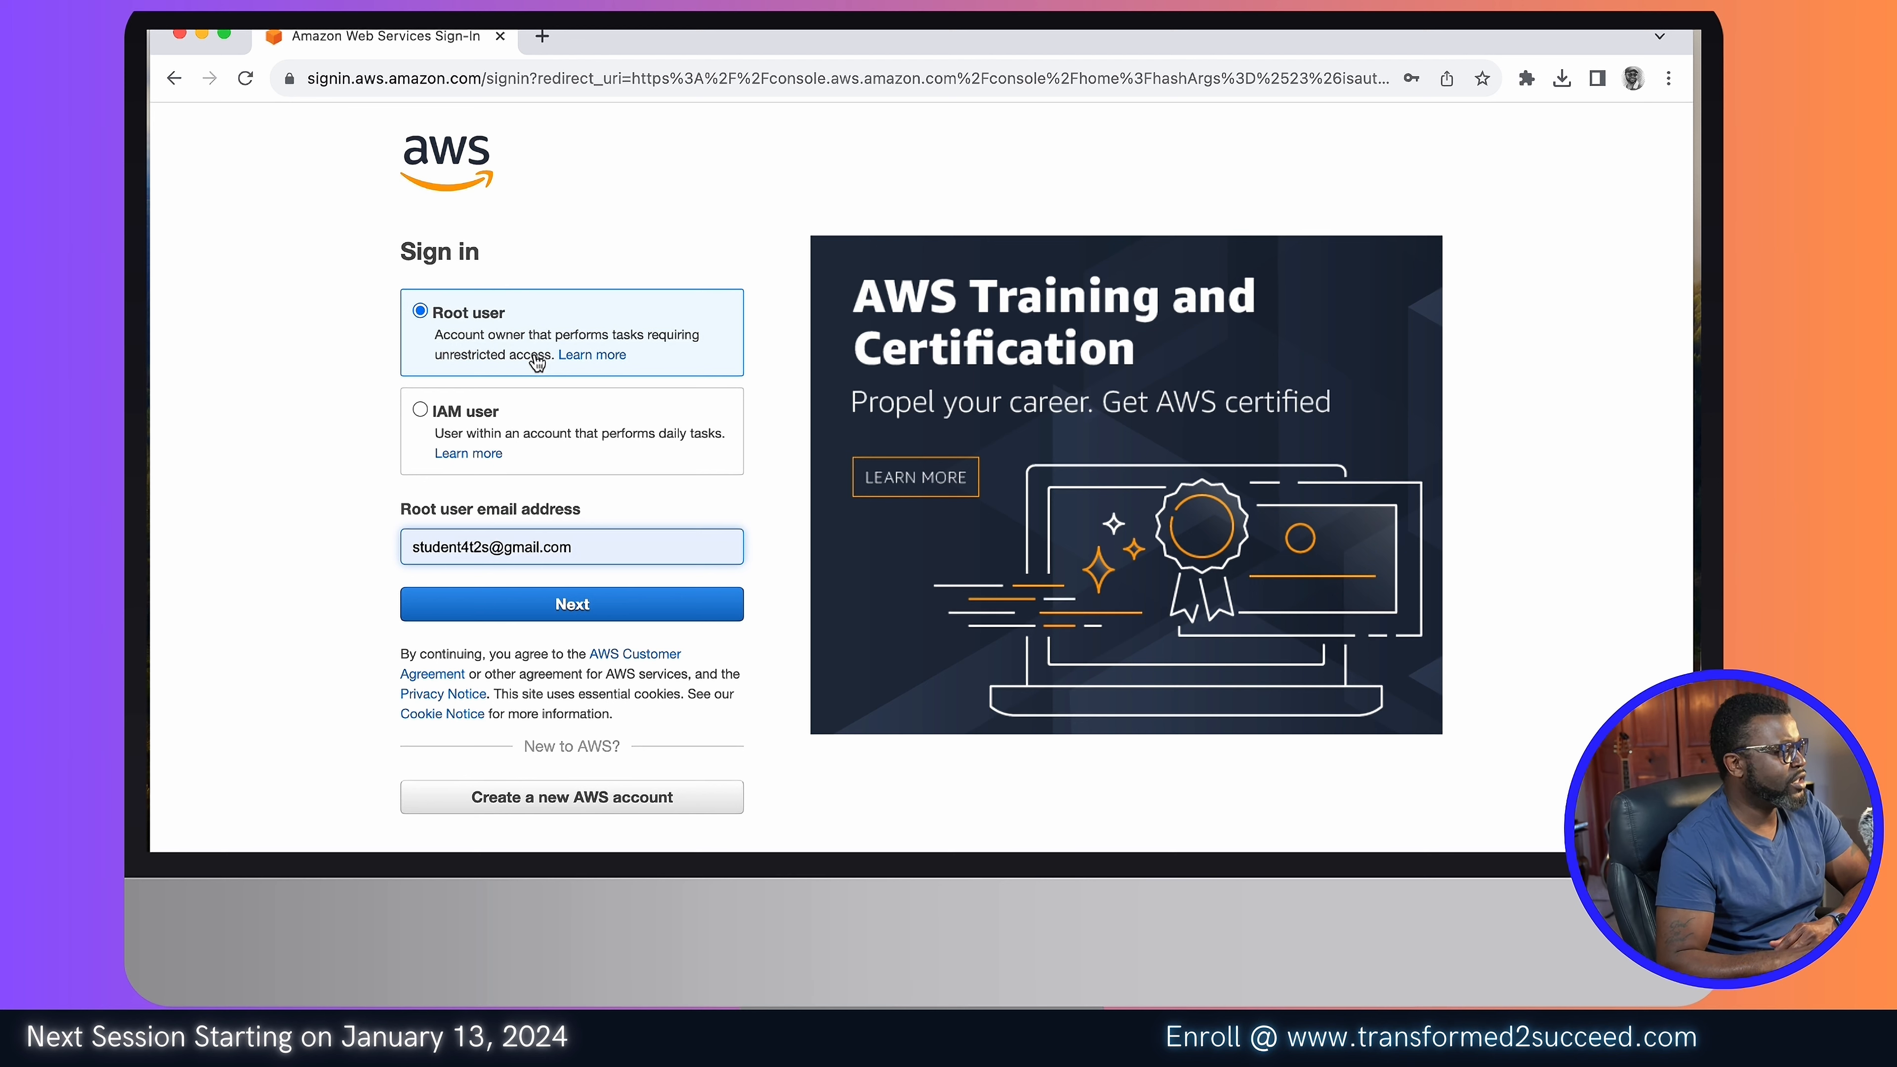
{"action": "left_click", "coordinate": [578, 611]}
{"action": "left_click", "coordinate": [602, 448]}
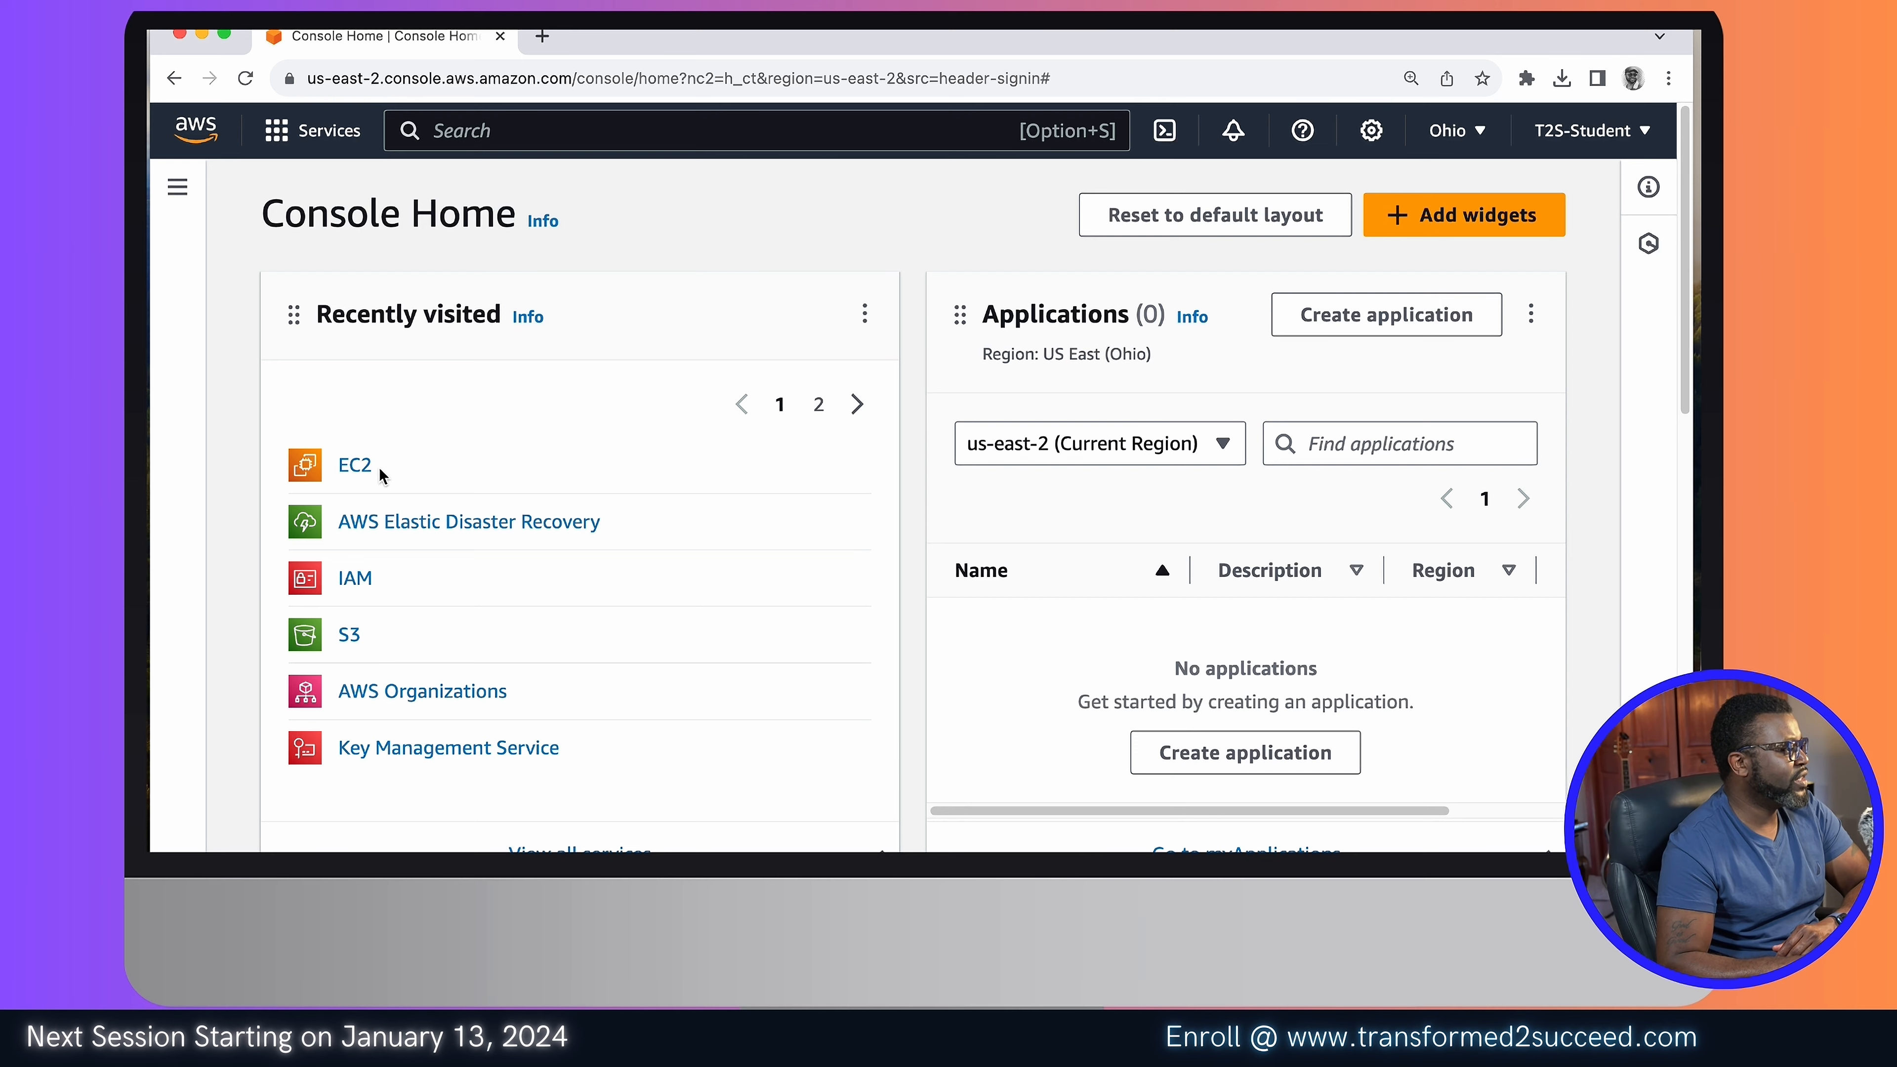
Step: Examine the Console Home page, its side navigation, the services list and the recently visited services
{"action": "scroll", "coordinate": [380, 466], "scroll_direction": "down", "scroll_amount": 3}
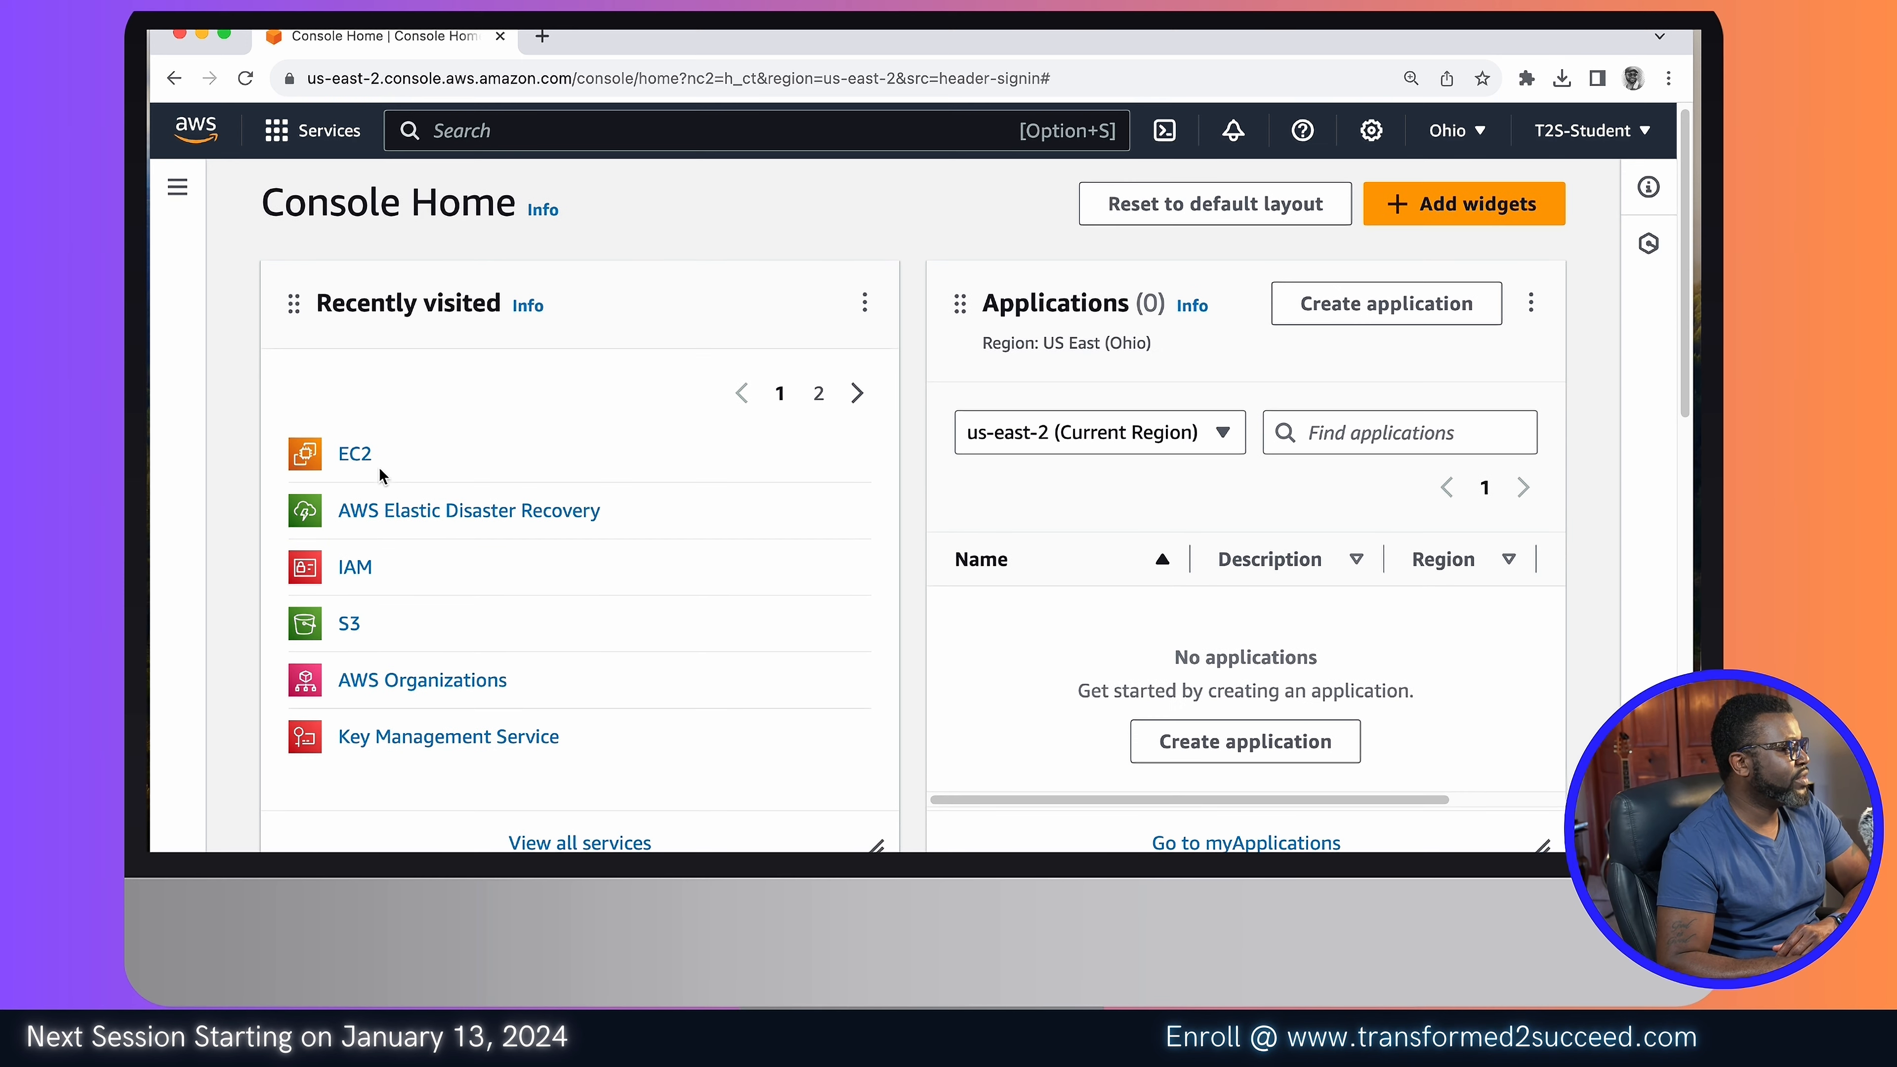
{"action": "scroll", "coordinate": [380, 467], "scroll_direction": "up", "scroll_amount": 5}
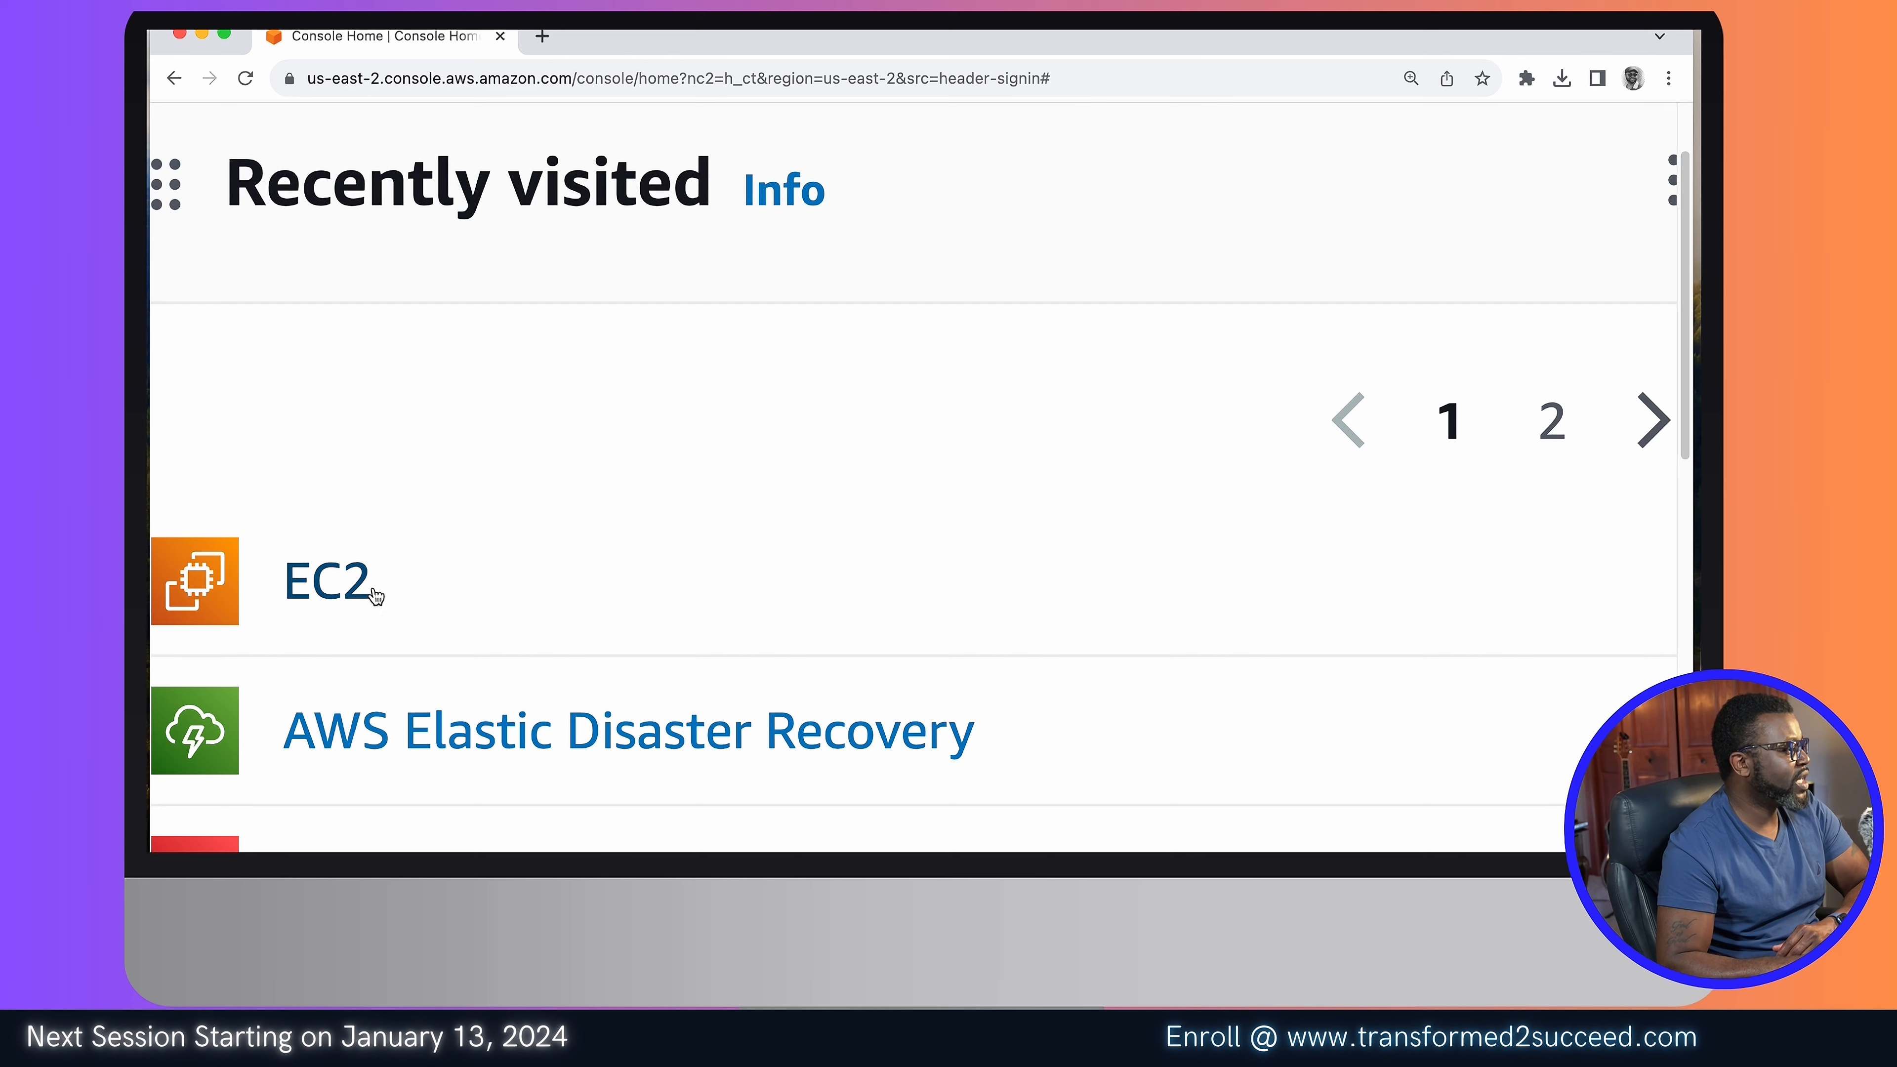
{"action": "scroll", "coordinate": [376, 586], "scroll_direction": "down", "scroll_amount": 5}
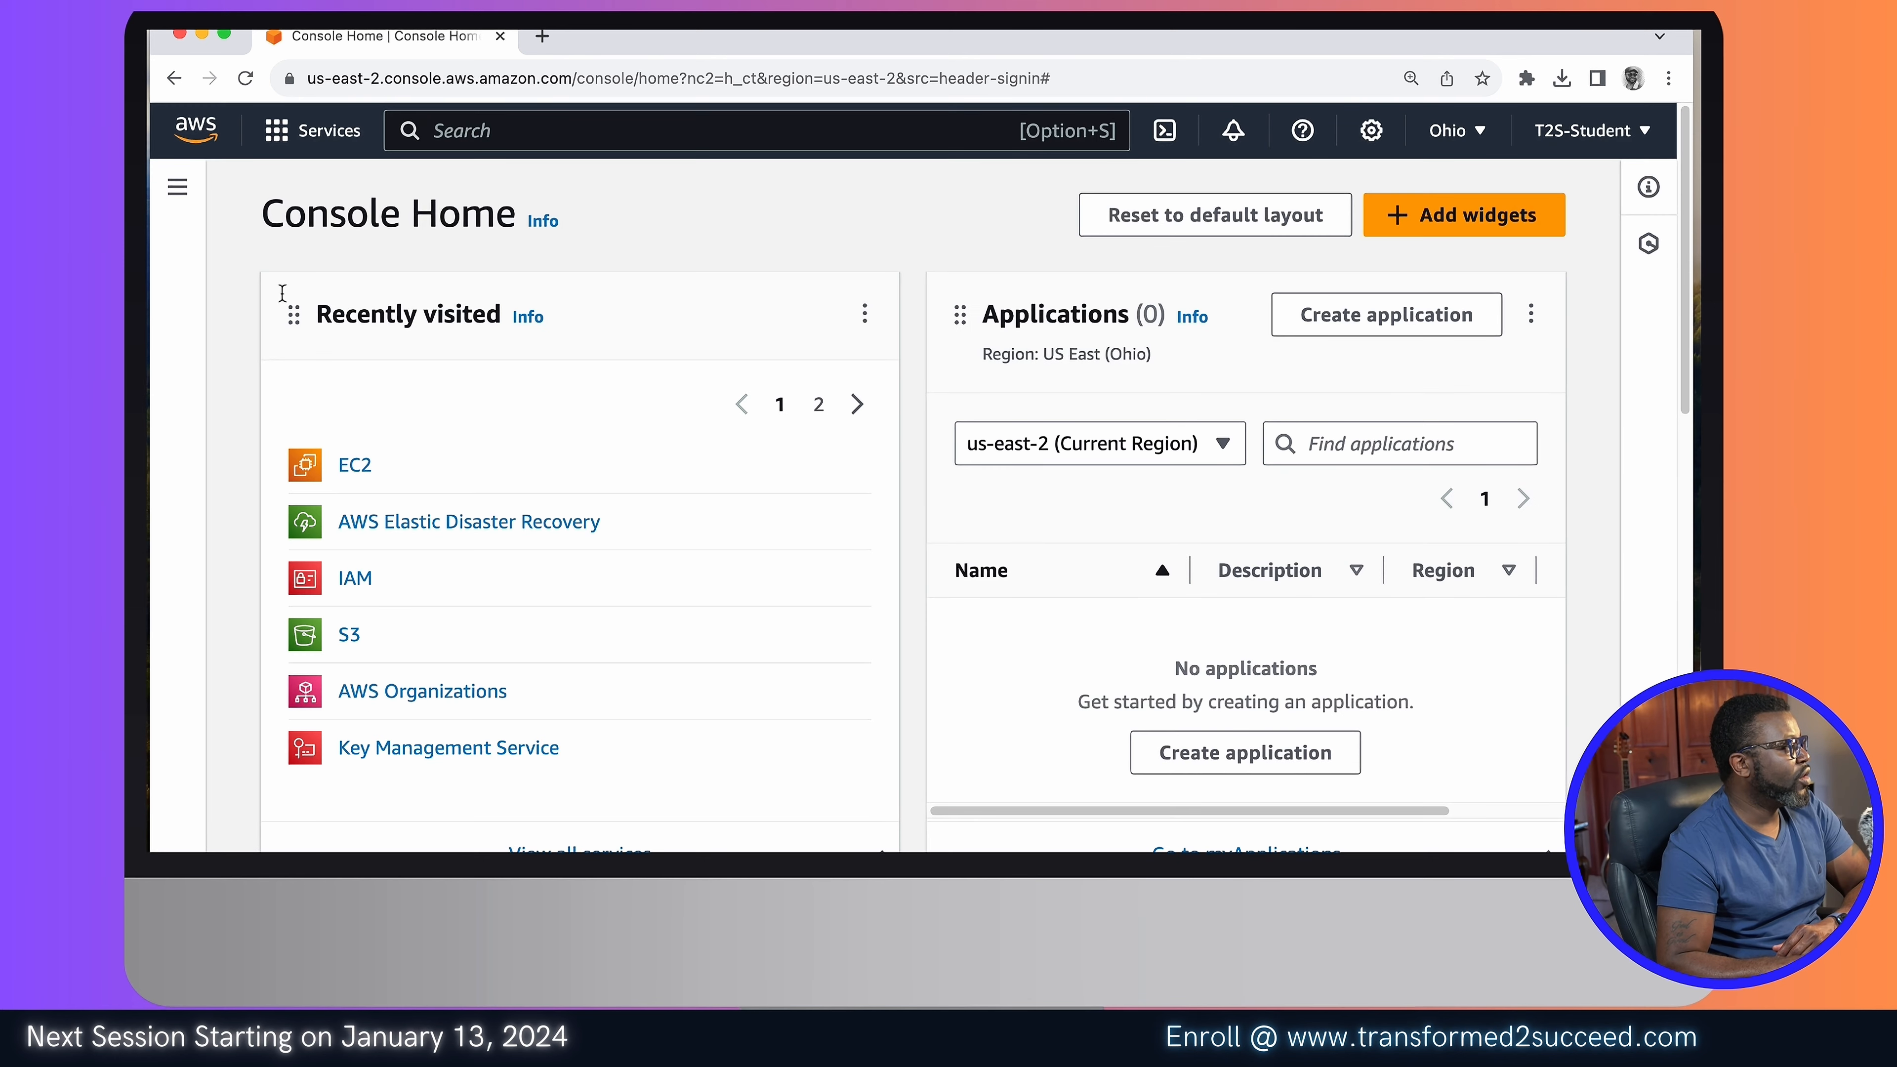
{"action": "left_click", "coordinate": [177, 187]}
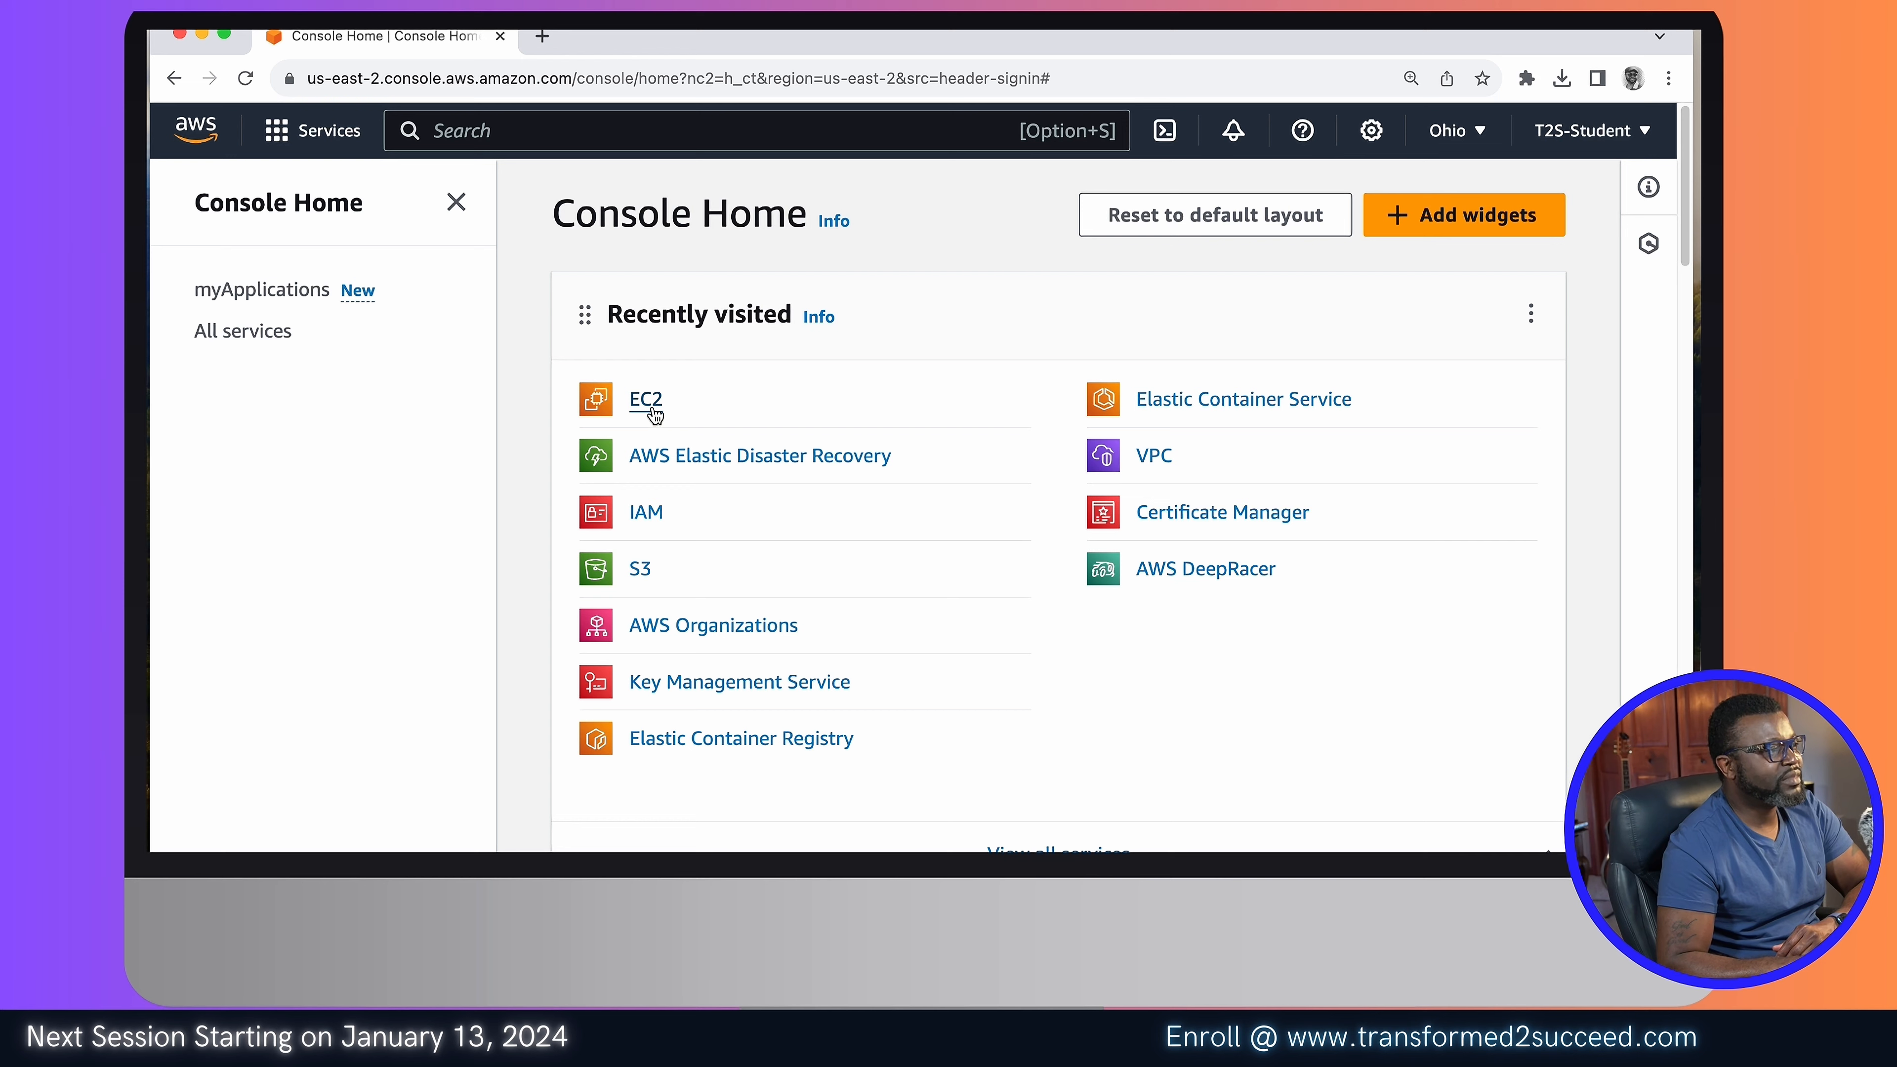
{"action": "left_click", "coordinate": [456, 202]}
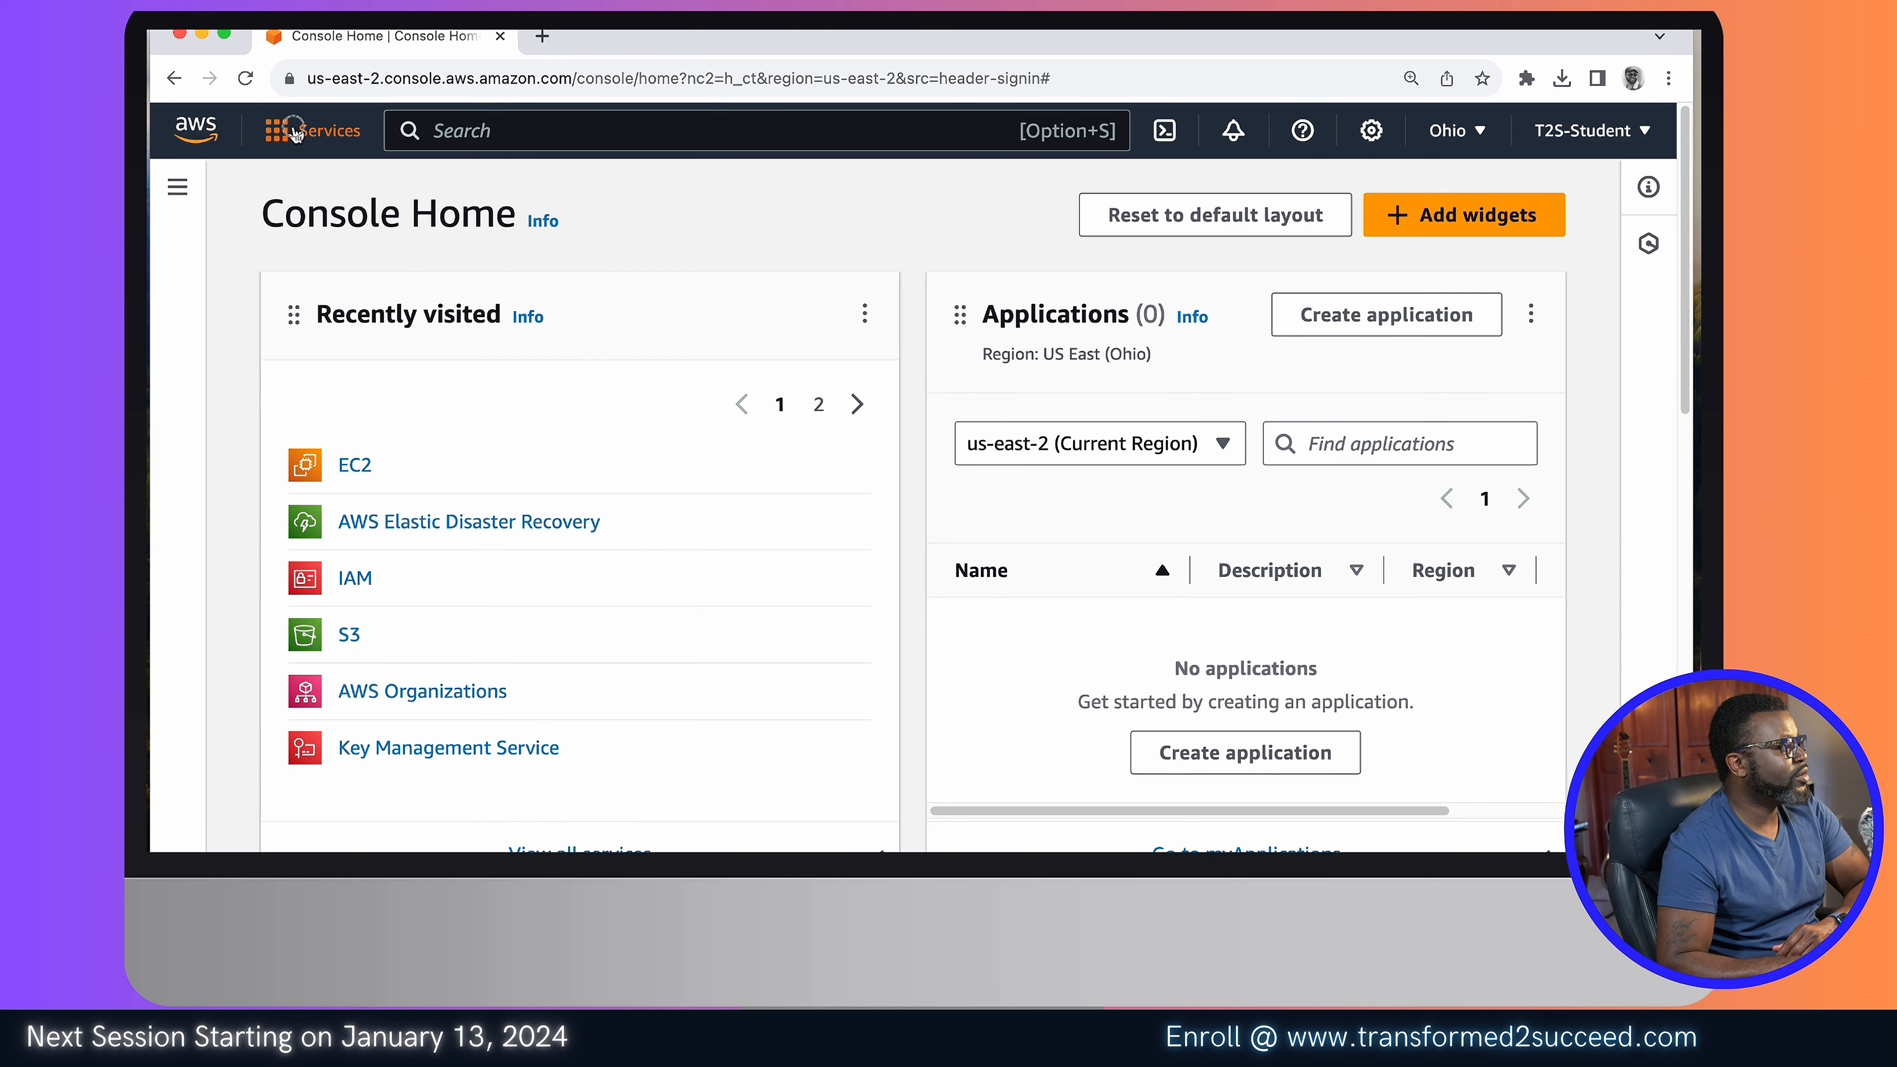
{"action": "left_click", "coordinate": [295, 132]}
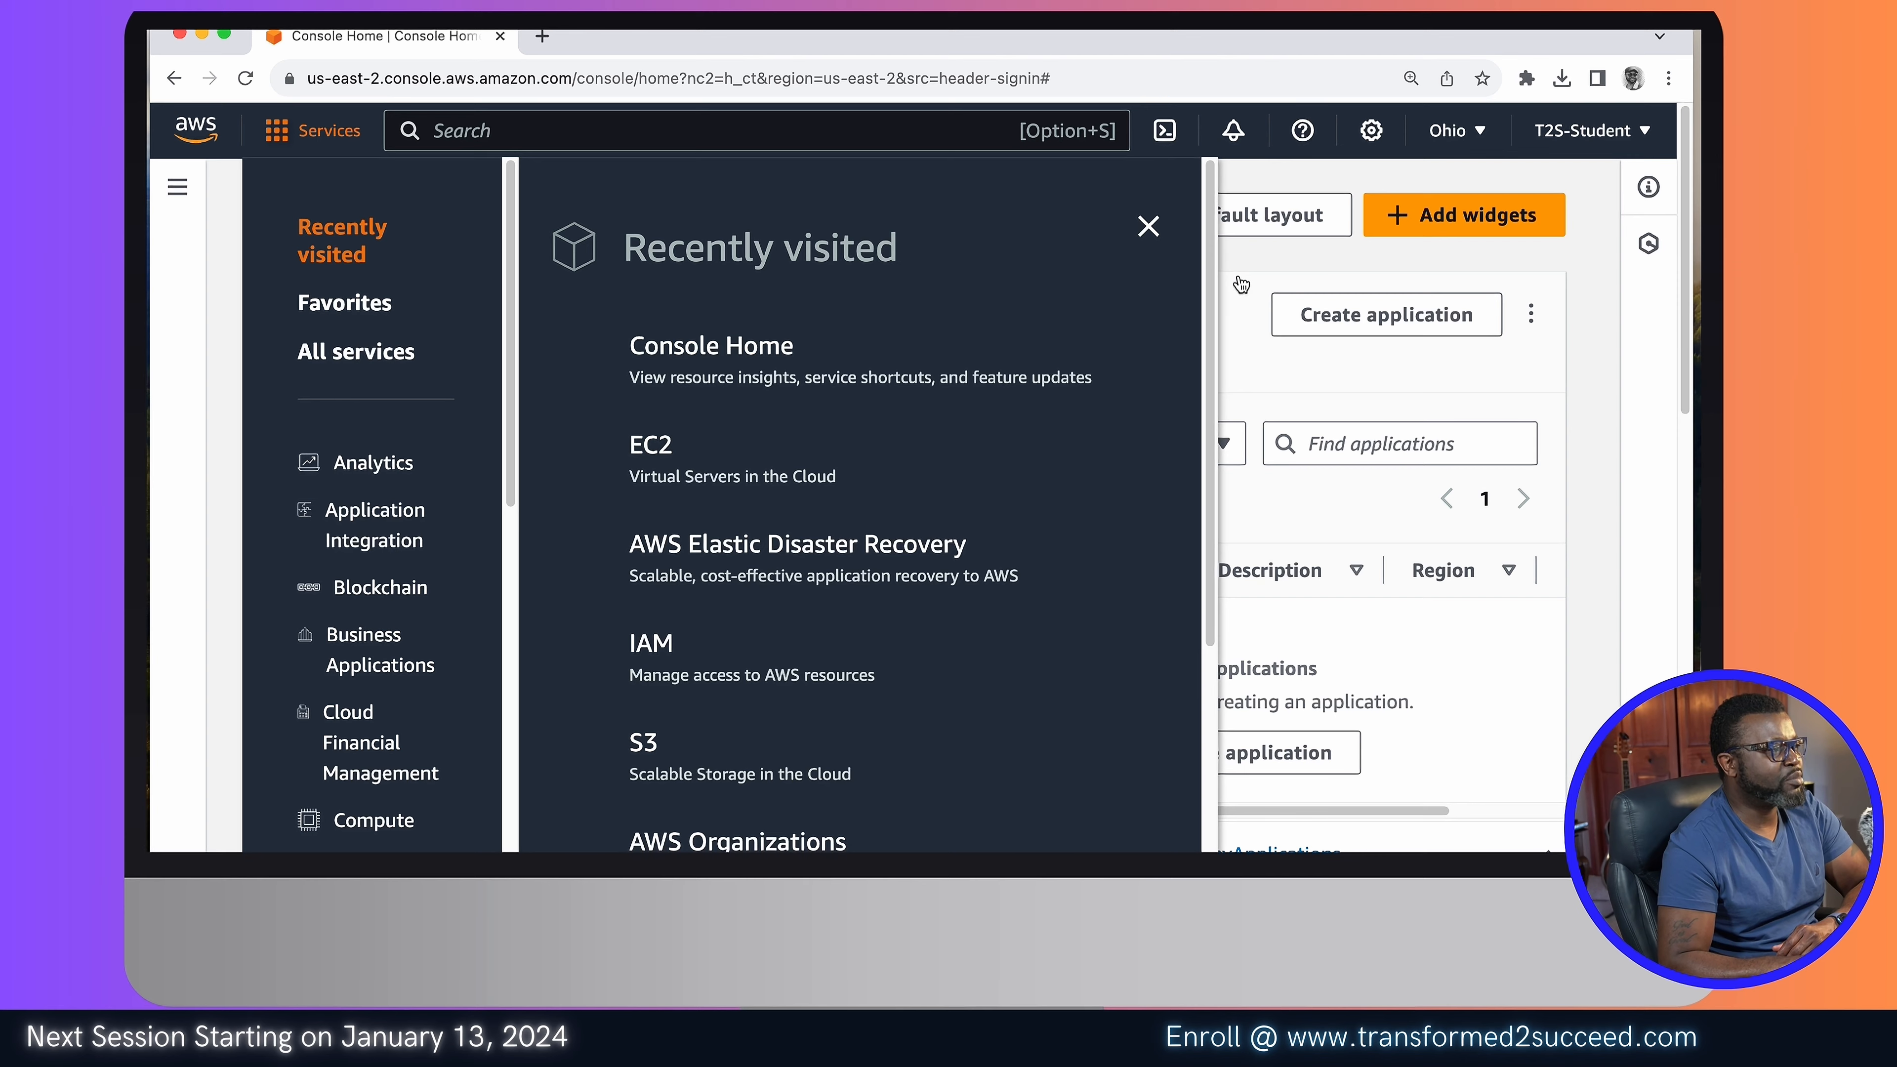
{"action": "left_click", "coordinate": [1257, 258]}
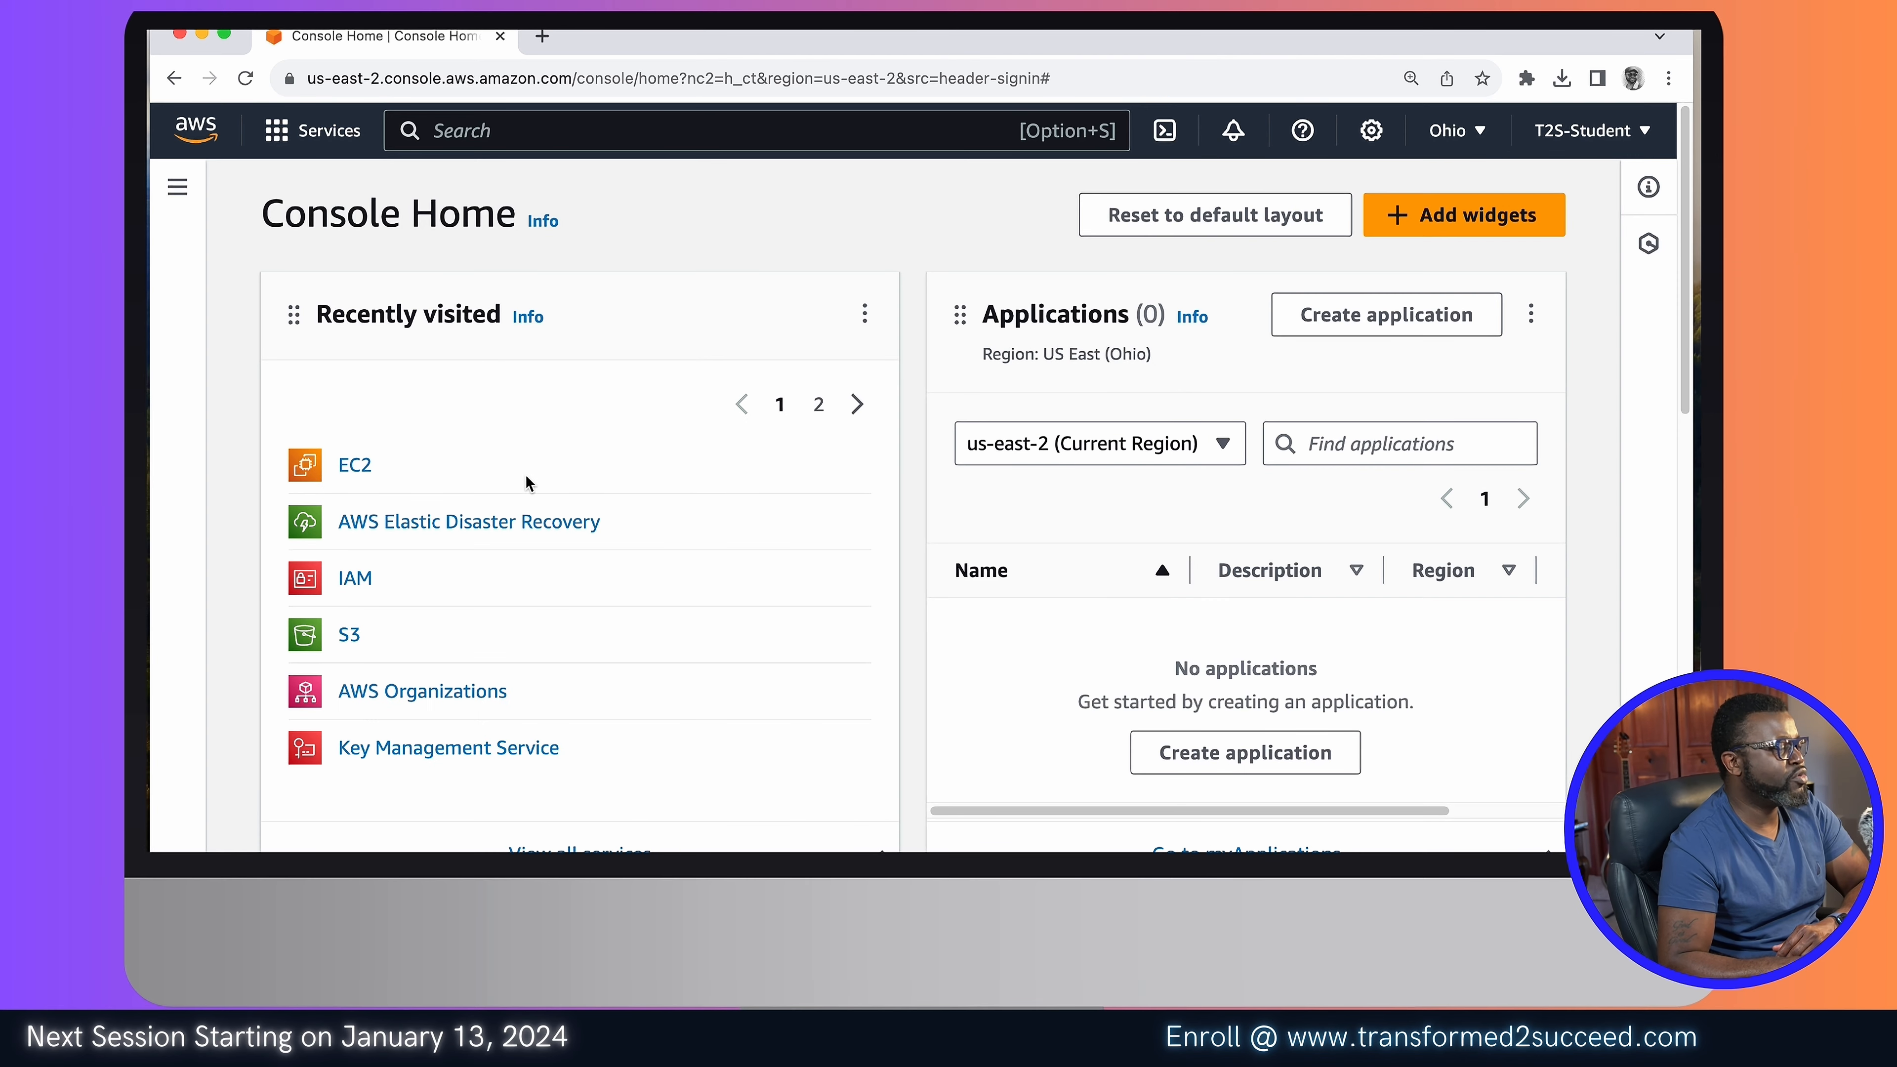
{"action": "left_click_drag", "start_coordinate": [501, 317], "coordinate": [320, 317]}
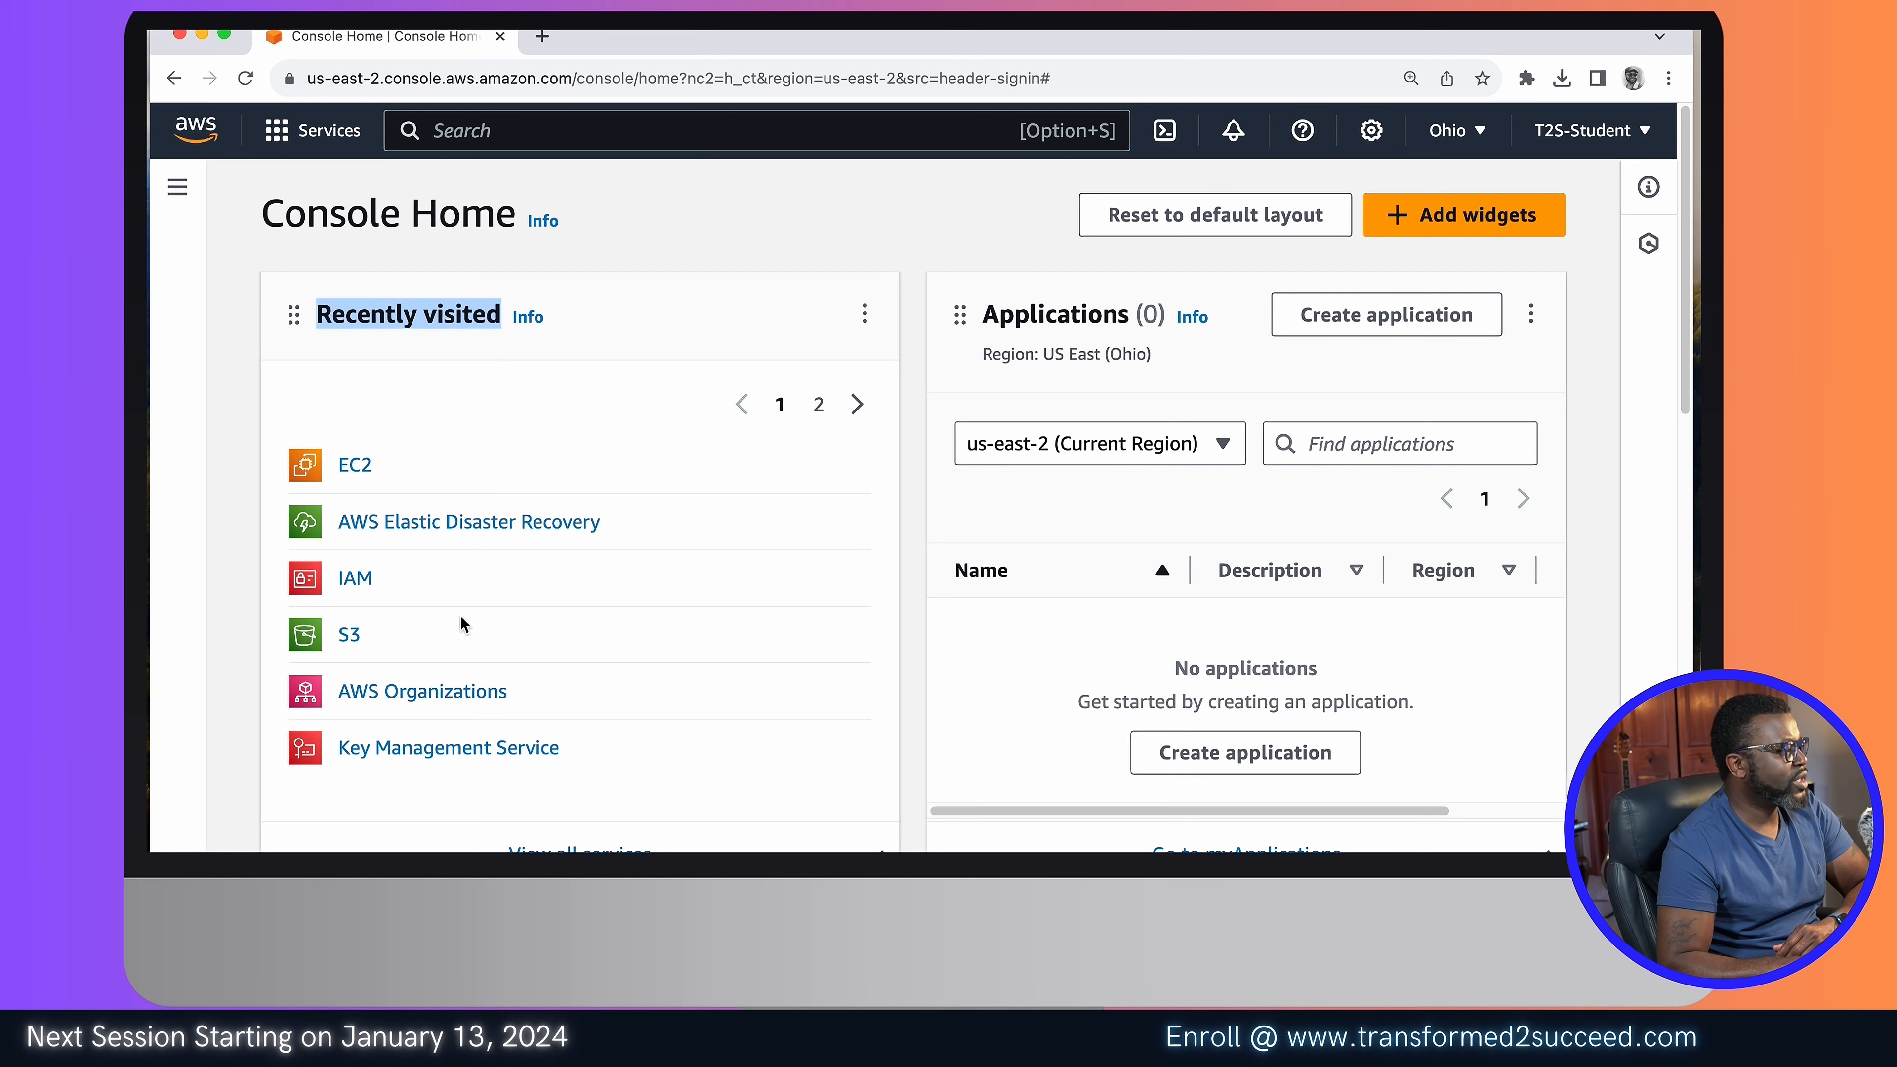
Step: Open the EC2 dashboard from the recently visited services, and again through a service search for "EC"
{"action": "left_click", "coordinate": [351, 465]}
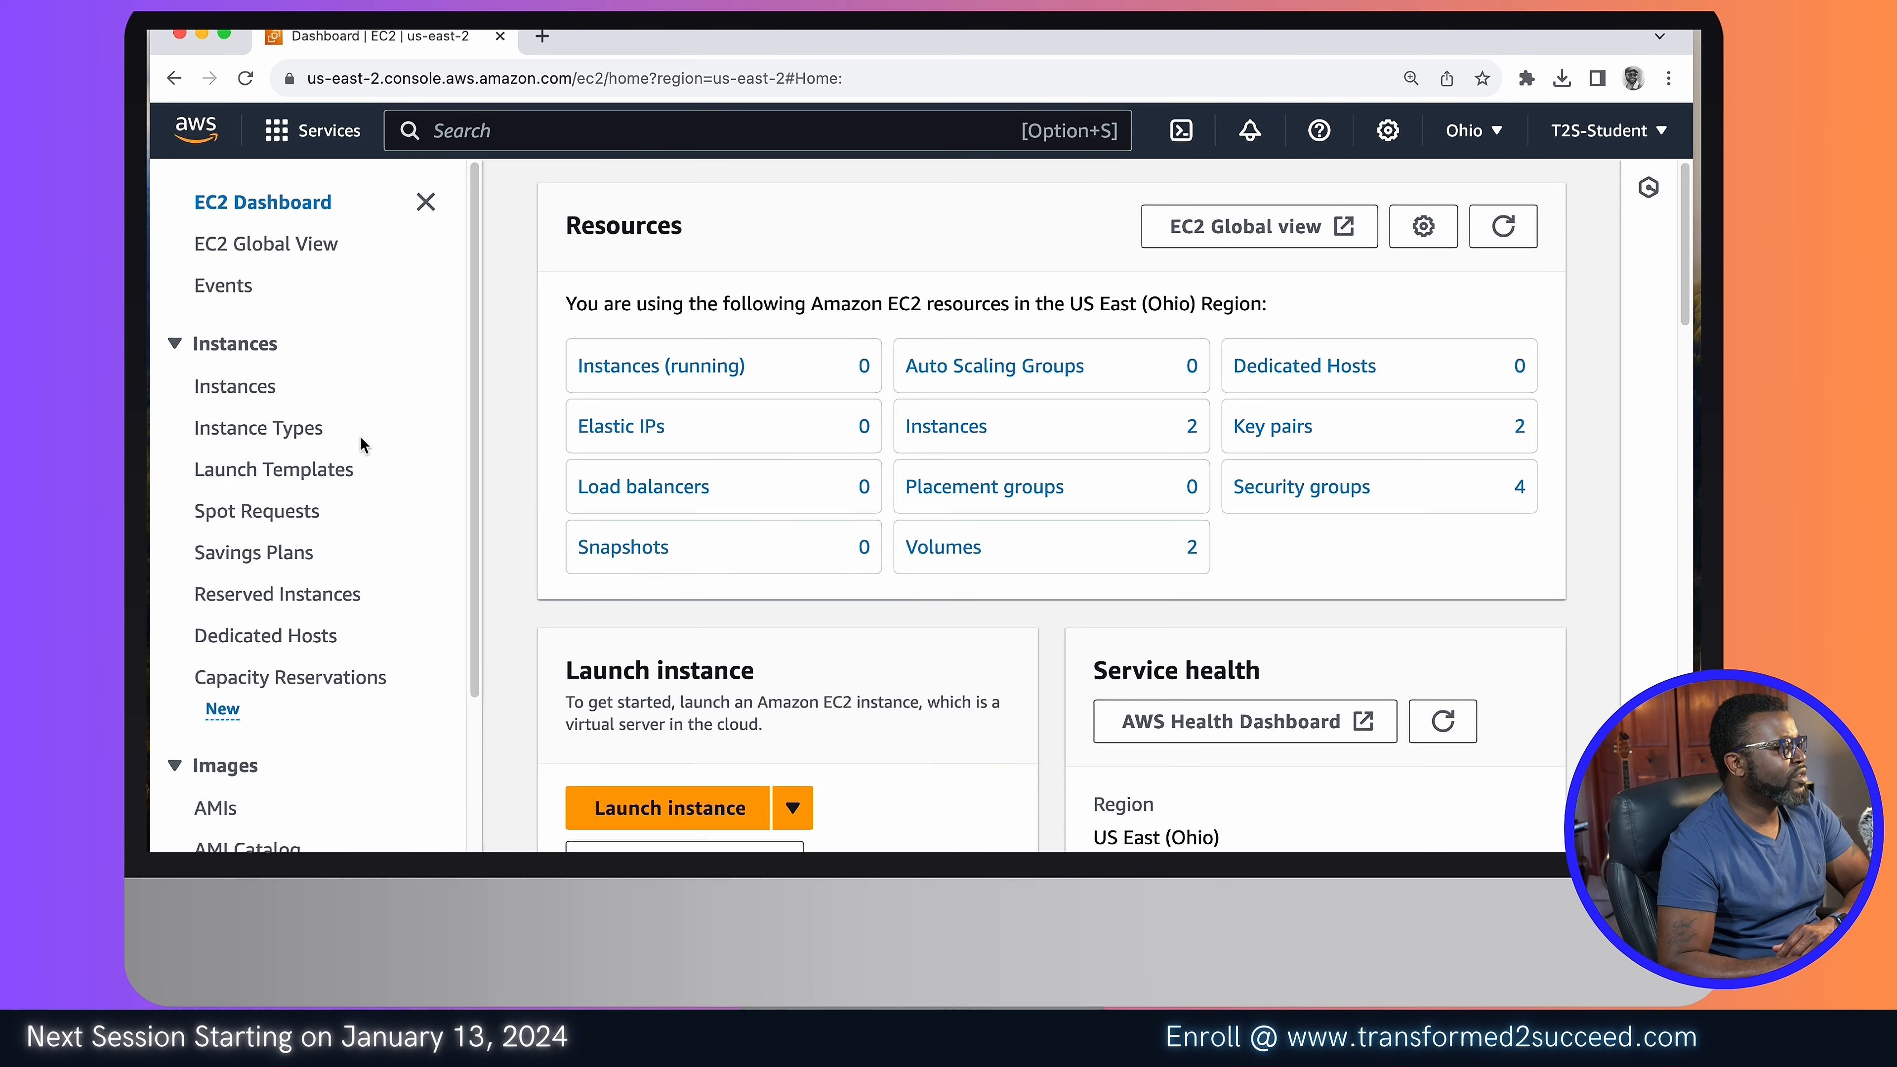
{"action": "left_click", "coordinate": [525, 135]}
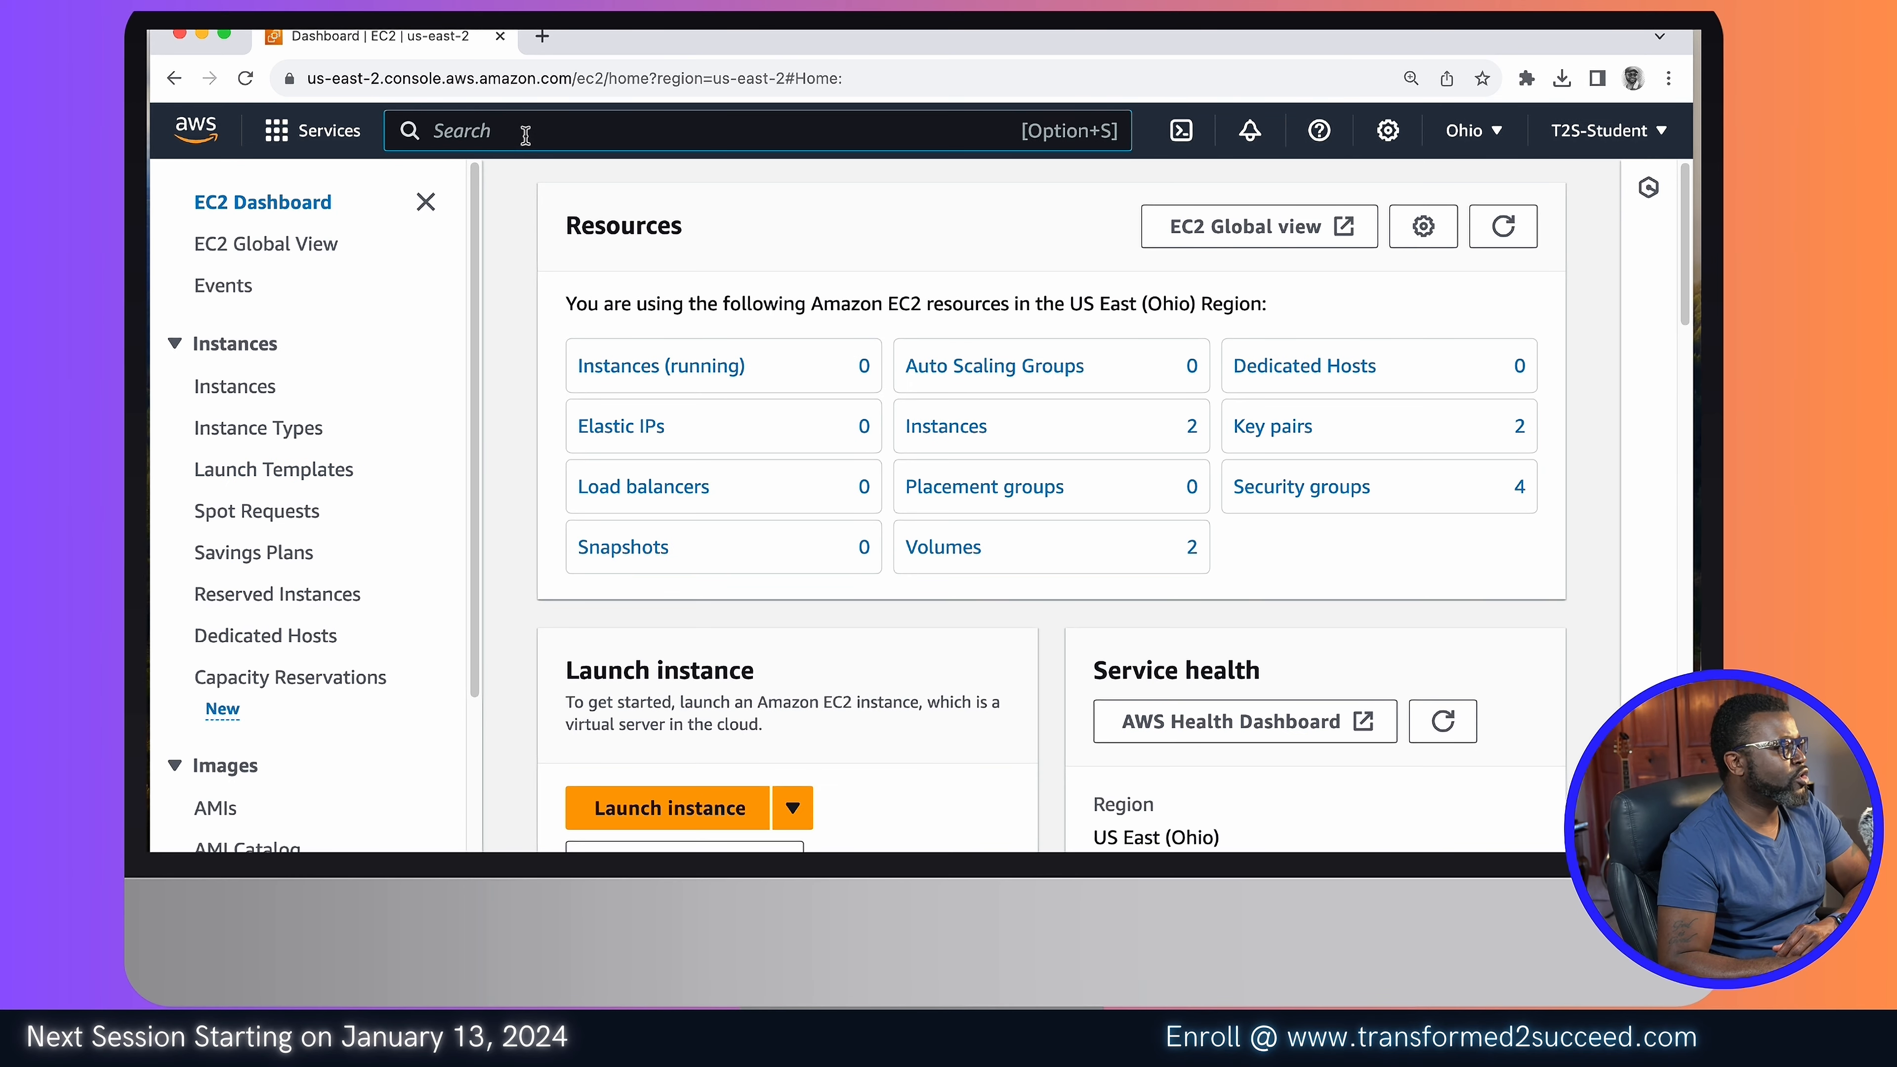
{"action": "type", "text": "EC"}
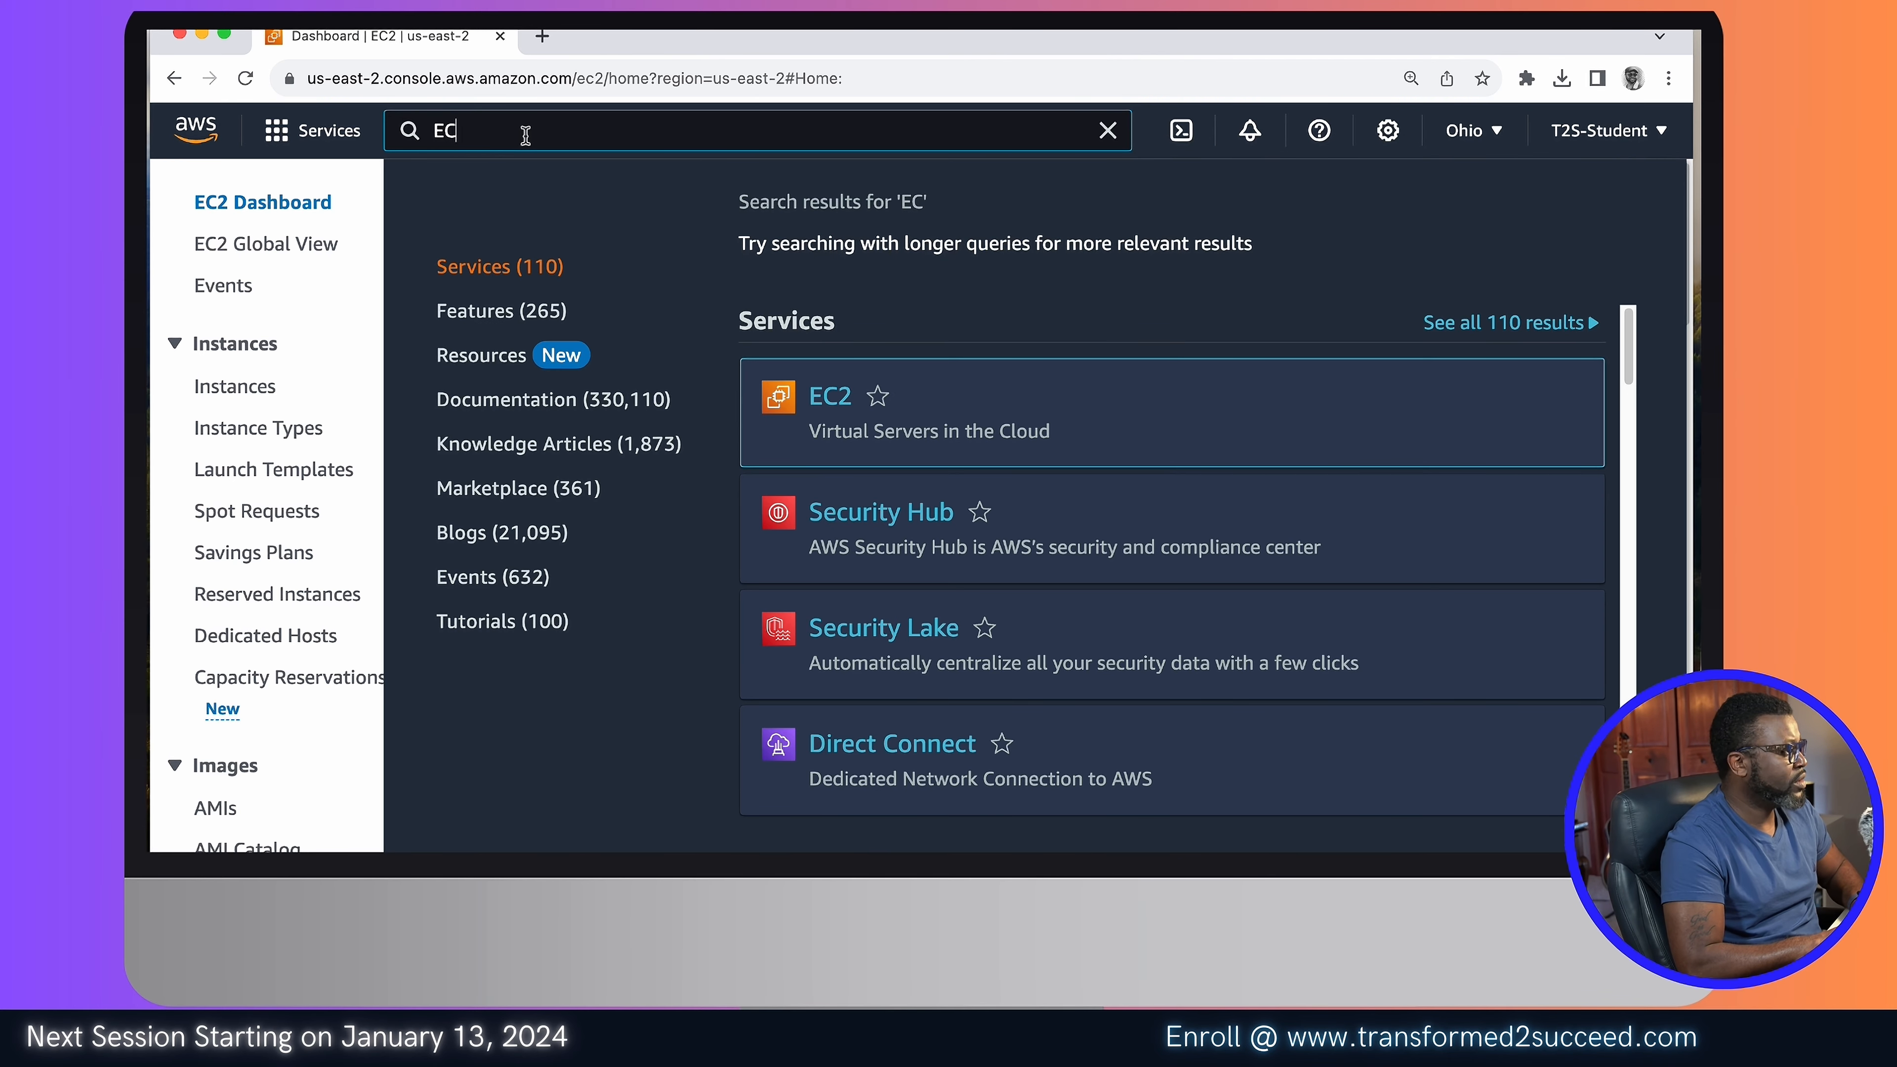
{"action": "left_click_drag", "start_coordinate": [922, 399], "coordinate": [814, 404]}
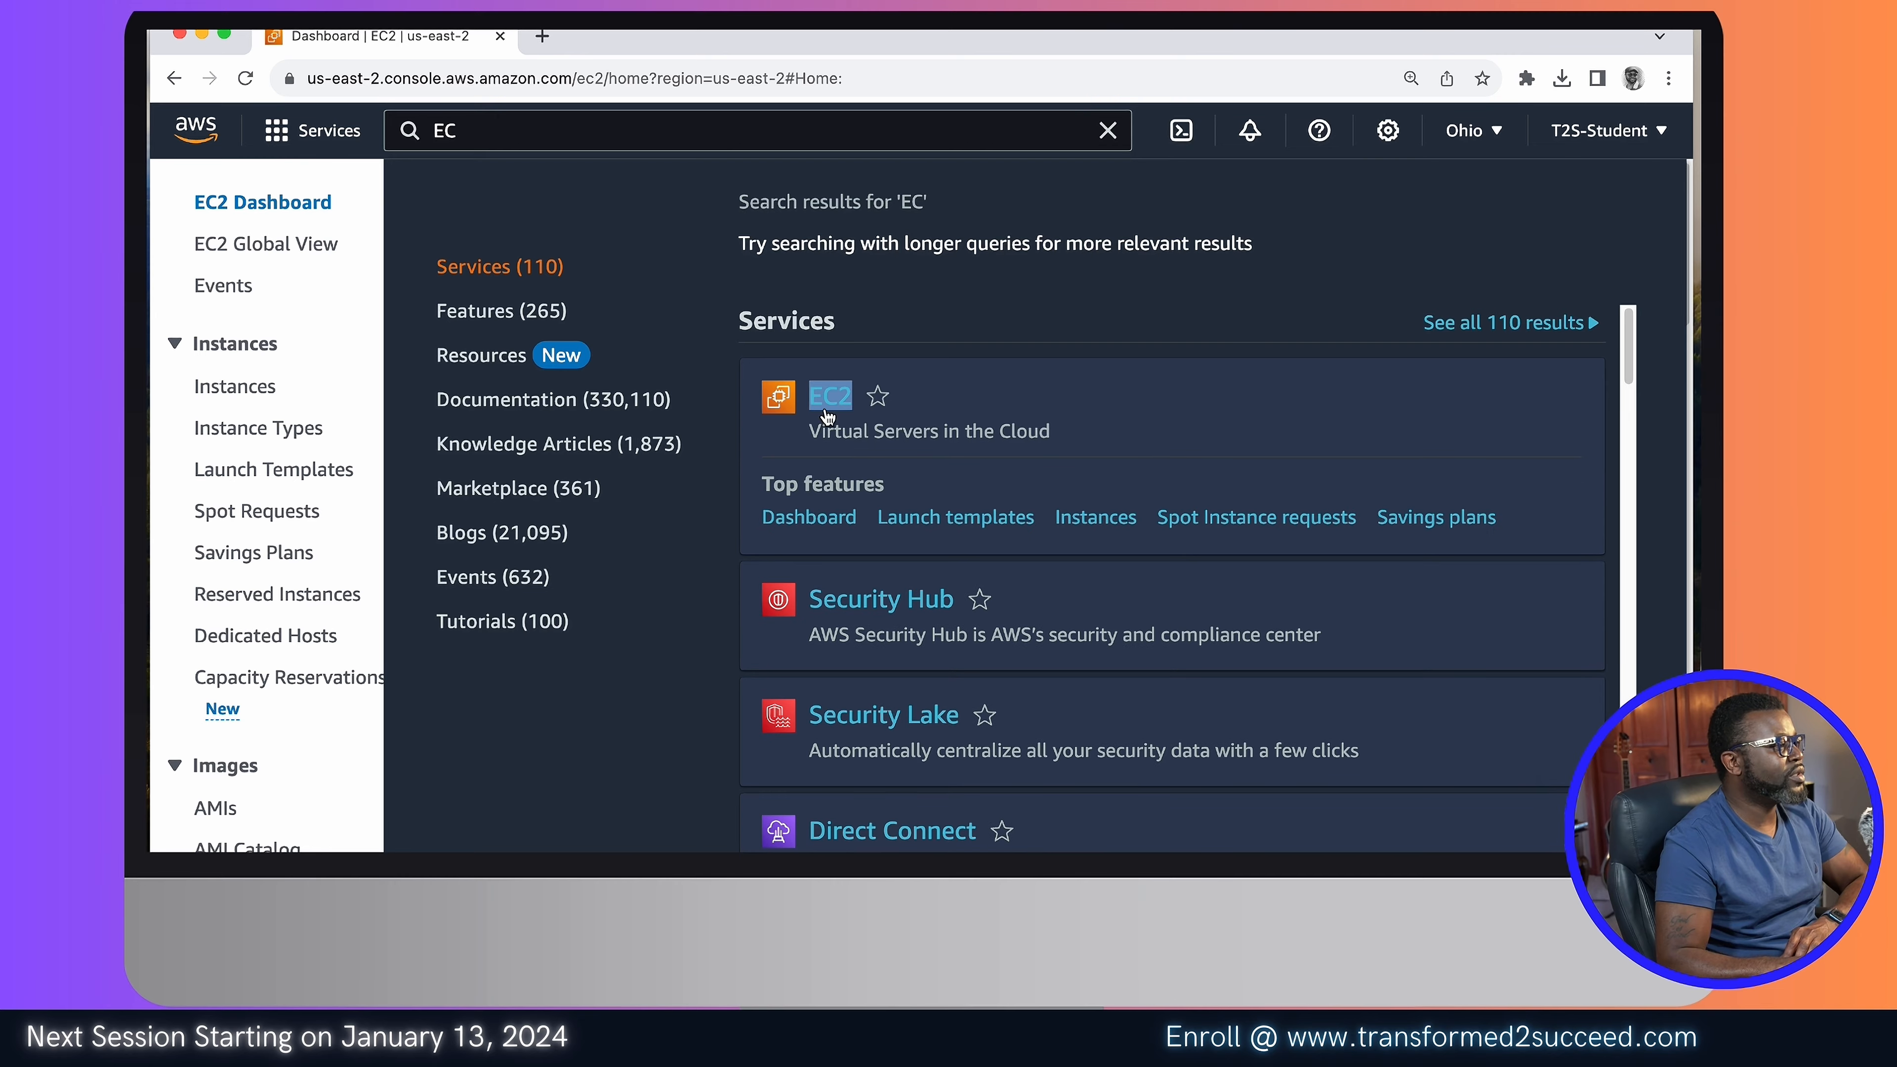
{"action": "left_click", "coordinate": [828, 400]}
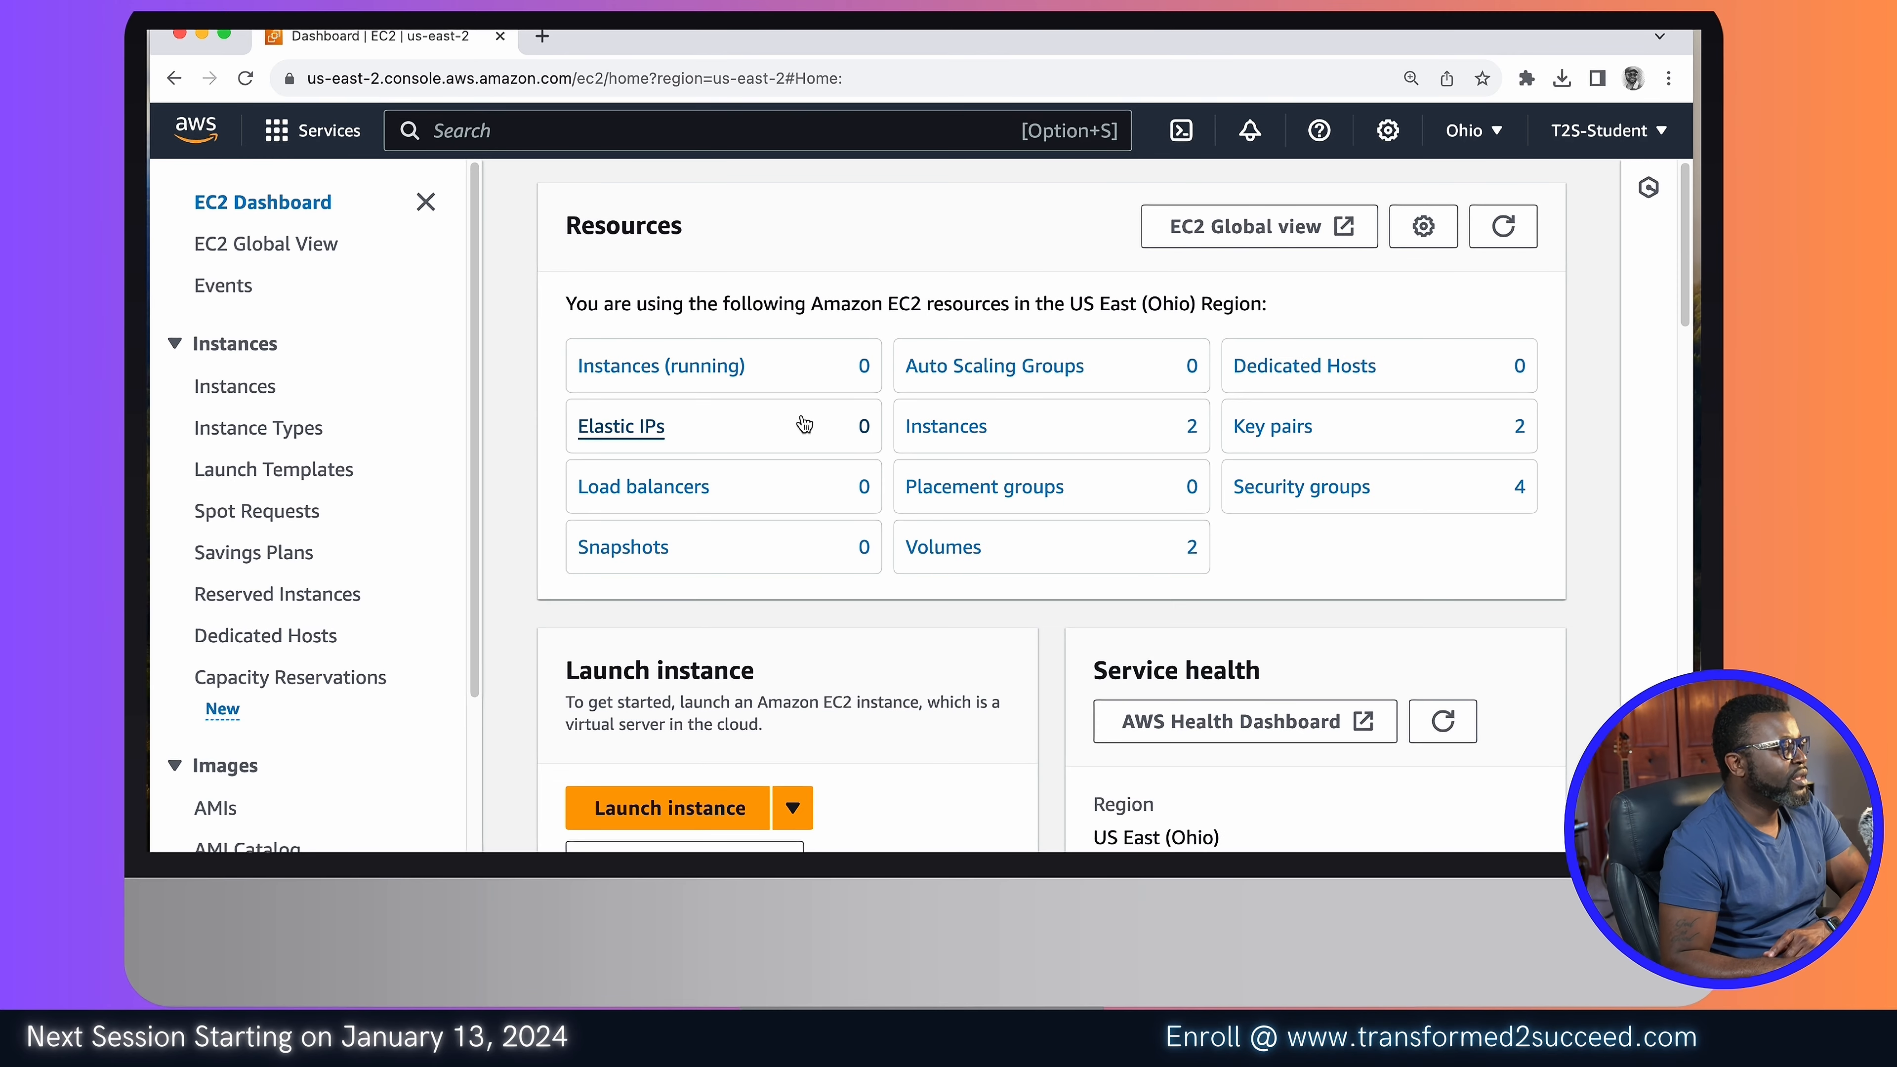
Step: Start launching a new EC2 instance and name it webserver
{"action": "scroll", "coordinate": [831, 534], "scroll_direction": "down", "scroll_amount": 5}
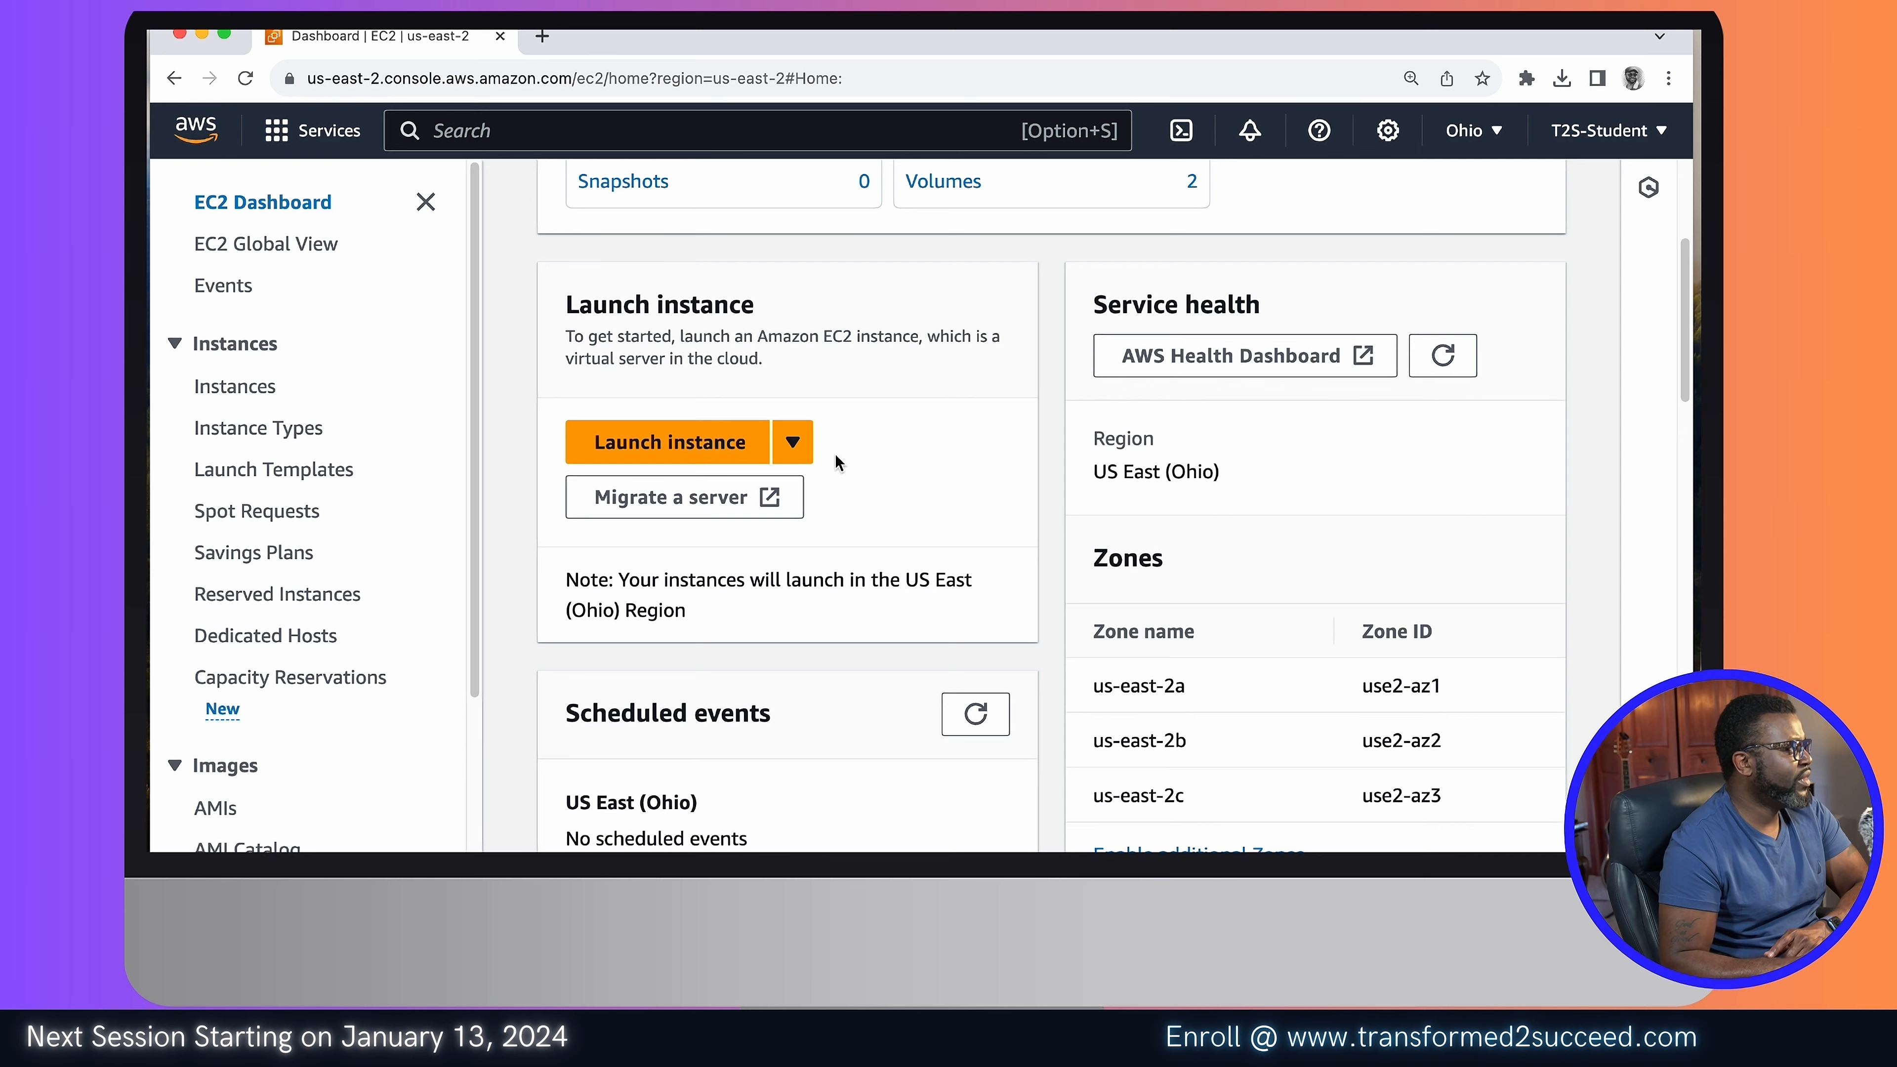
{"action": "left_click", "coordinate": [691, 456]}
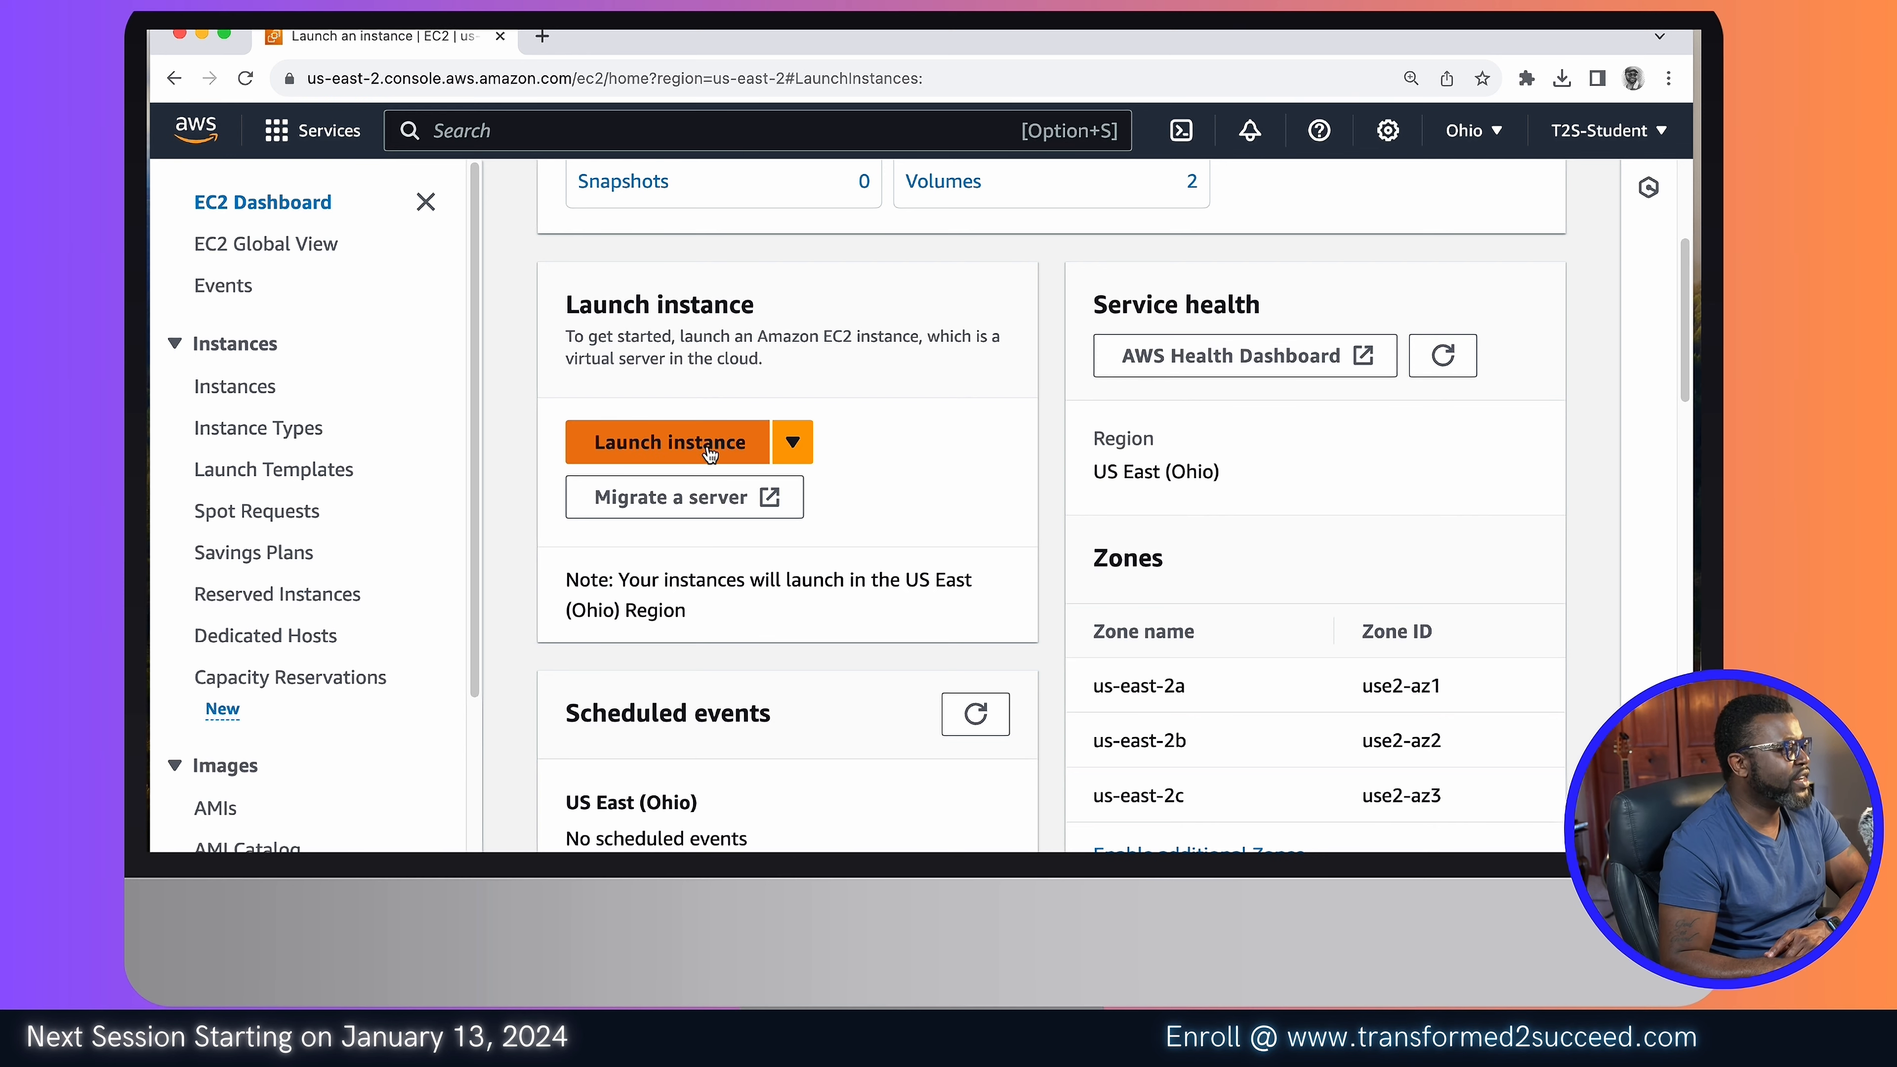
{"action": "left_click", "coordinate": [424, 580]}
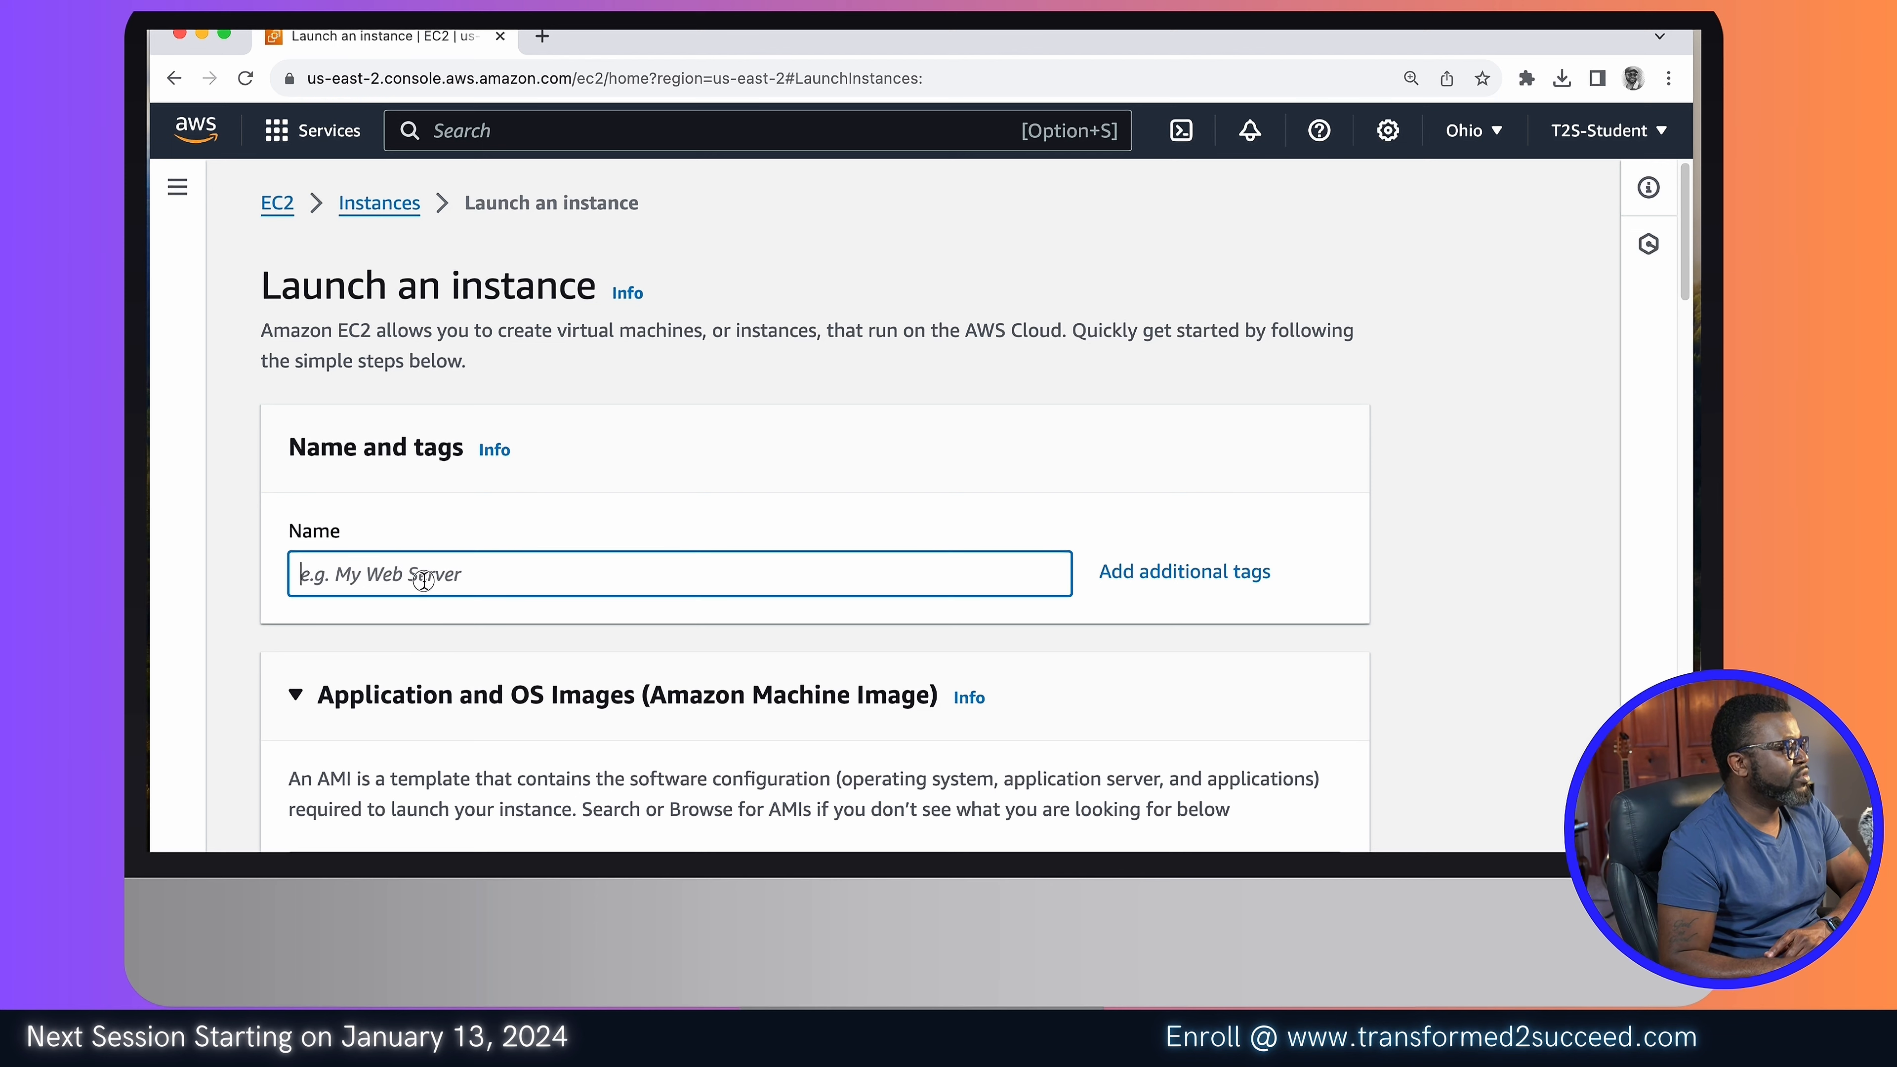
{"action": "type", "text": "webser"}
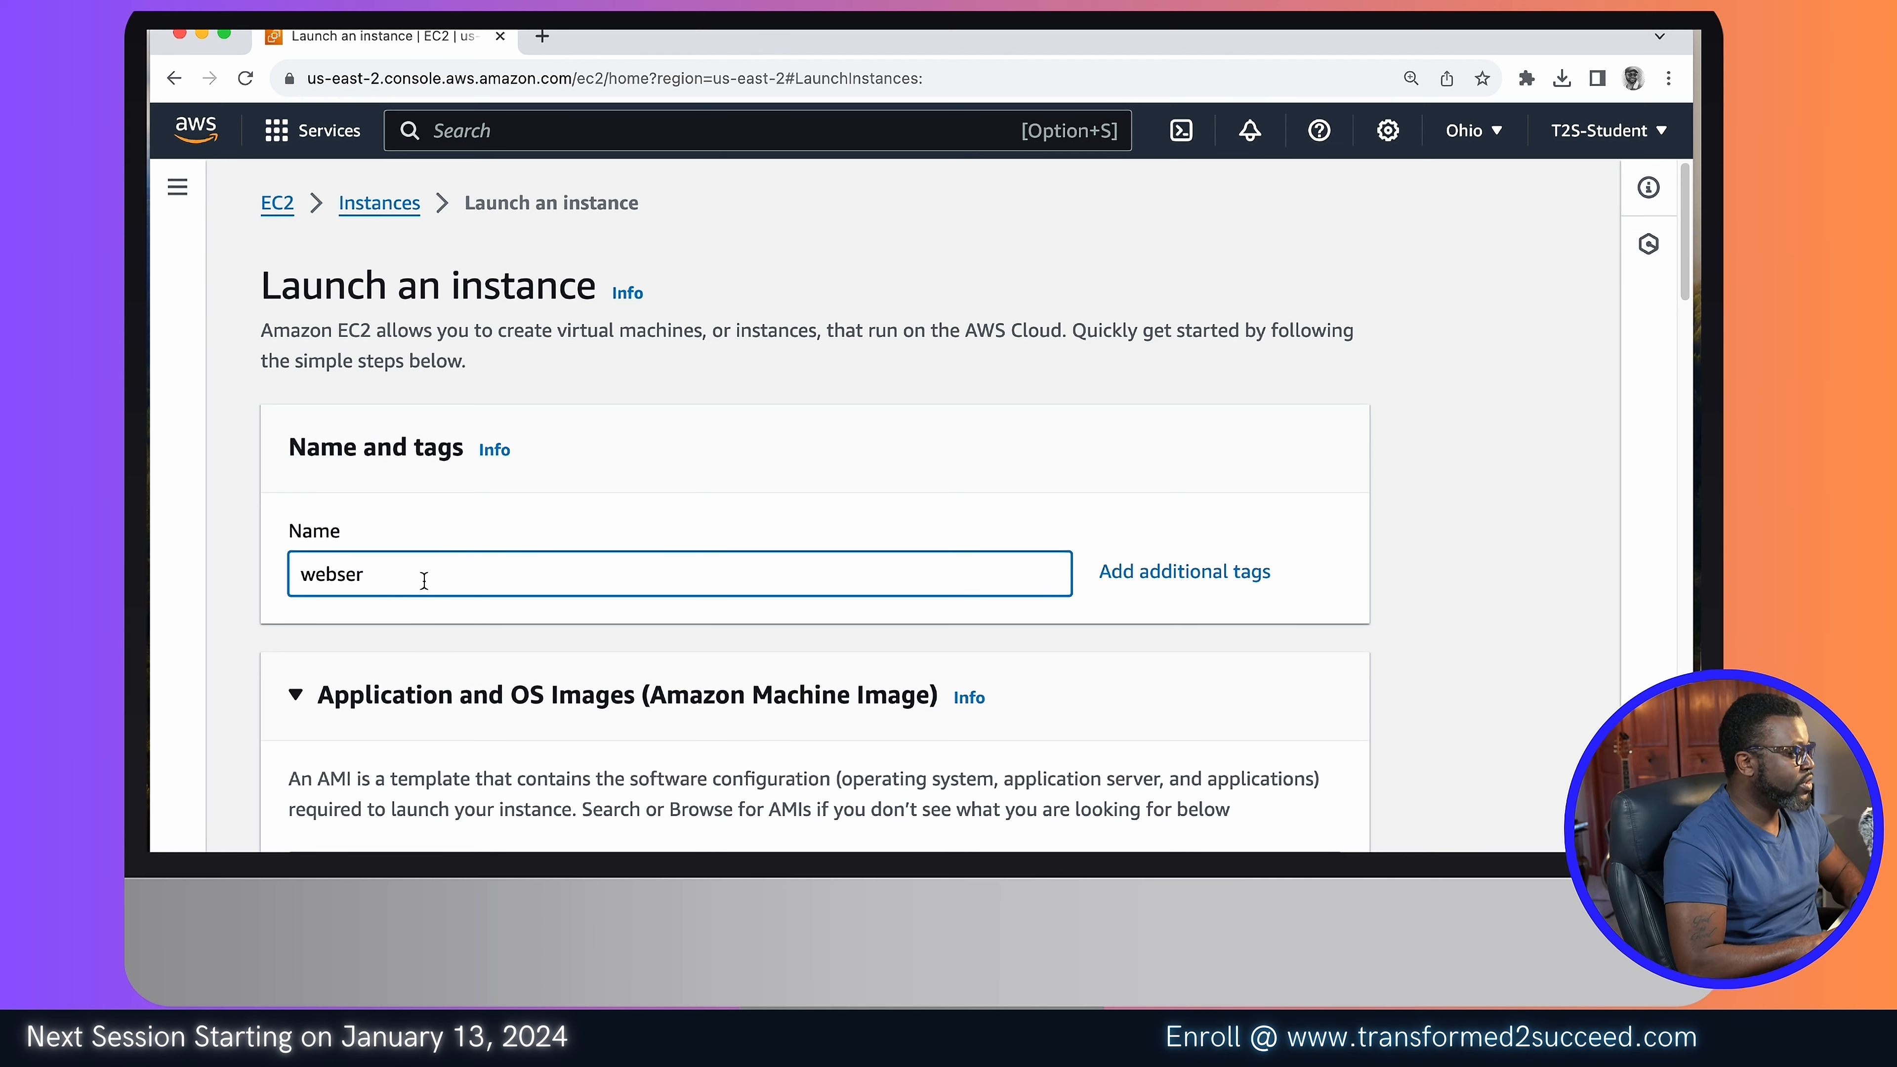
{"action": "type", "text": "ver"}
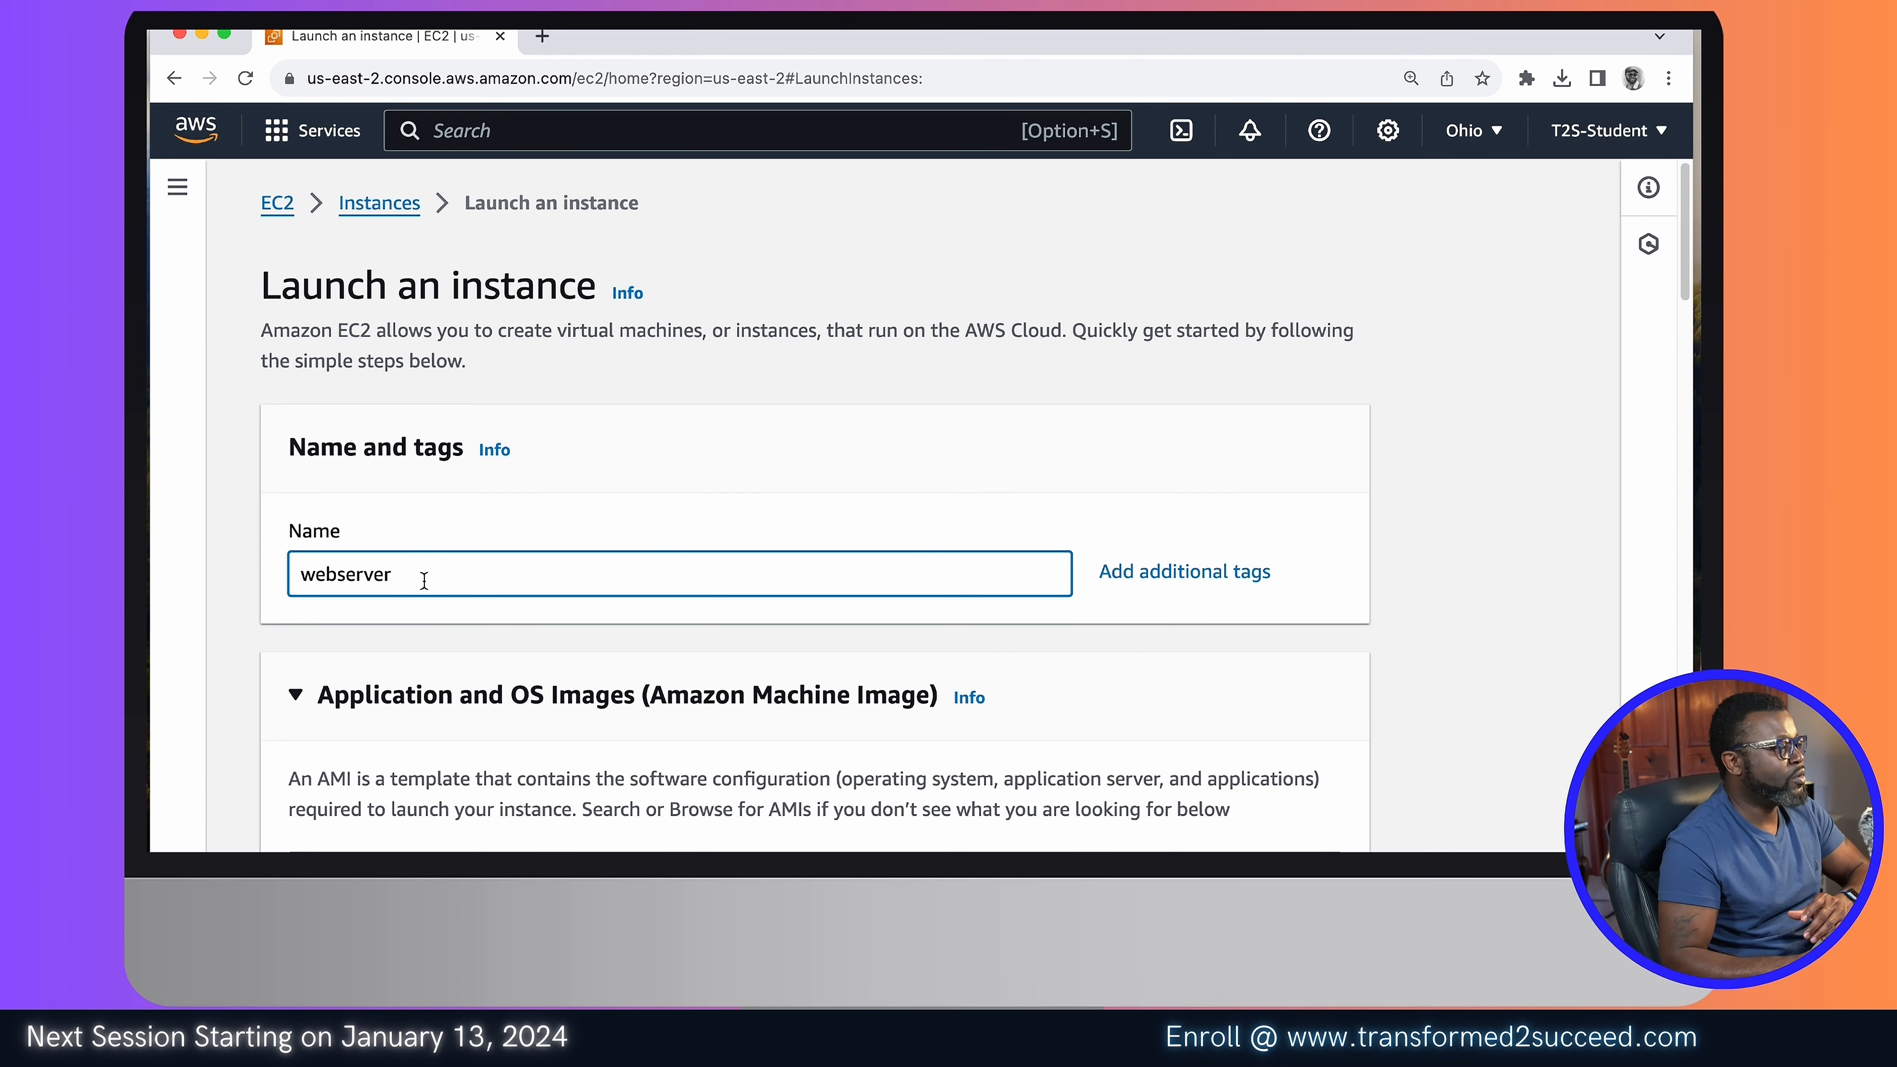
Step: Select Ubuntu as the Quick Start operating system image for the instance
{"action": "scroll", "coordinate": [1202, 654], "scroll_direction": "down", "scroll_amount": 5}
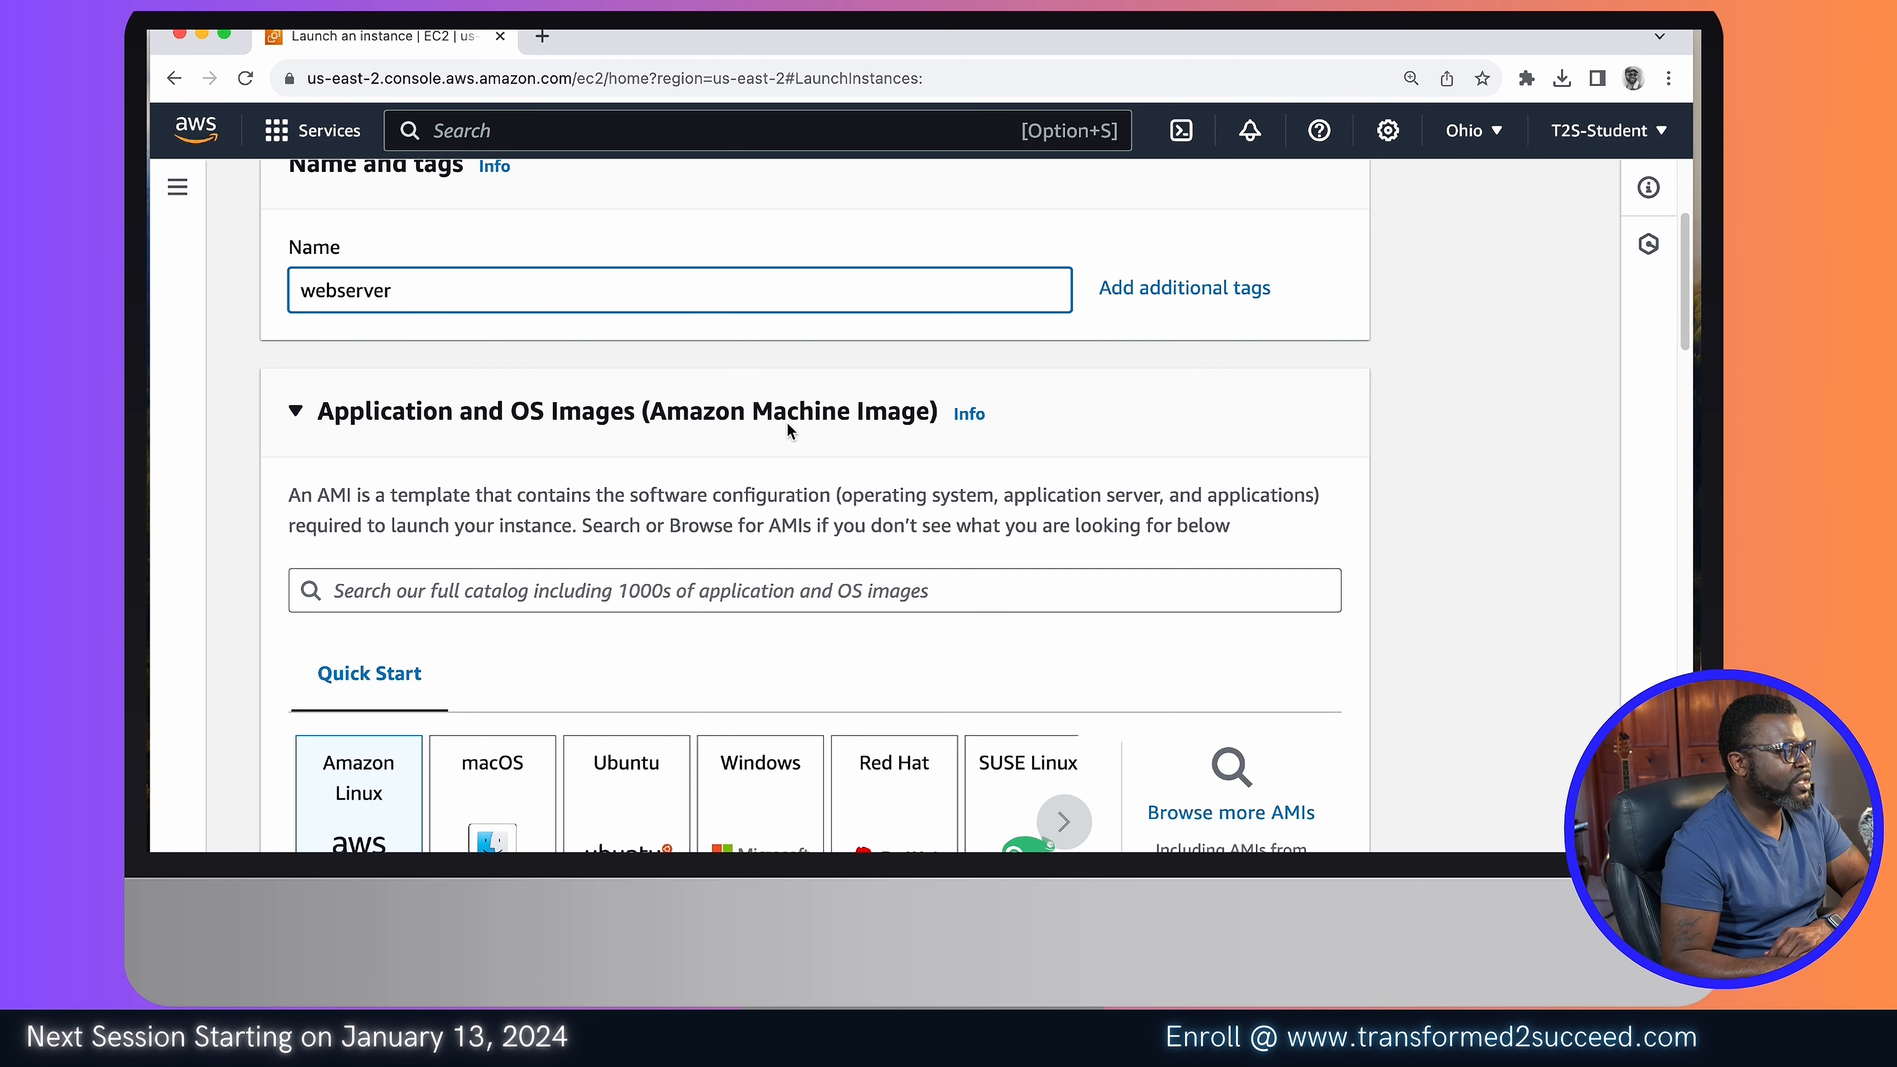
{"action": "scroll", "coordinate": [936, 574], "scroll_direction": "down", "scroll_amount": 2}
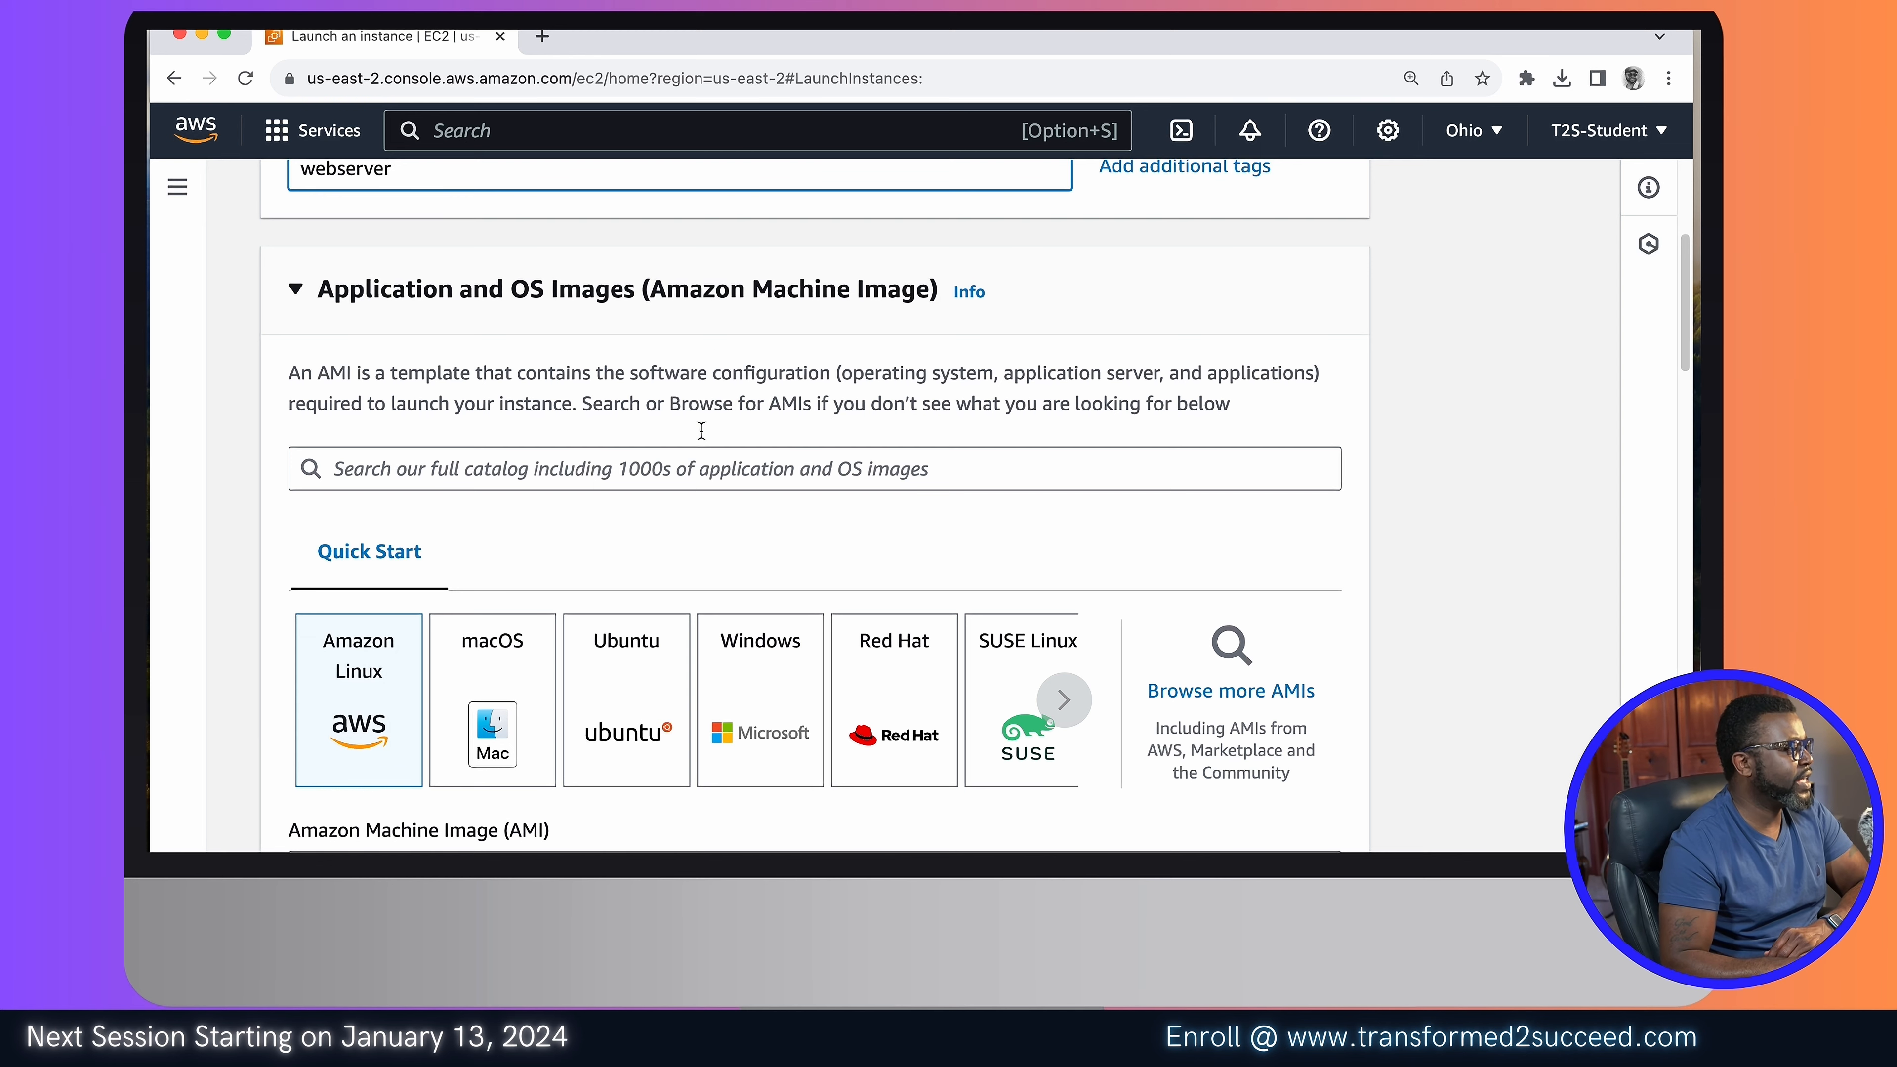
{"action": "scroll", "coordinate": [664, 417], "scroll_direction": "down", "scroll_amount": 3}
{"action": "left_click", "coordinate": [583, 291]}
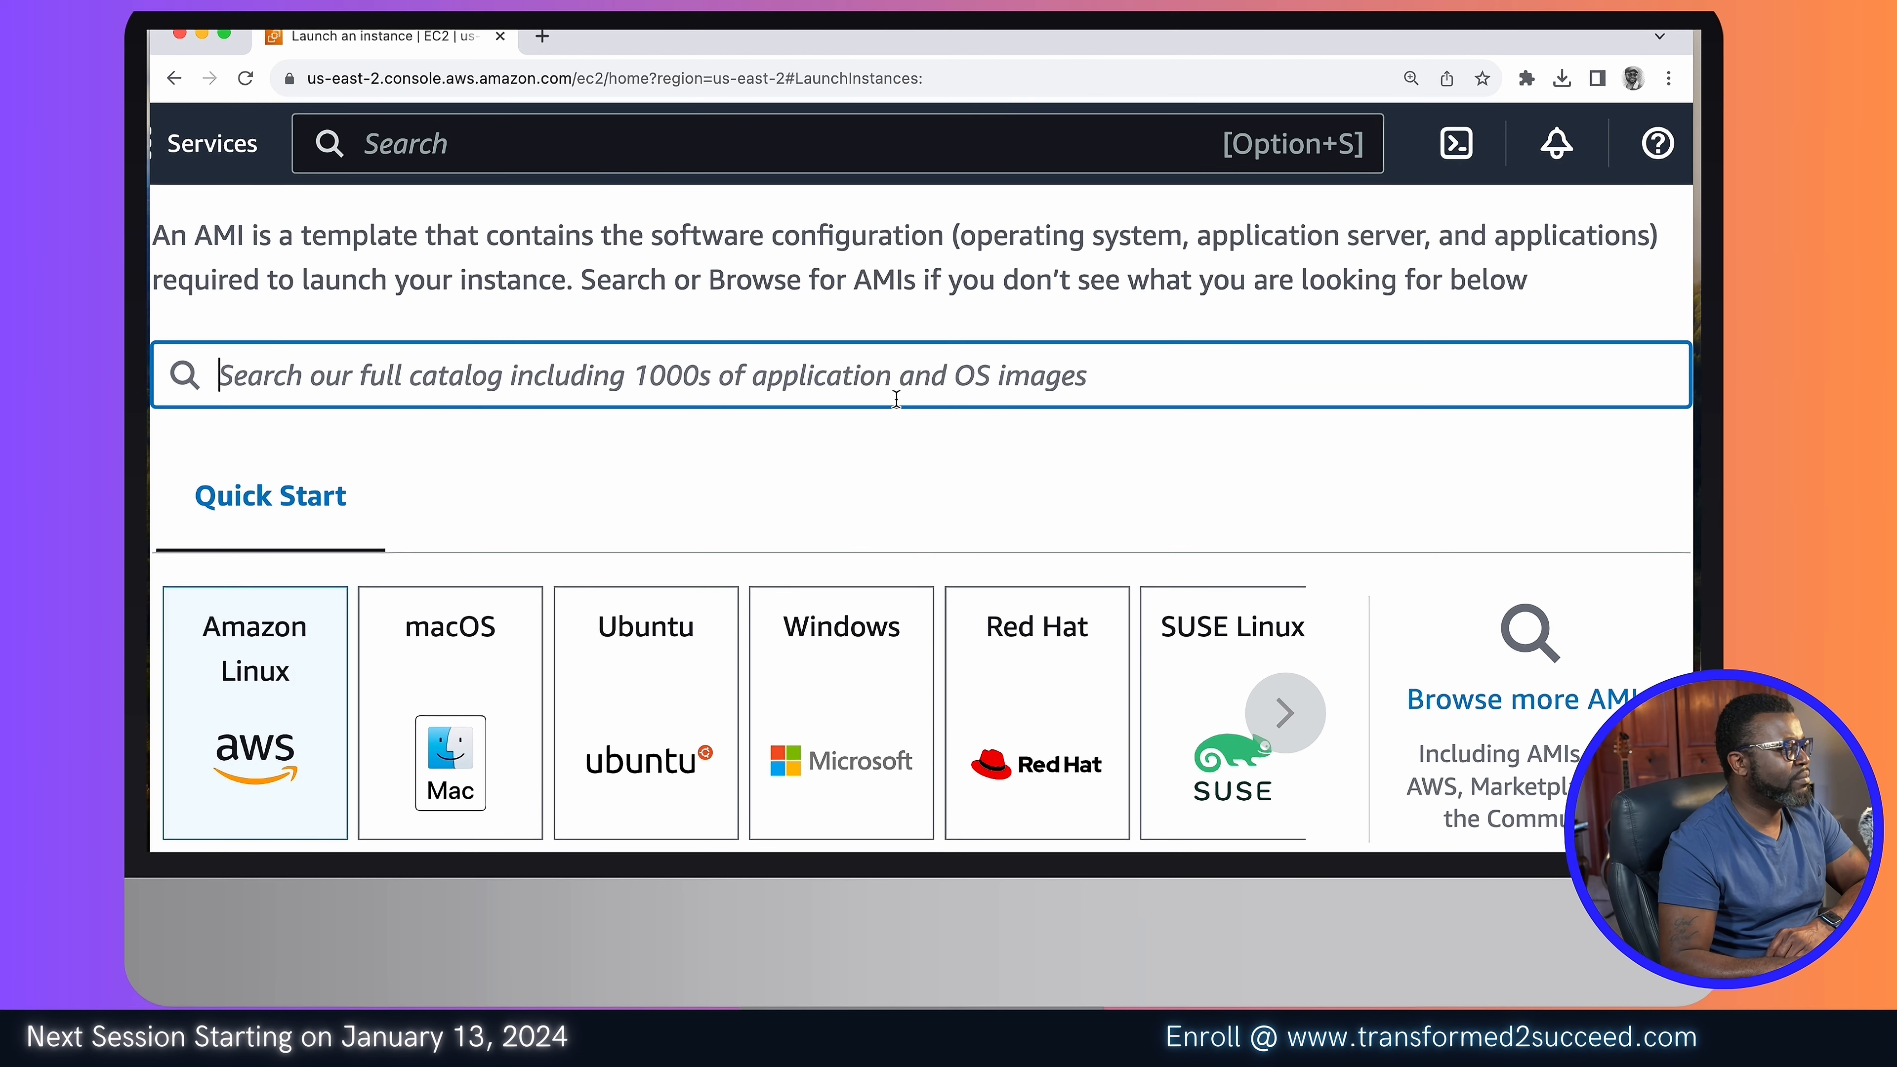
{"action": "left_click", "coordinate": [647, 692]}
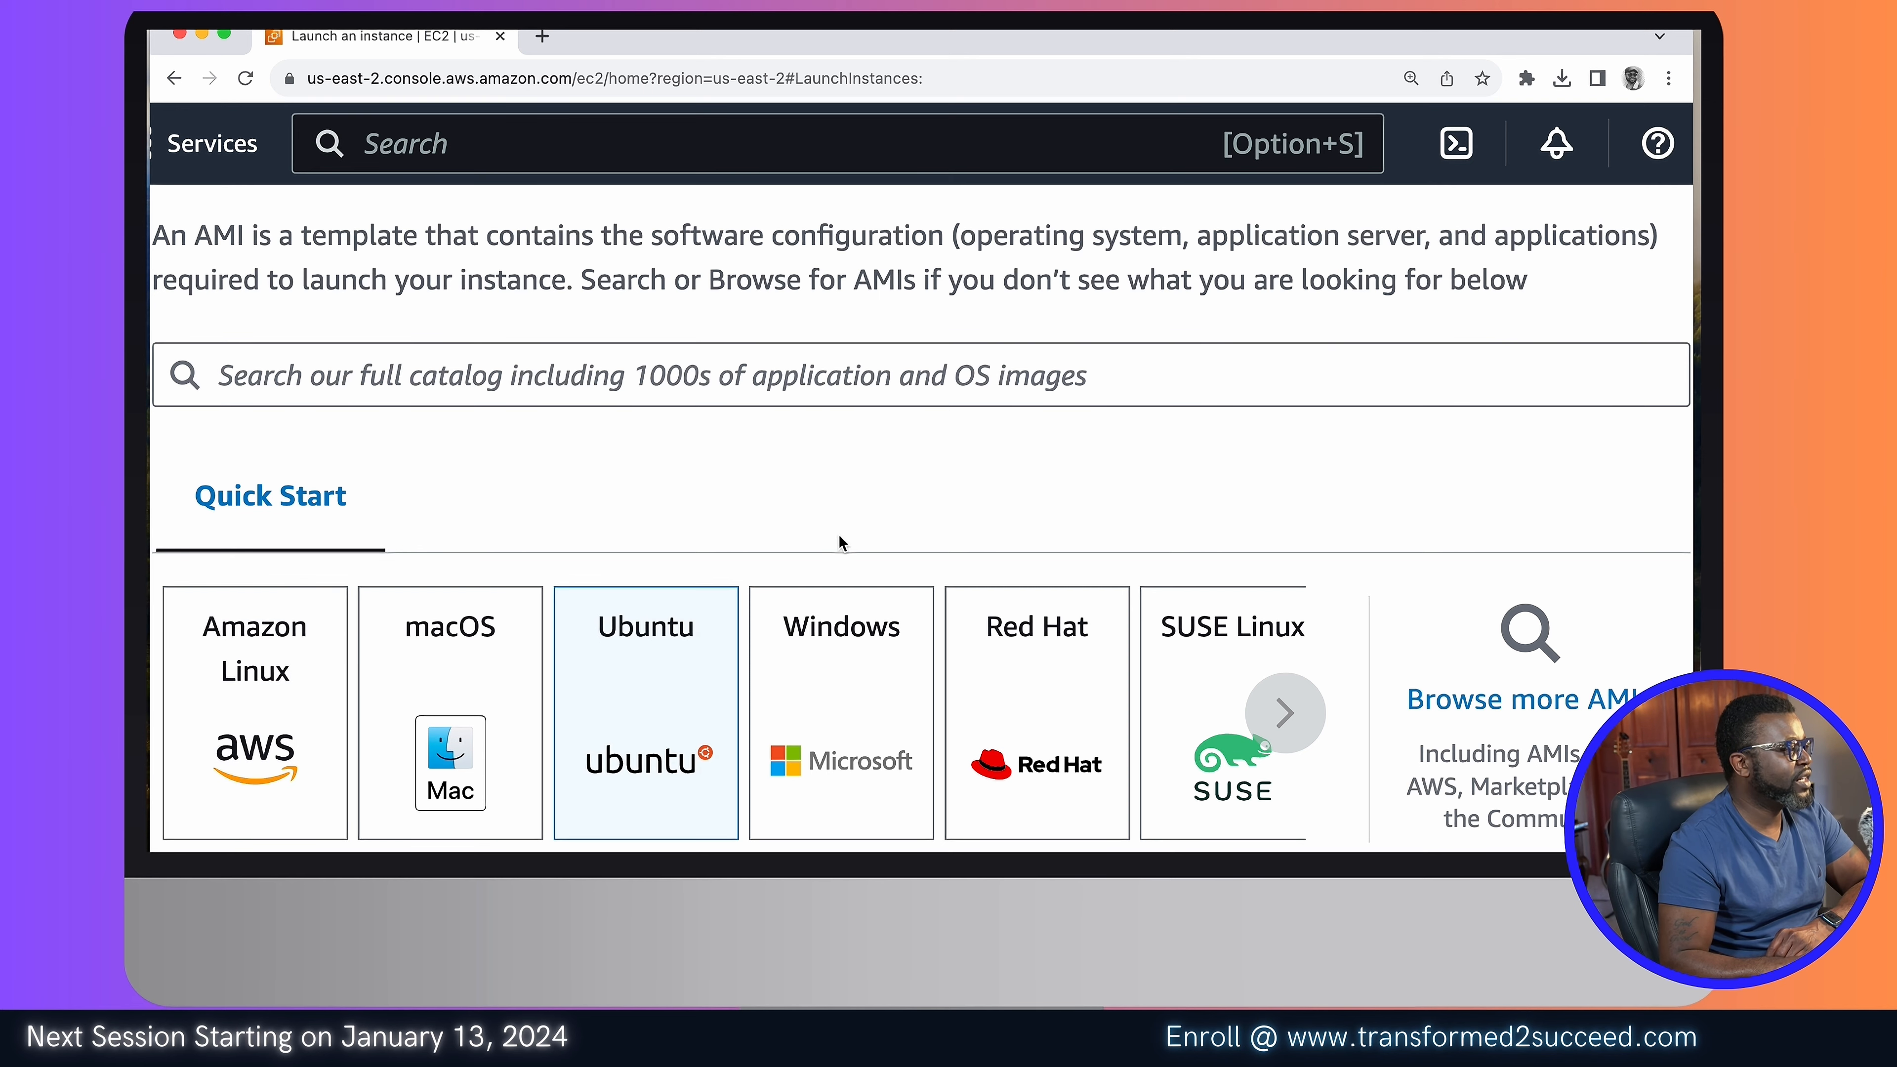
{"action": "key", "text": "super+minus"}
{"action": "key", "text": "super+minus"}
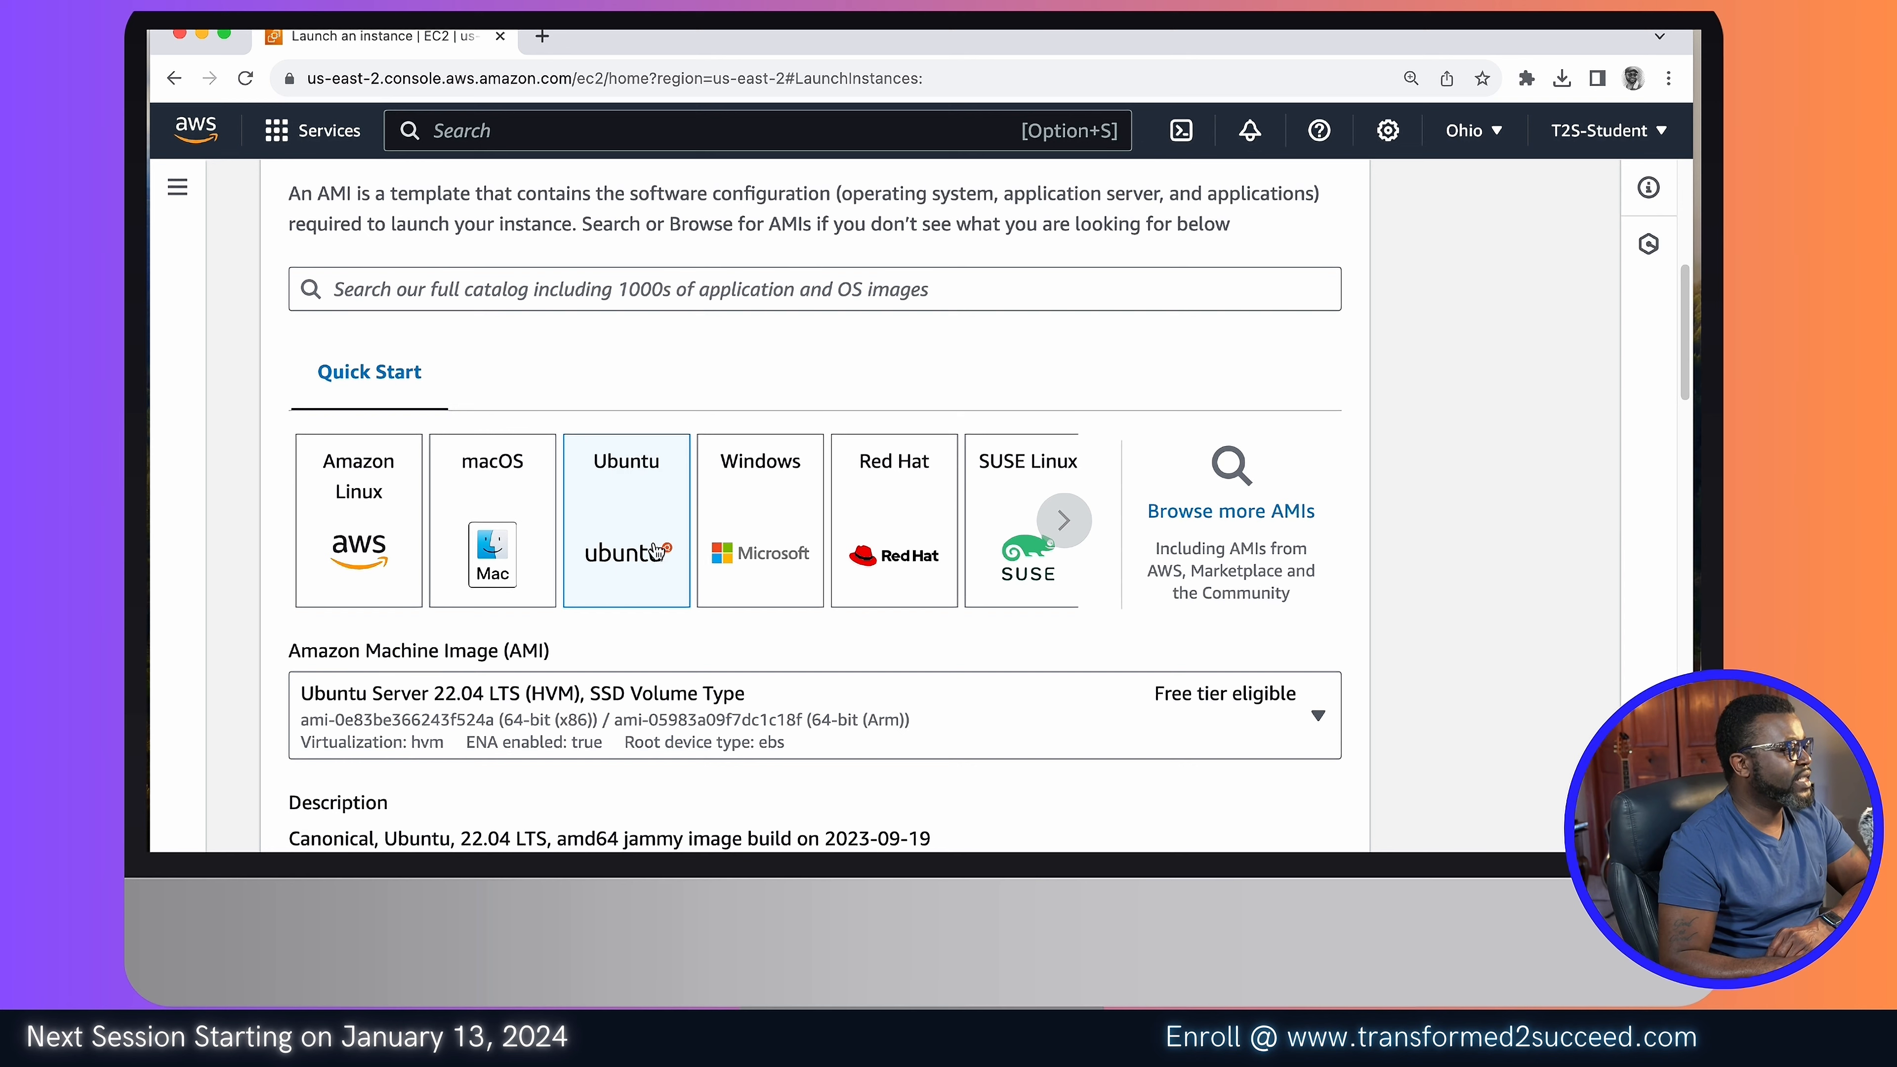
Step: Review the Ubuntu machine image details, the instance type and the existing key pairs offered for login
{"action": "scroll", "coordinate": [879, 690], "scroll_direction": "down", "scroll_amount": 3}
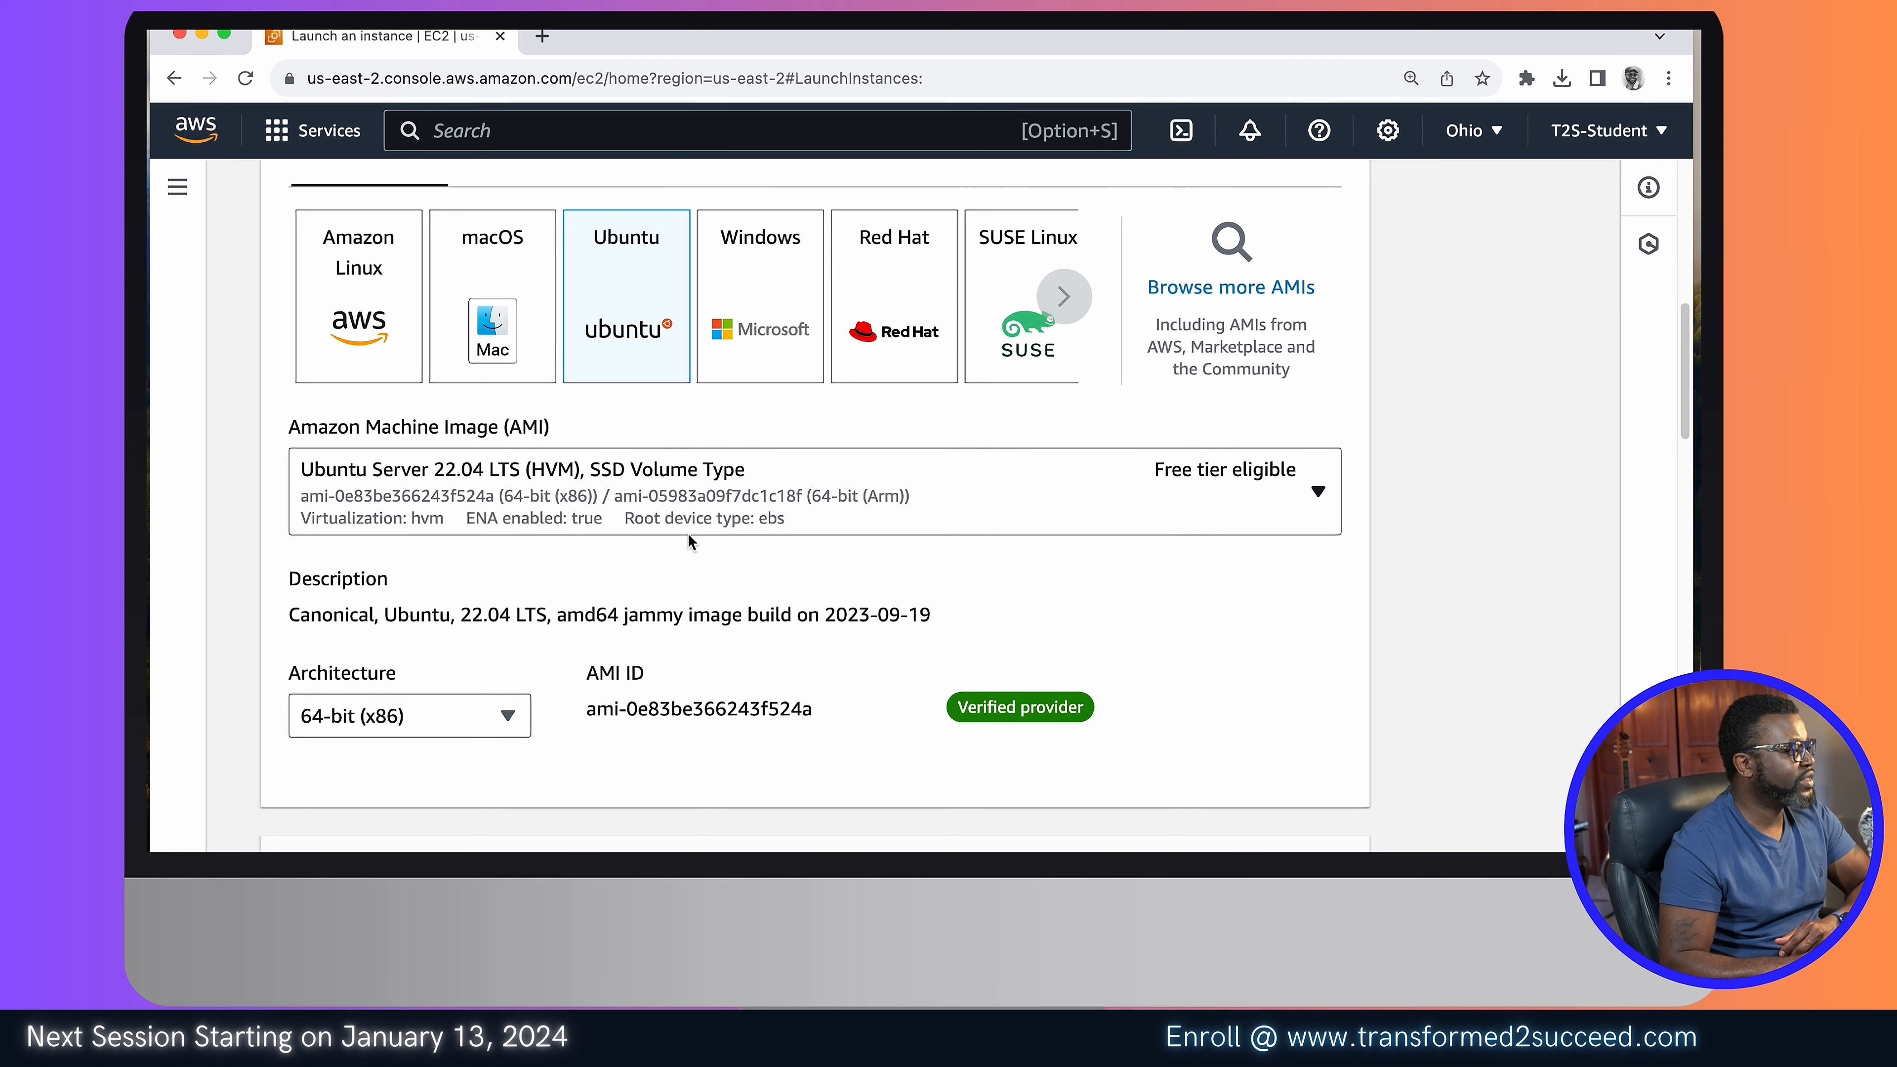
{"action": "scroll", "coordinate": [688, 532], "scroll_direction": "down", "scroll_amount": 2}
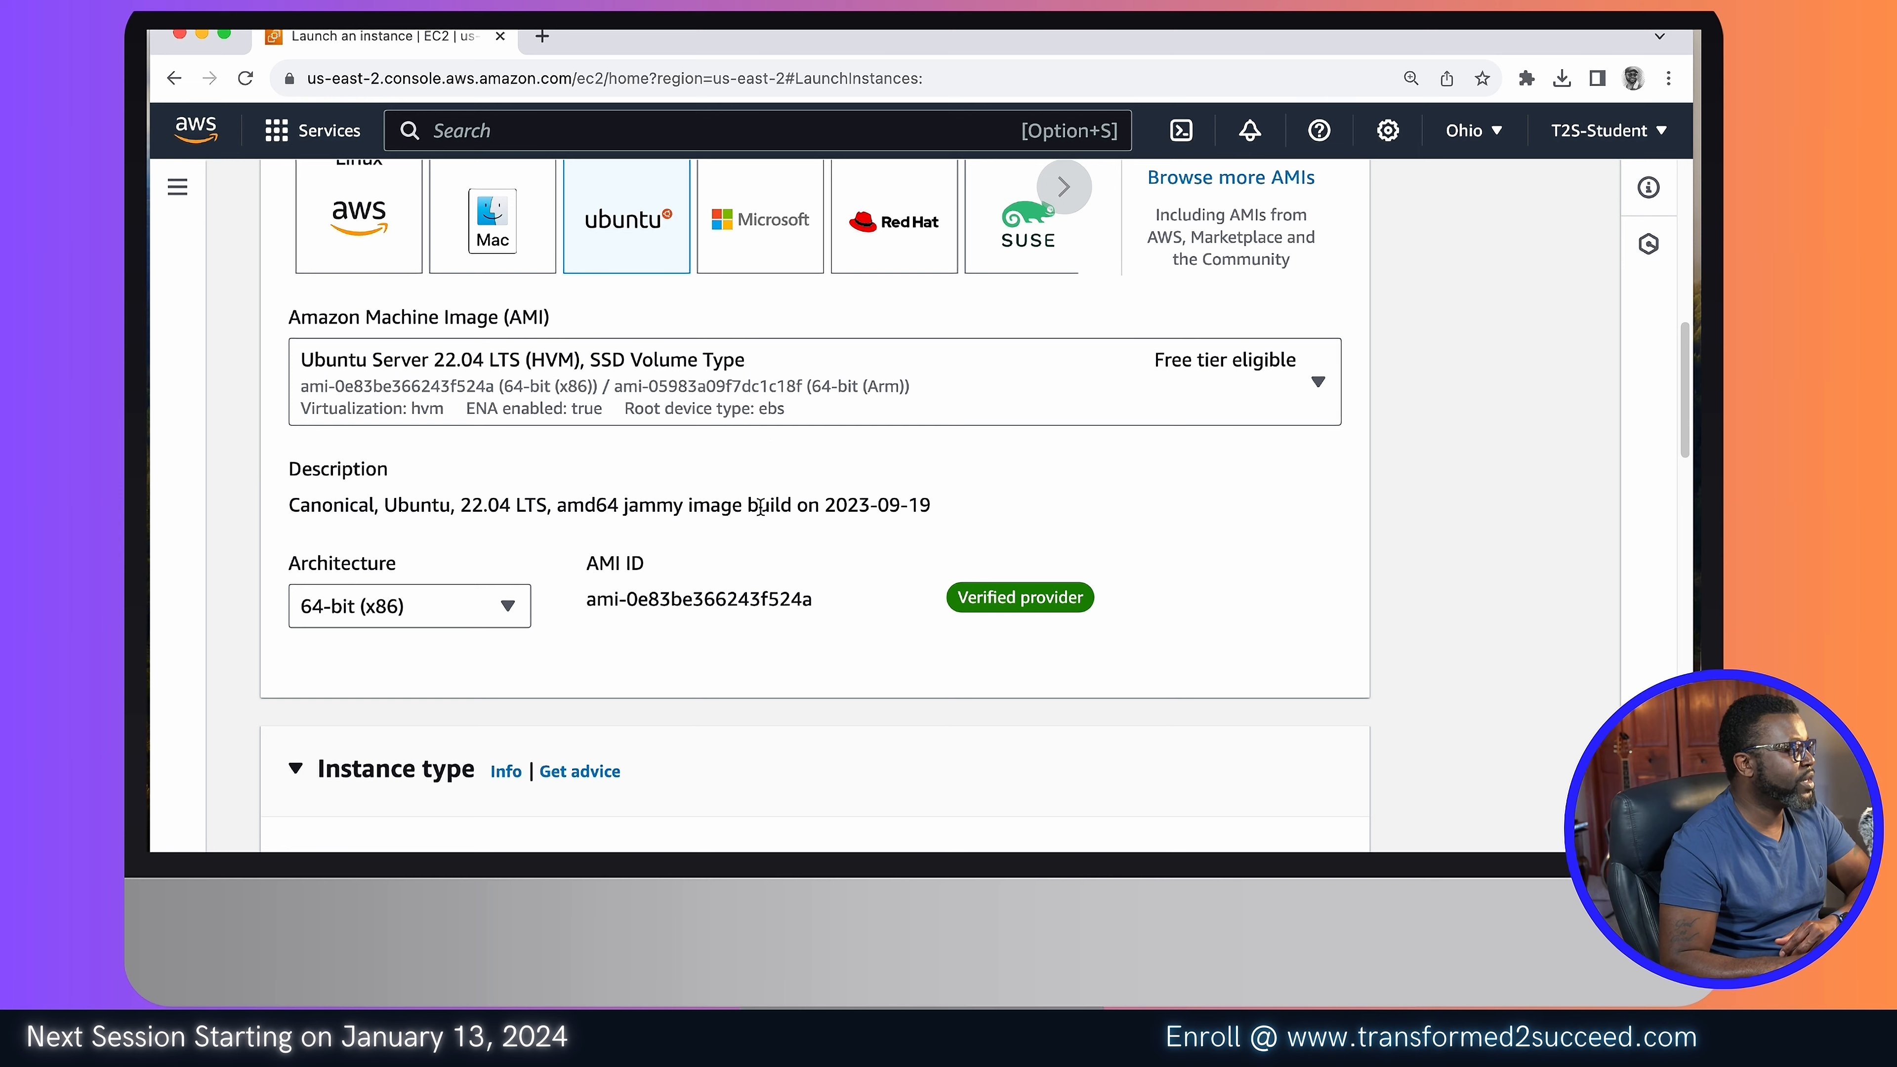
{"action": "scroll", "coordinate": [763, 529], "scroll_direction": "down", "scroll_amount": 2}
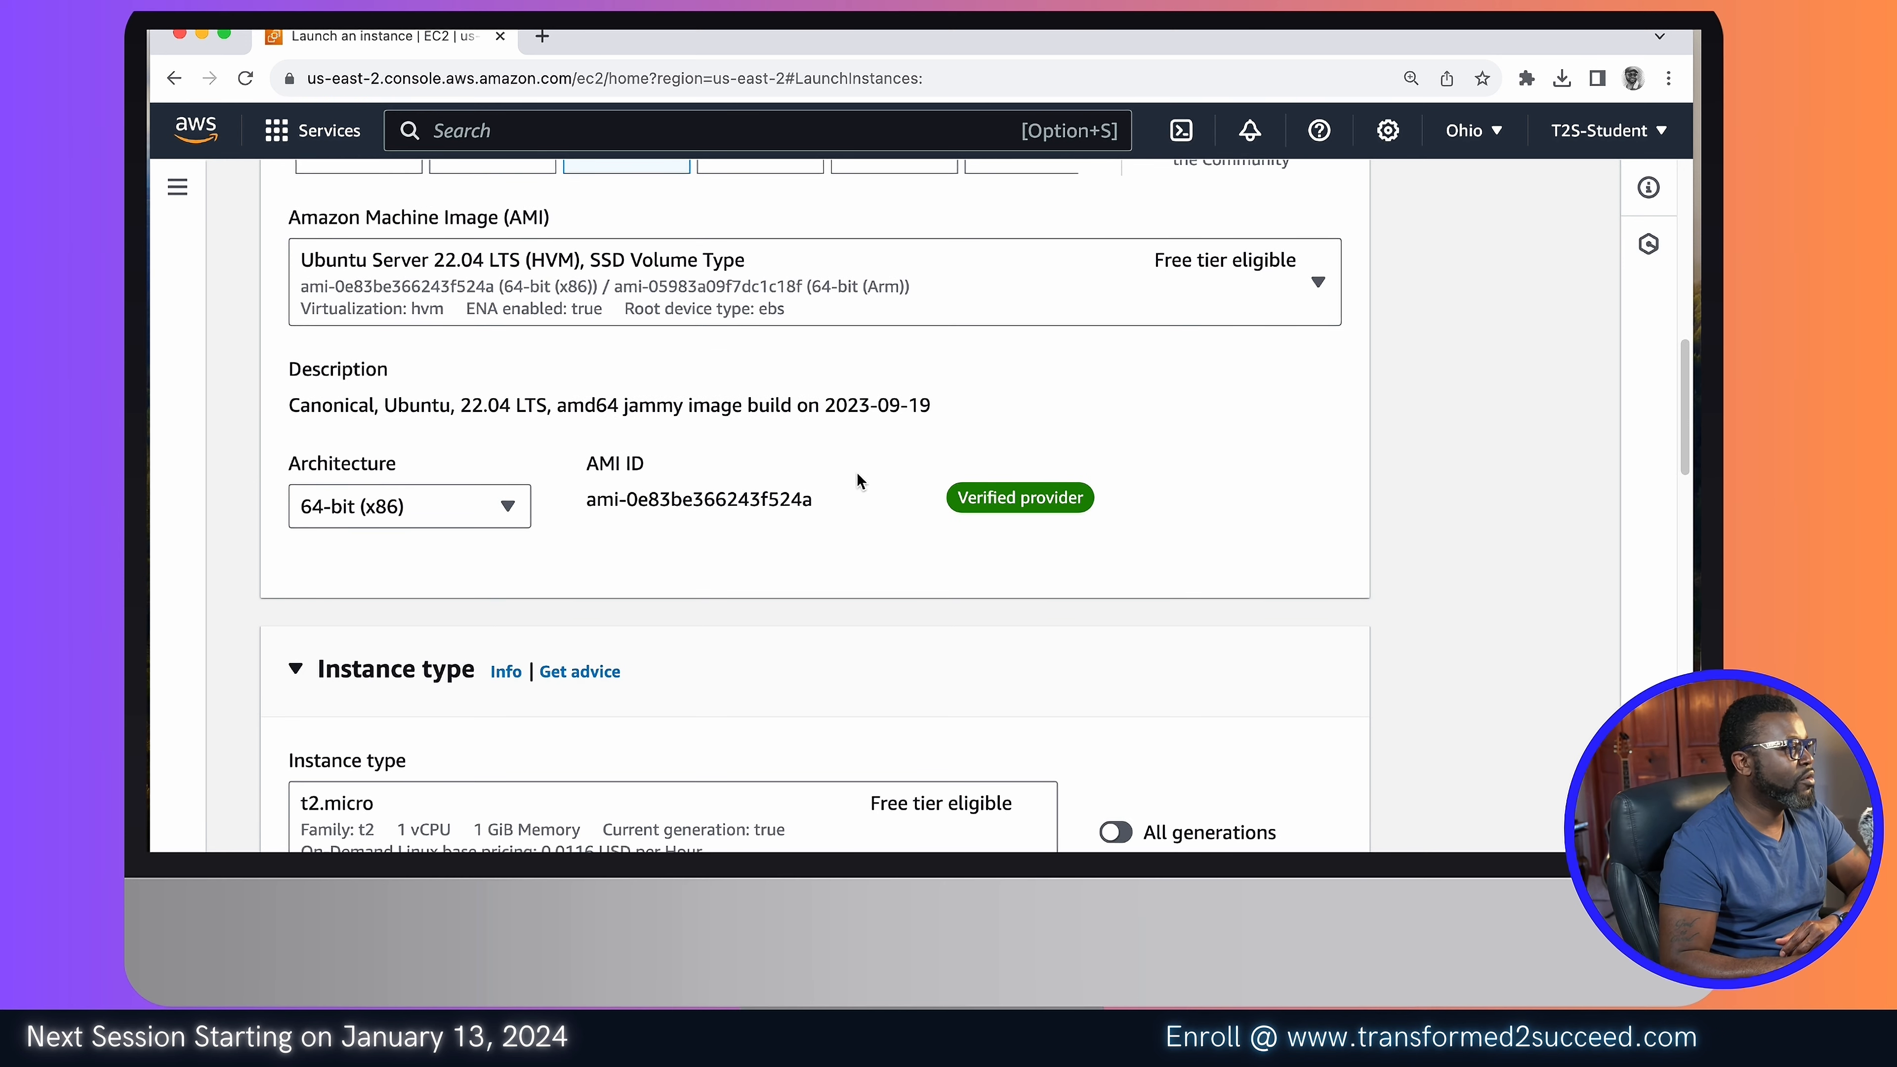
{"action": "scroll", "coordinate": [857, 481], "scroll_direction": "down", "scroll_amount": 5}
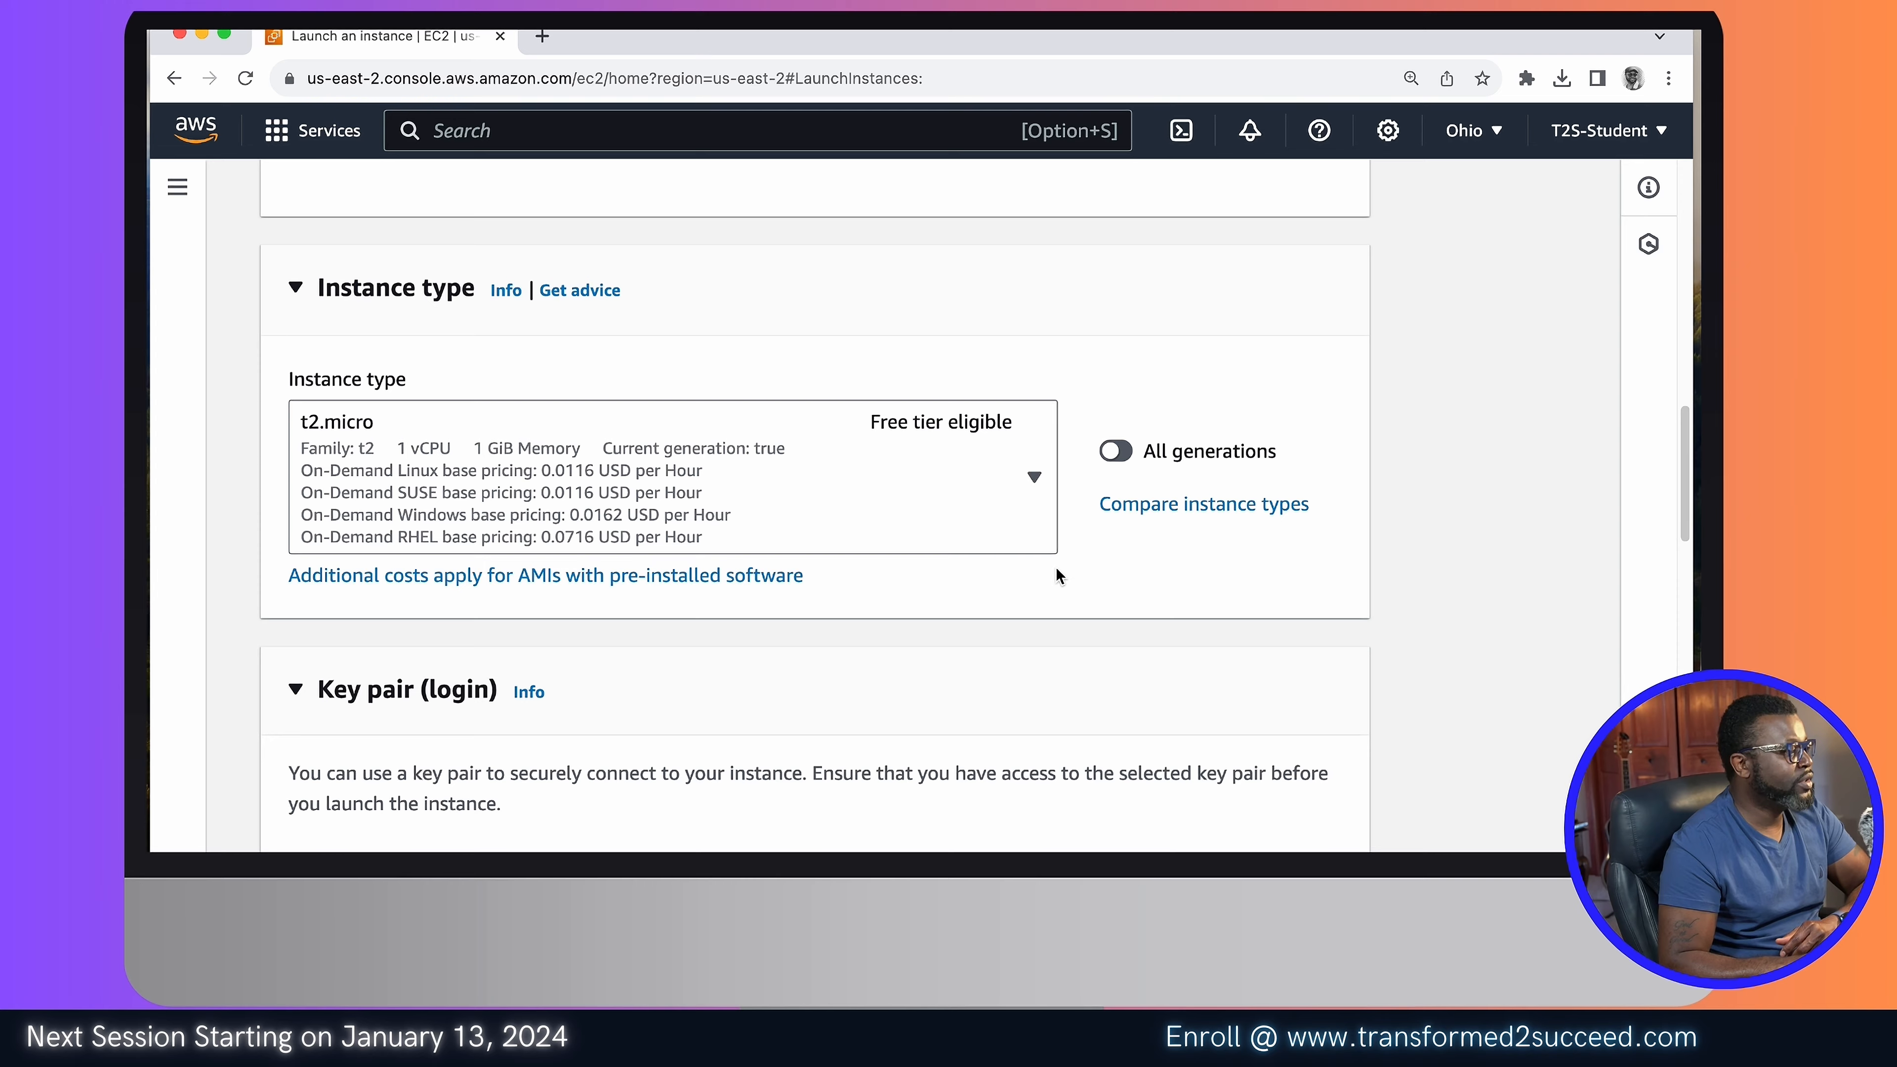
{"action": "scroll", "coordinate": [1056, 572], "scroll_direction": "down", "scroll_amount": 5}
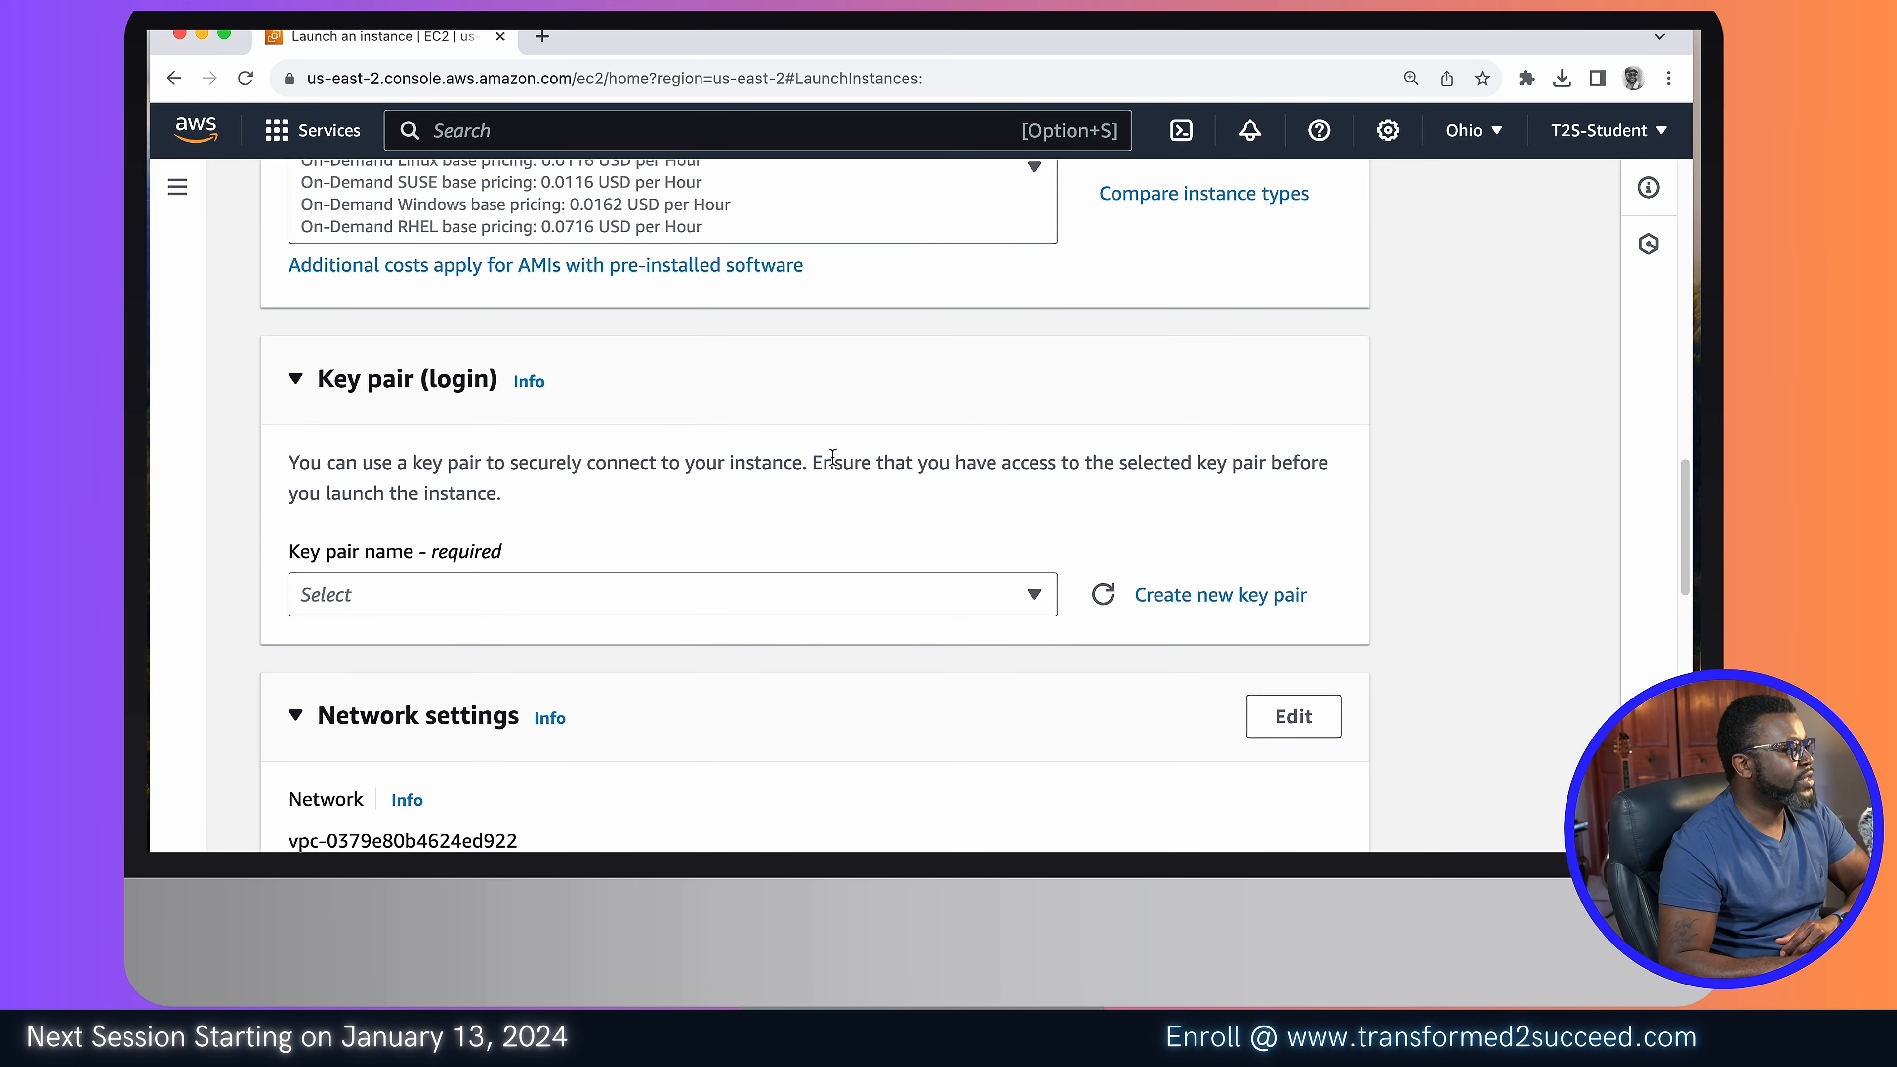
{"action": "scroll", "coordinate": [833, 458], "scroll_direction": "down", "scroll_amount": 1}
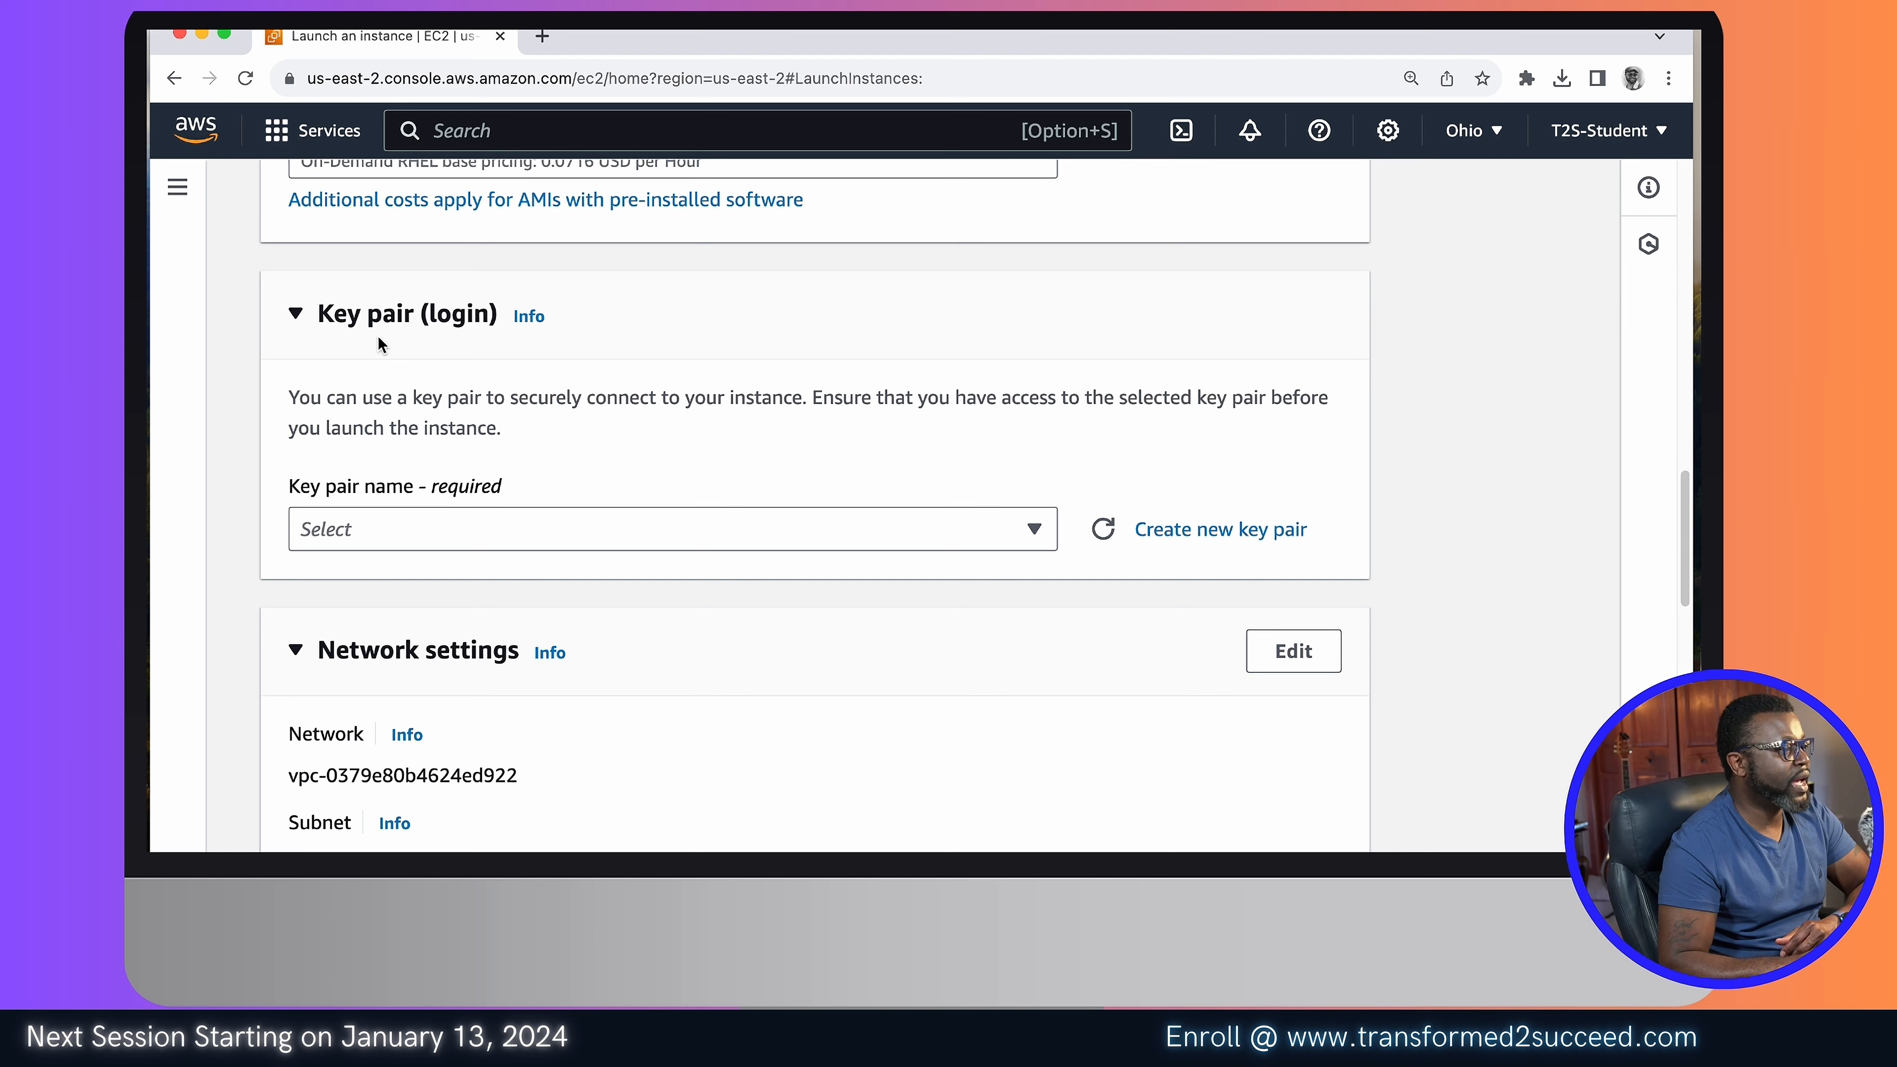
{"action": "left_click", "coordinate": [1033, 532]}
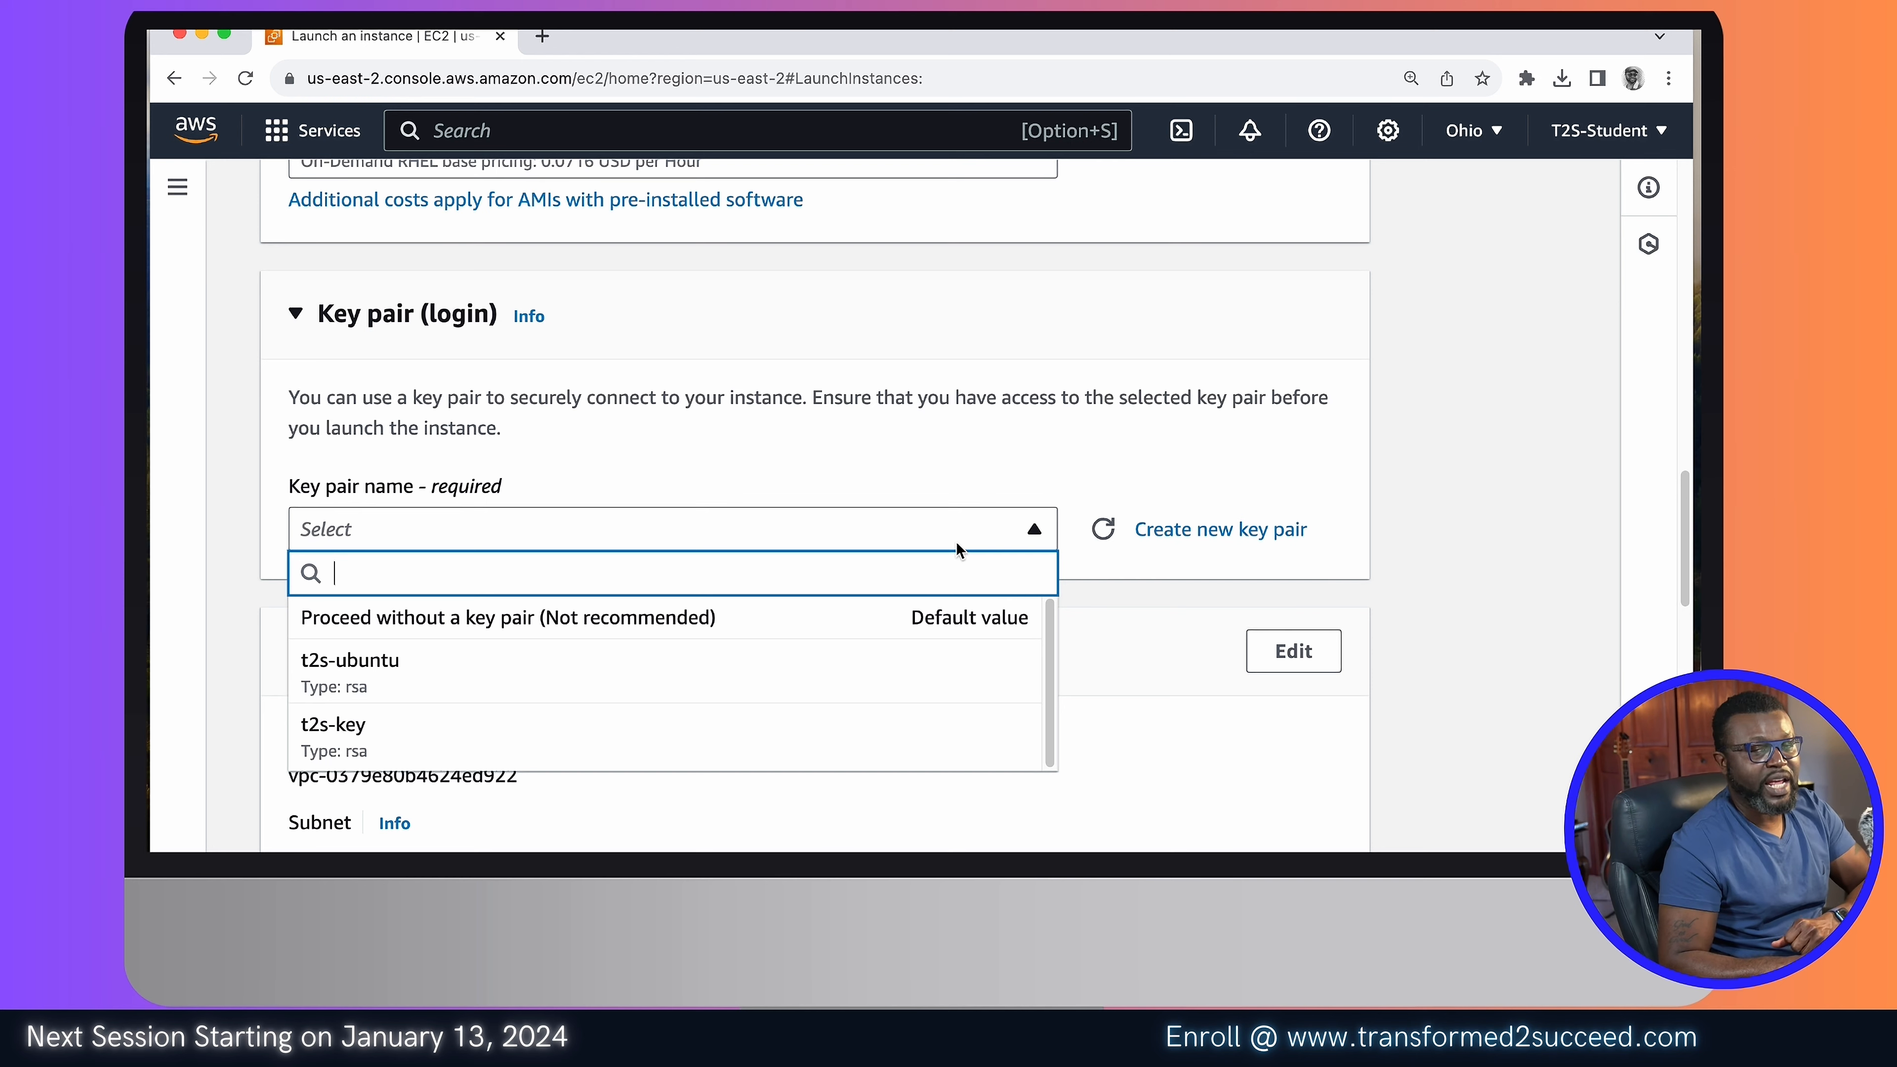
{"action": "scroll", "coordinate": [957, 550], "scroll_direction": "down", "scroll_amount": 2}
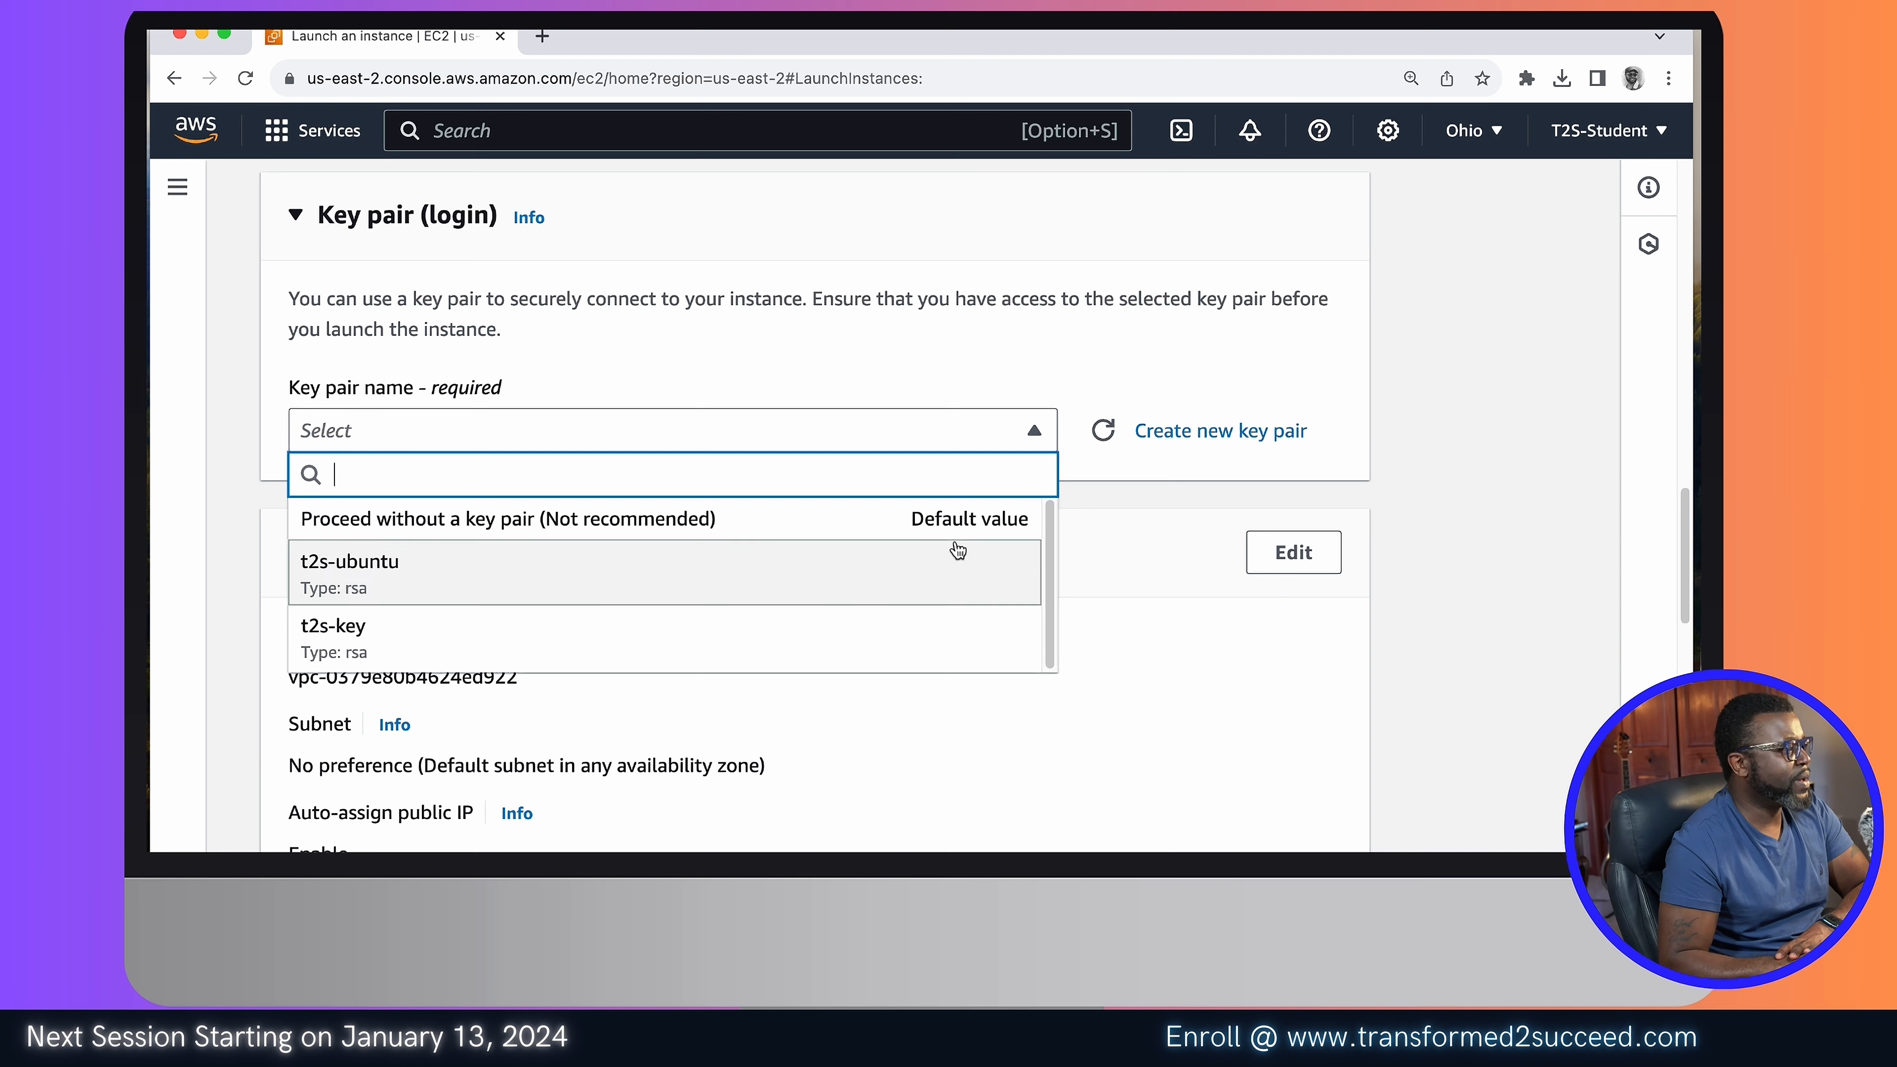
{"action": "left_click", "coordinate": [831, 357]}
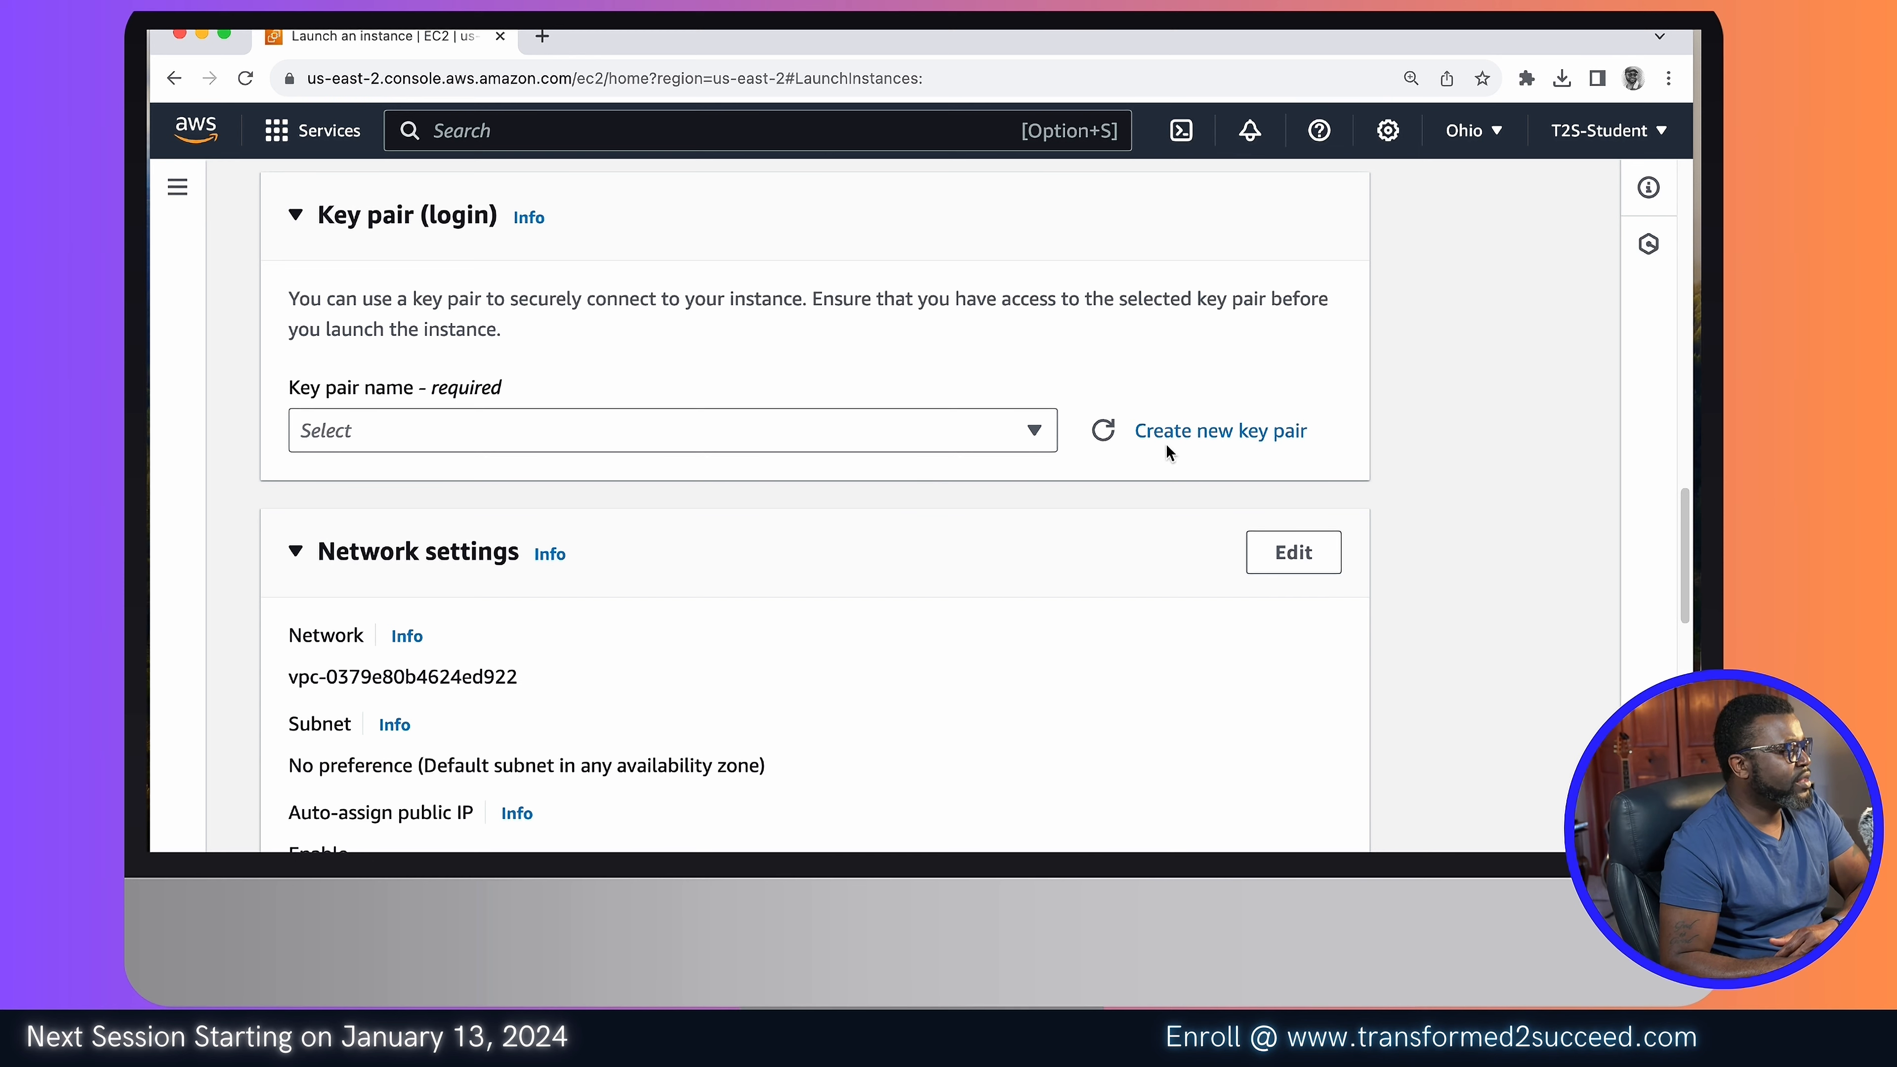
Step: Create a new RSA key pair named webserver-key in .pem format for logging in to the instance
{"action": "left_click", "coordinate": [1229, 431]}
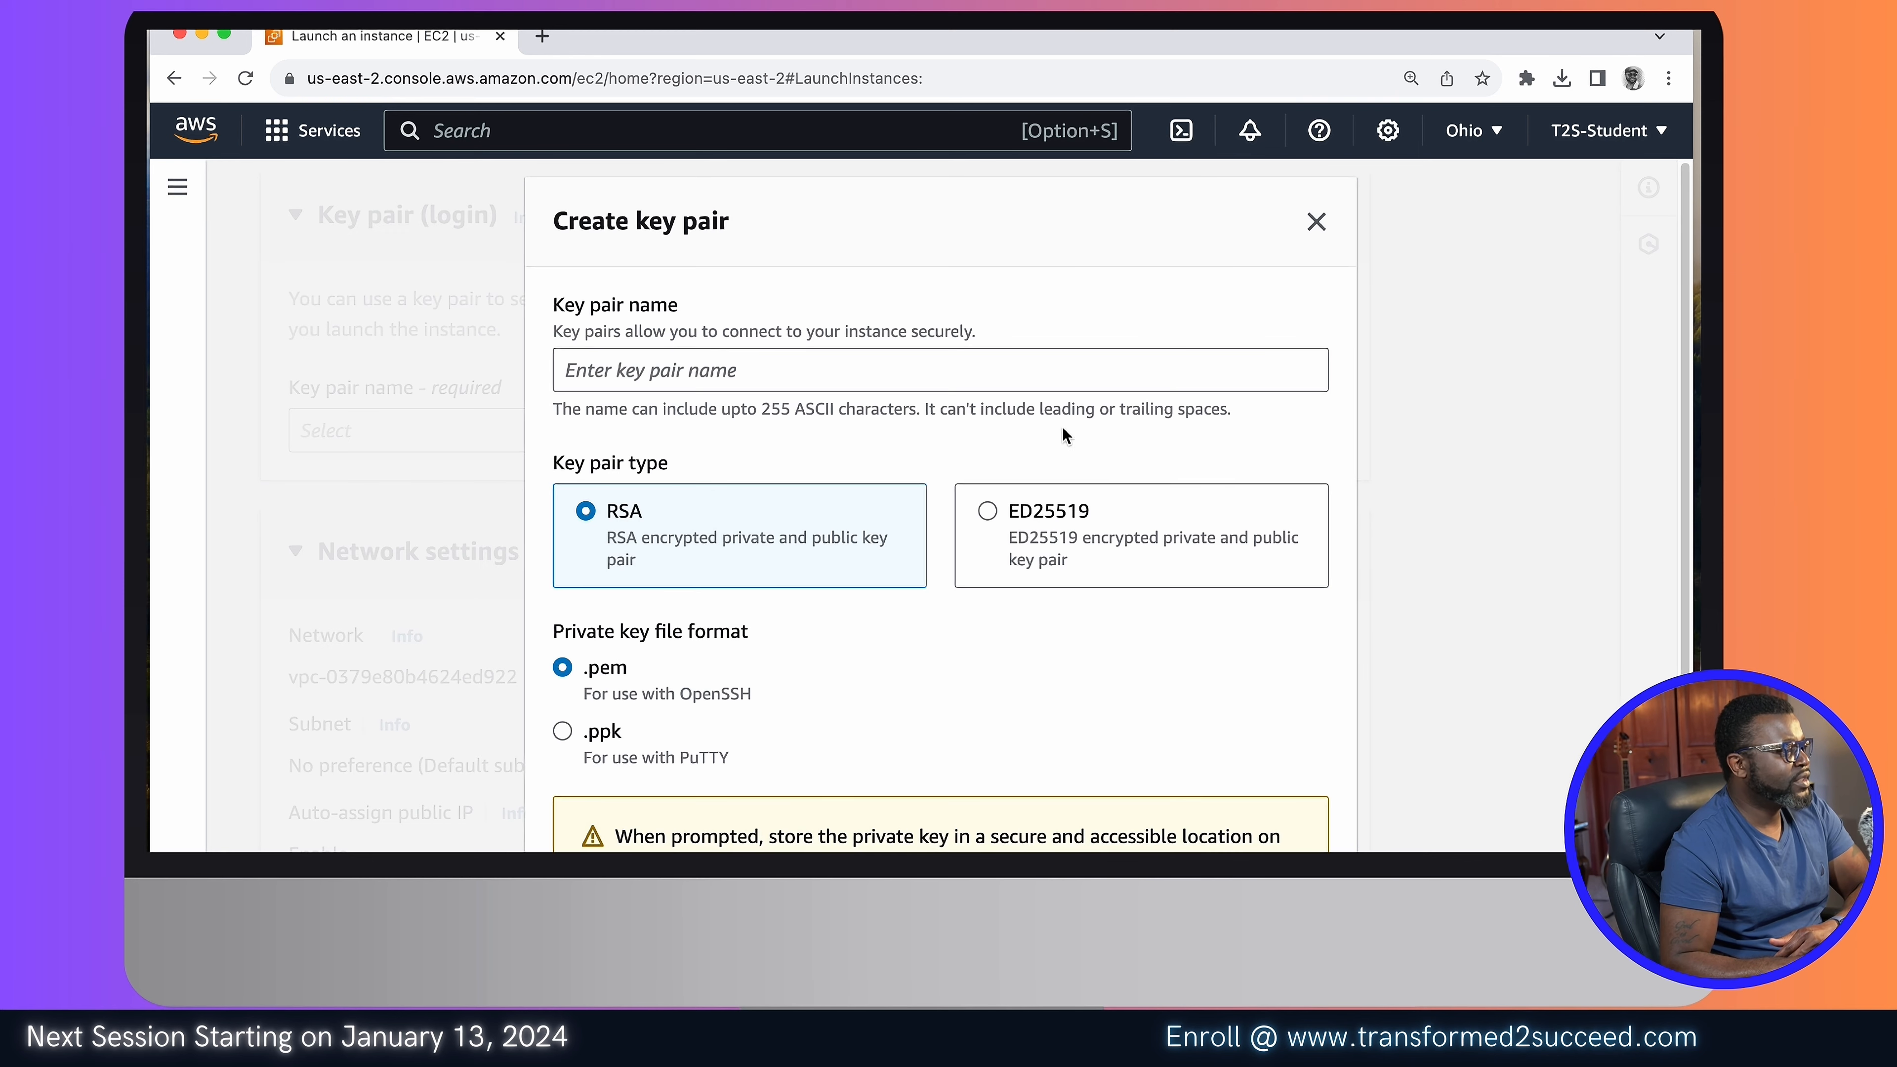
{"action": "left_click", "coordinate": [747, 370]}
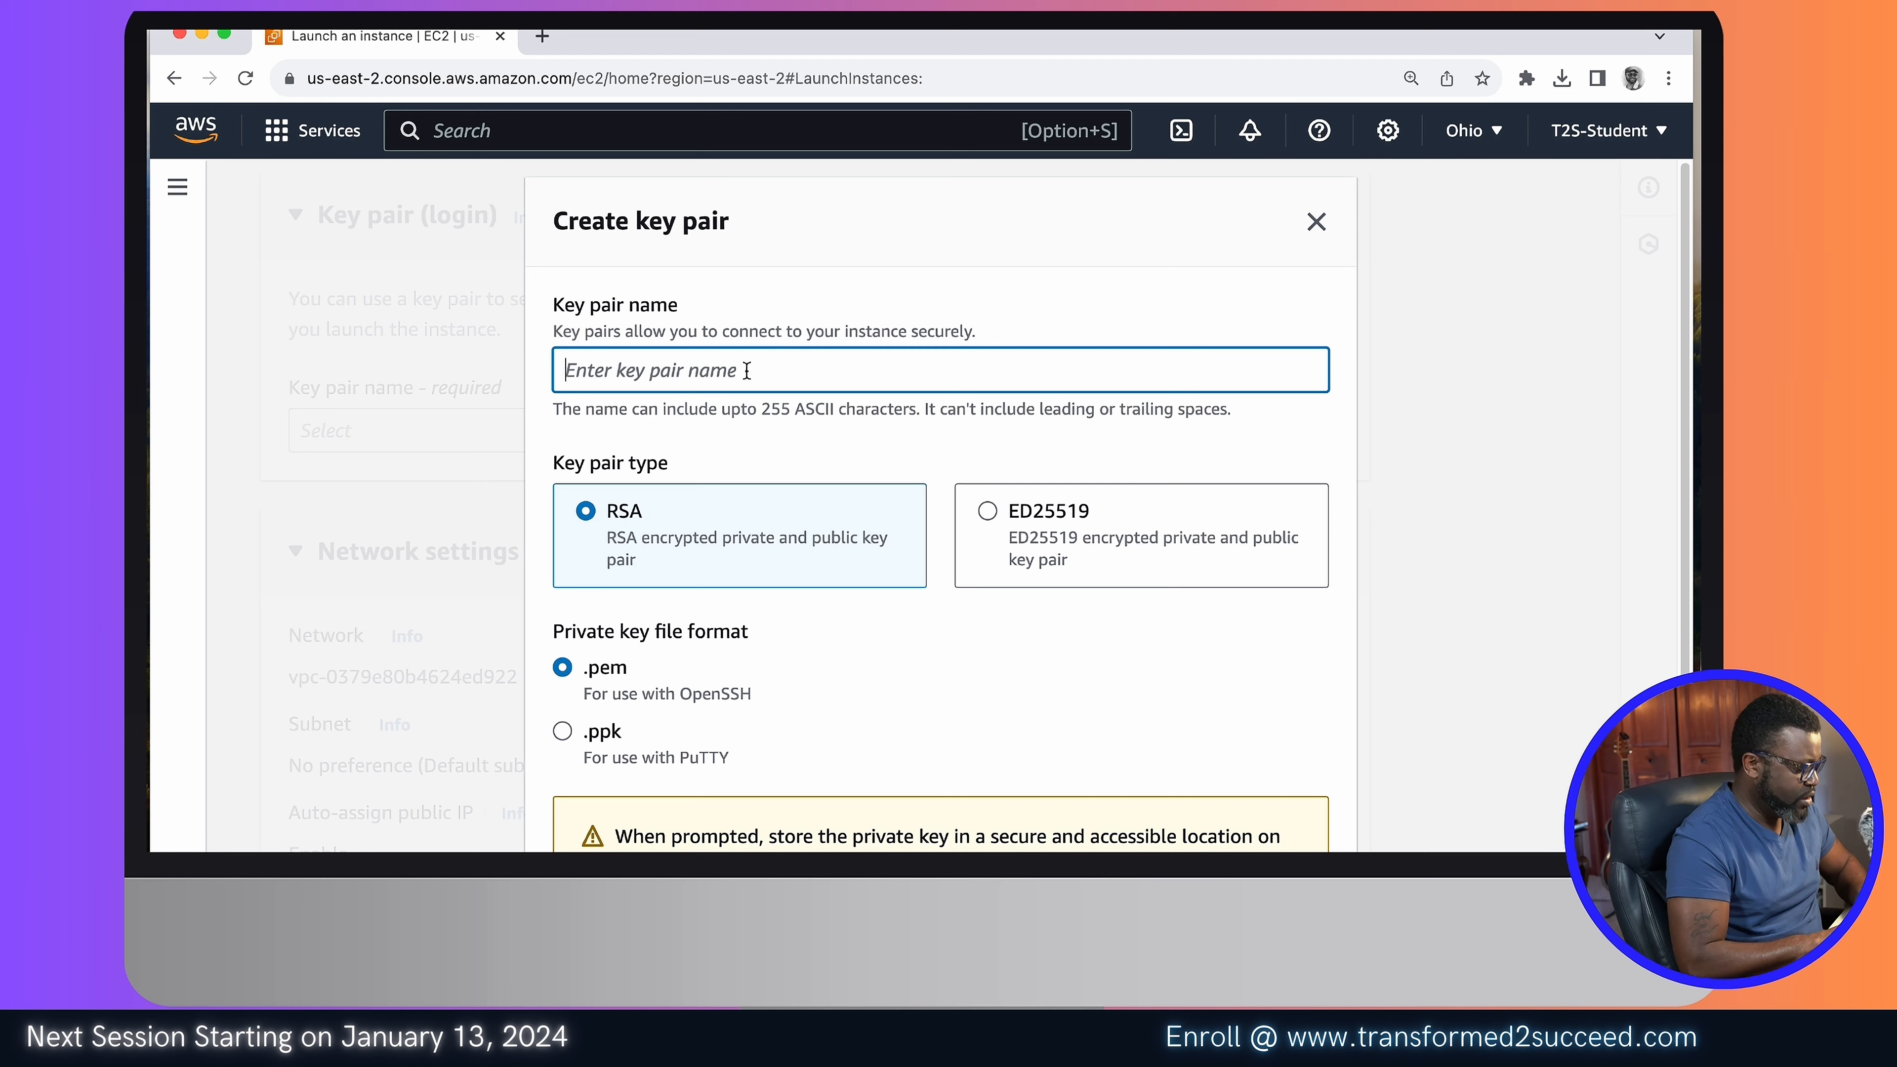
{"action": "type", "text": "webserver"}
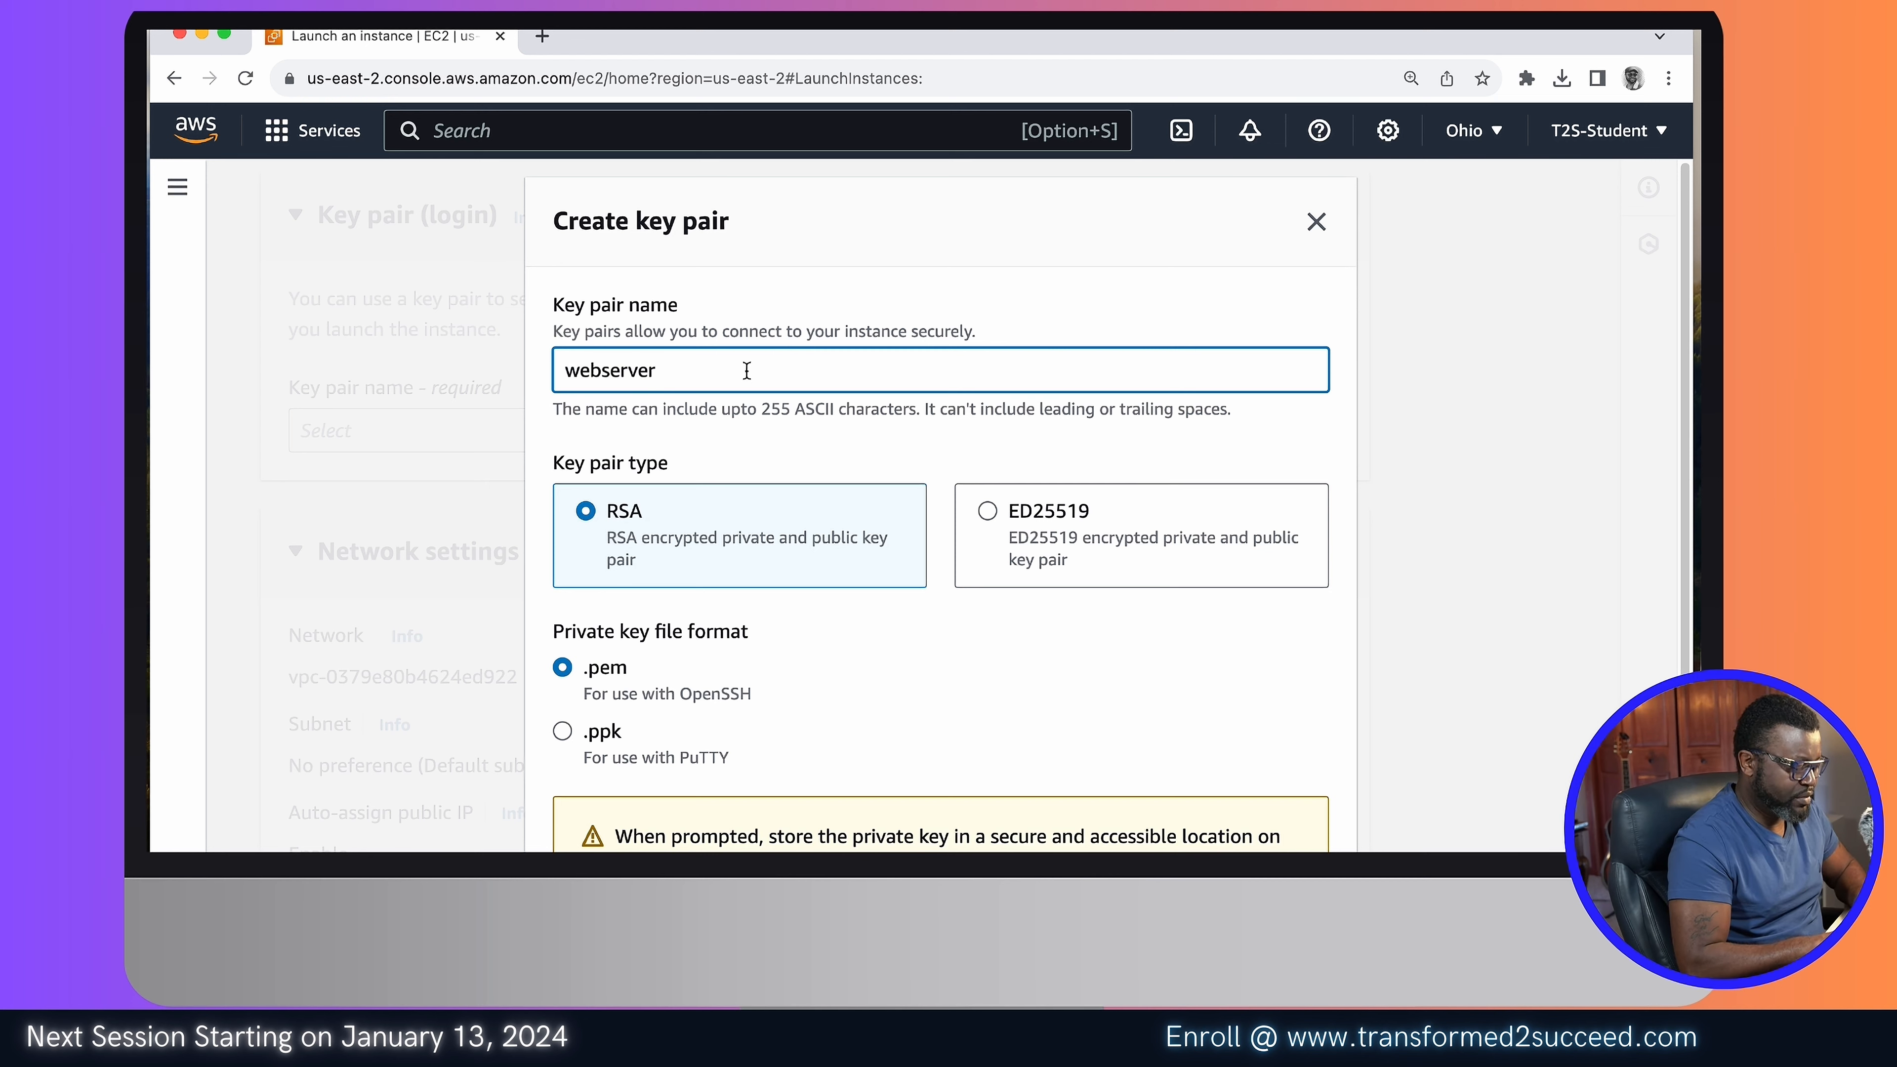
{"action": "type", "text": "-key"}
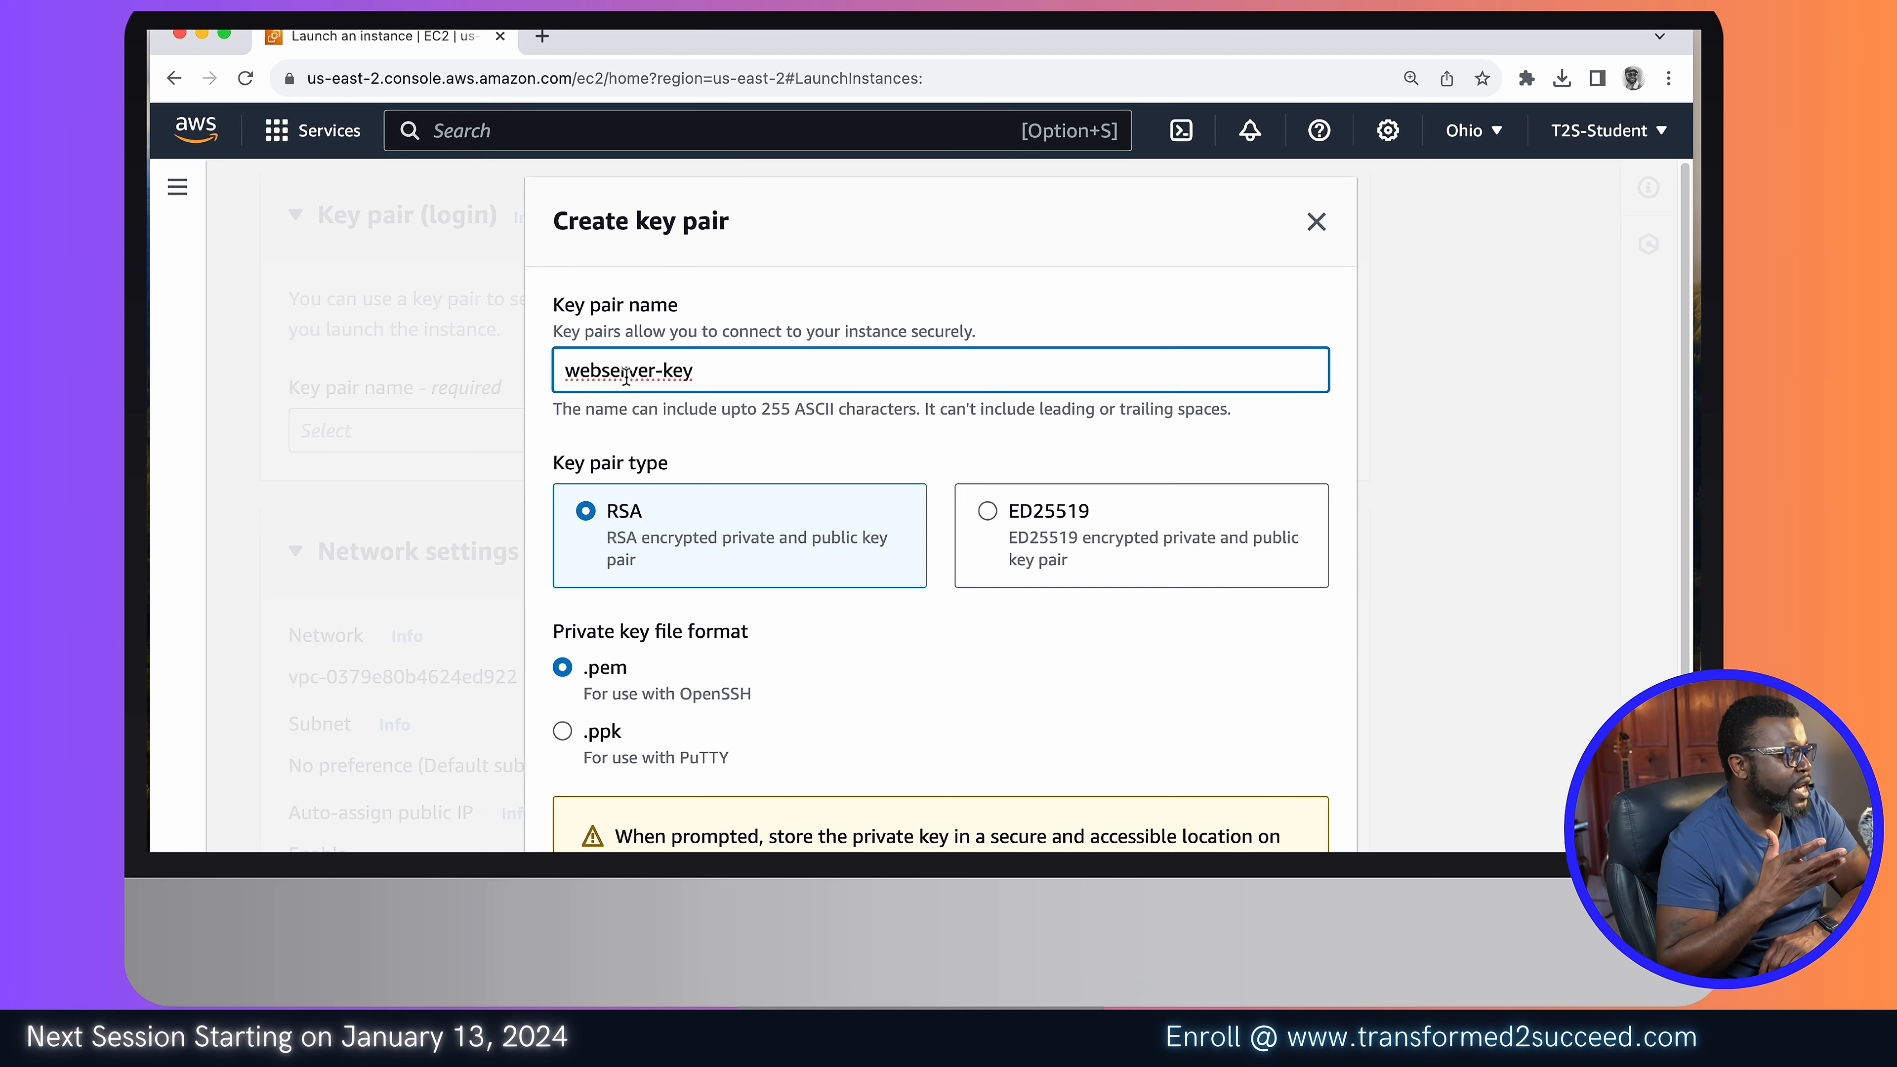
{"action": "scroll", "coordinate": [803, 428], "scroll_direction": "down", "scroll_amount": 2}
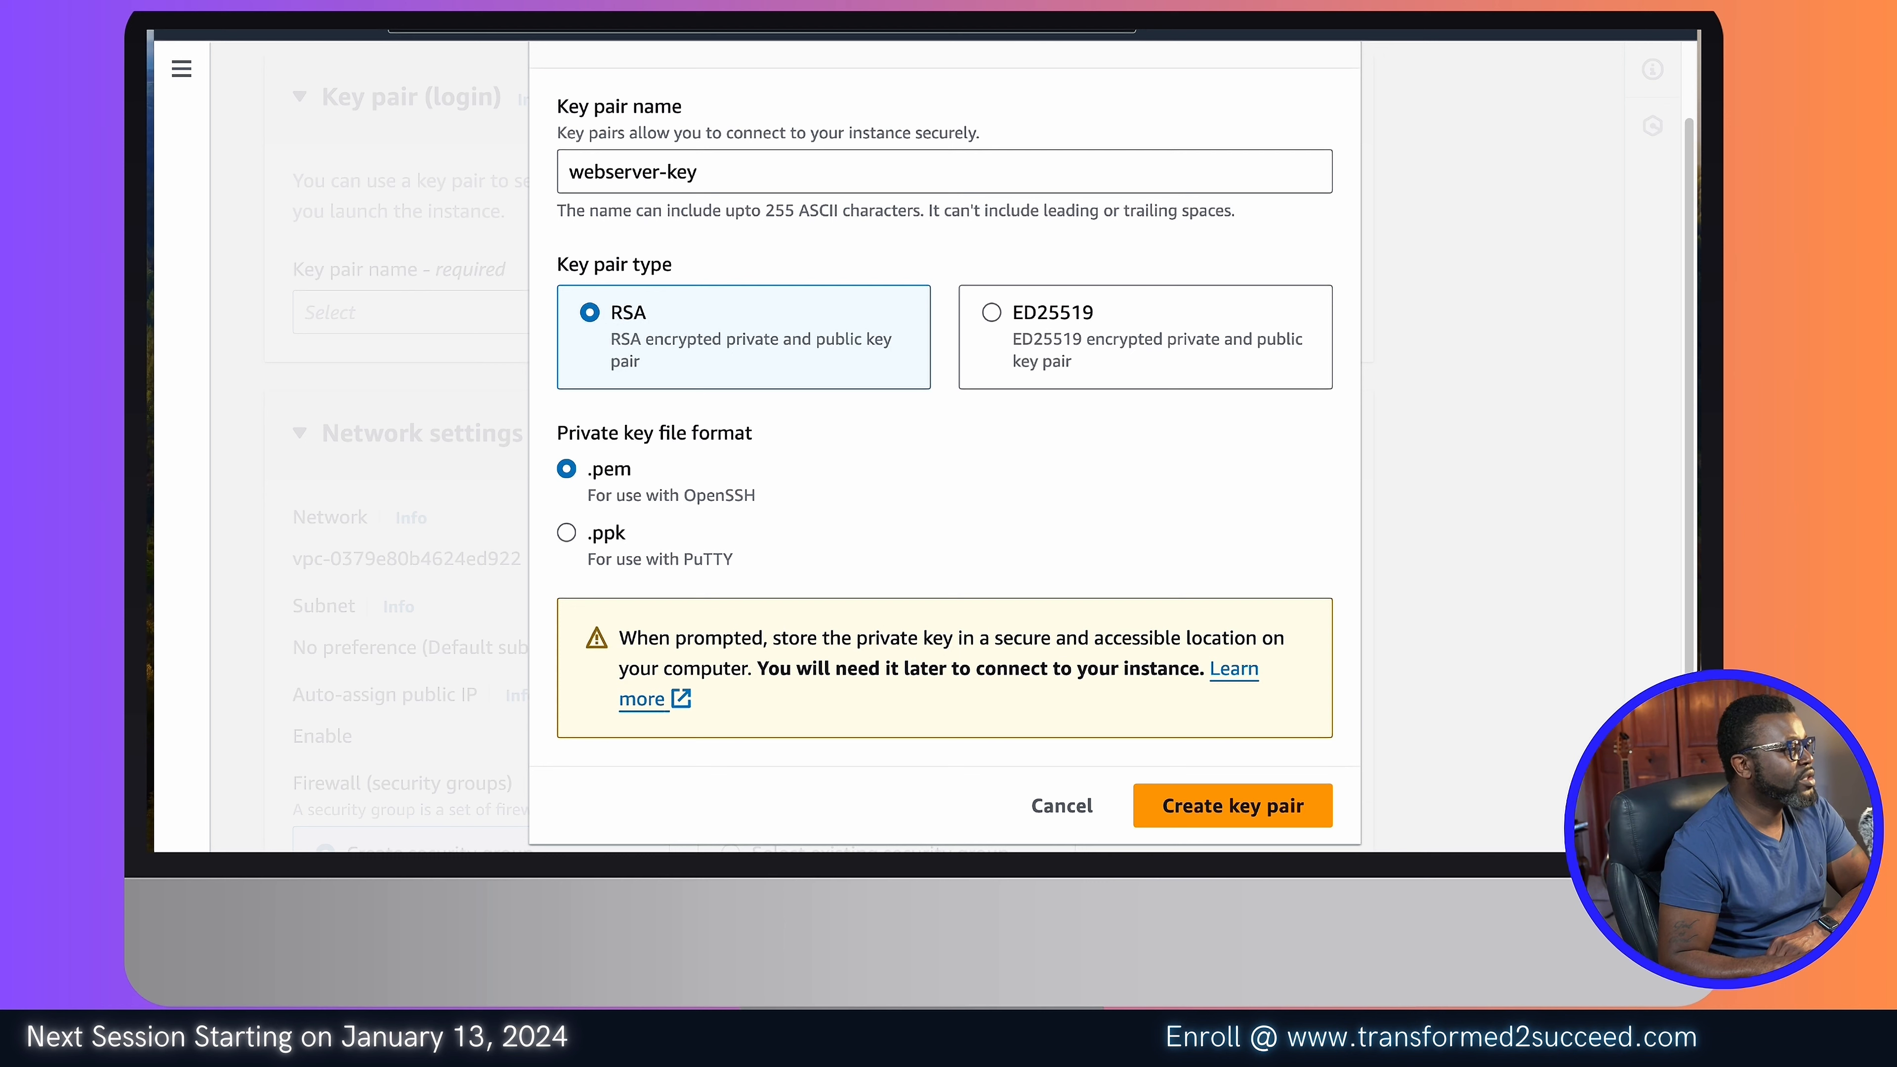
{"action": "left_click", "coordinate": [944, 172]}
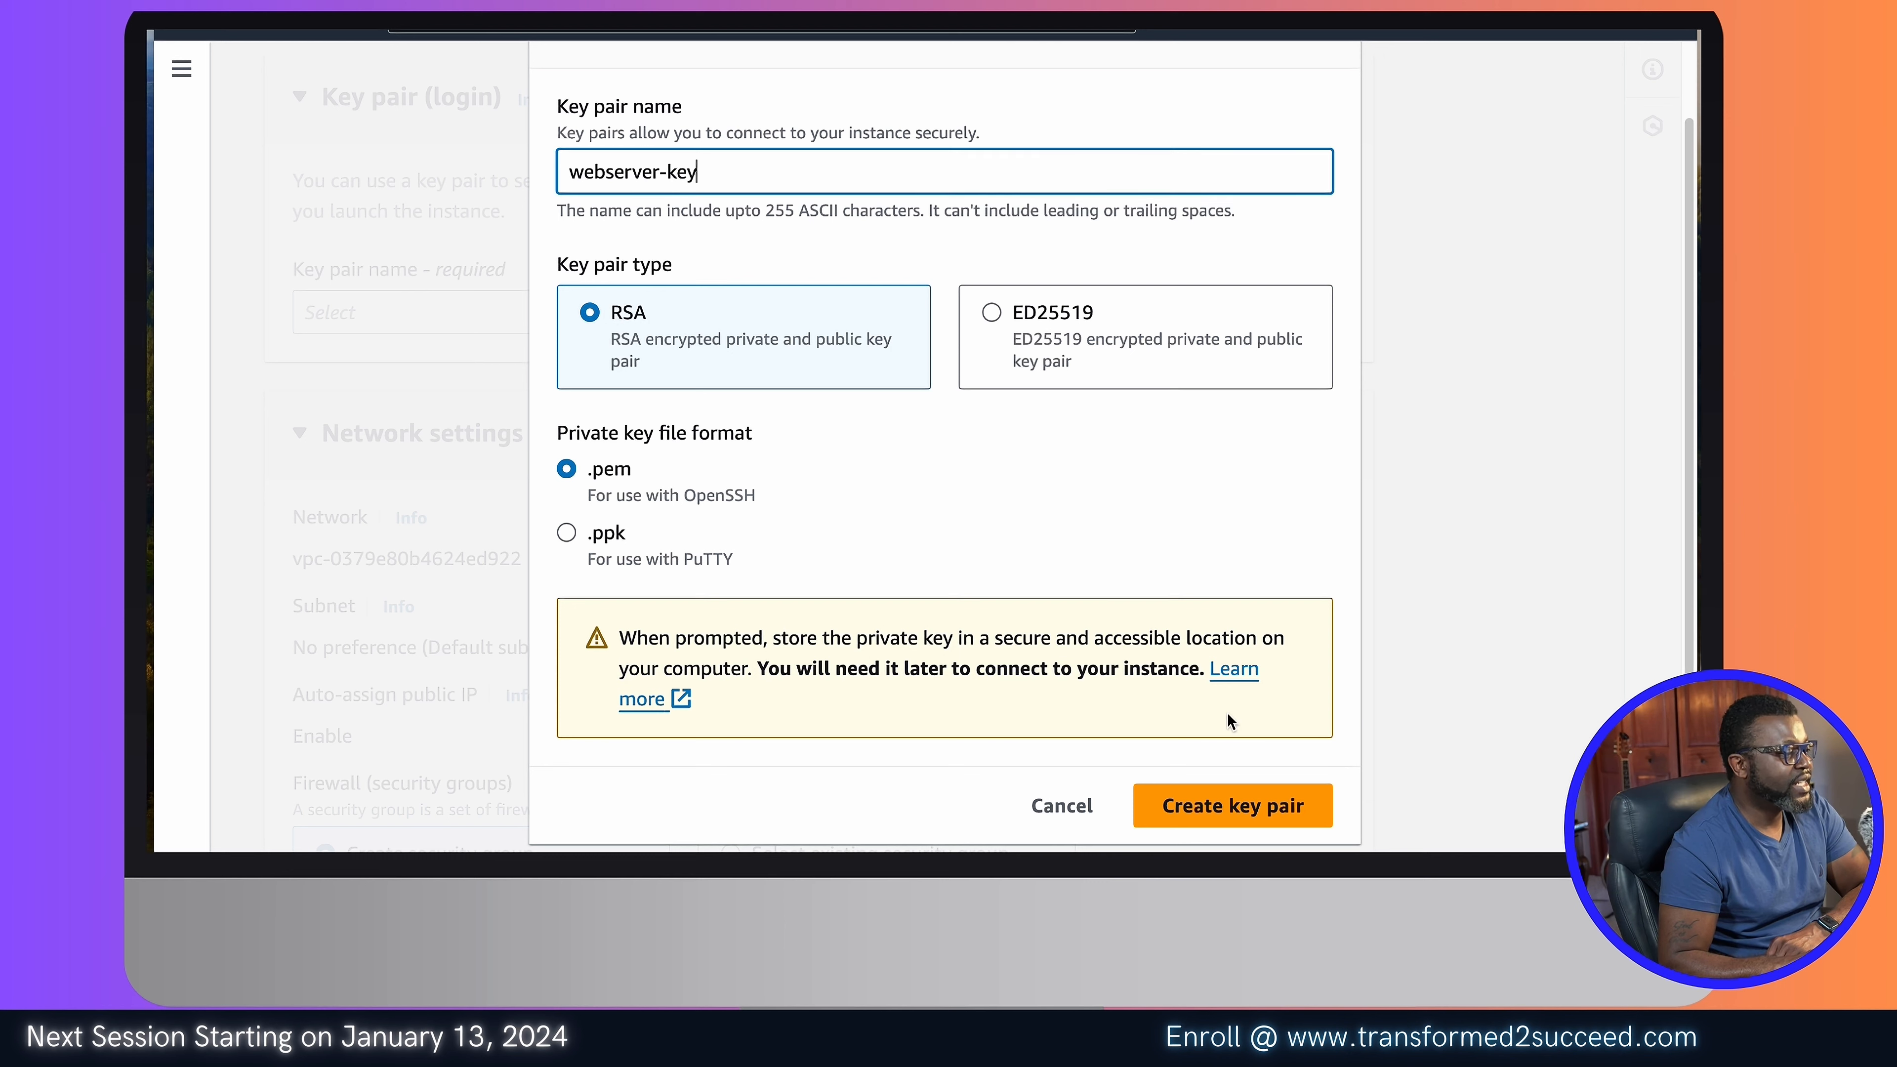
{"action": "left_click", "coordinate": [1249, 816]}
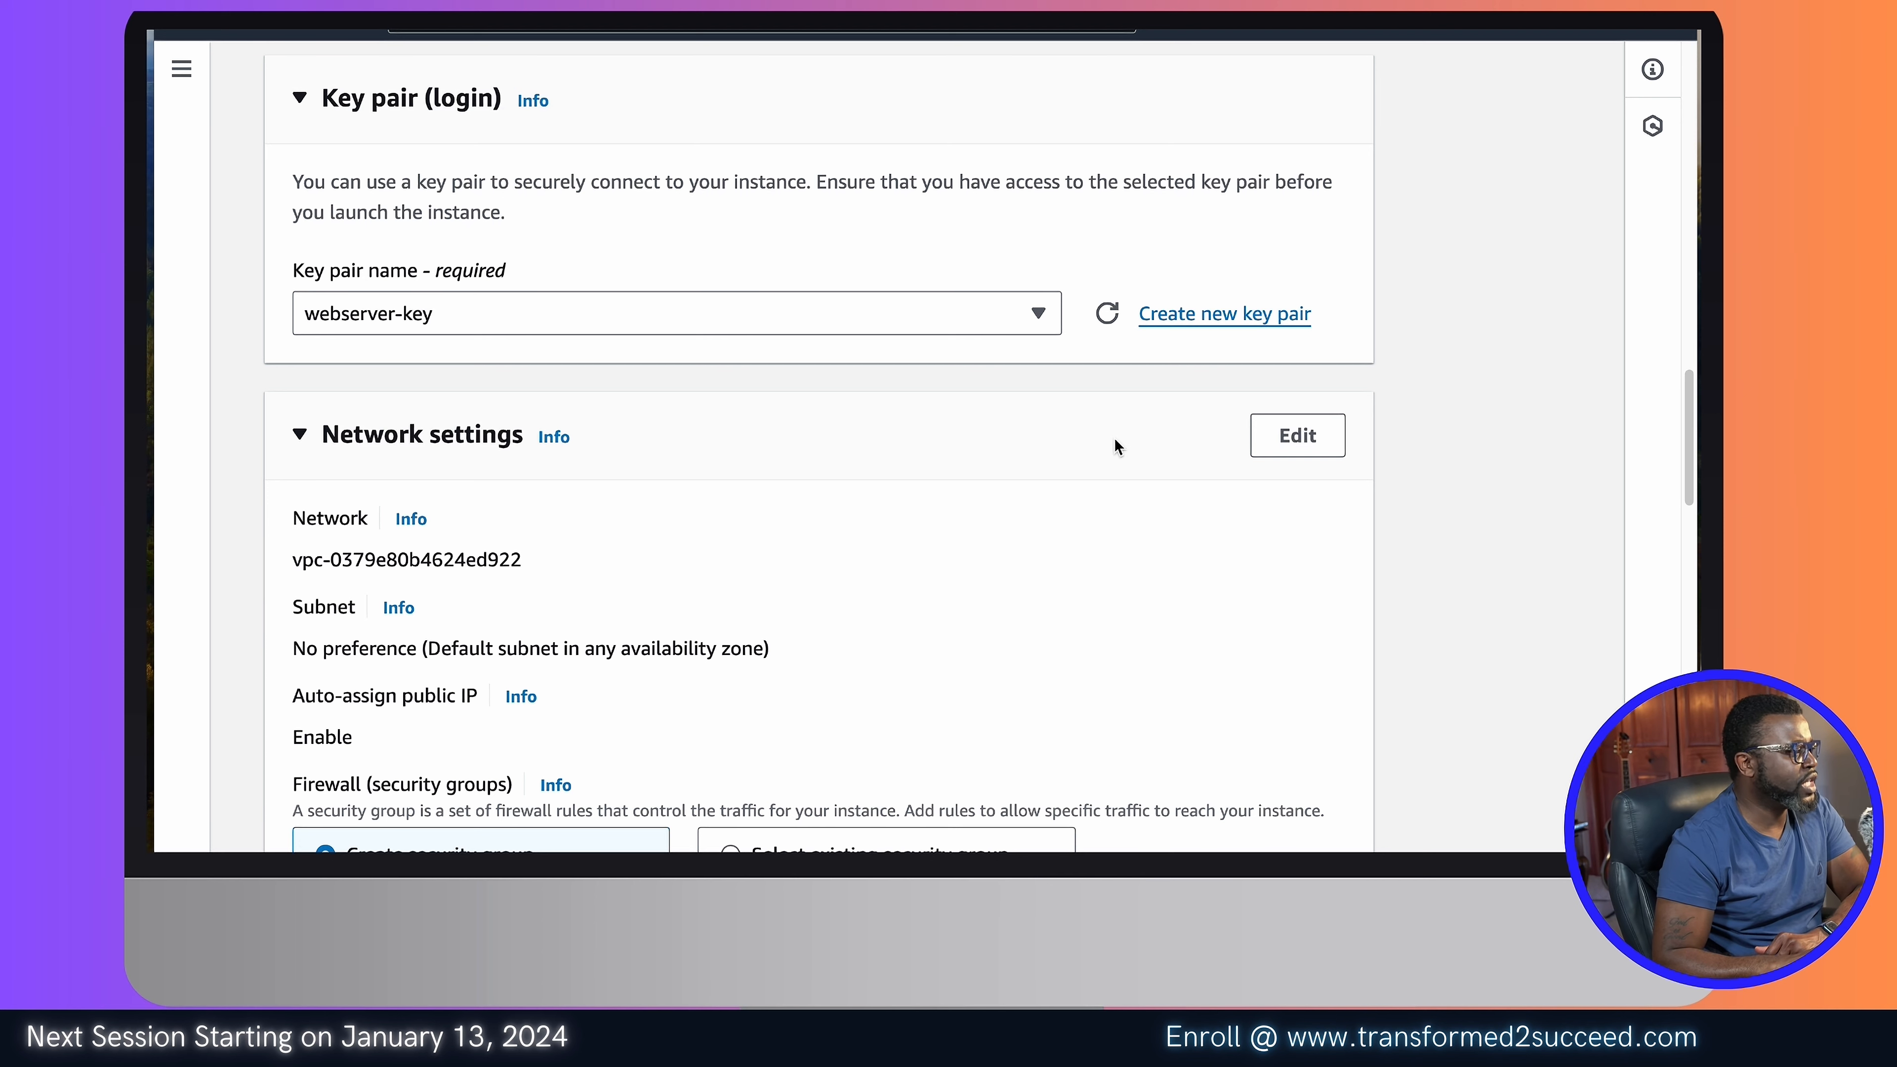
Step: Review the network settings, including the VPC, subnet, public IP assignment, security group description and firewall rules
{"action": "scroll", "coordinate": [1115, 441], "scroll_direction": "down", "scroll_amount": 5}
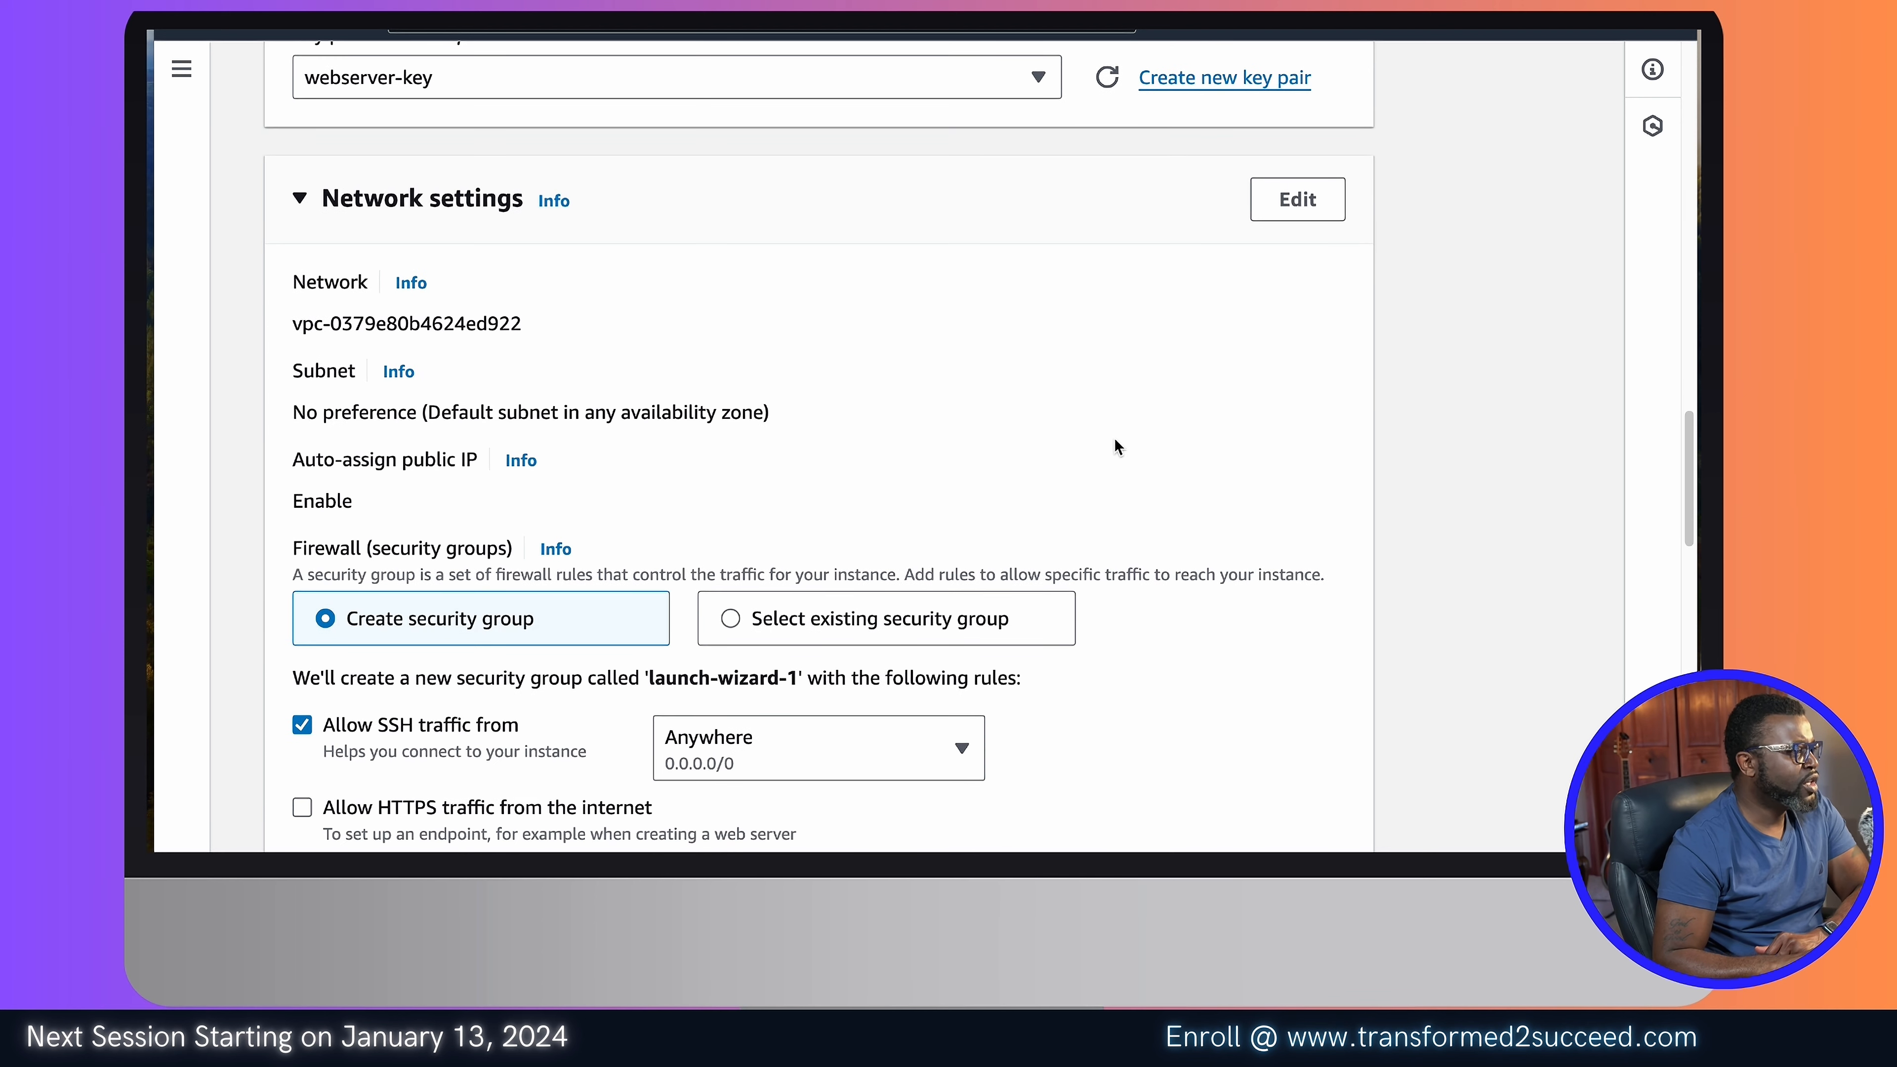
{"action": "scroll", "coordinate": [1115, 440], "scroll_direction": "down", "scroll_amount": 1}
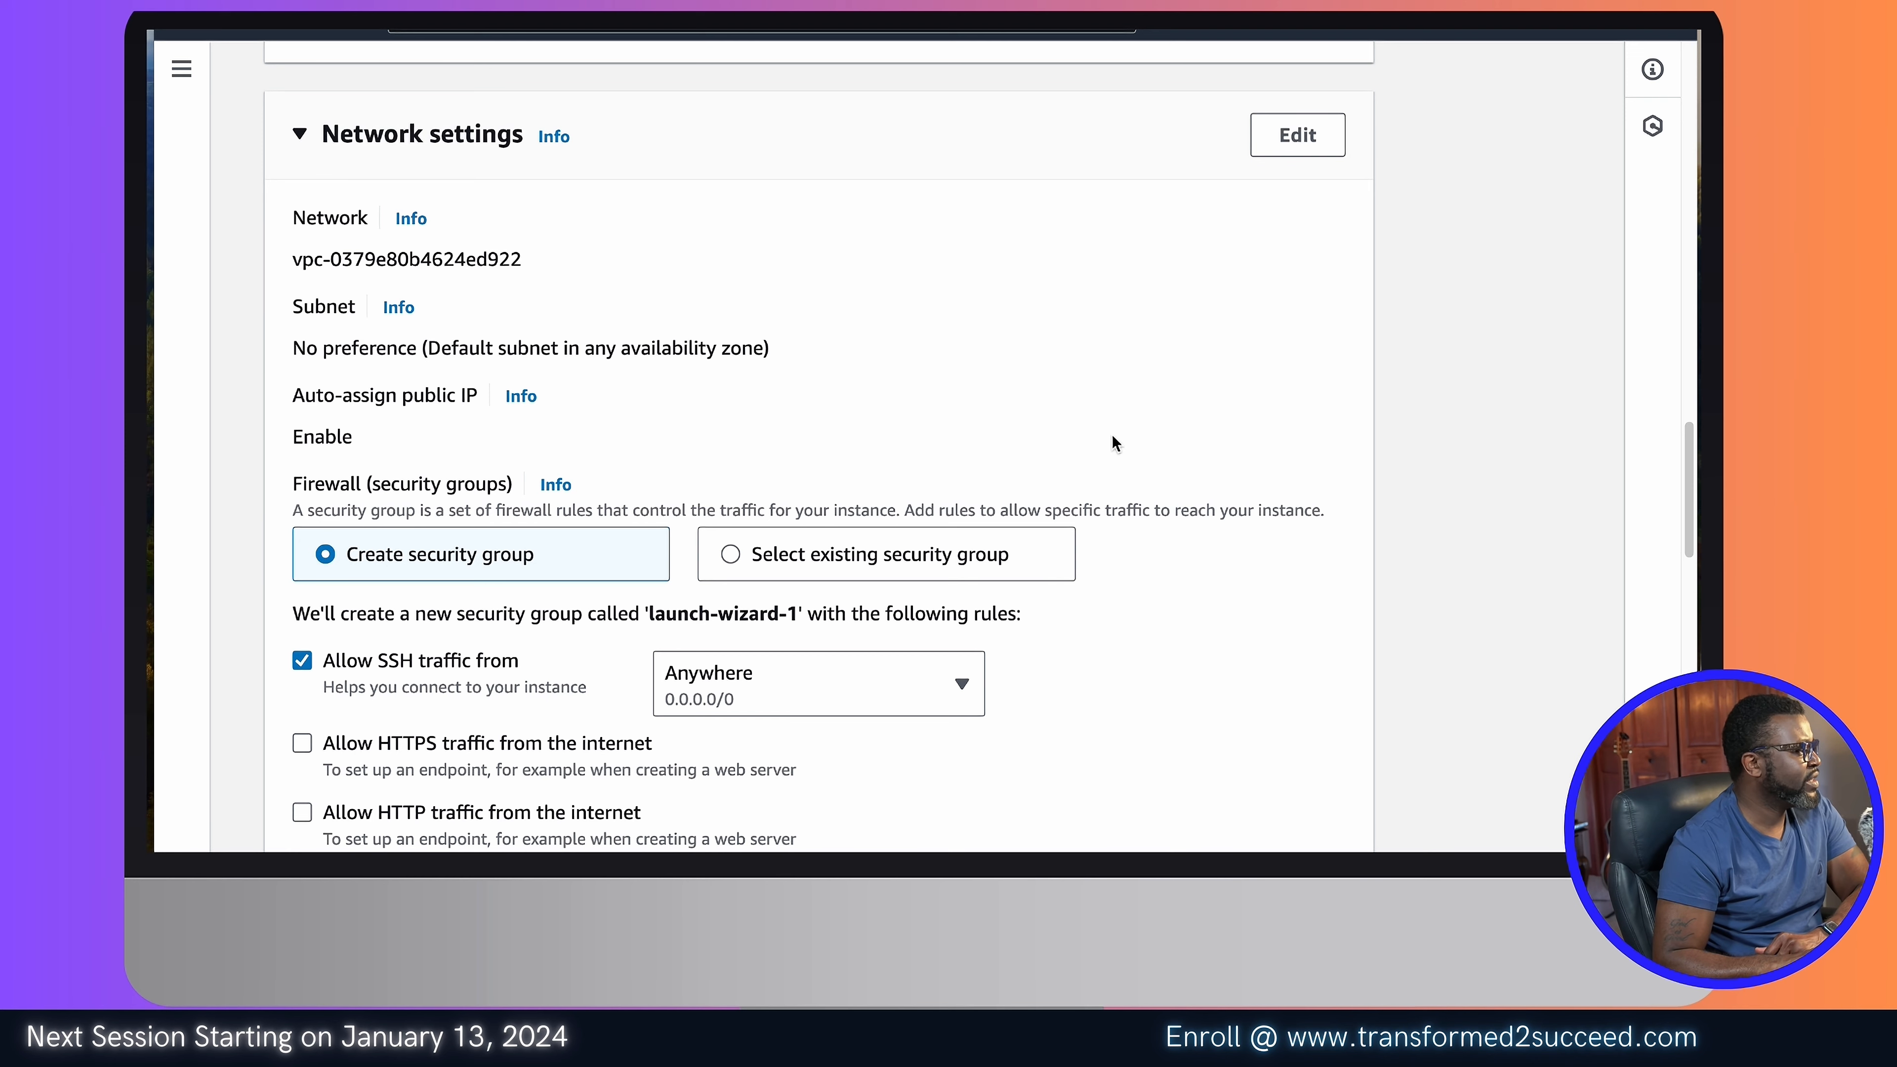
{"action": "scroll", "coordinate": [1114, 437], "scroll_direction": "down", "scroll_amount": 1}
{"action": "scroll", "coordinate": [1115, 443], "scroll_direction": "up", "scroll_amount": 1}
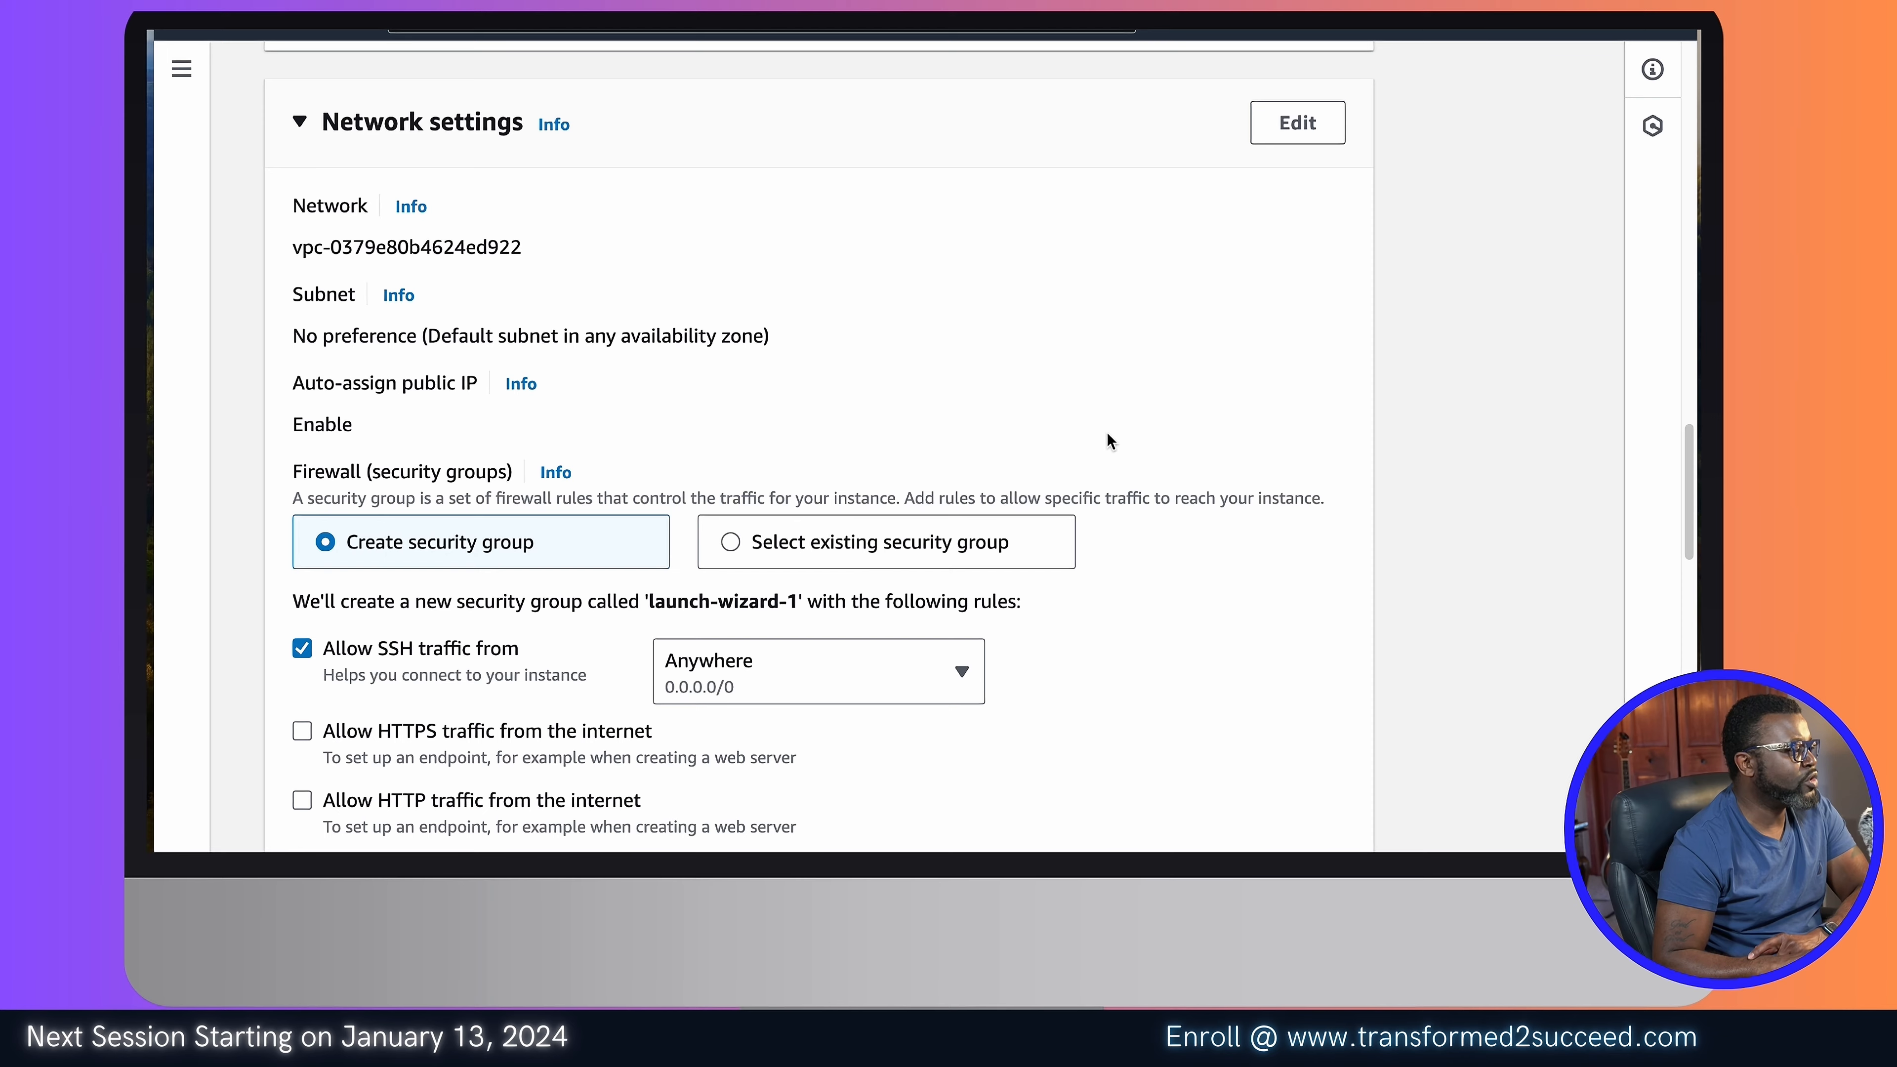
{"action": "scroll", "coordinate": [1111, 440], "scroll_direction": "down", "scroll_amount": 2}
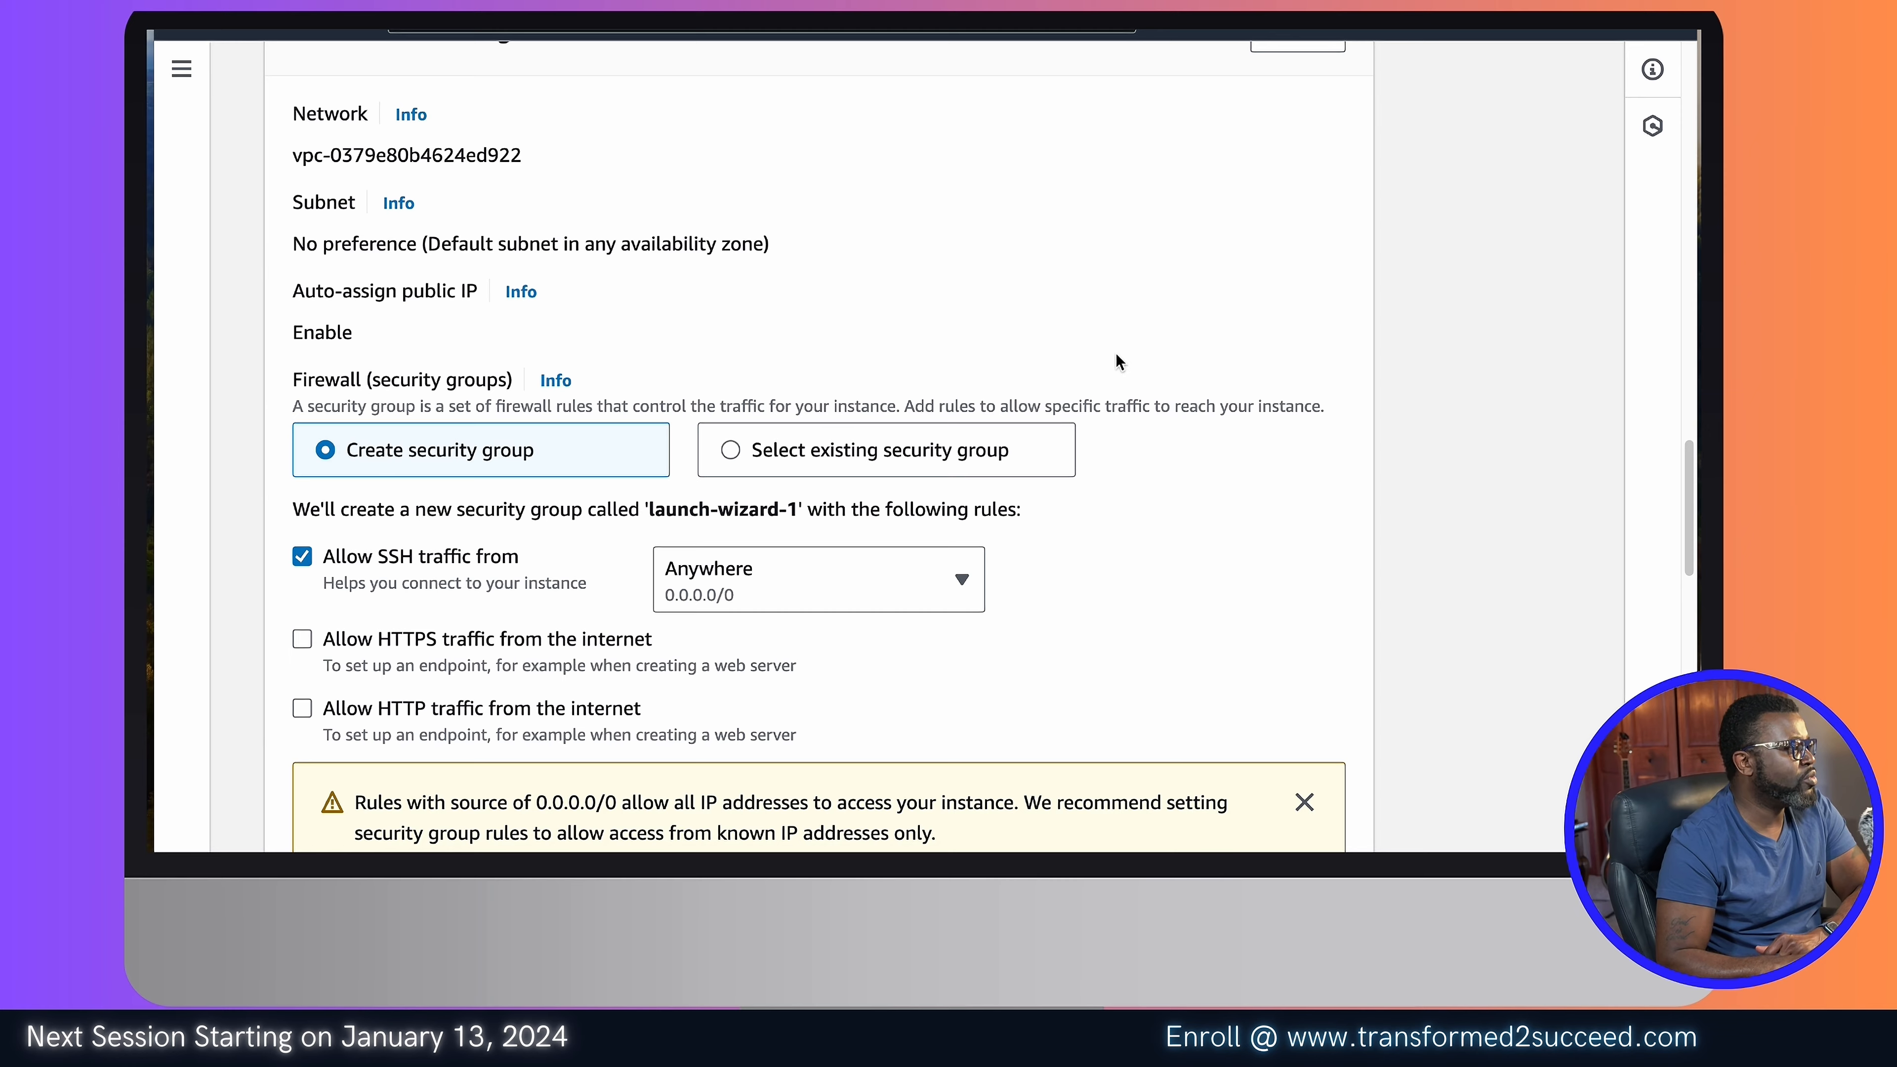
{"action": "scroll", "coordinate": [1114, 370], "scroll_direction": "up", "scroll_amount": 2}
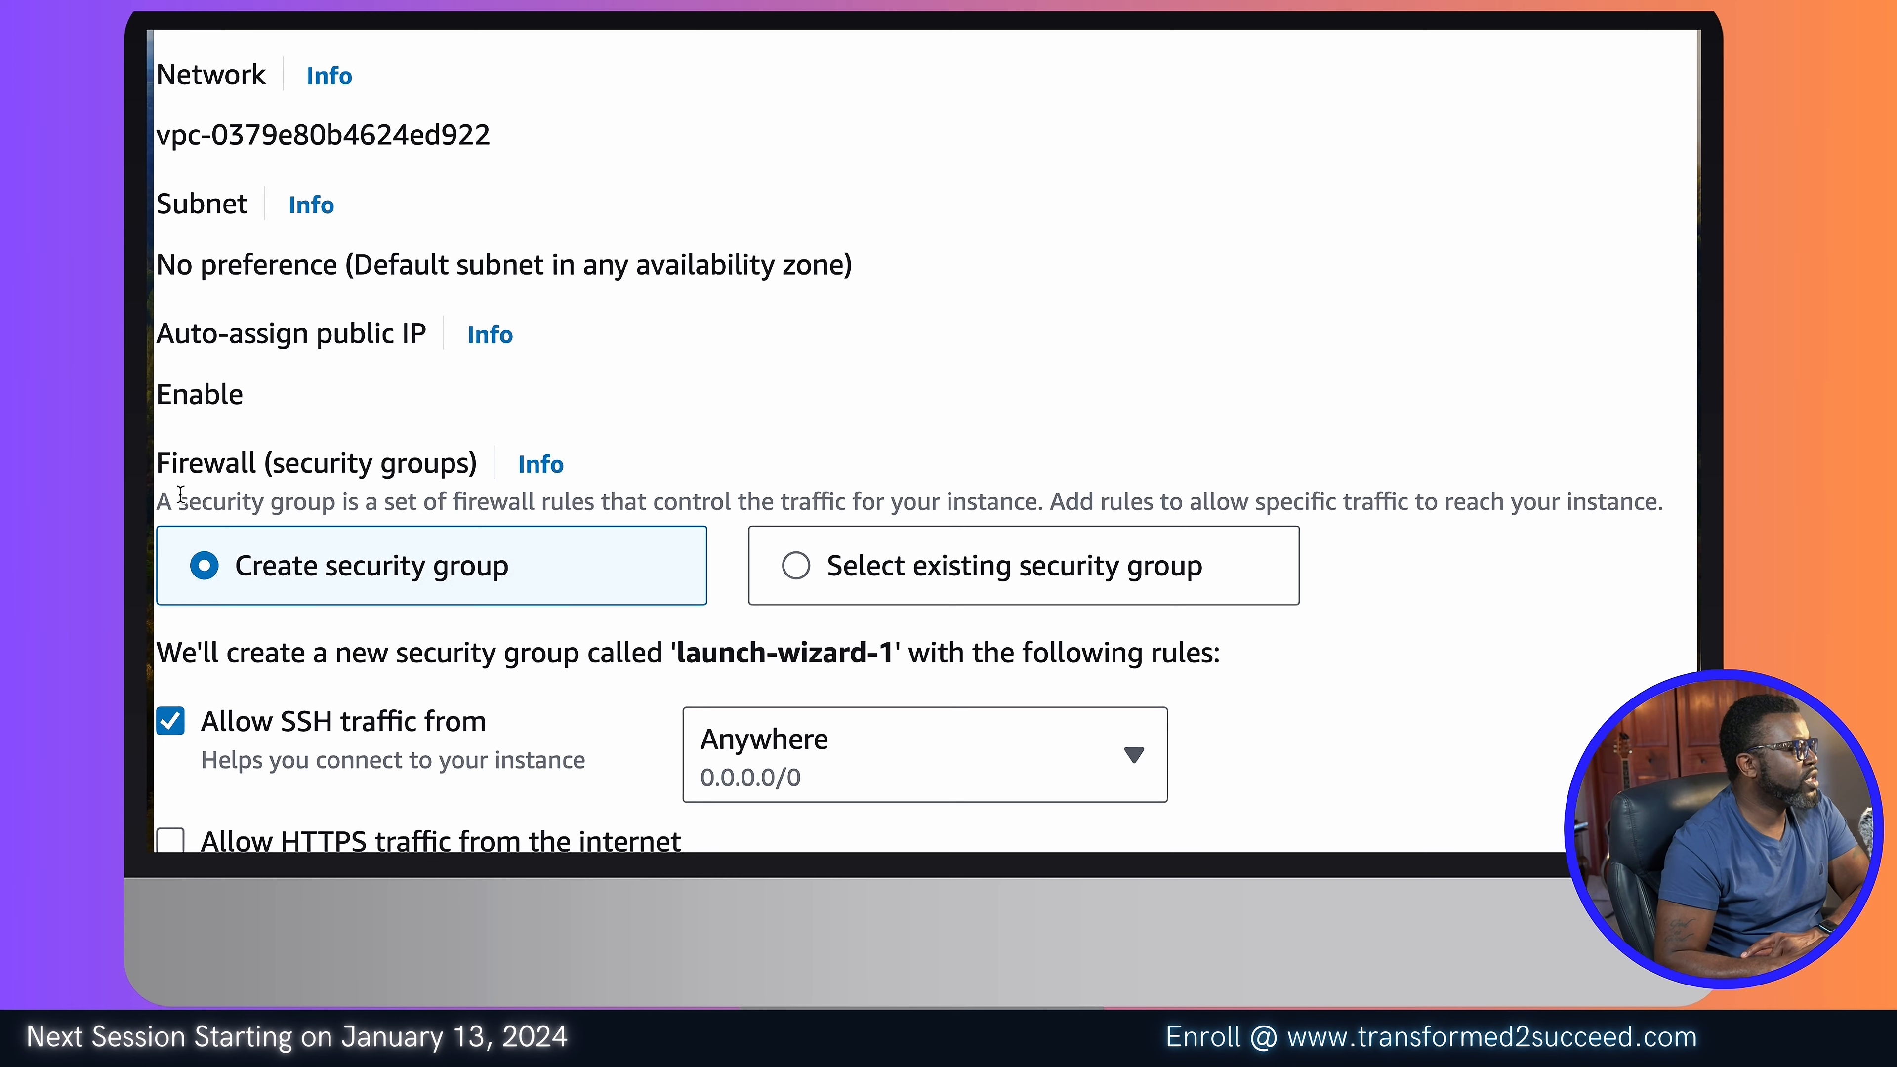
{"action": "left_click_drag", "start_coordinate": [180, 499], "coordinate": [1054, 498]}
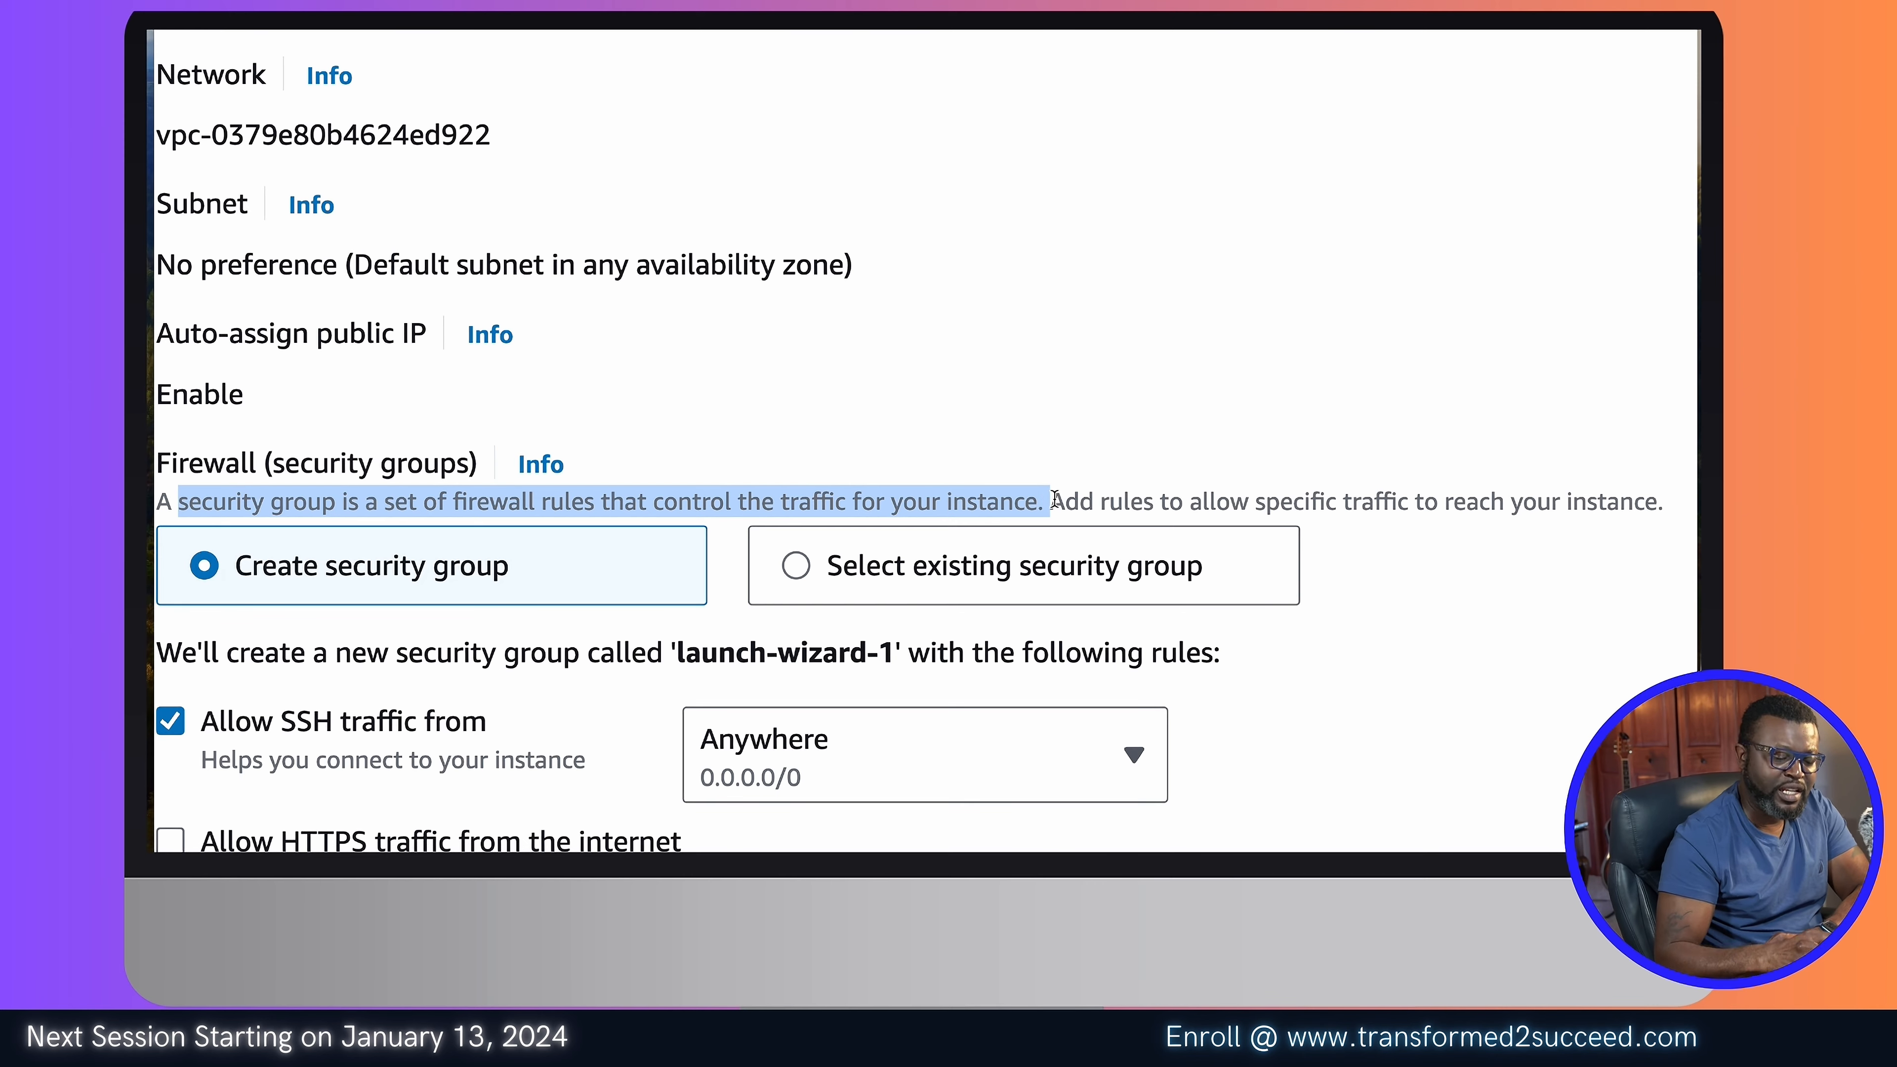
{"action": "left_click", "coordinate": [1073, 393]}
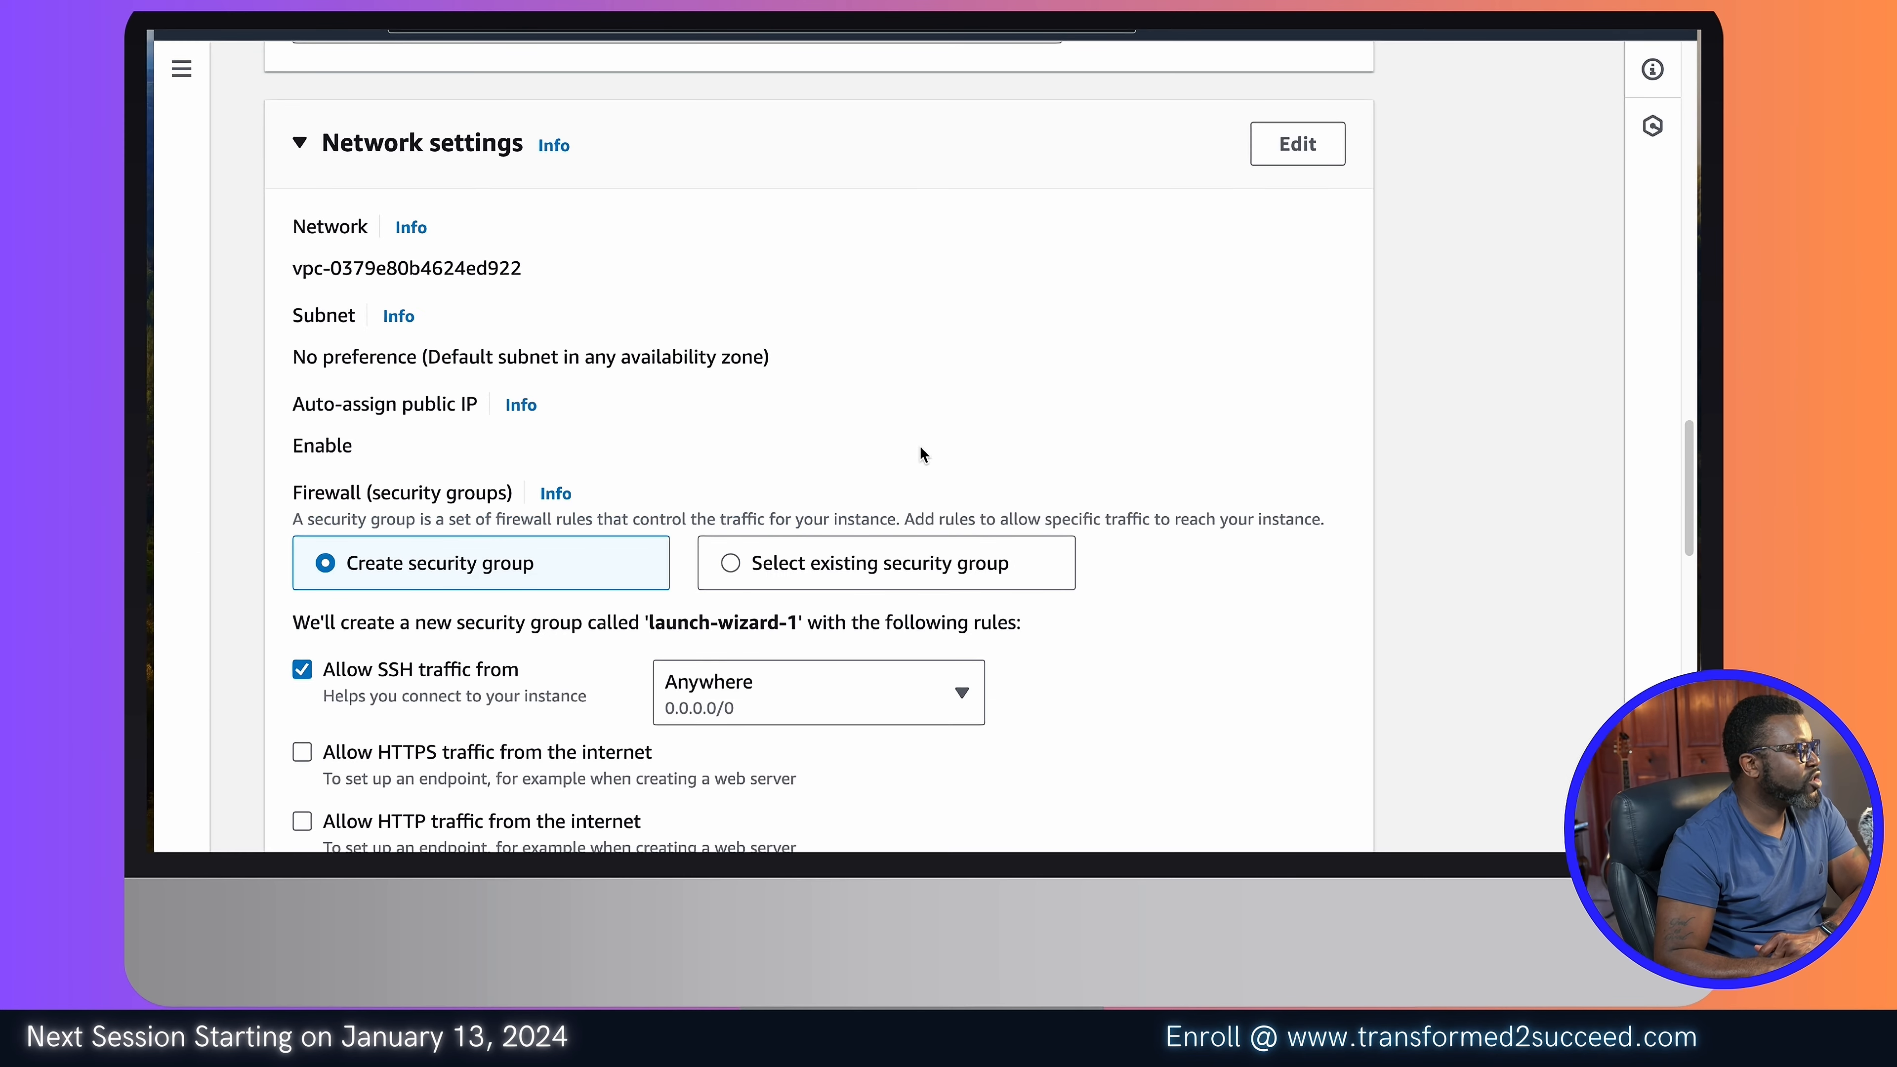
{"action": "scroll", "coordinate": [920, 447], "scroll_direction": "down", "scroll_amount": 2}
{"action": "scroll", "coordinate": [920, 448], "scroll_direction": "up", "scroll_amount": 3}
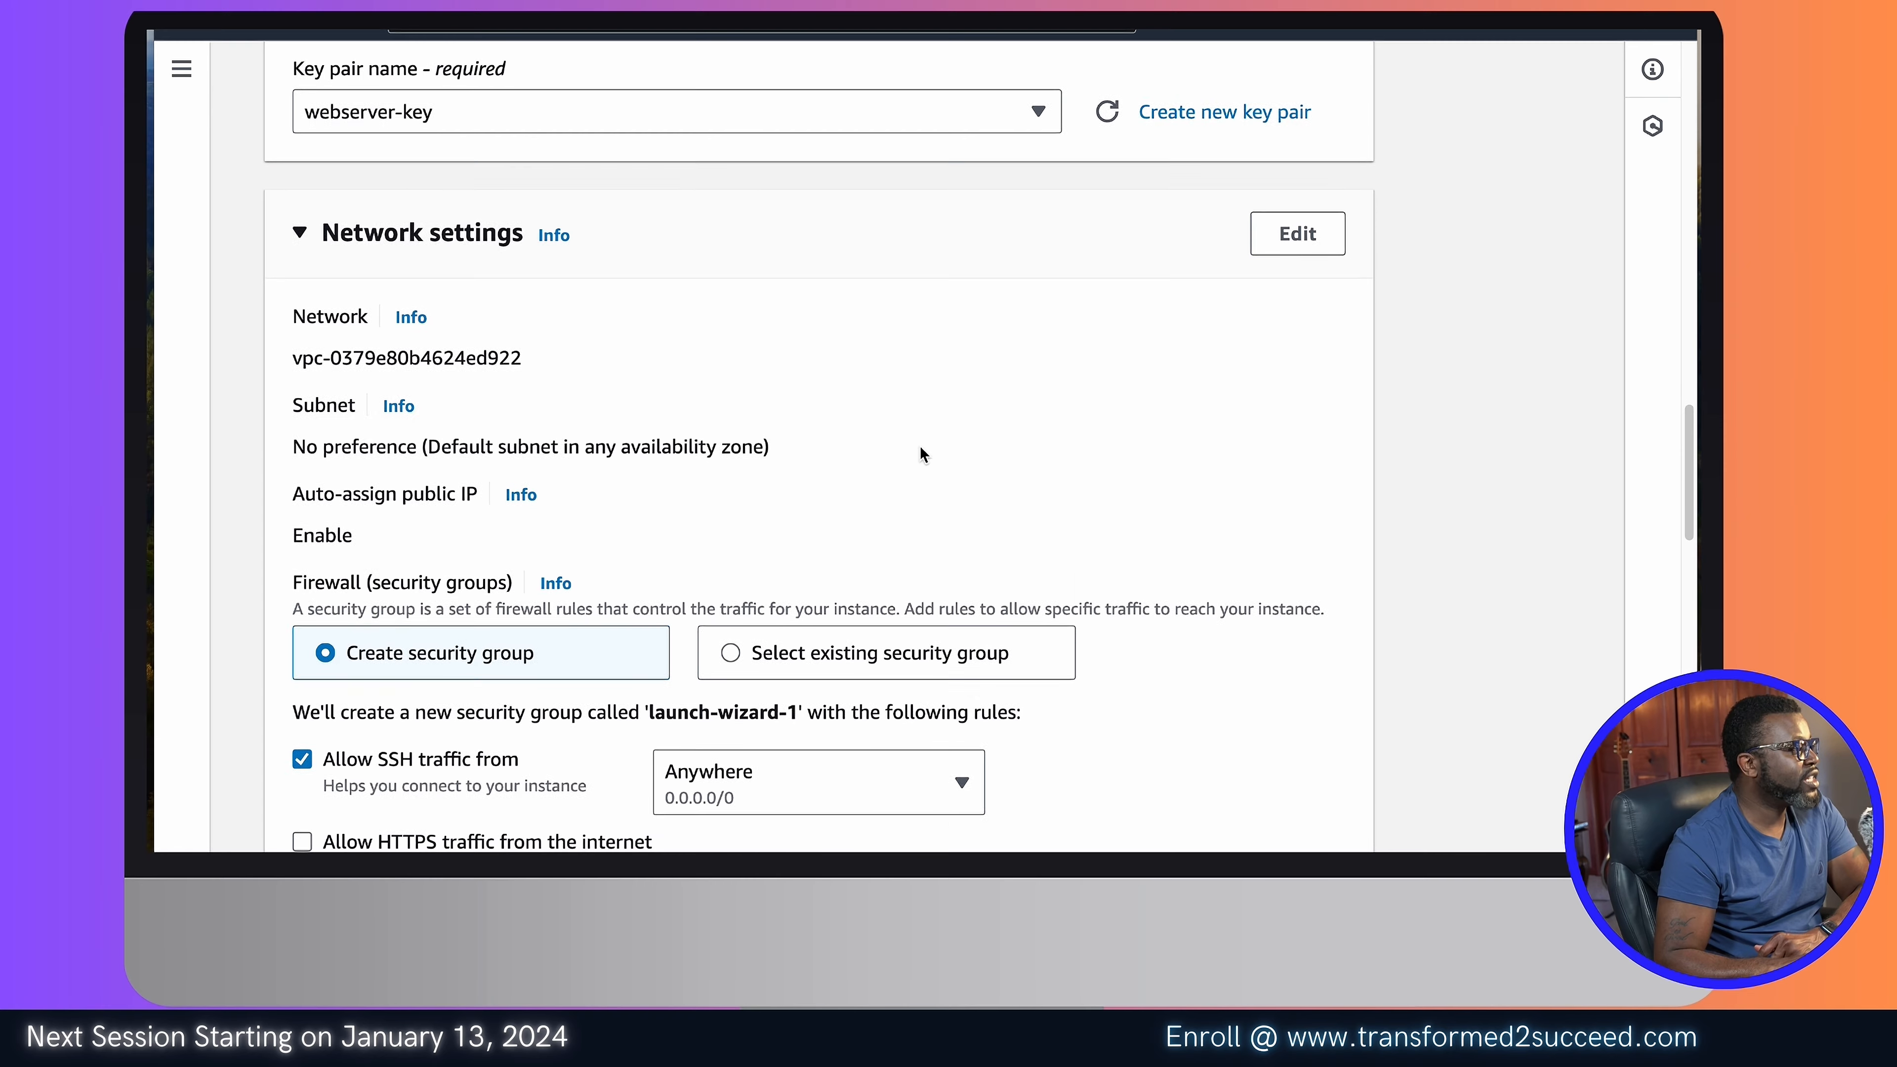
{"action": "scroll", "coordinate": [920, 454], "scroll_direction": "down", "scroll_amount": 1}
{"action": "scroll", "coordinate": [922, 454], "scroll_direction": "down", "scroll_amount": 2}
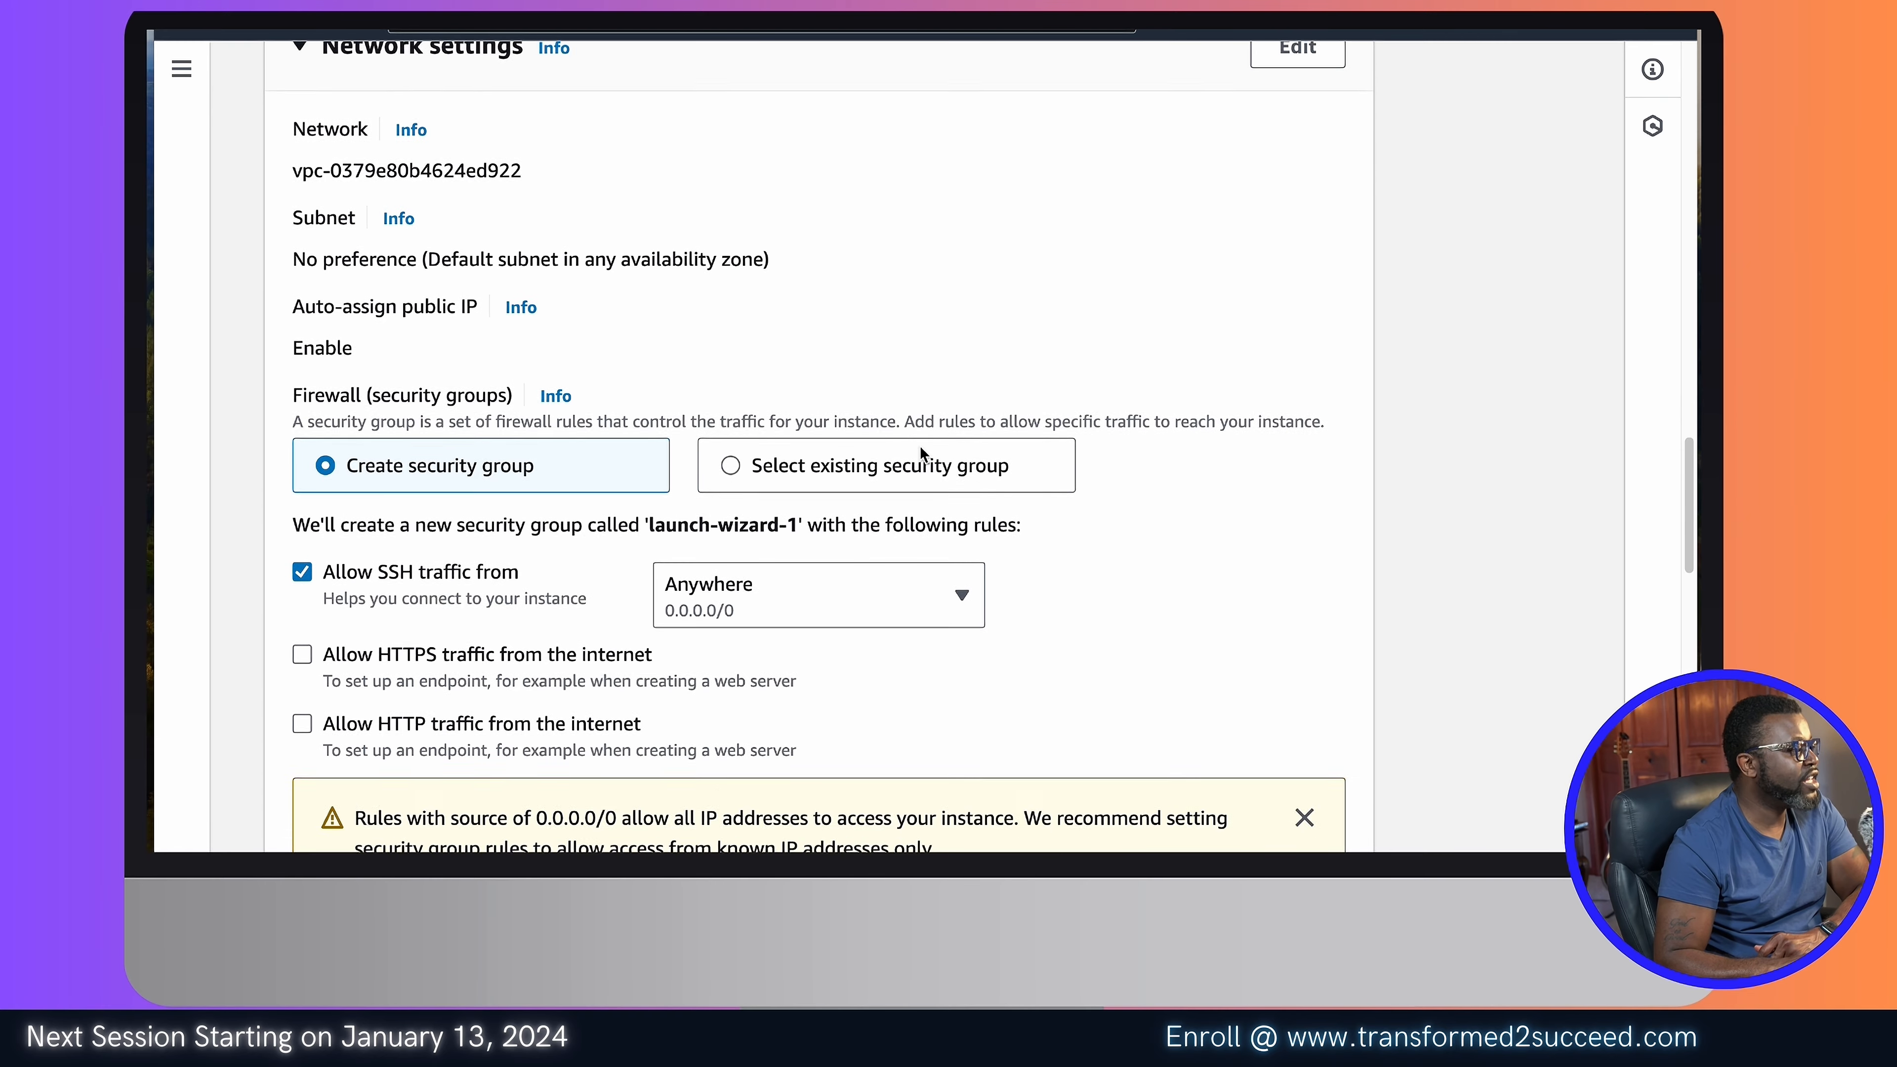
{"action": "scroll", "coordinate": [921, 447], "scroll_direction": "down", "scroll_amount": 3}
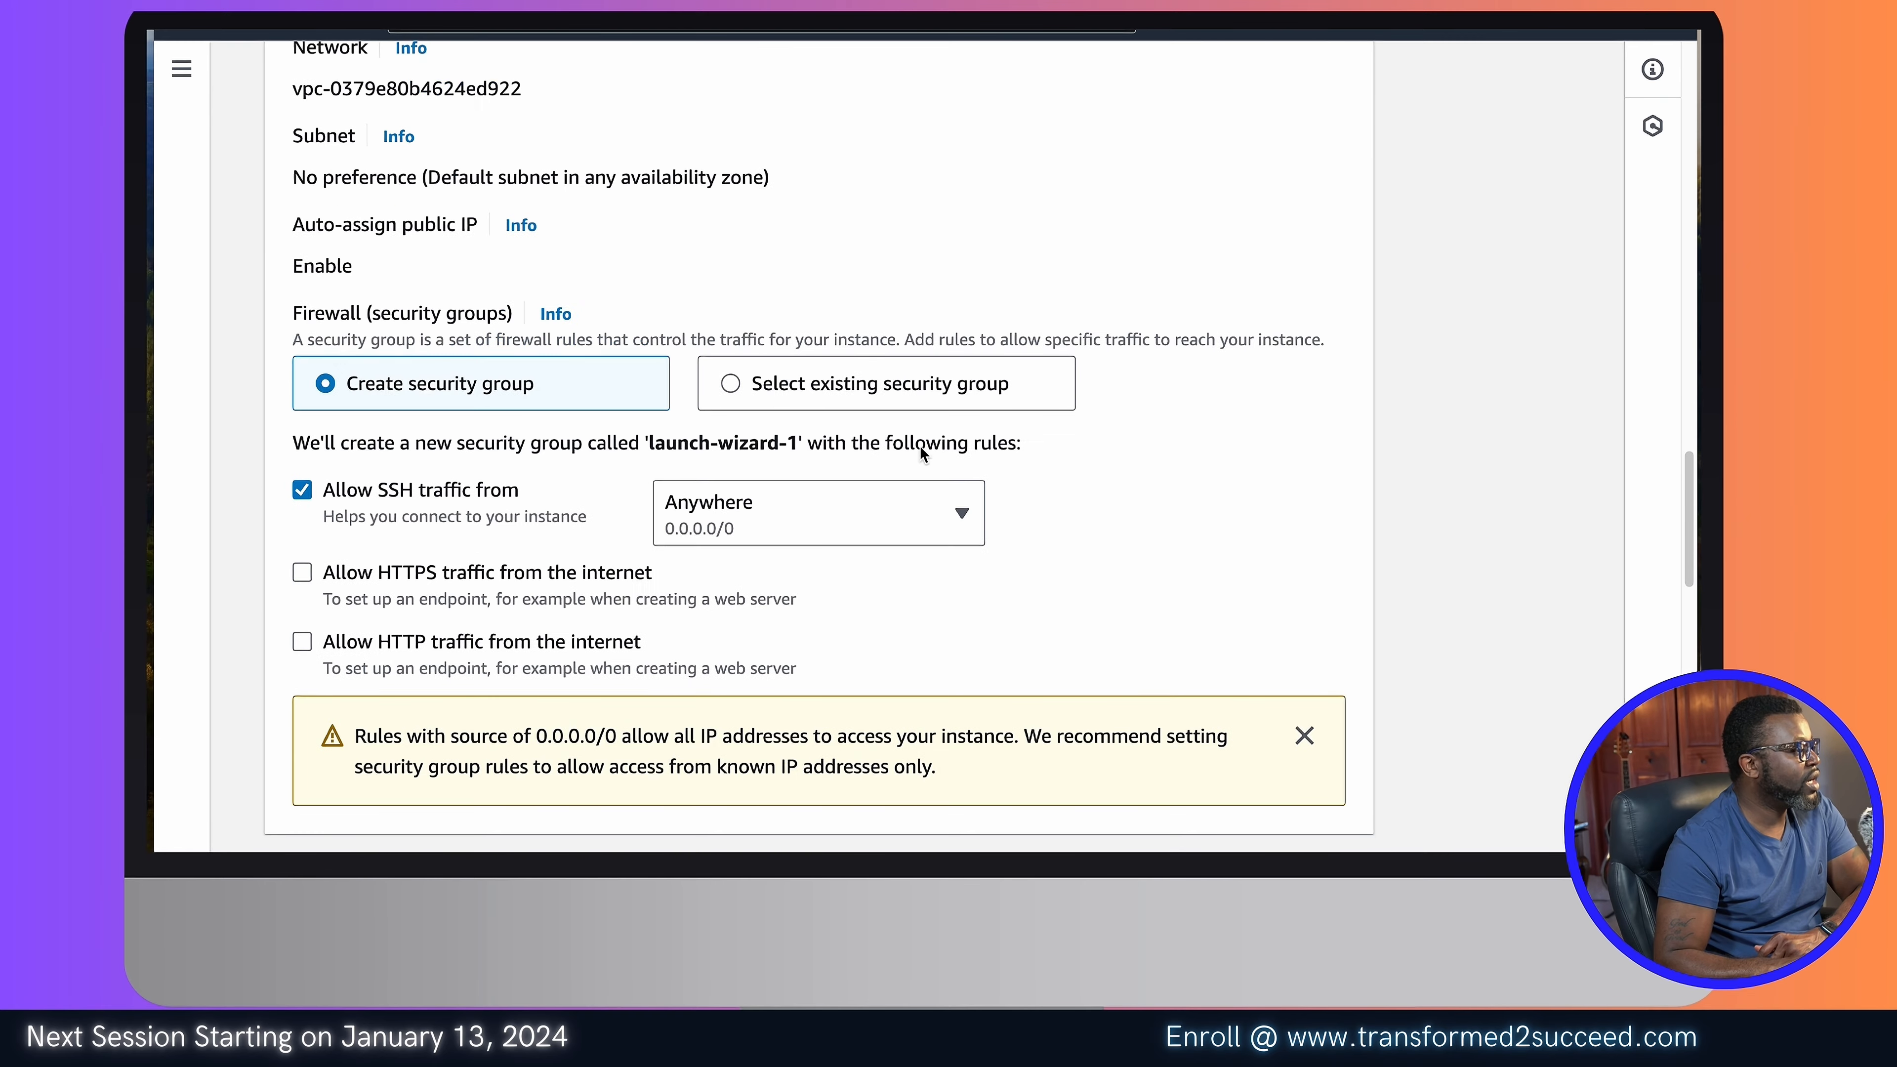
{"action": "scroll", "coordinate": [920, 447], "scroll_direction": "up", "scroll_amount": 2}
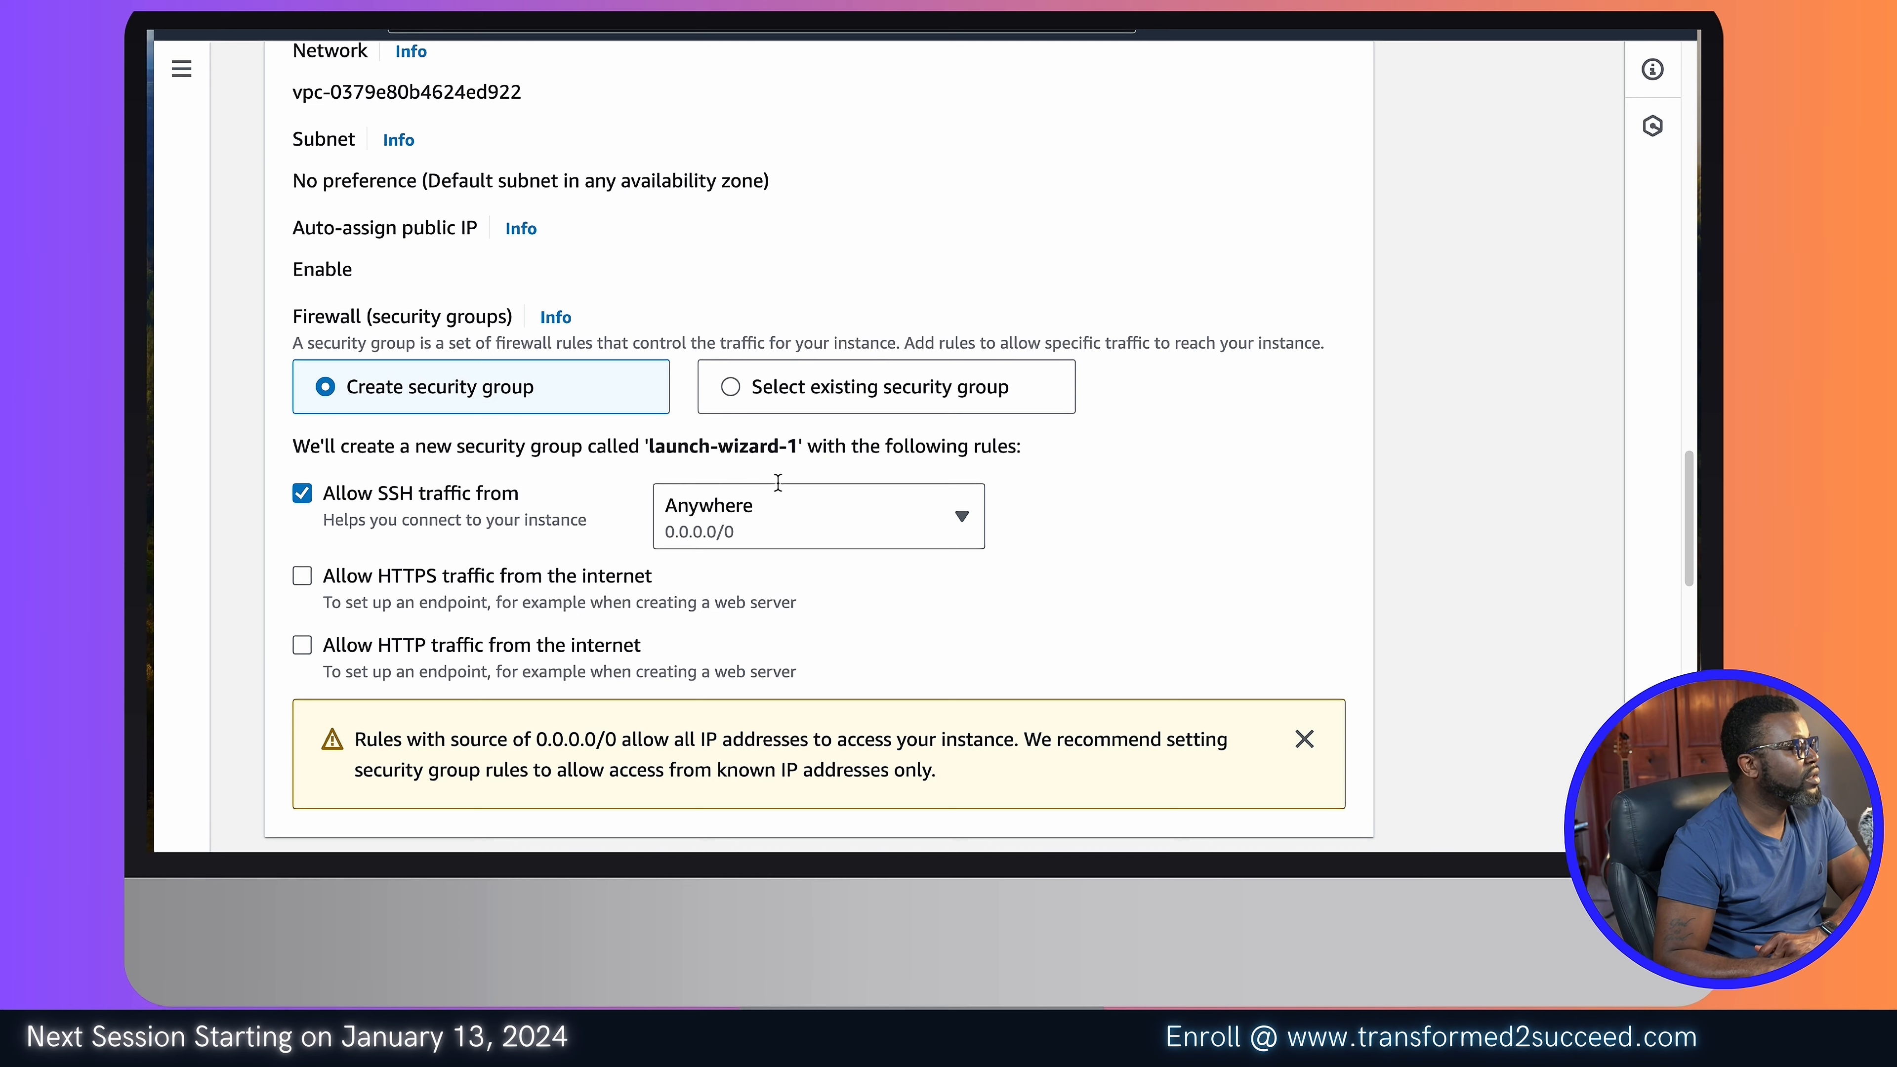
Step: Switch the SSH traffic rule off and on again, and examine the source options offered for it
{"action": "left_click", "coordinate": [525, 504]}
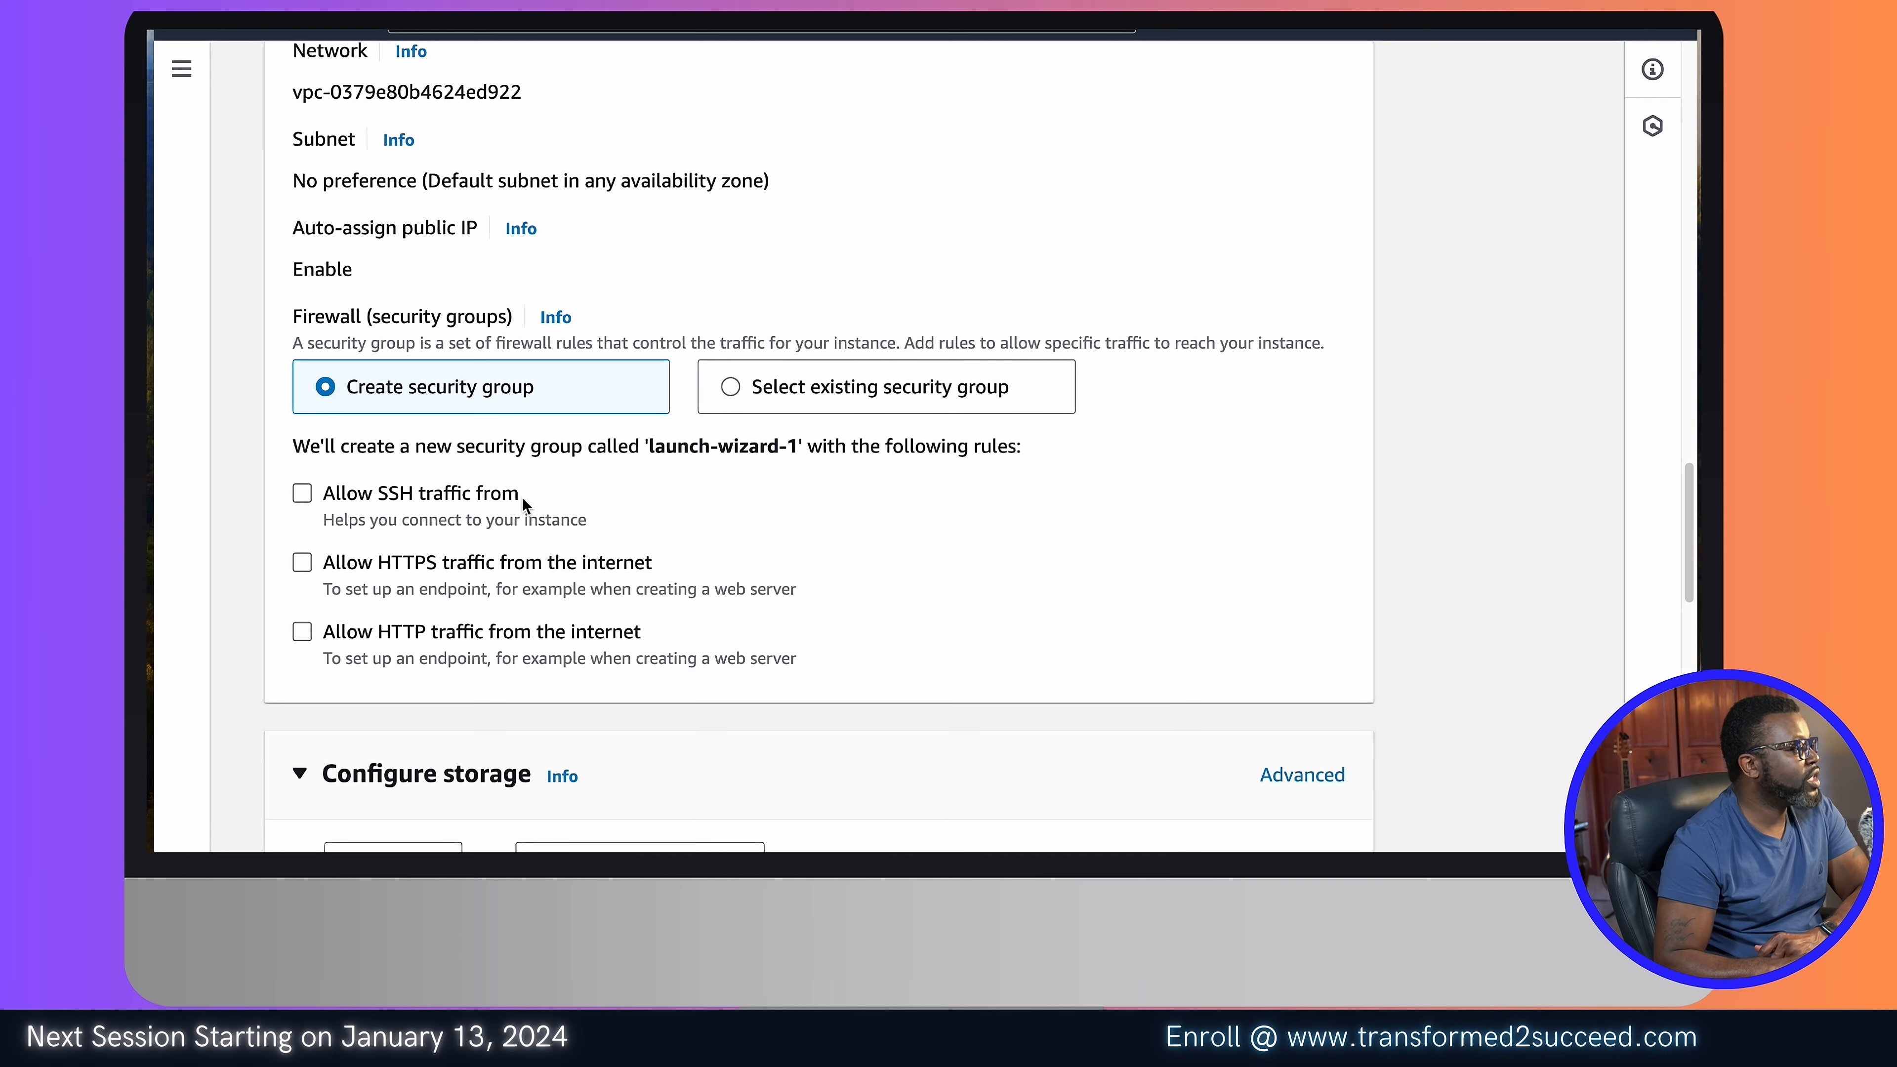
{"action": "left_click", "coordinate": [304, 495]}
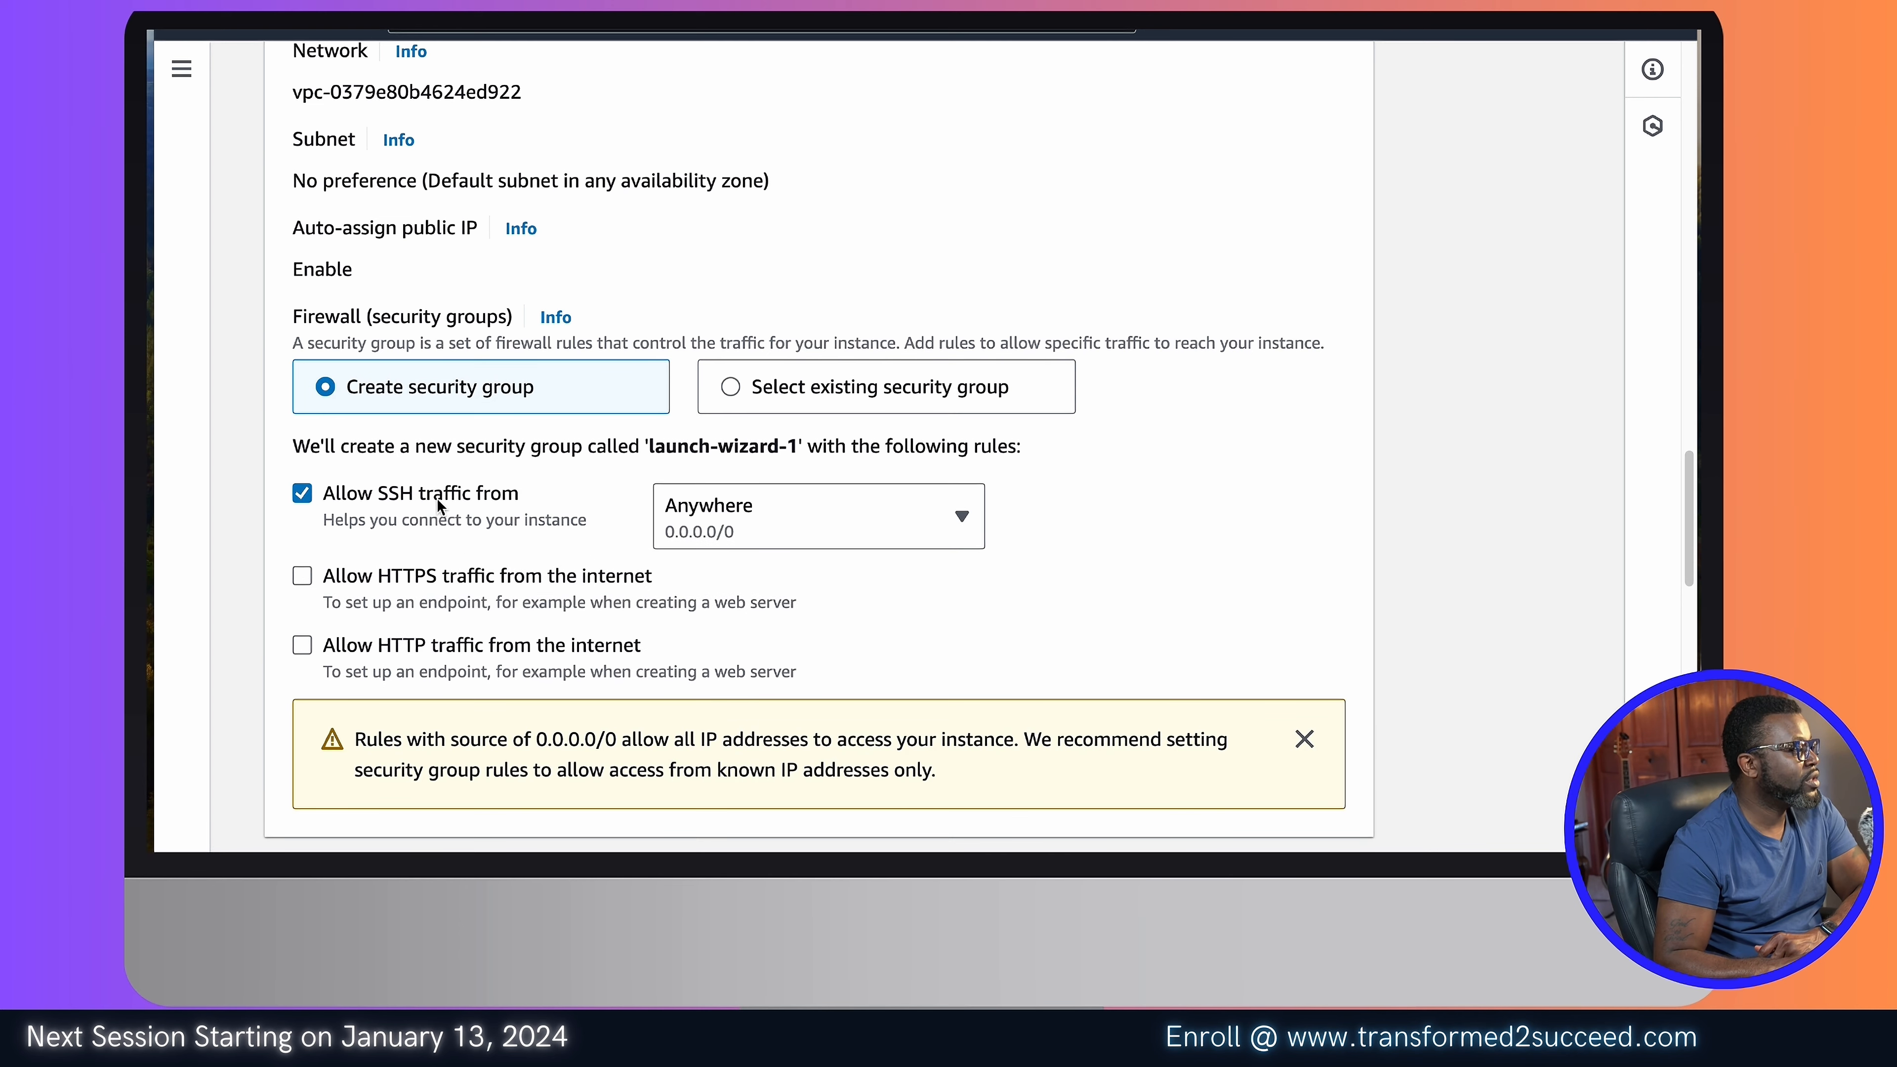
{"action": "scroll", "coordinate": [440, 506], "scroll_direction": "down", "scroll_amount": 2}
{"action": "scroll", "coordinate": [441, 507], "scroll_direction": "up", "scroll_amount": 1}
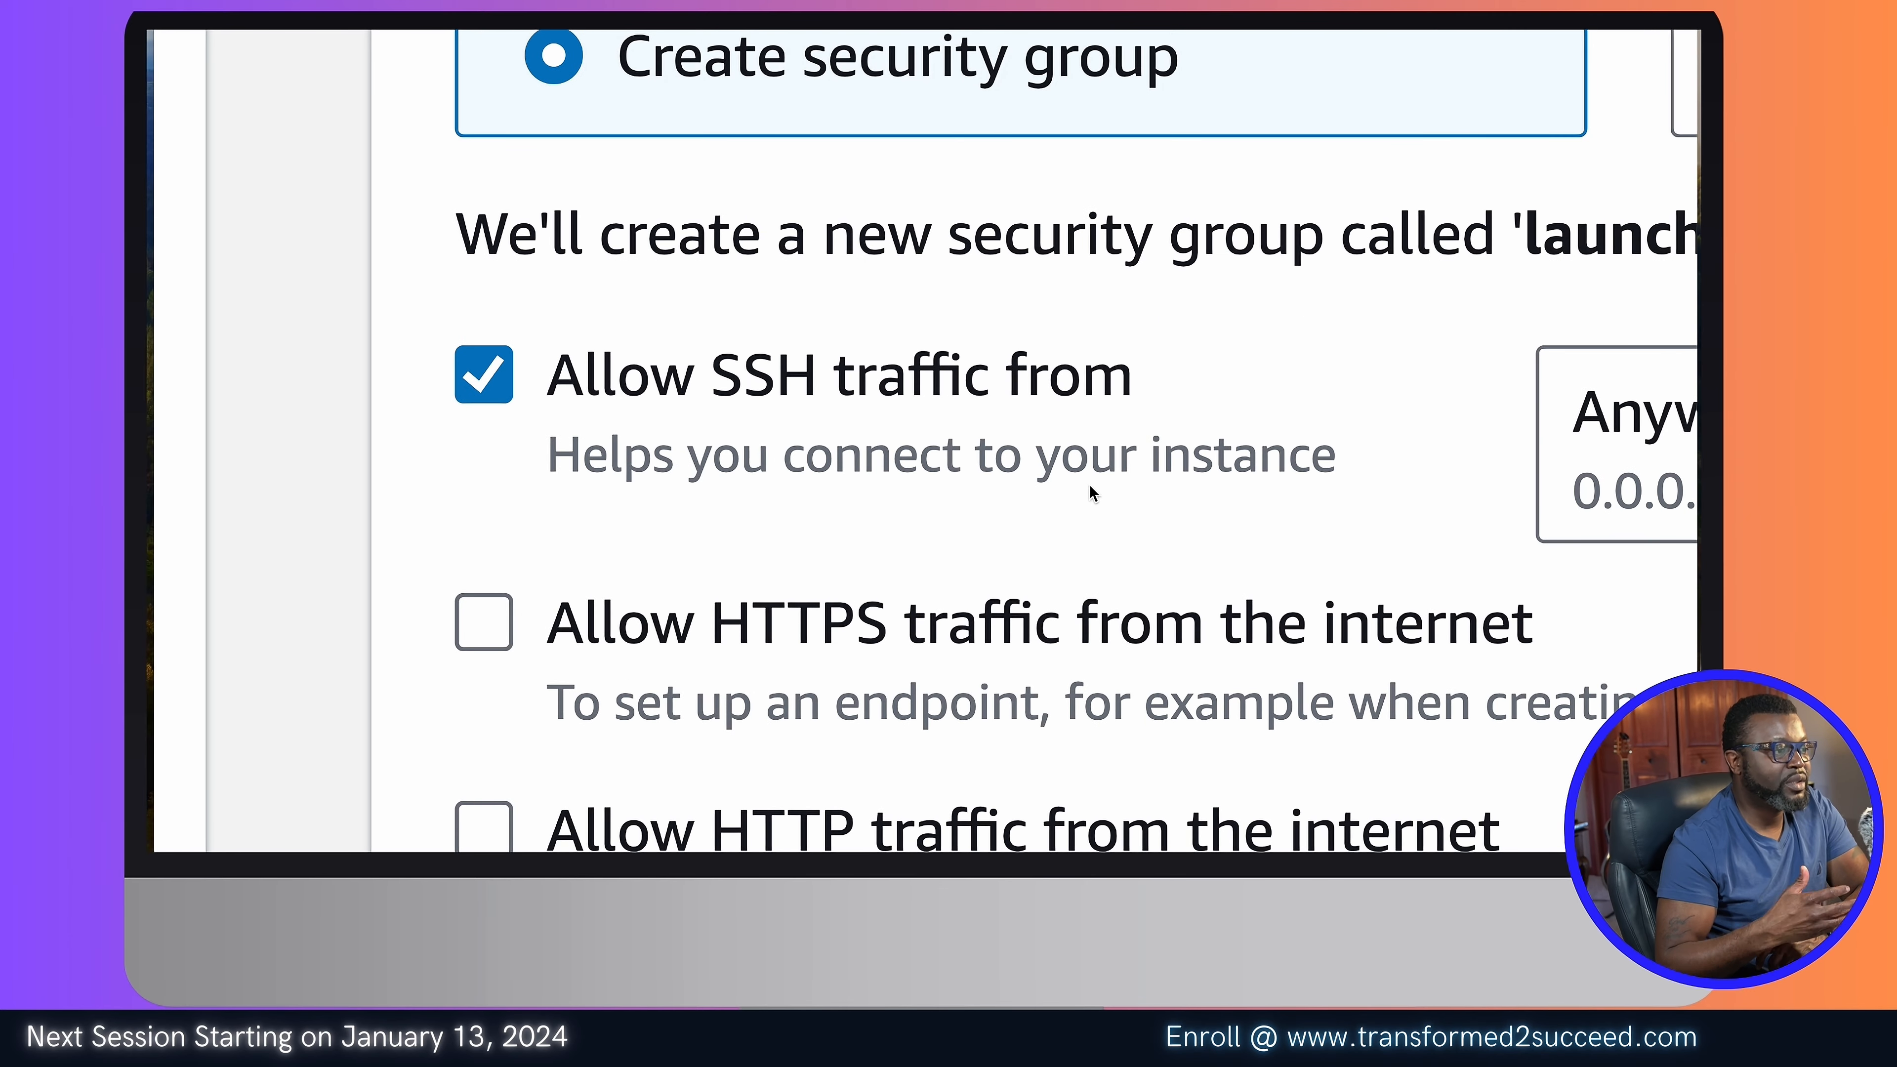
{"action": "scroll", "coordinate": [1093, 493], "scroll_direction": "right", "scroll_amount": 3}
{"action": "scroll", "coordinate": [1093, 493], "scroll_direction": "right", "scroll_amount": 5}
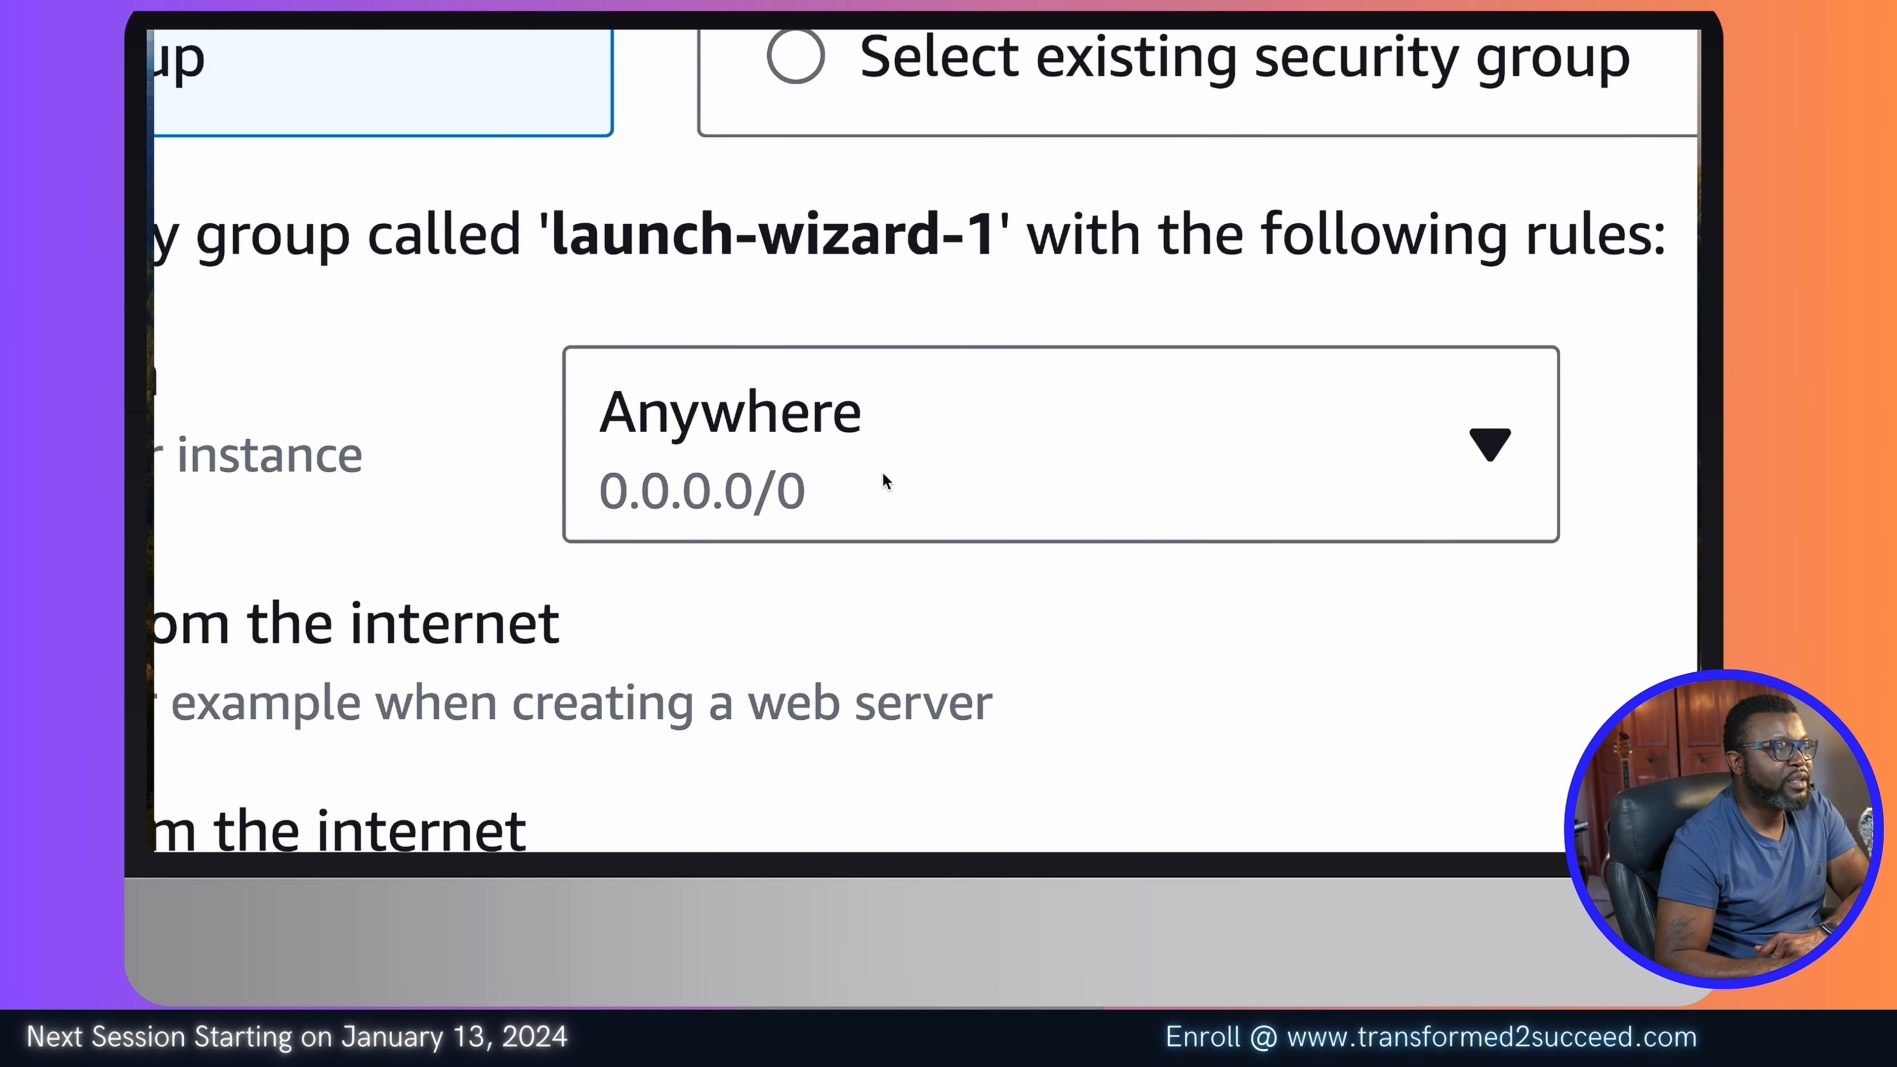
{"action": "left_click", "coordinate": [1498, 445]}
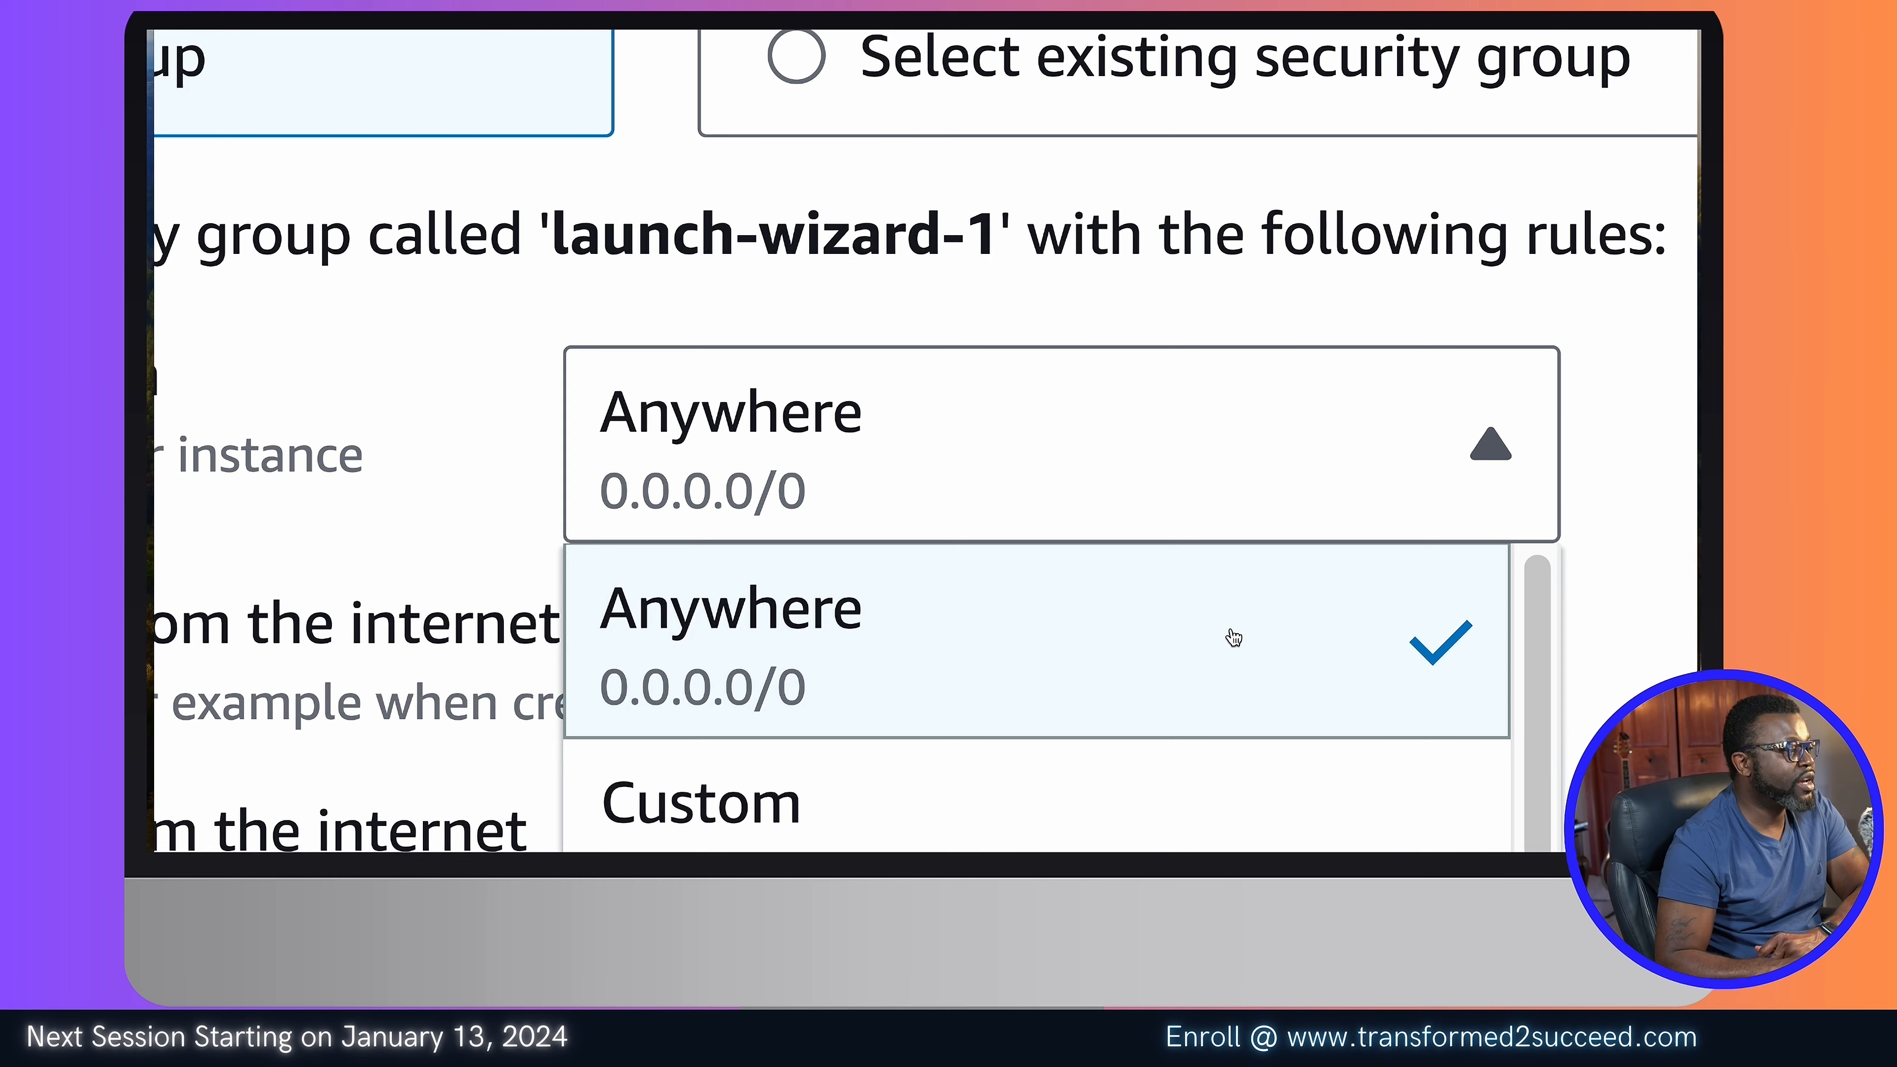
{"action": "scroll", "coordinate": [1234, 637], "scroll_direction": "down", "scroll_amount": 3}
{"action": "scroll", "coordinate": [1234, 638], "scroll_direction": "down", "scroll_amount": 3}
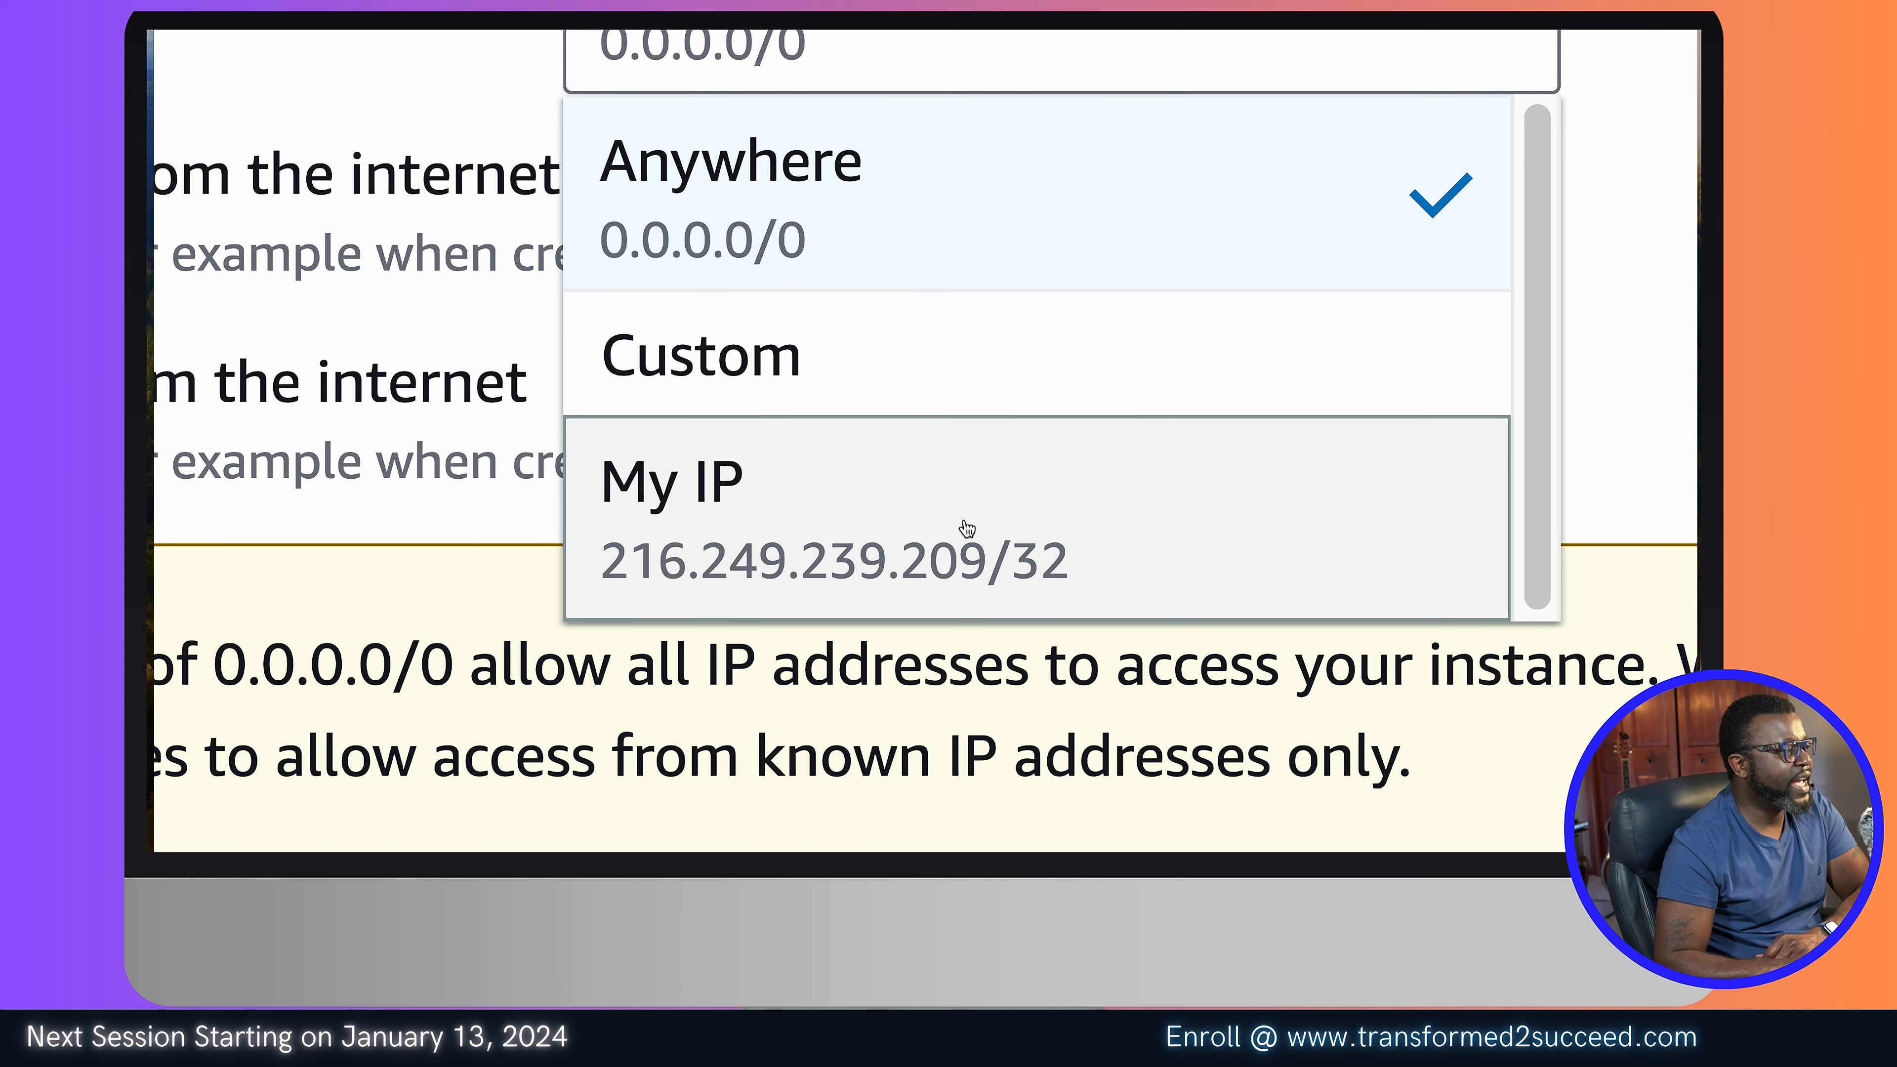
{"action": "scroll", "coordinate": [966, 528], "scroll_direction": "up", "scroll_amount": 2}
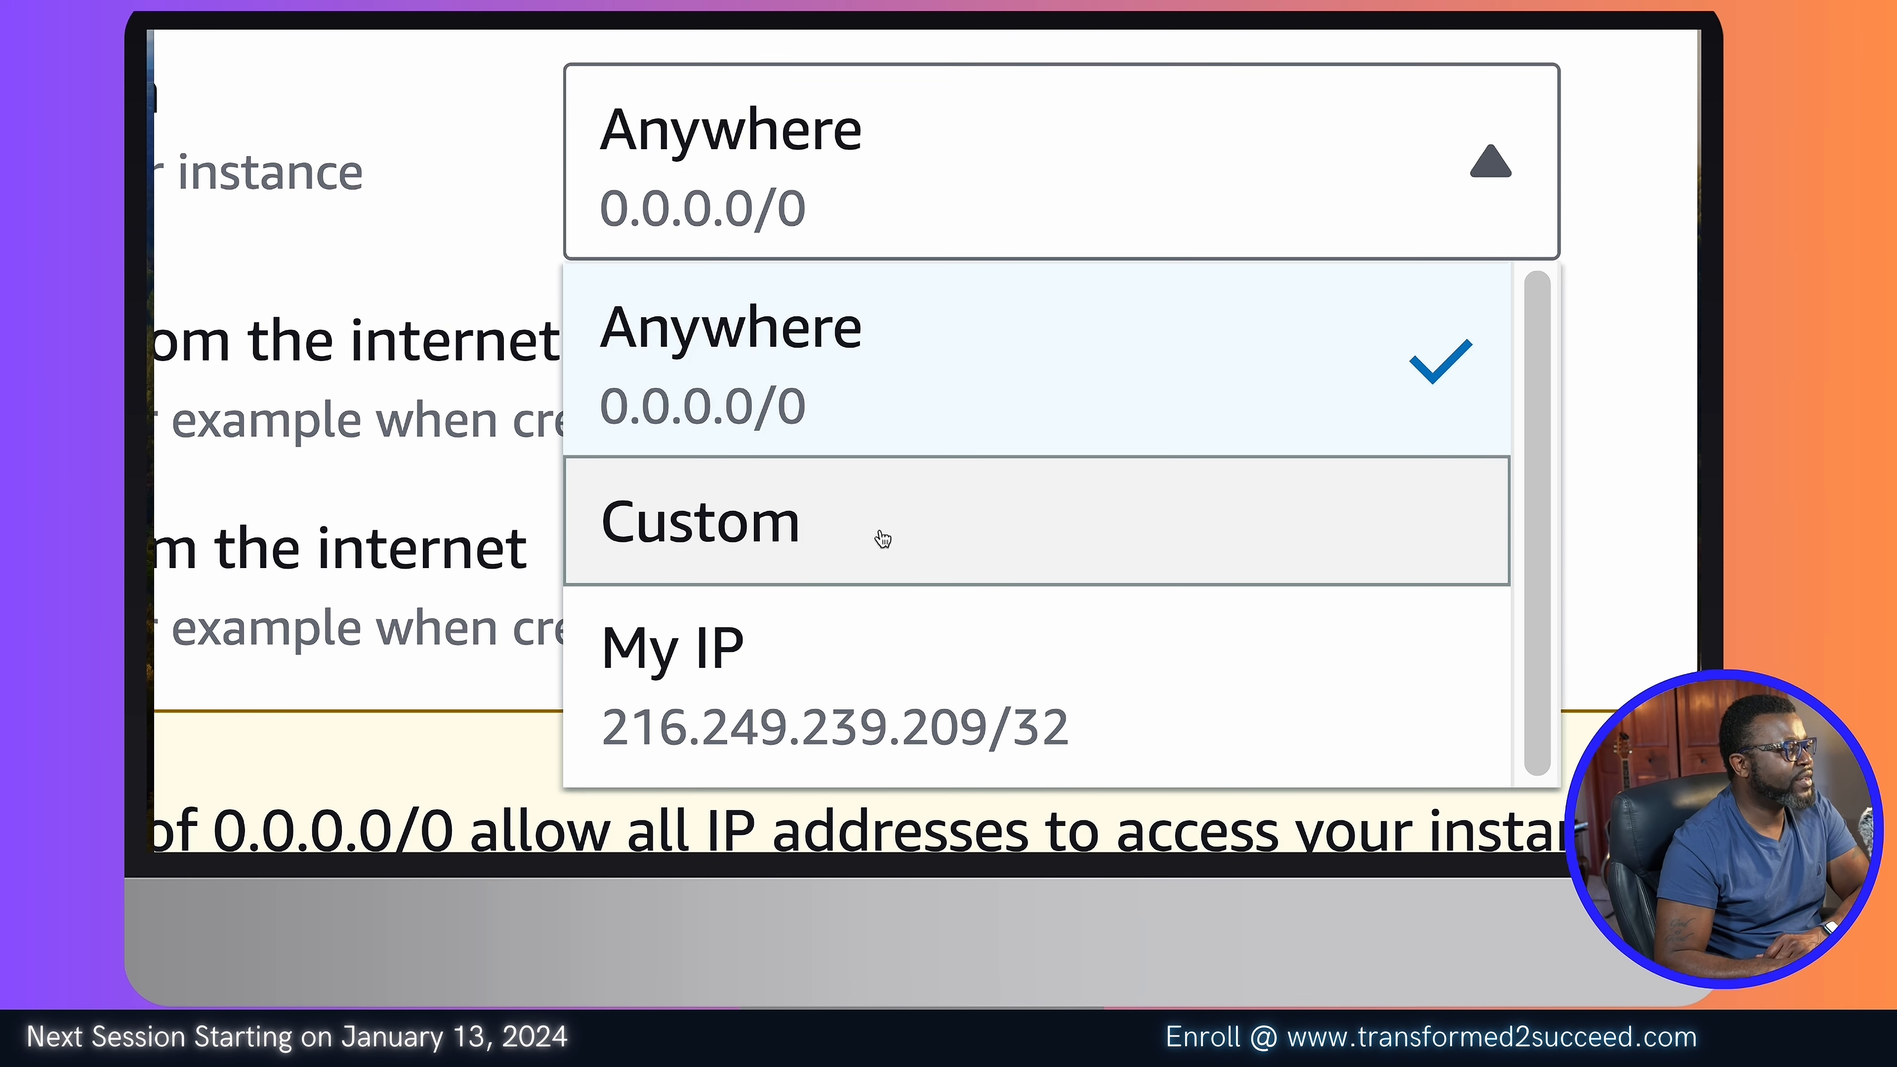
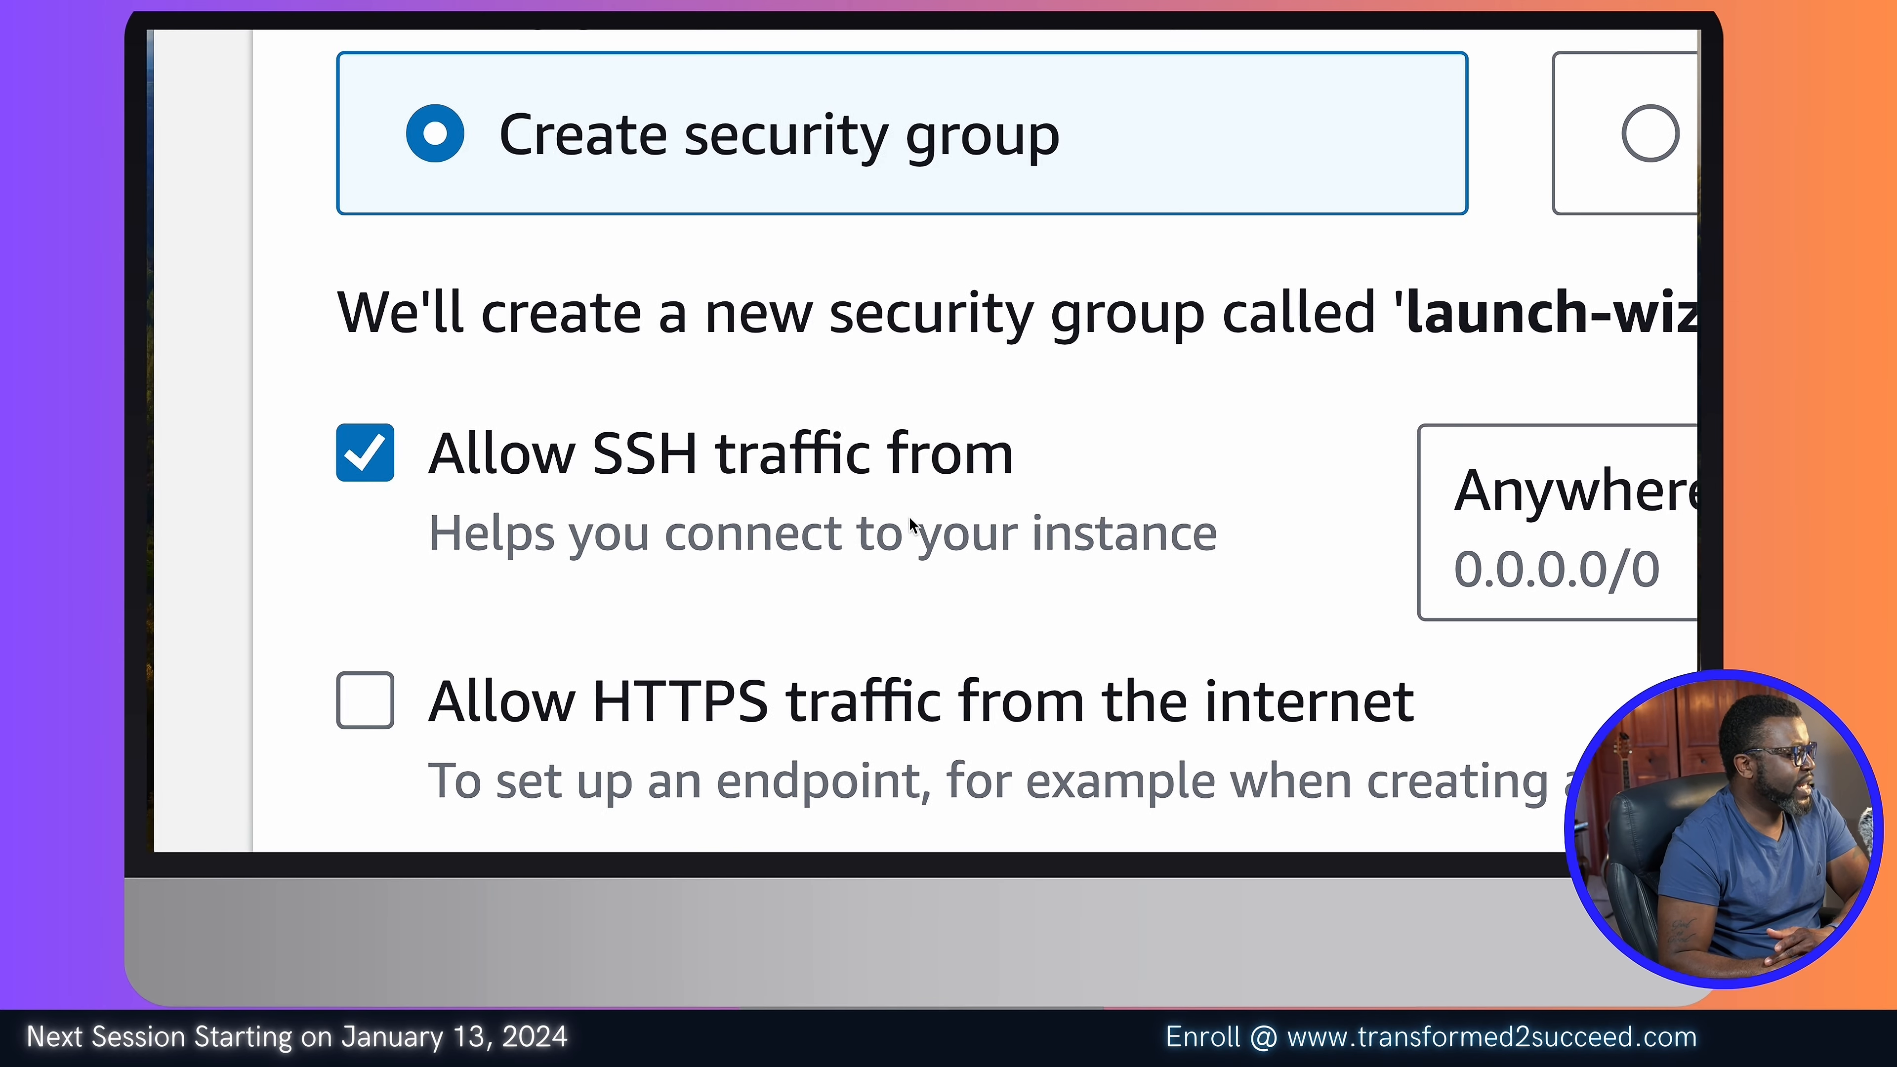
Step: Allow HTTP and HTTPS traffic from the internet in the new security group's rules
{"action": "scroll", "coordinate": [683, 486], "scroll_direction": "down", "scroll_amount": 2}
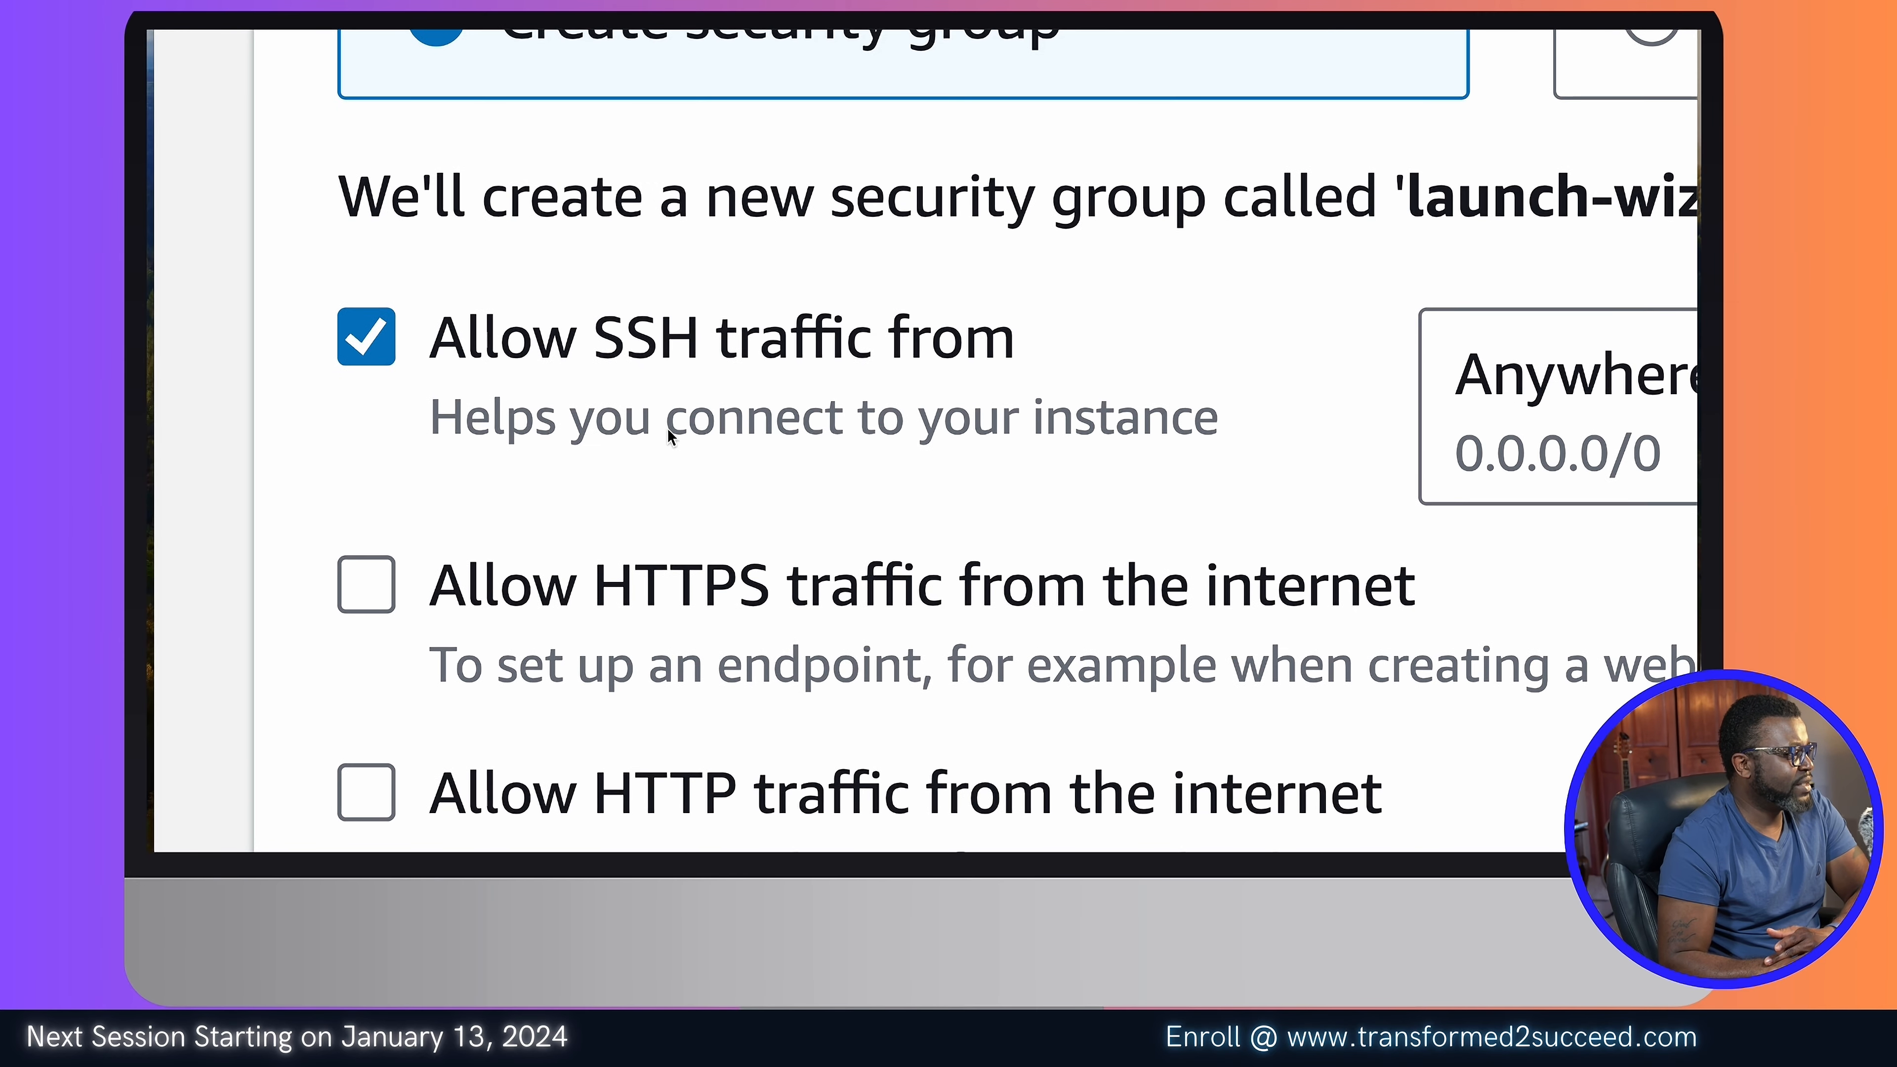
{"action": "scroll", "coordinate": [705, 401], "scroll_direction": "down", "scroll_amount": 2}
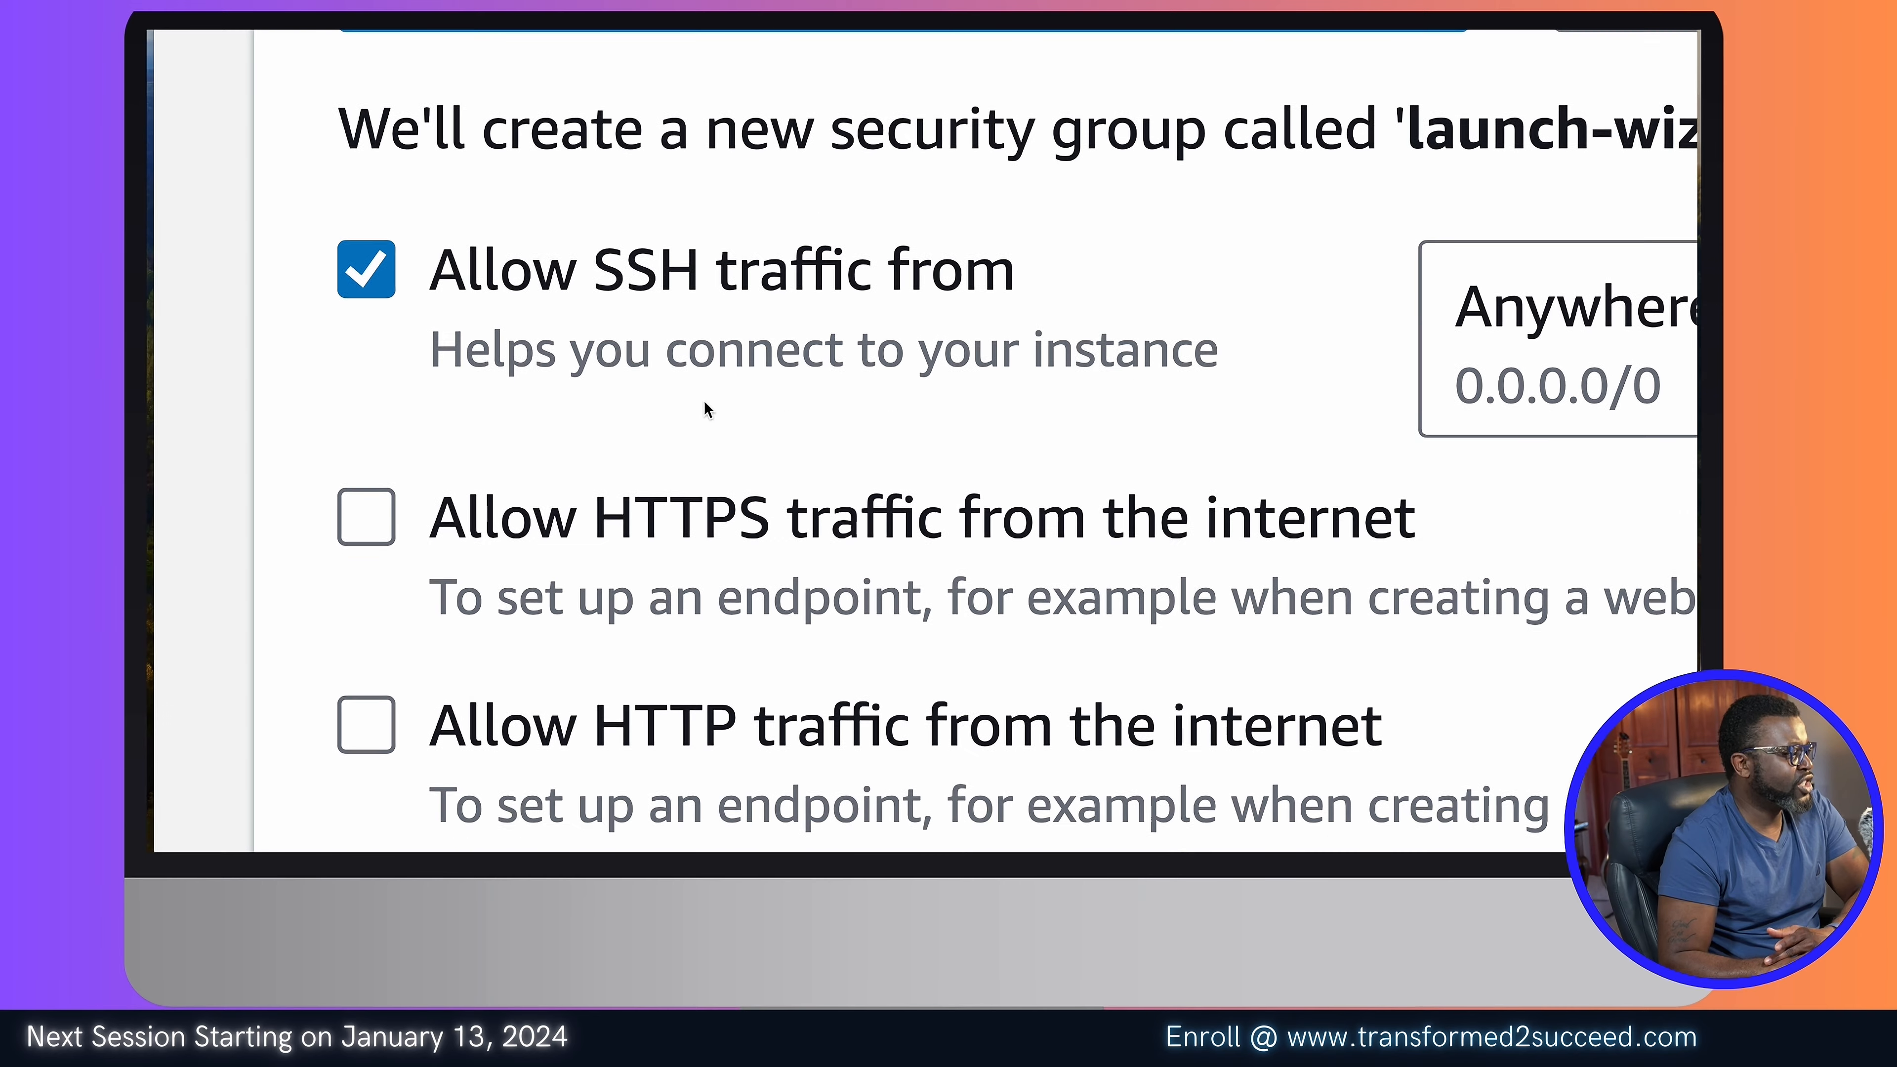
{"action": "scroll", "coordinate": [518, 532], "scroll_direction": "down", "scroll_amount": 1}
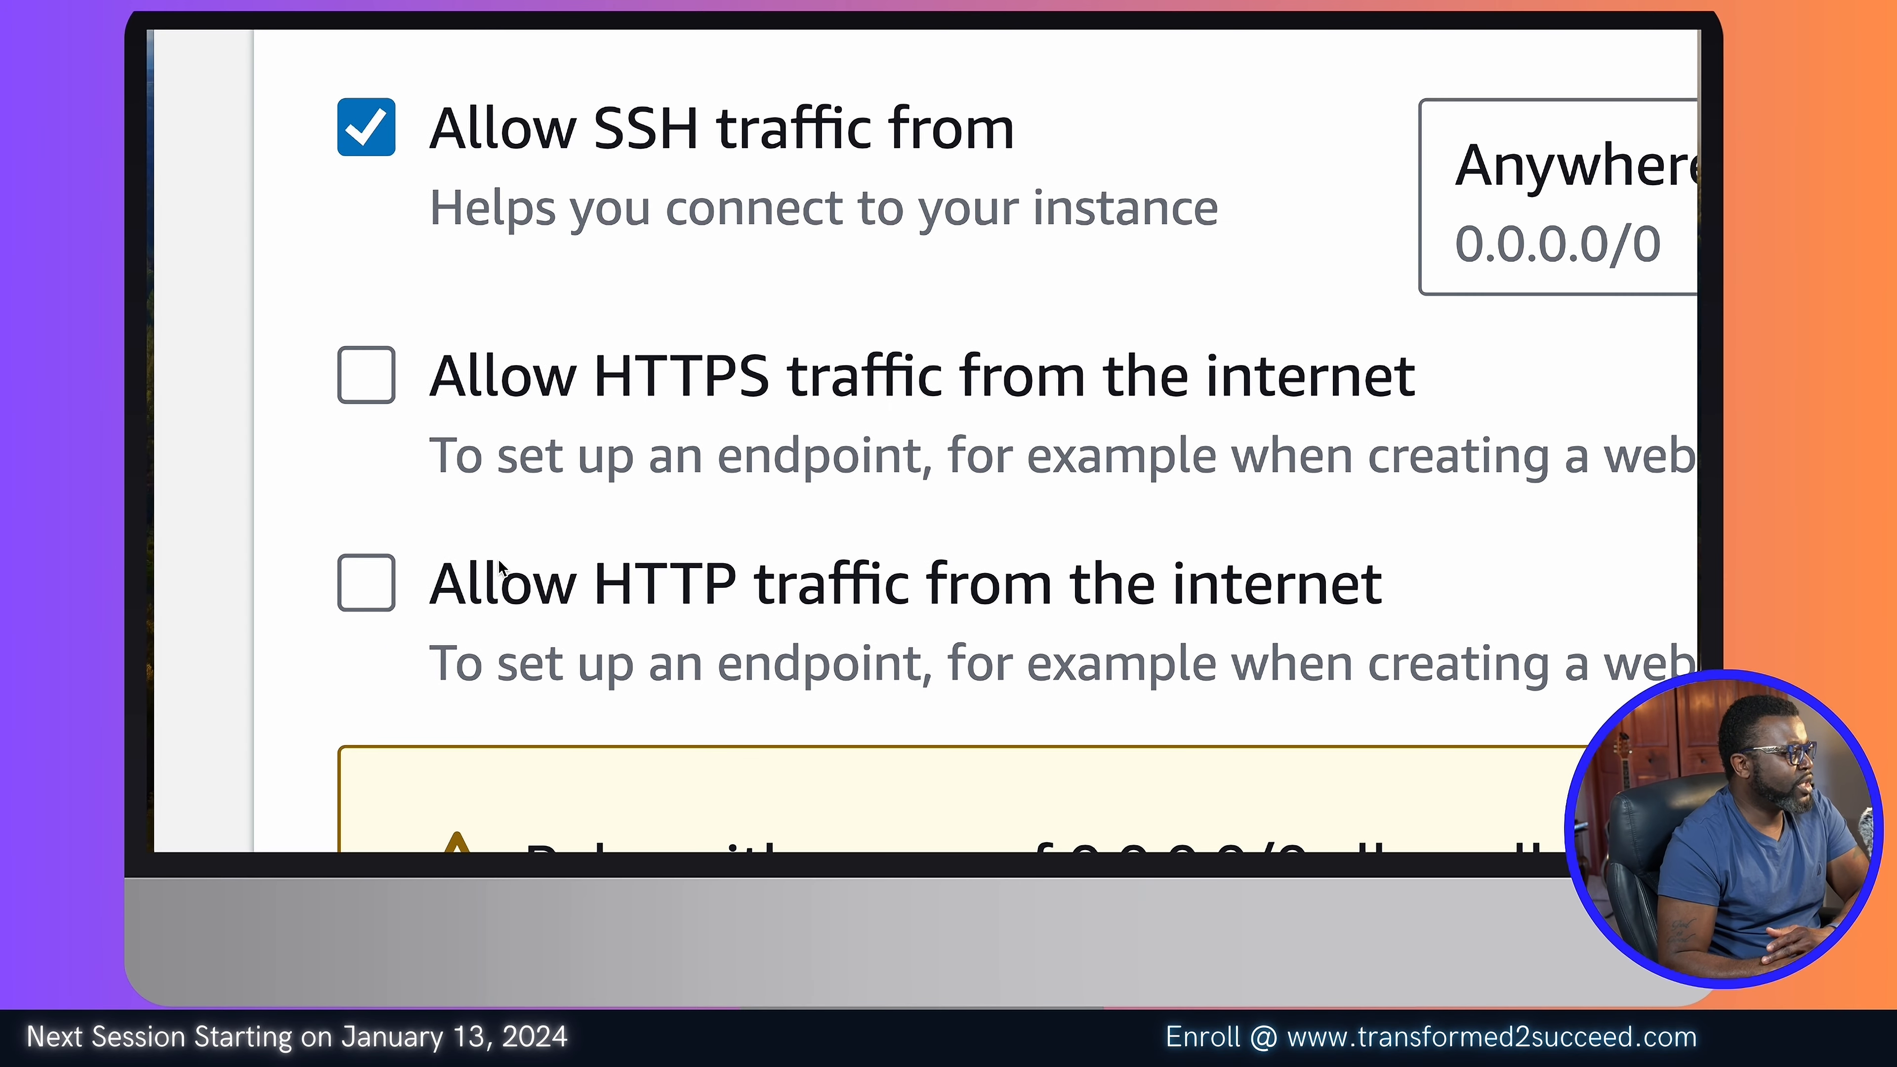
{"action": "left_click", "coordinate": [361, 587]}
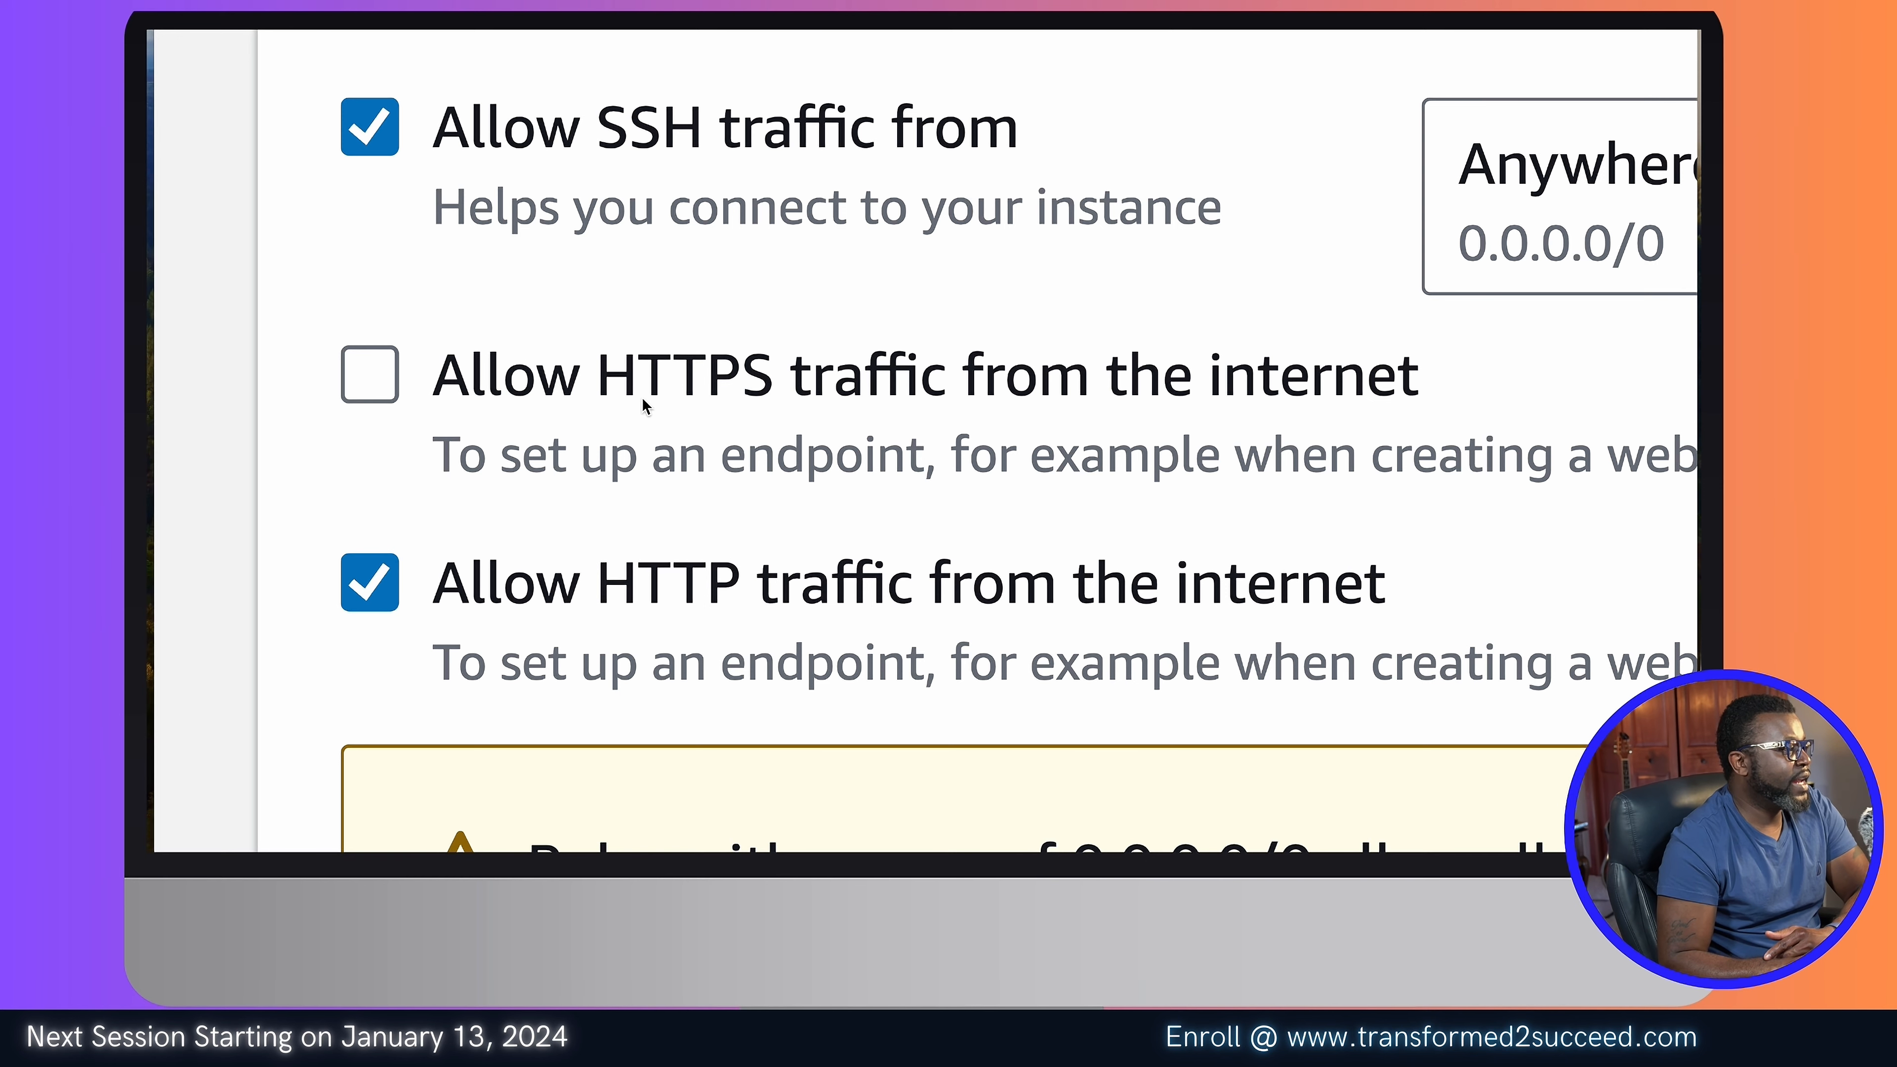
{"action": "left_click", "coordinate": [383, 379]}
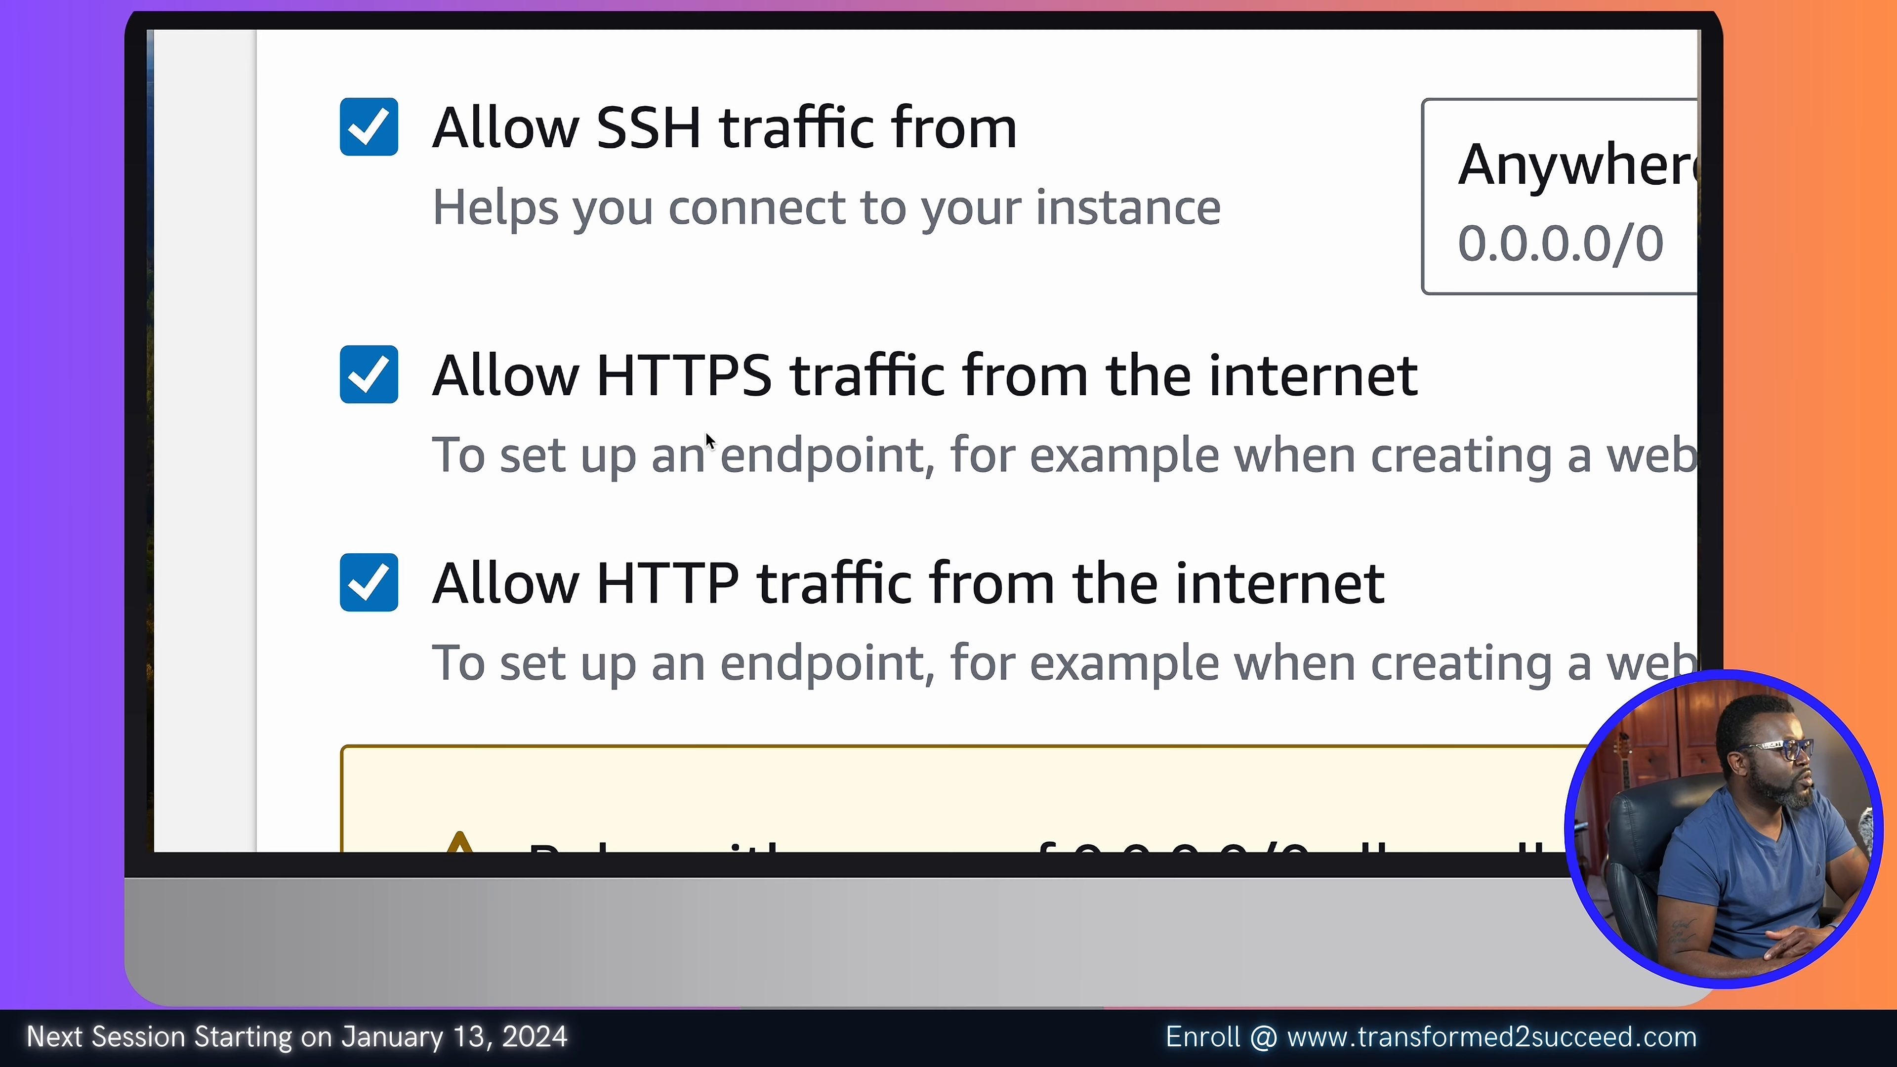
Step: Open the instance's network settings for detailed editing of the VPC, subnet and security group
{"action": "scroll", "coordinate": [708, 437], "scroll_direction": "down", "scroll_amount": 2}
{"action": "scroll", "coordinate": [708, 441], "scroll_direction": "down", "scroll_amount": 1}
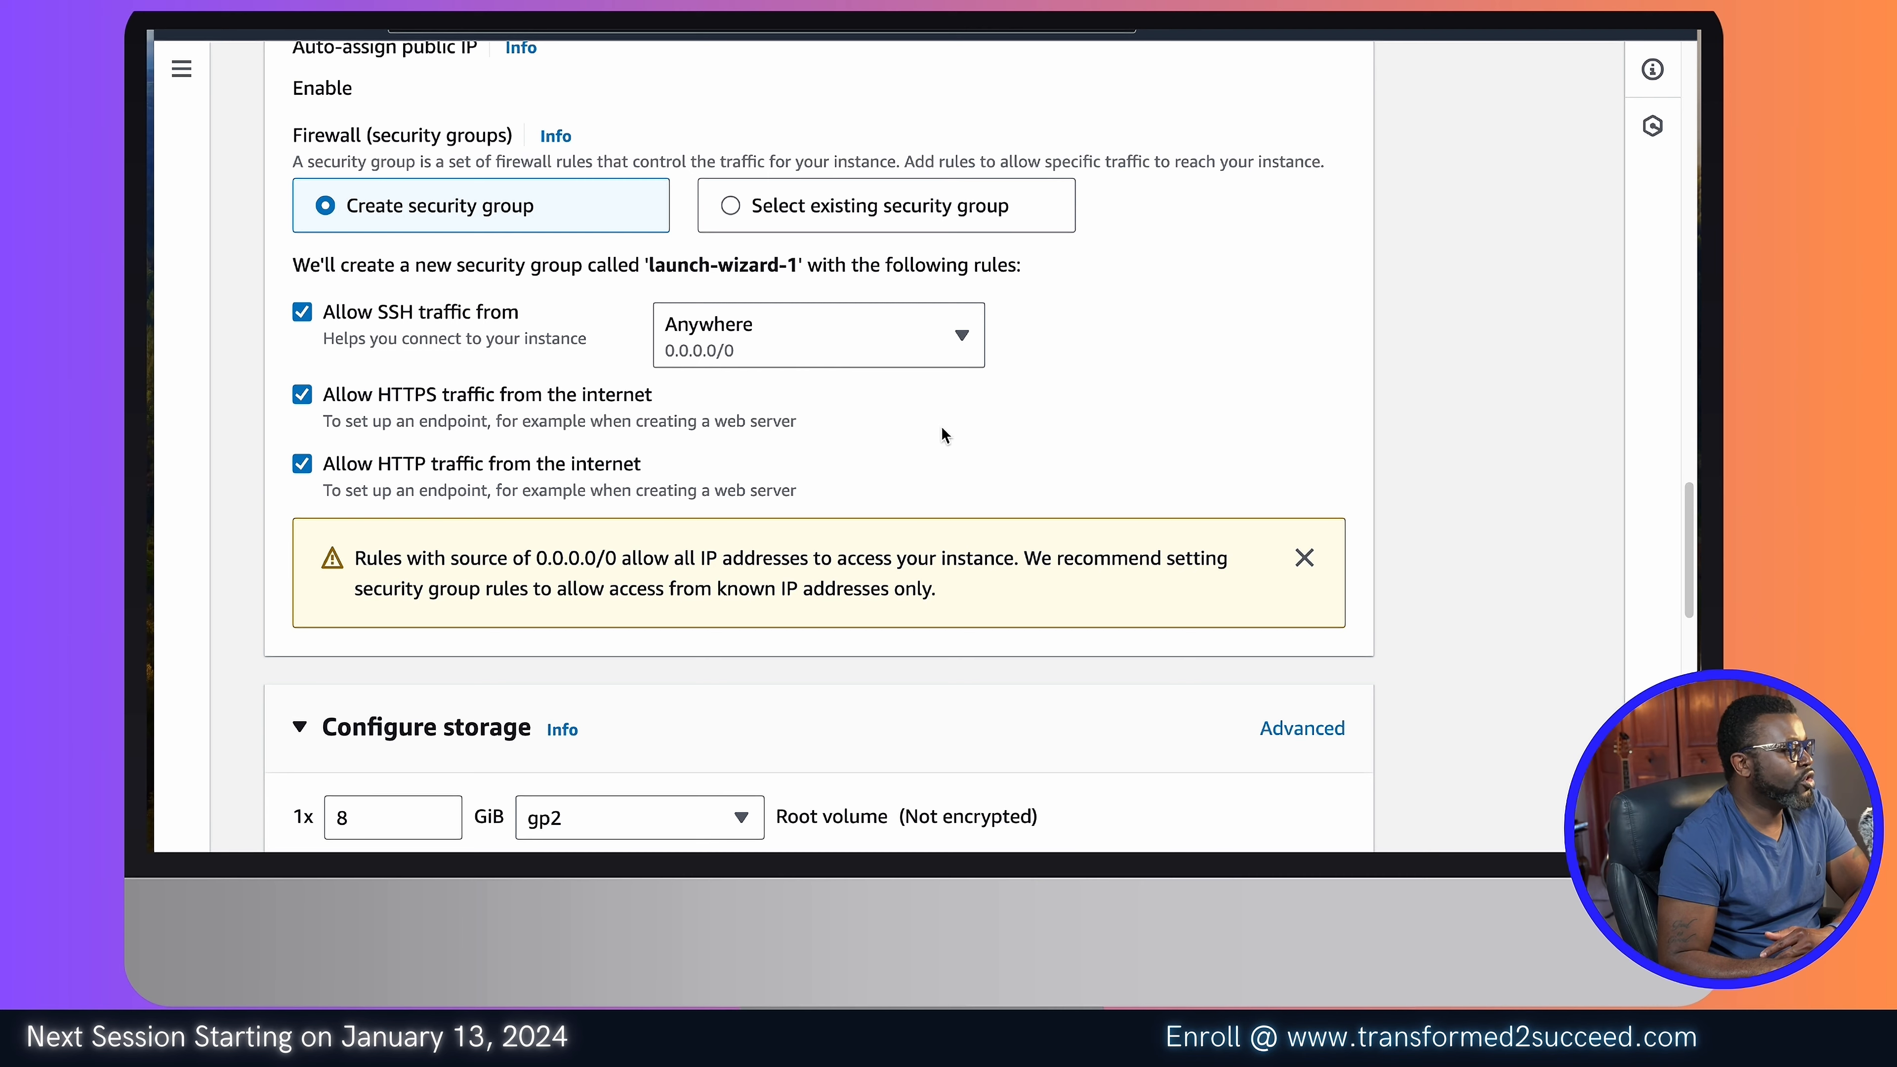
{"action": "scroll", "coordinate": [942, 428], "scroll_direction": "up", "scroll_amount": 5}
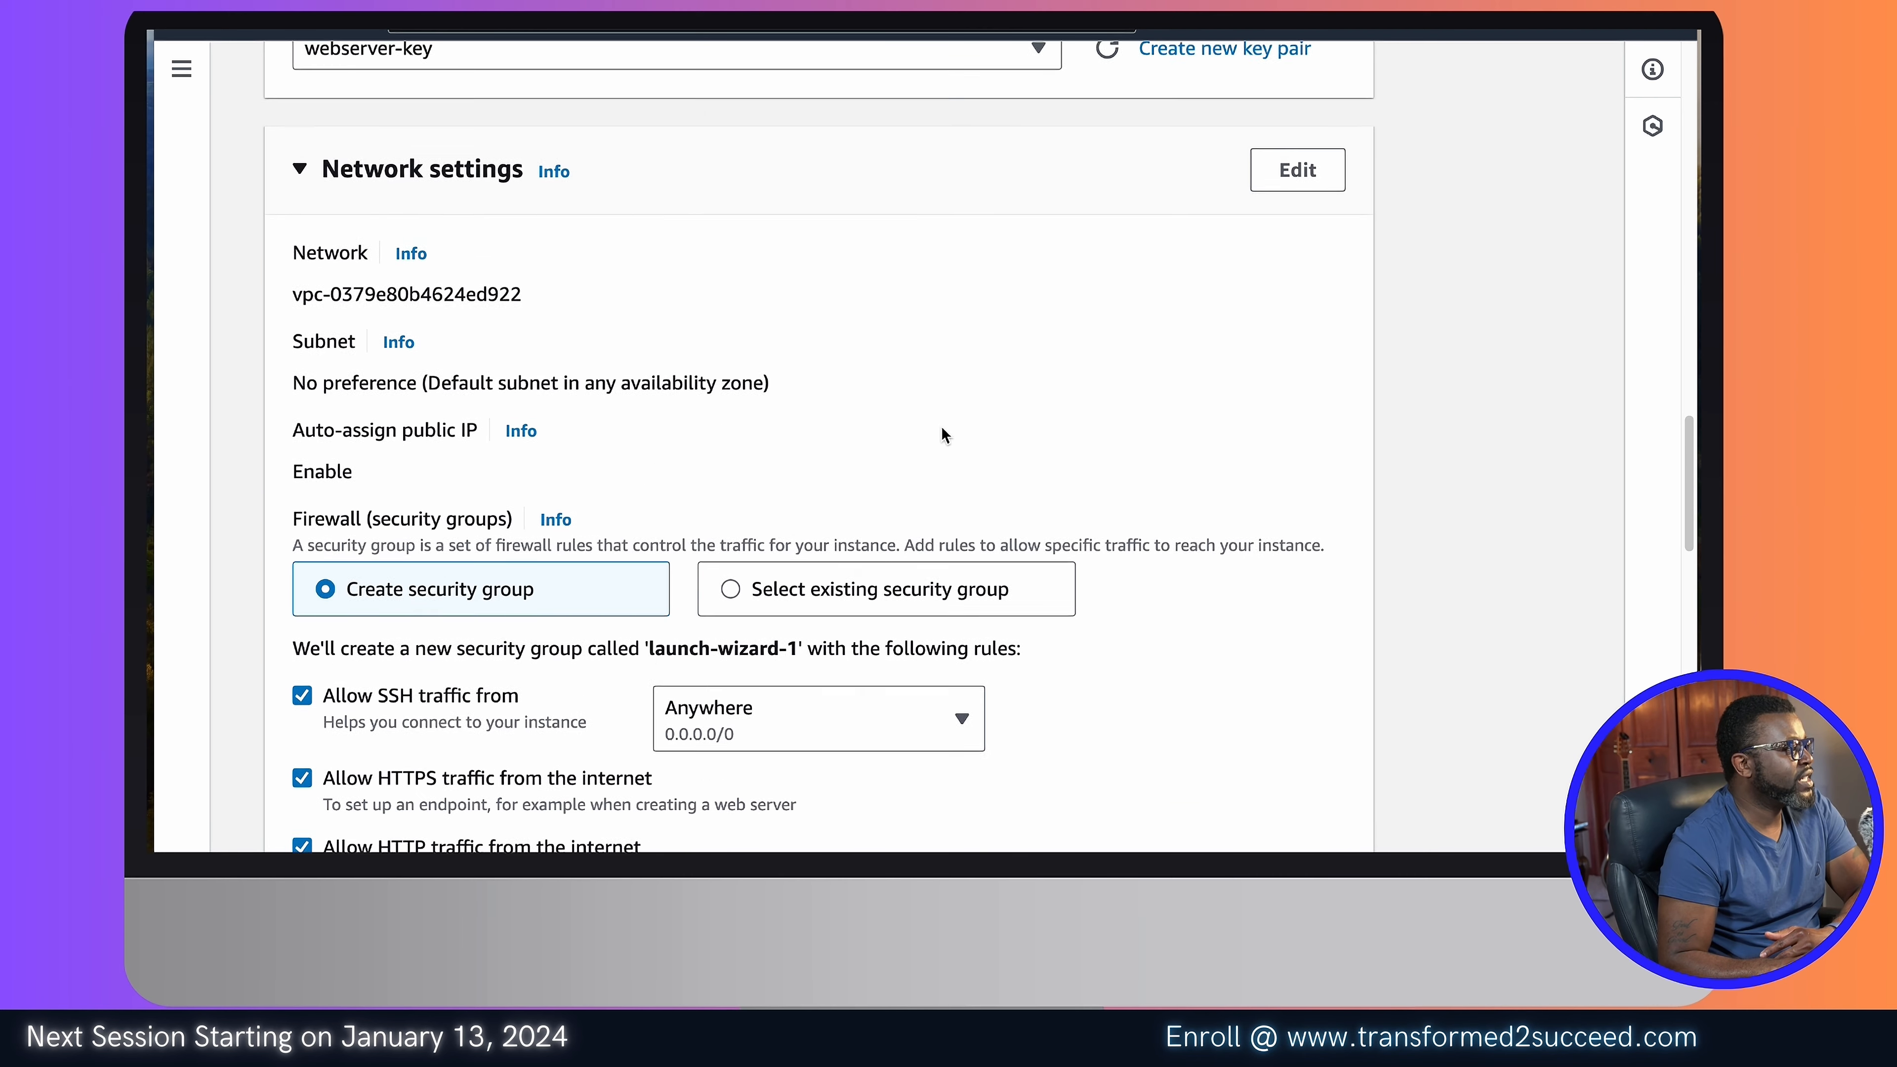
{"action": "scroll", "coordinate": [937, 432], "scroll_direction": "up", "scroll_amount": 1}
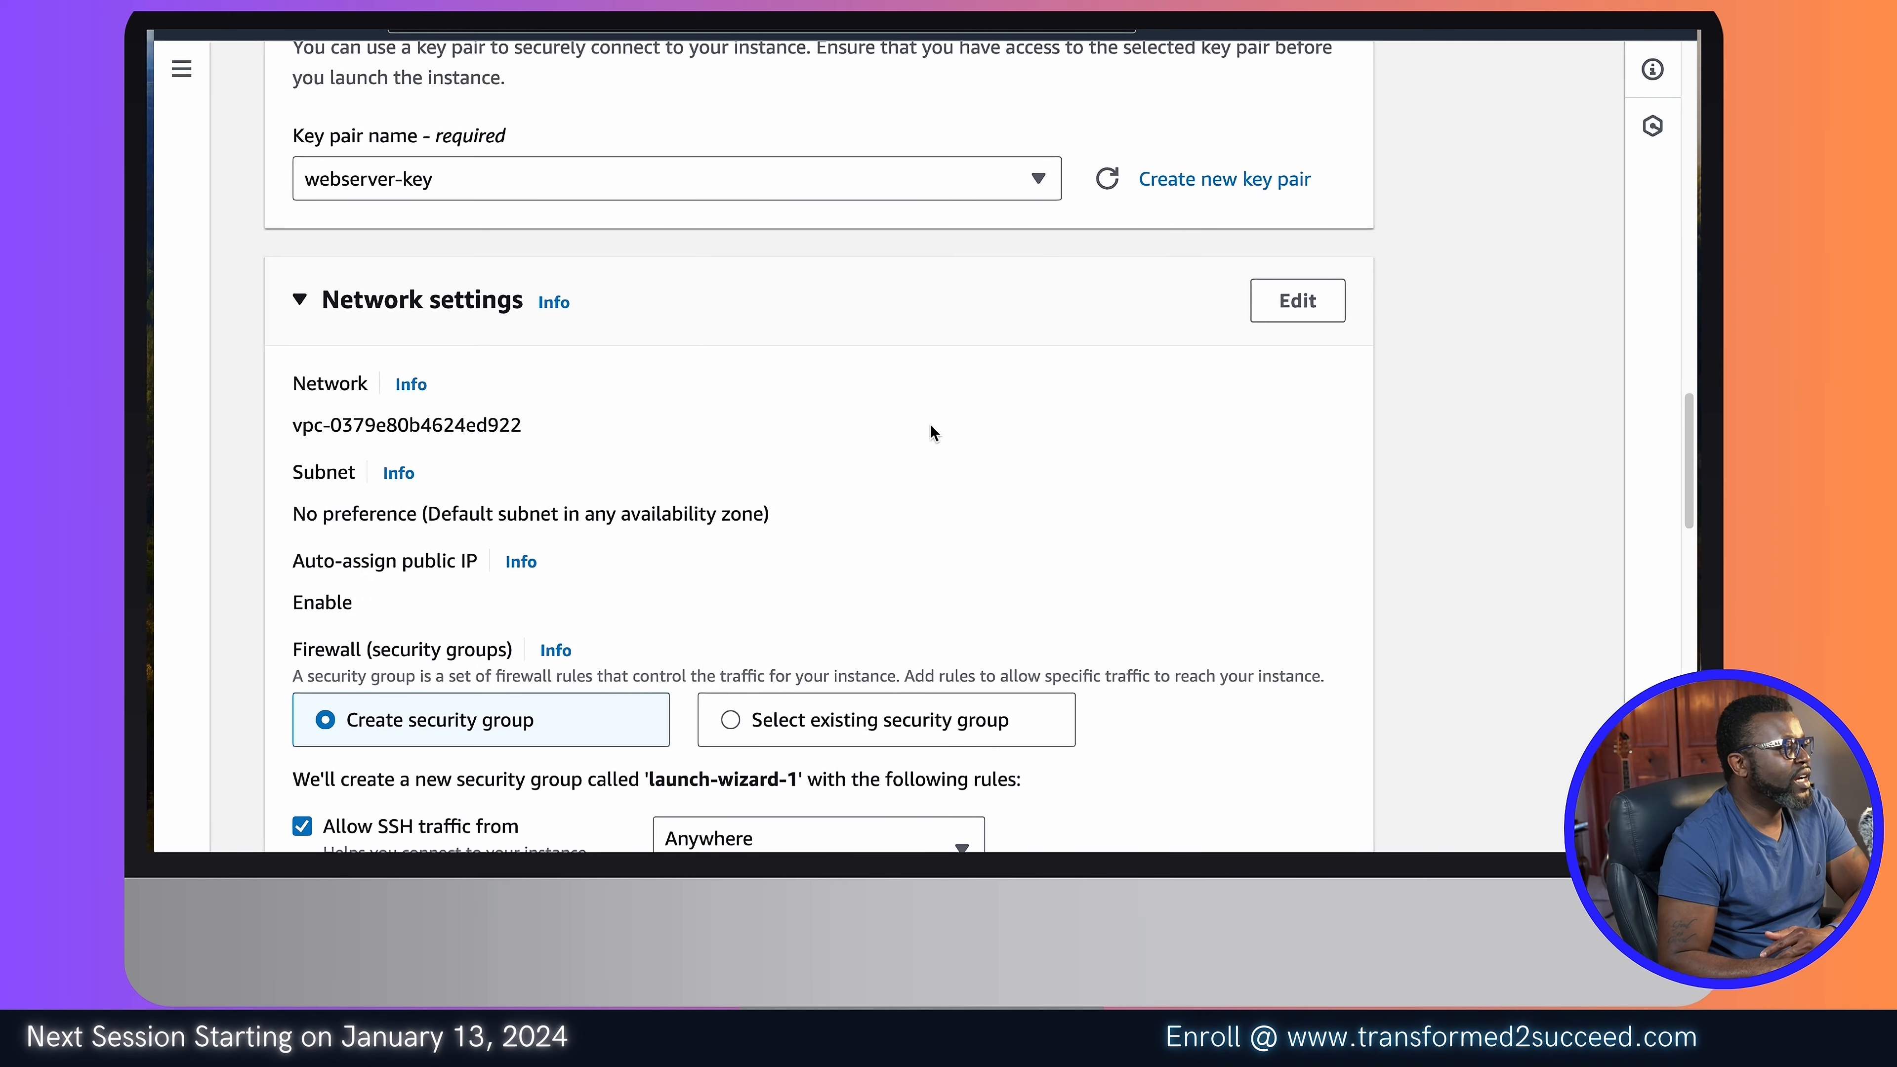
{"action": "left_click", "coordinate": [1294, 310]}
{"action": "scroll", "coordinate": [723, 427], "scroll_direction": "down", "scroll_amount": 3}
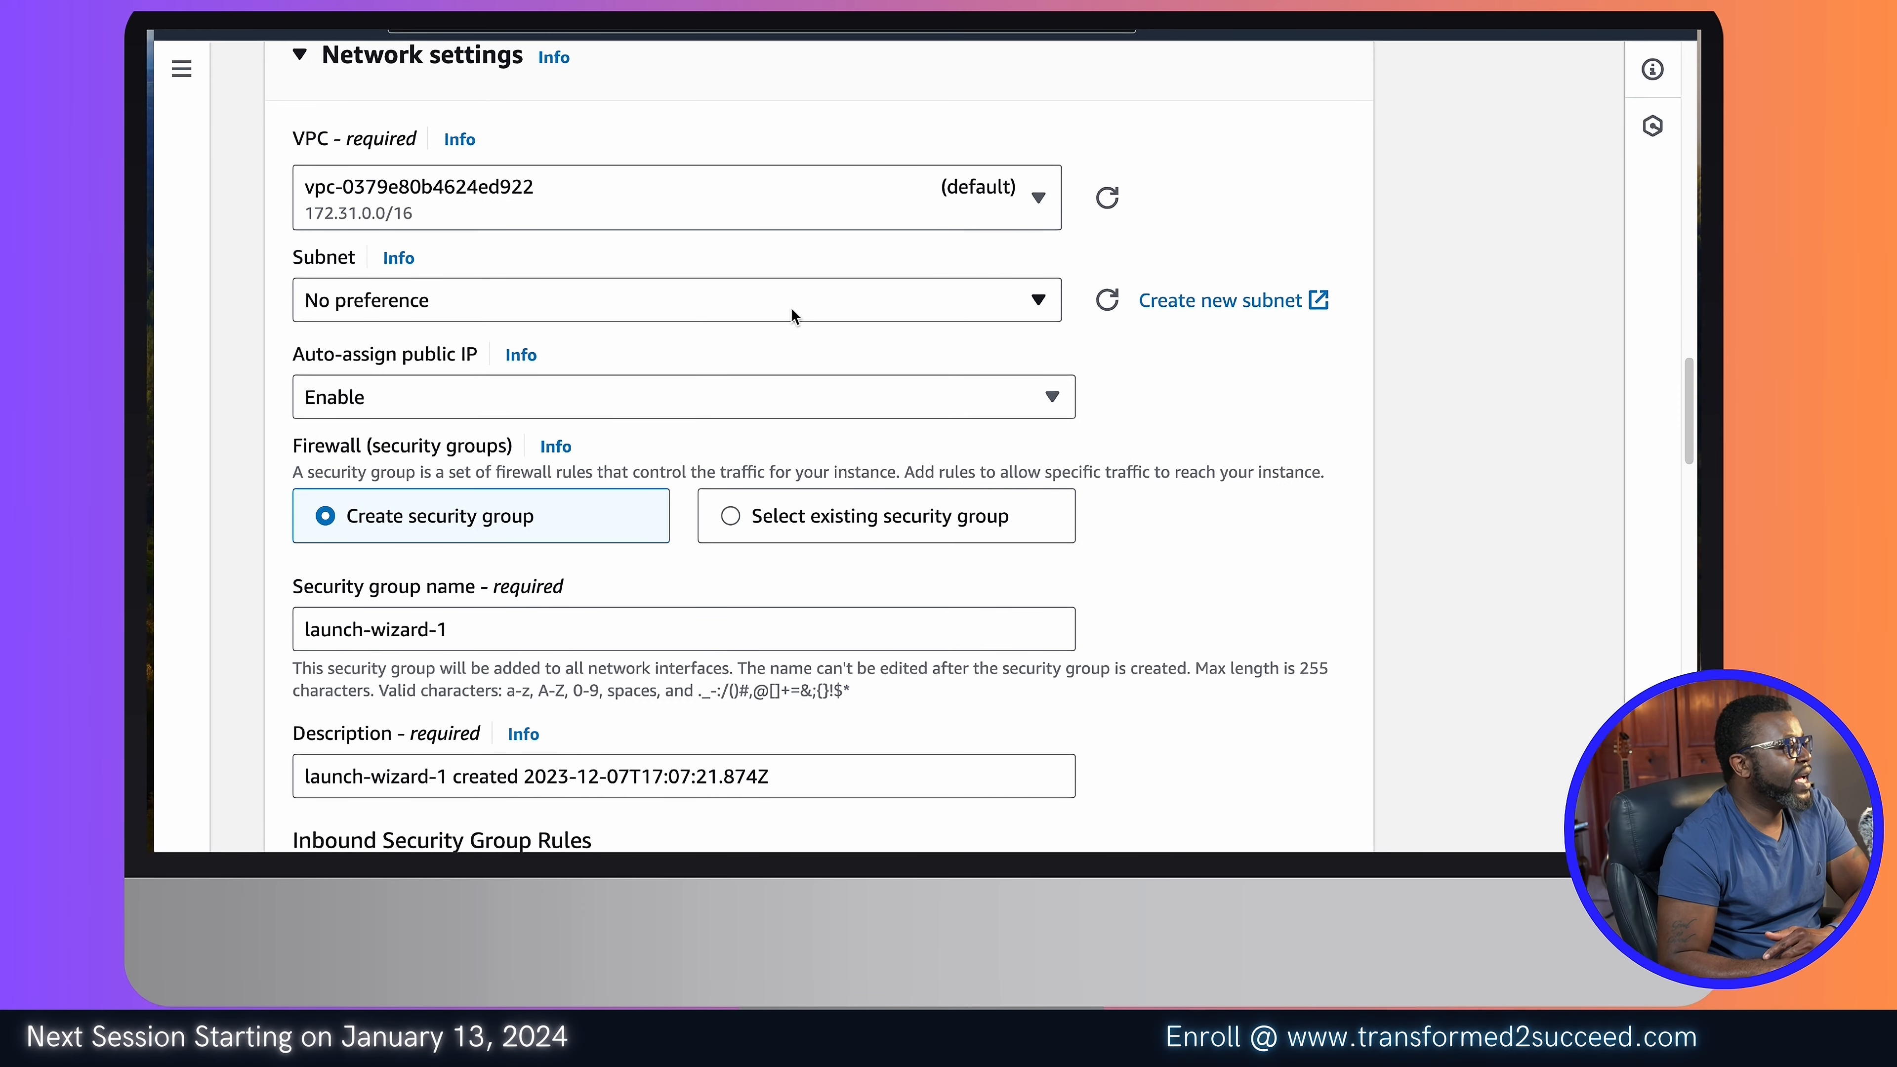
Step: Place the instance in the t2s-vpc network and enable automatic assignment of a public IP
{"action": "left_click", "coordinate": [957, 209]}
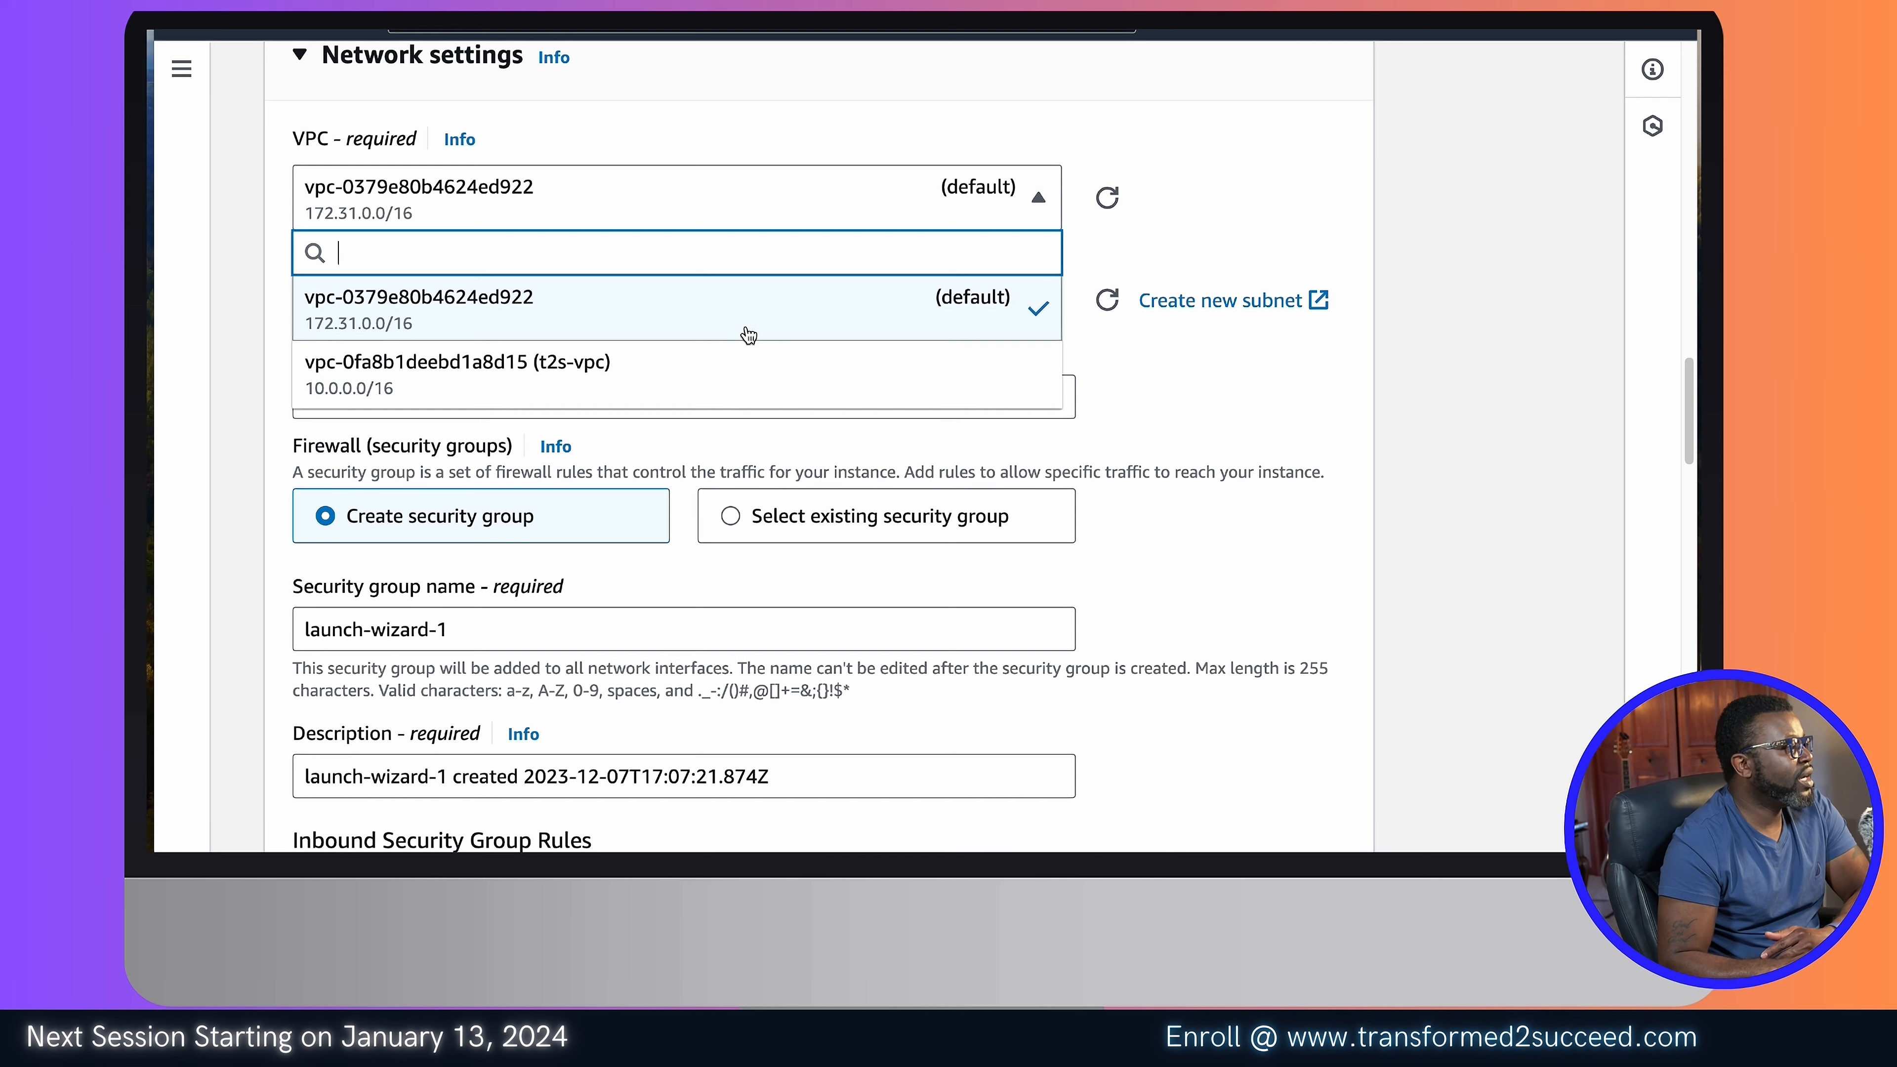
{"action": "left_click", "coordinate": [671, 373]}
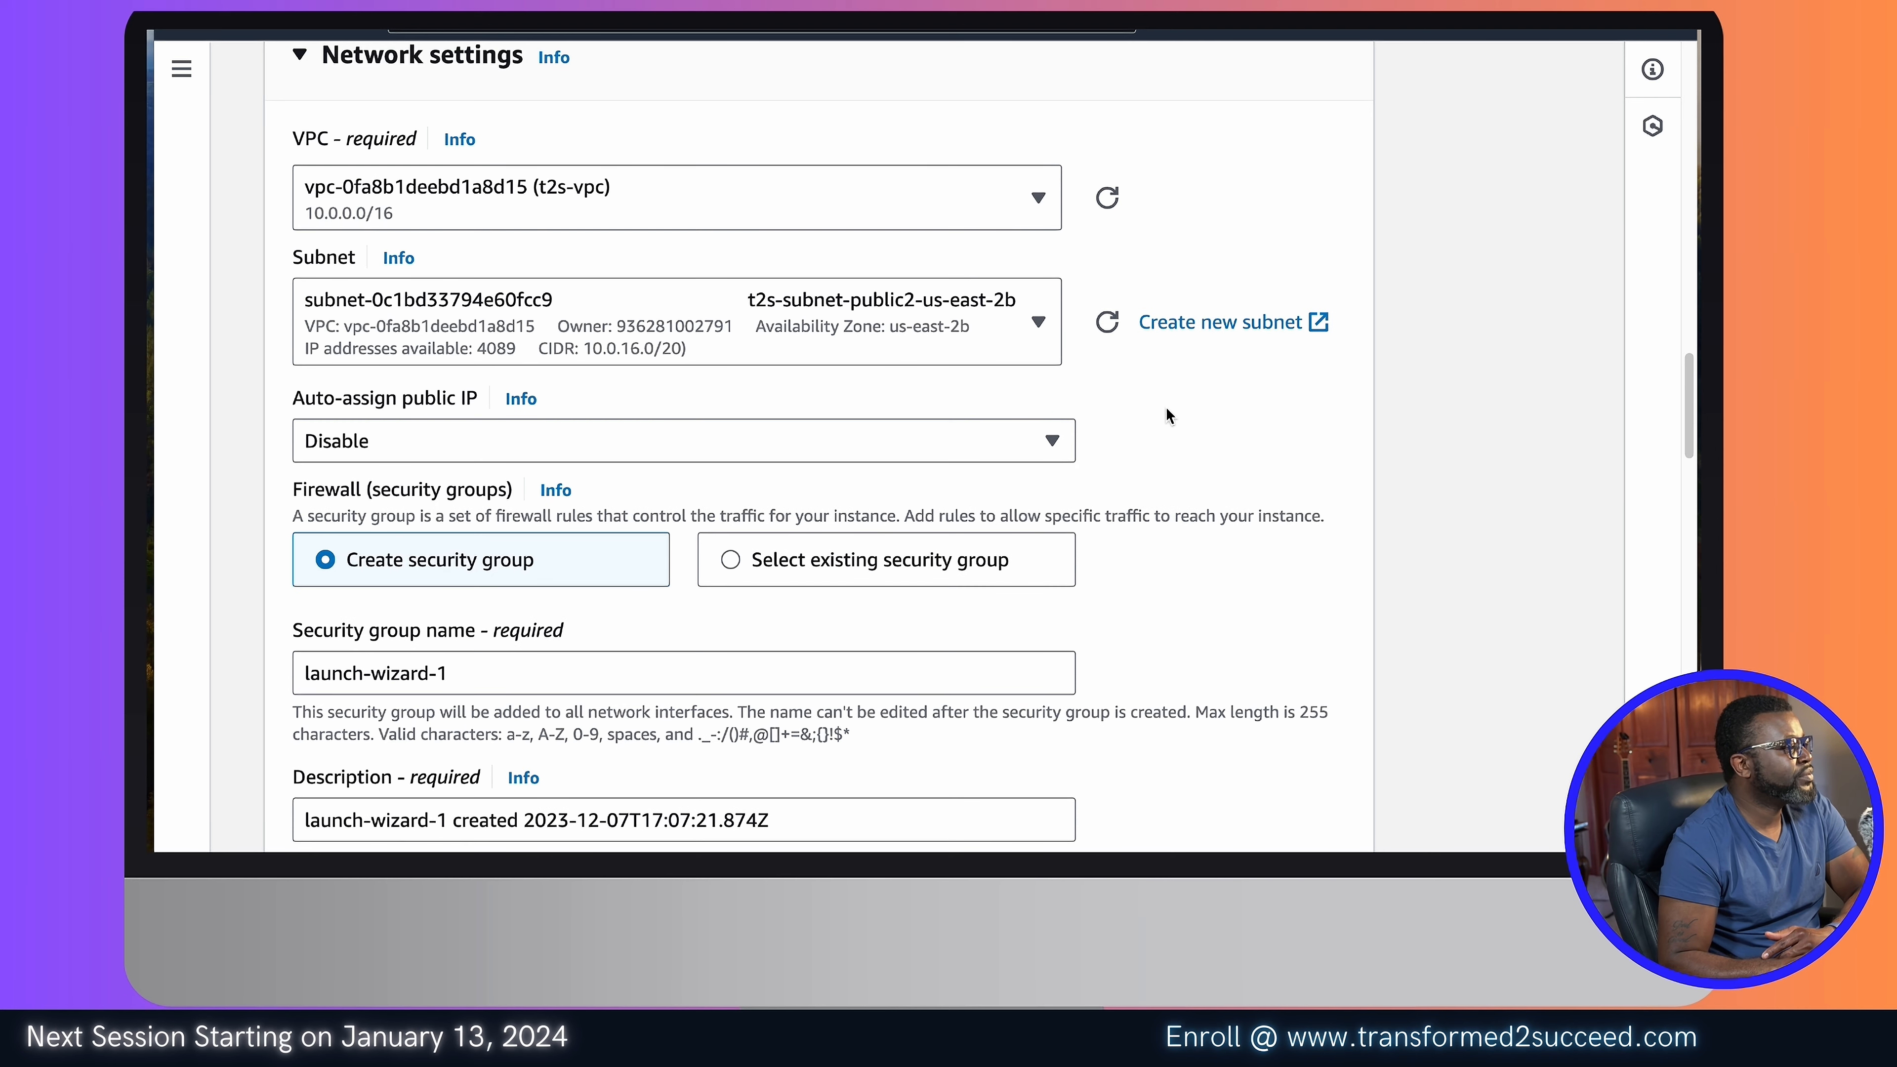
{"action": "scroll", "coordinate": [1167, 409], "scroll_direction": "down", "scroll_amount": 1}
{"action": "scroll", "coordinate": [1167, 408], "scroll_direction": "down", "scroll_amount": 2}
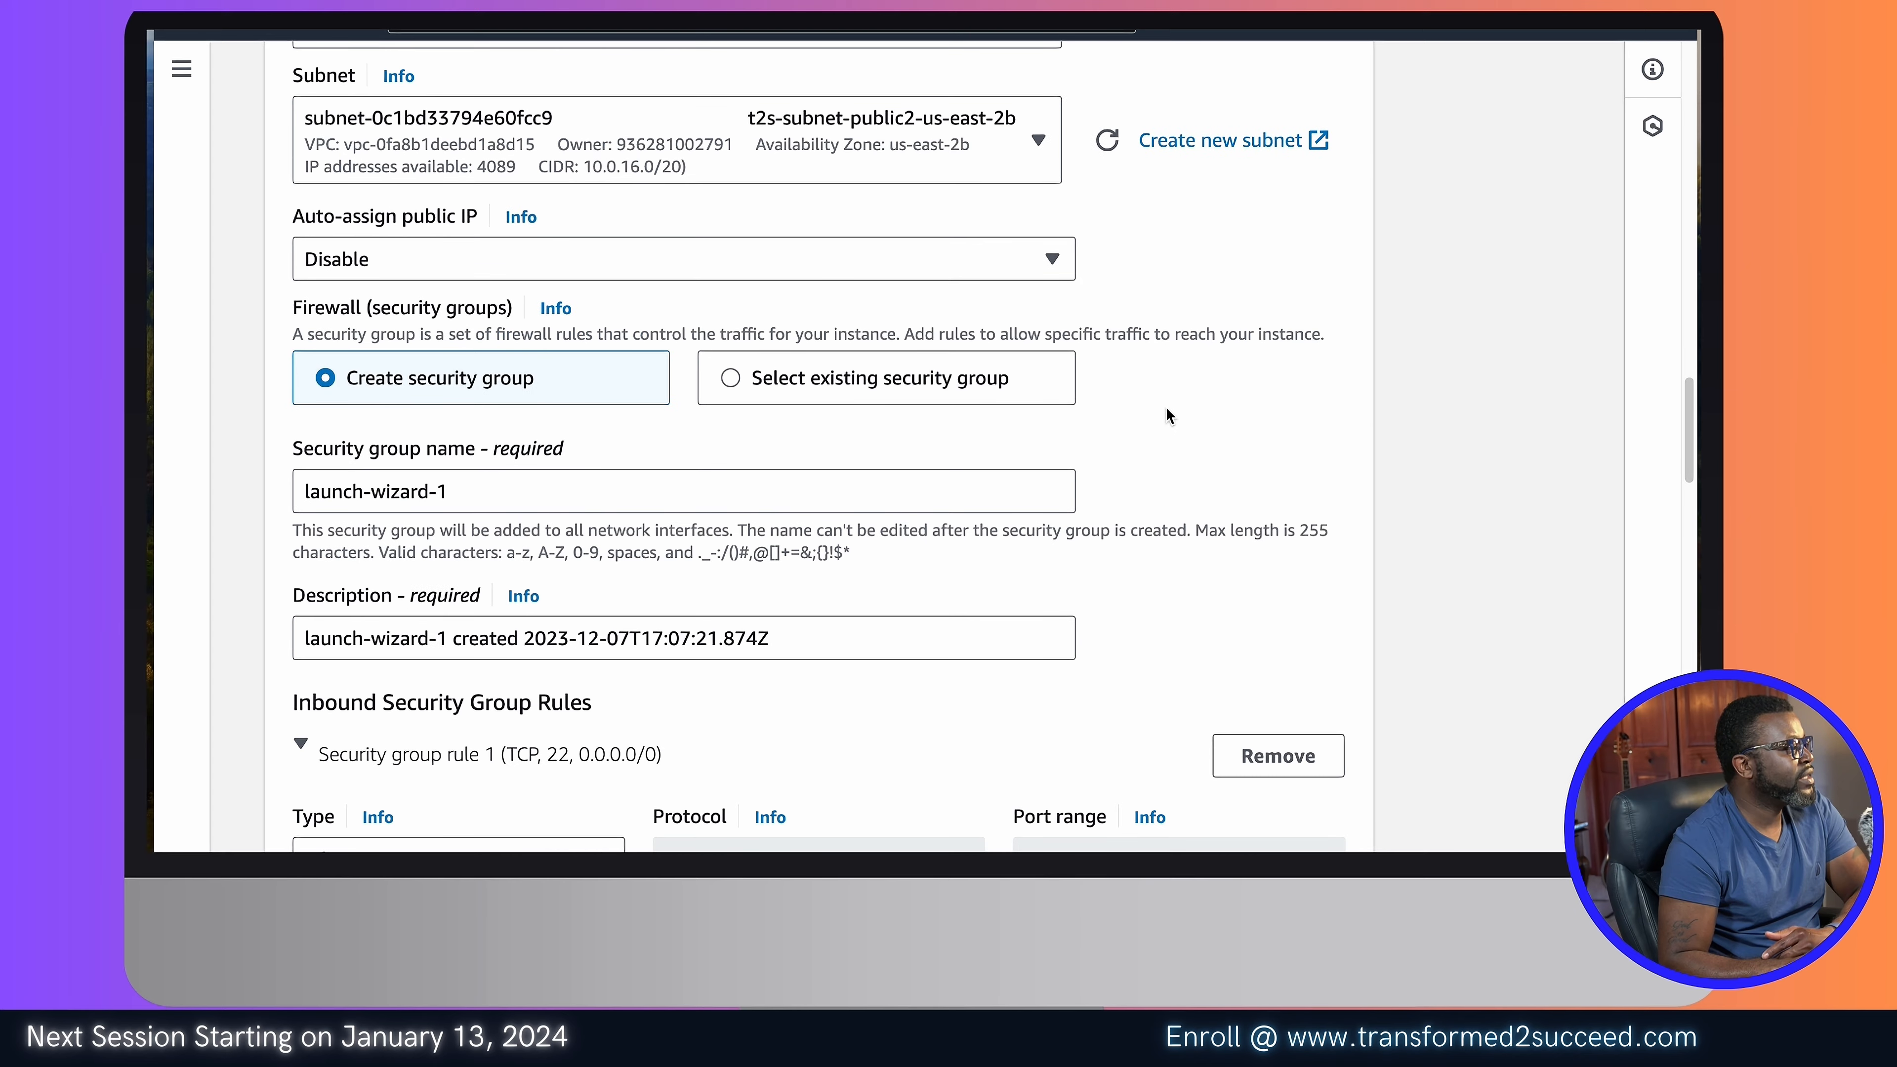
{"action": "left_click", "coordinate": [824, 270]}
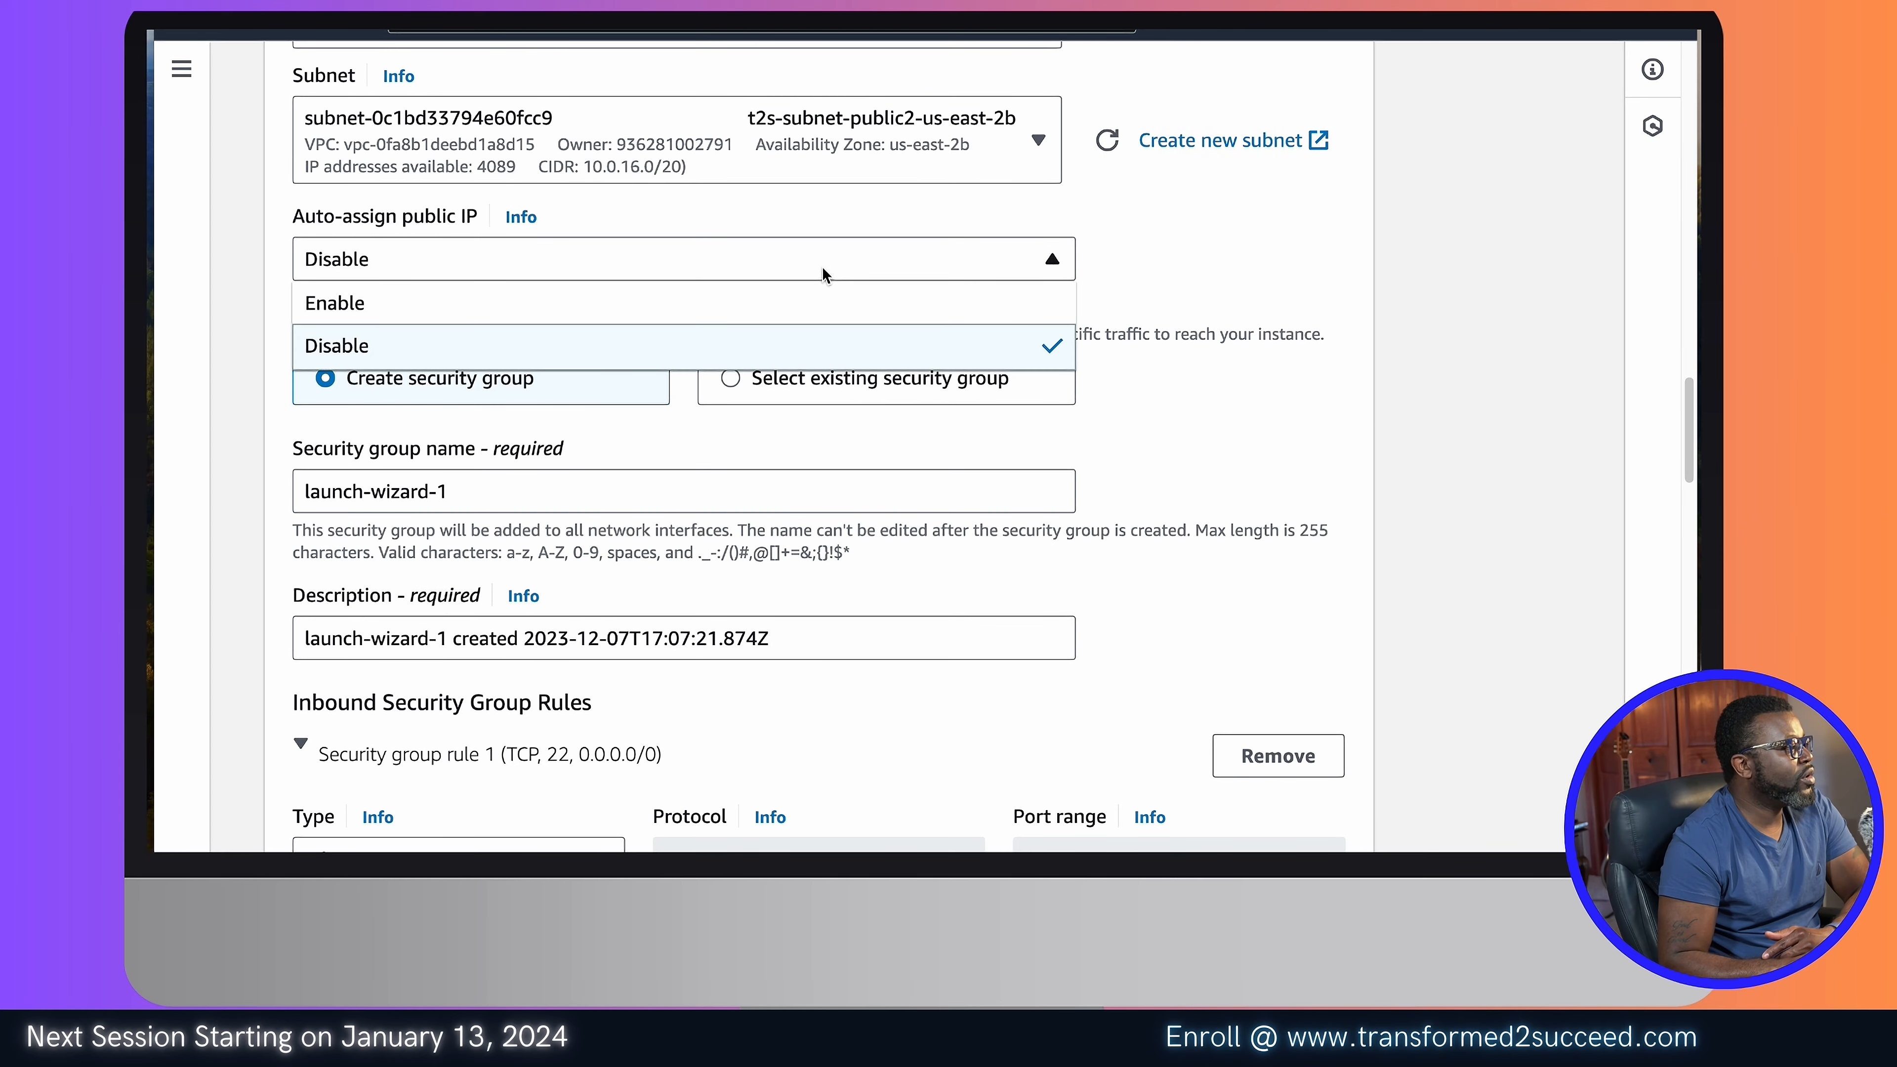
{"action": "left_click", "coordinate": [680, 313]}
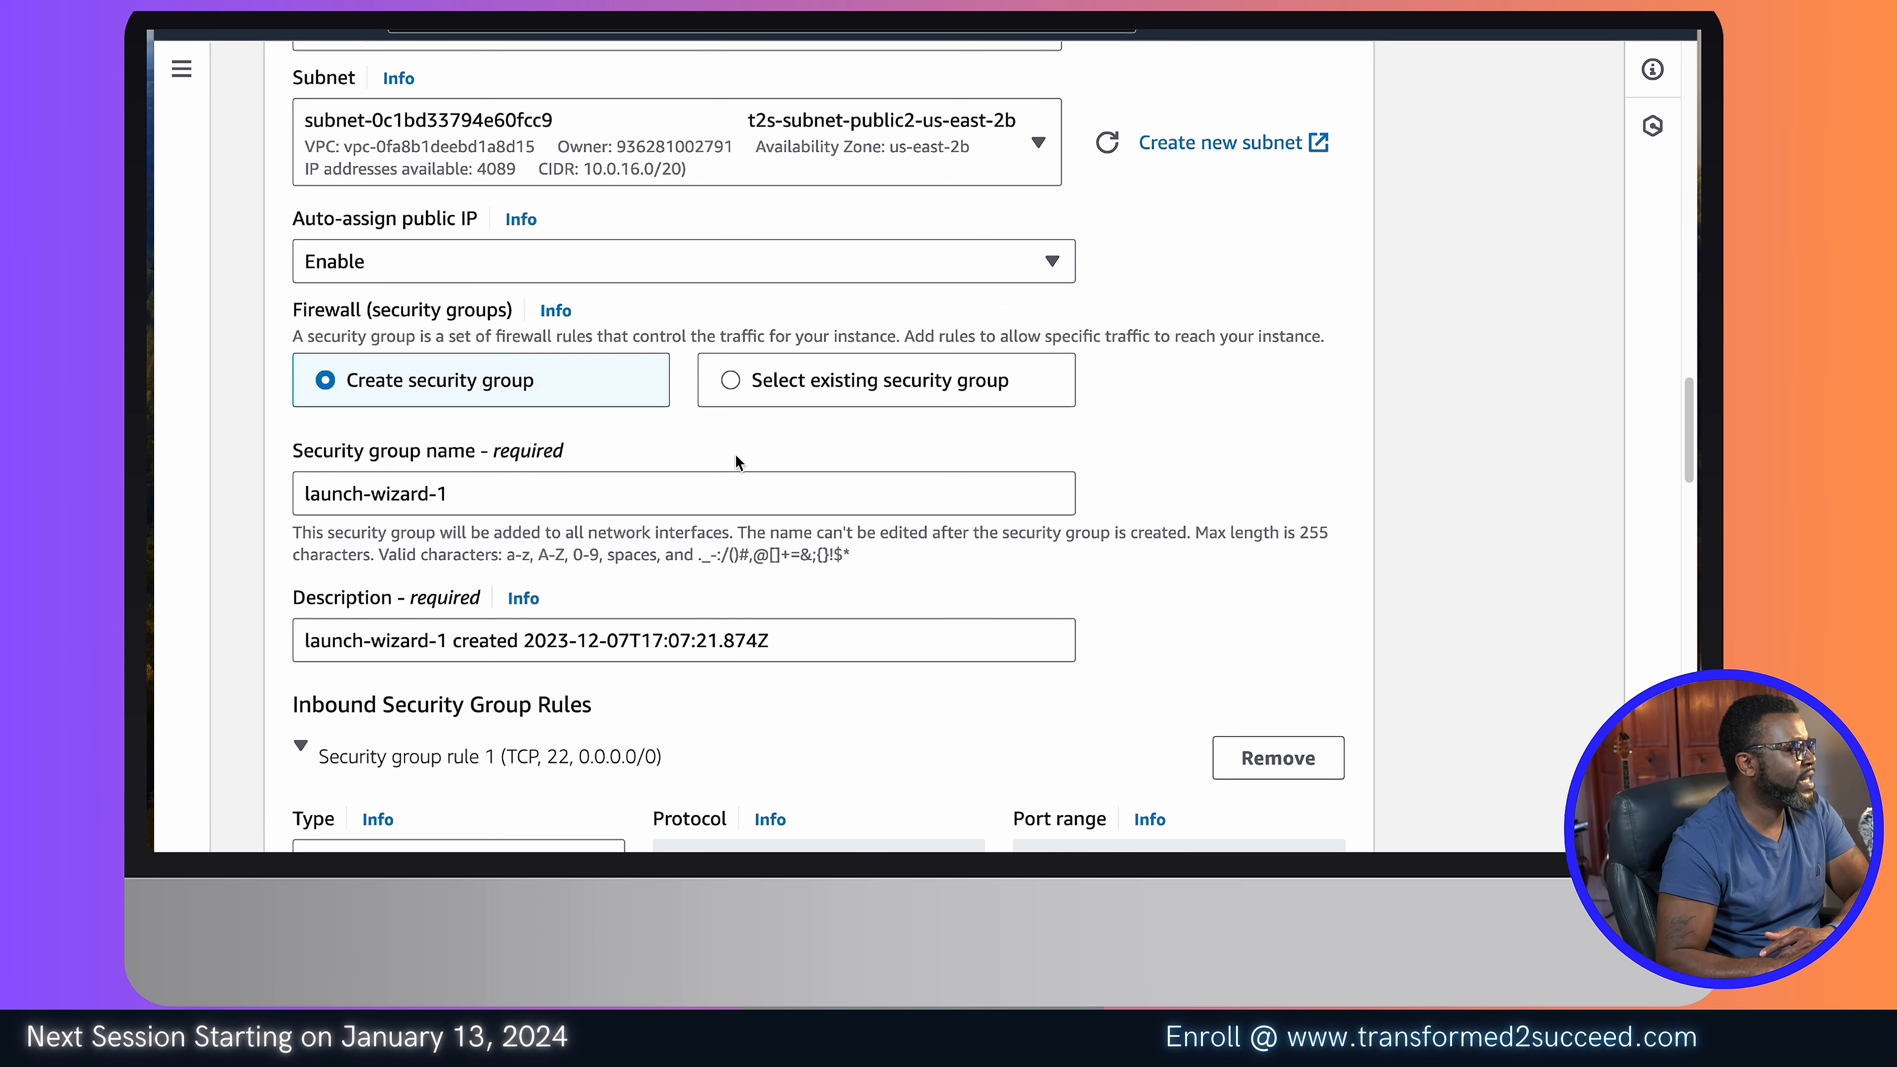
Step: Name the new security group webserver-sg
{"action": "left_click_drag", "start_coordinate": [456, 494], "coordinate": [294, 487]}
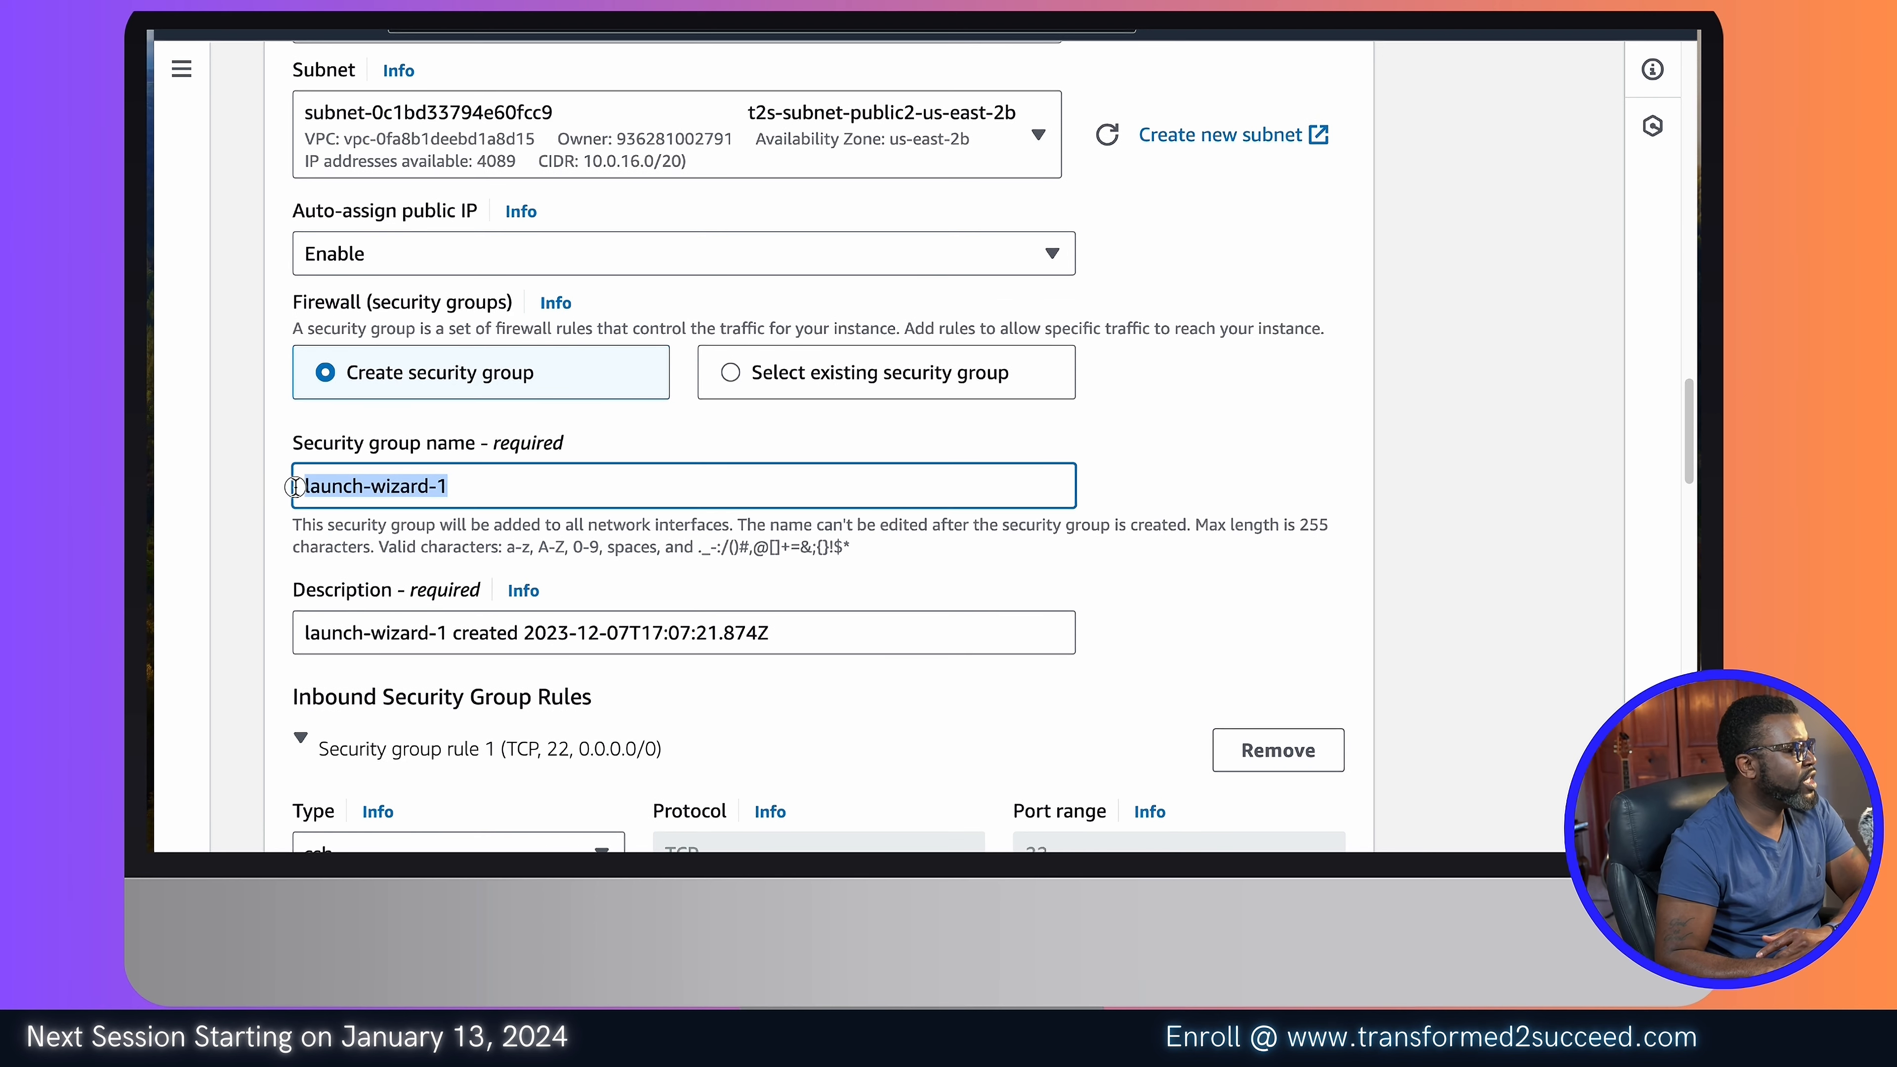
{"action": "type", "text": "webse"}
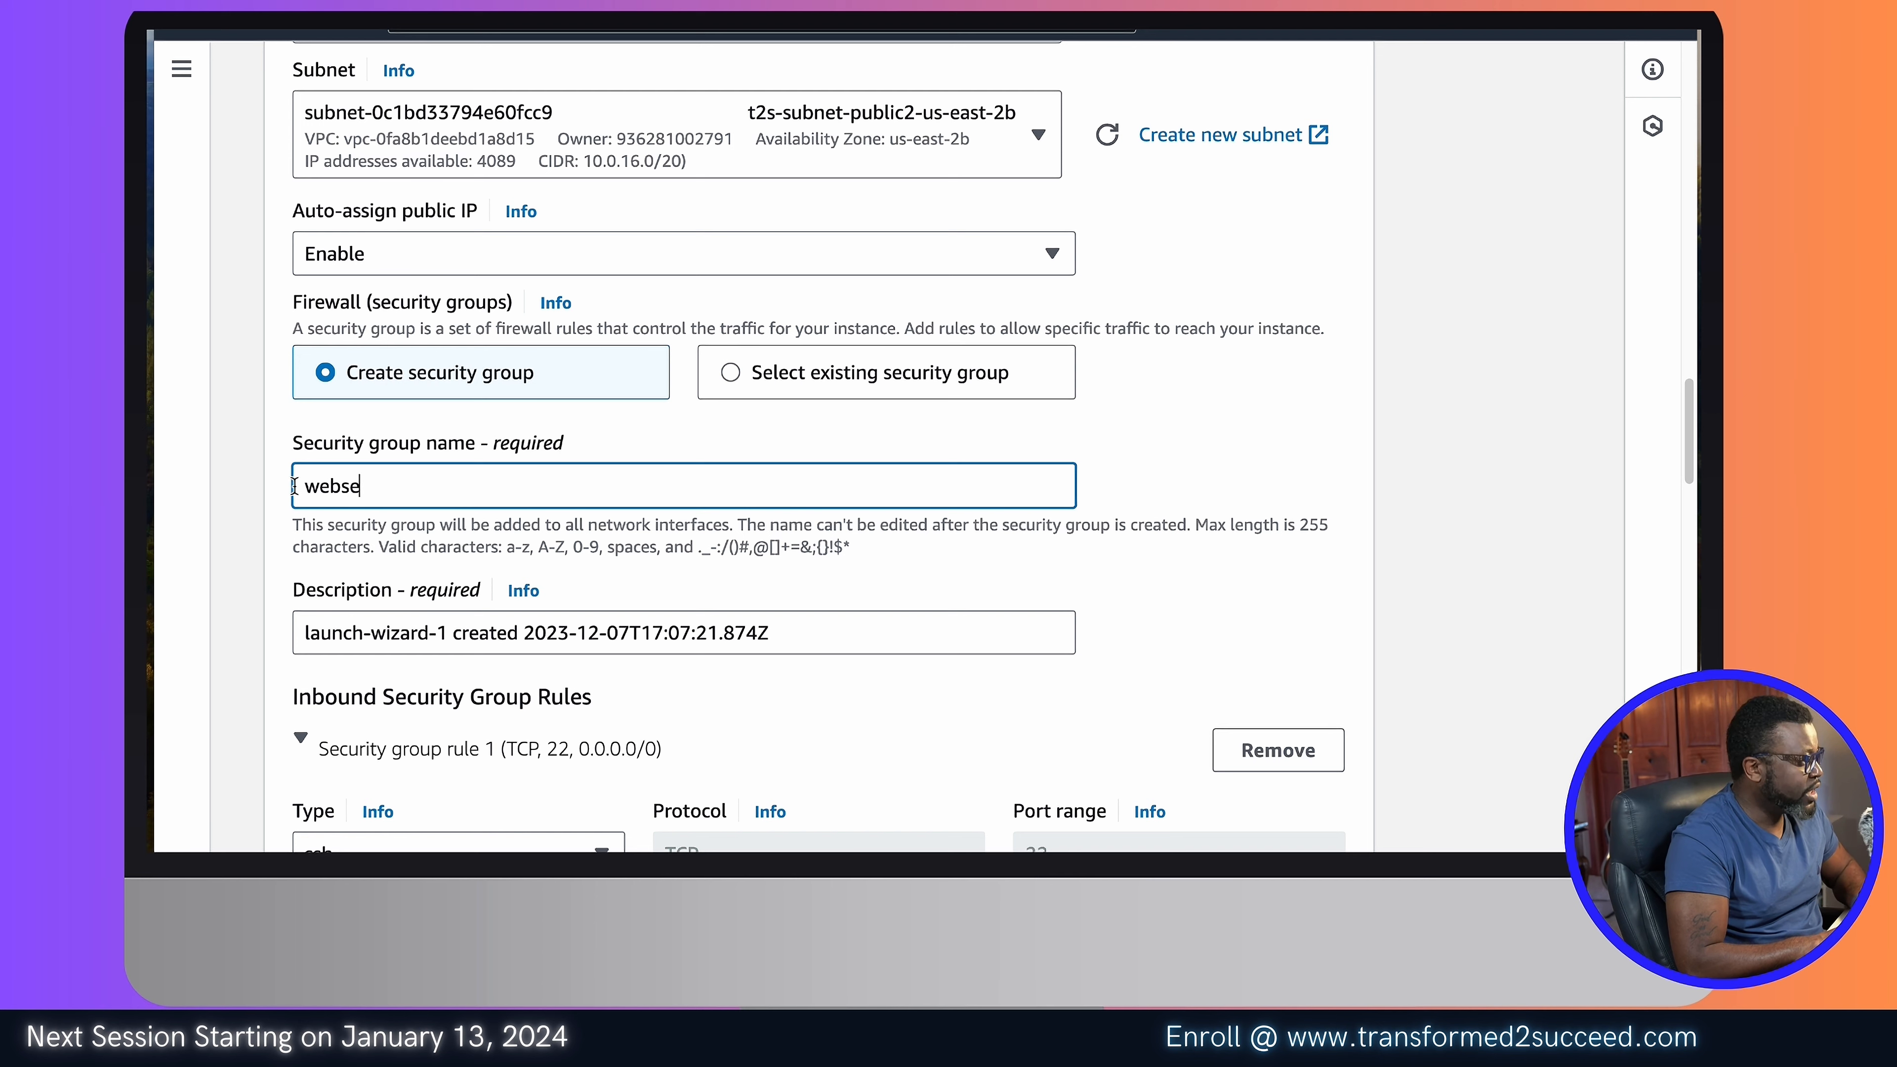
{"action": "type", "text": "rver-sg"}
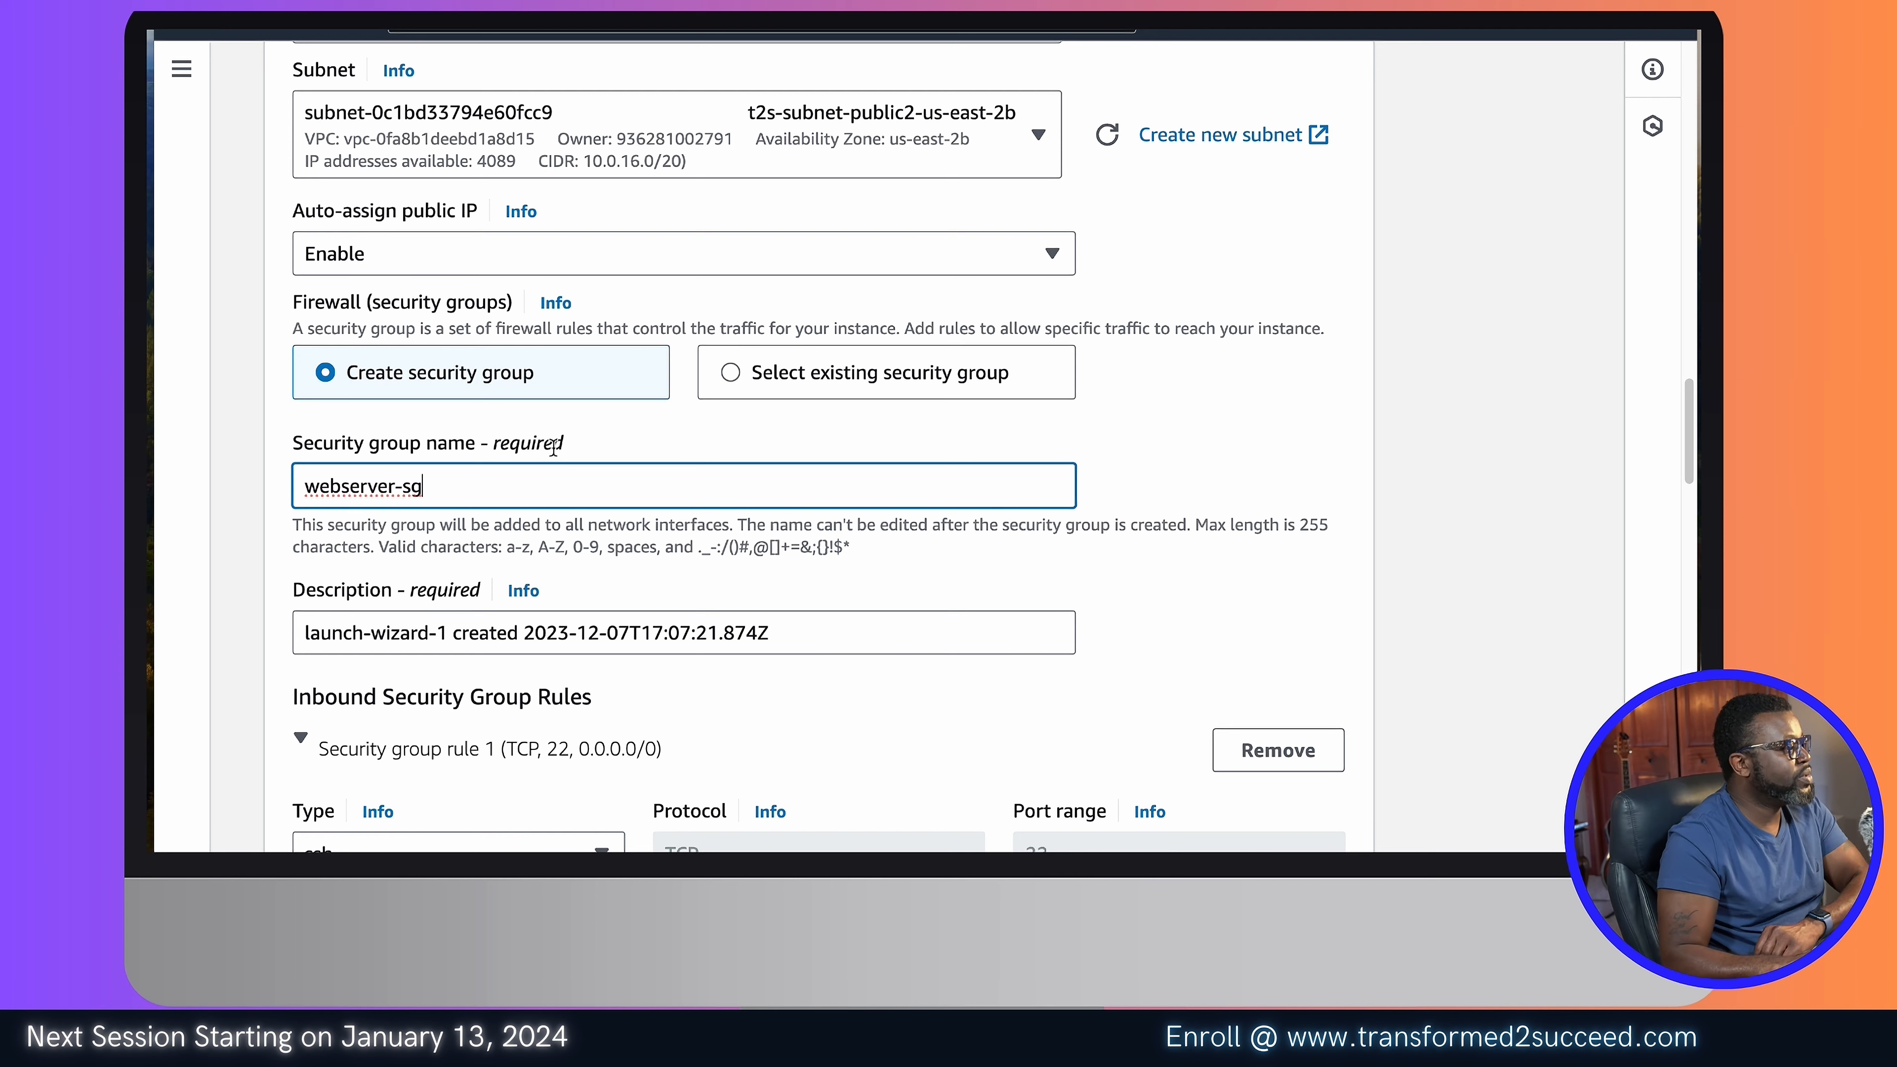
Step: Set the security group's description to "Security Group for our webserver"
{"action": "scroll", "coordinate": [553, 448], "scroll_direction": "down", "scroll_amount": 2}
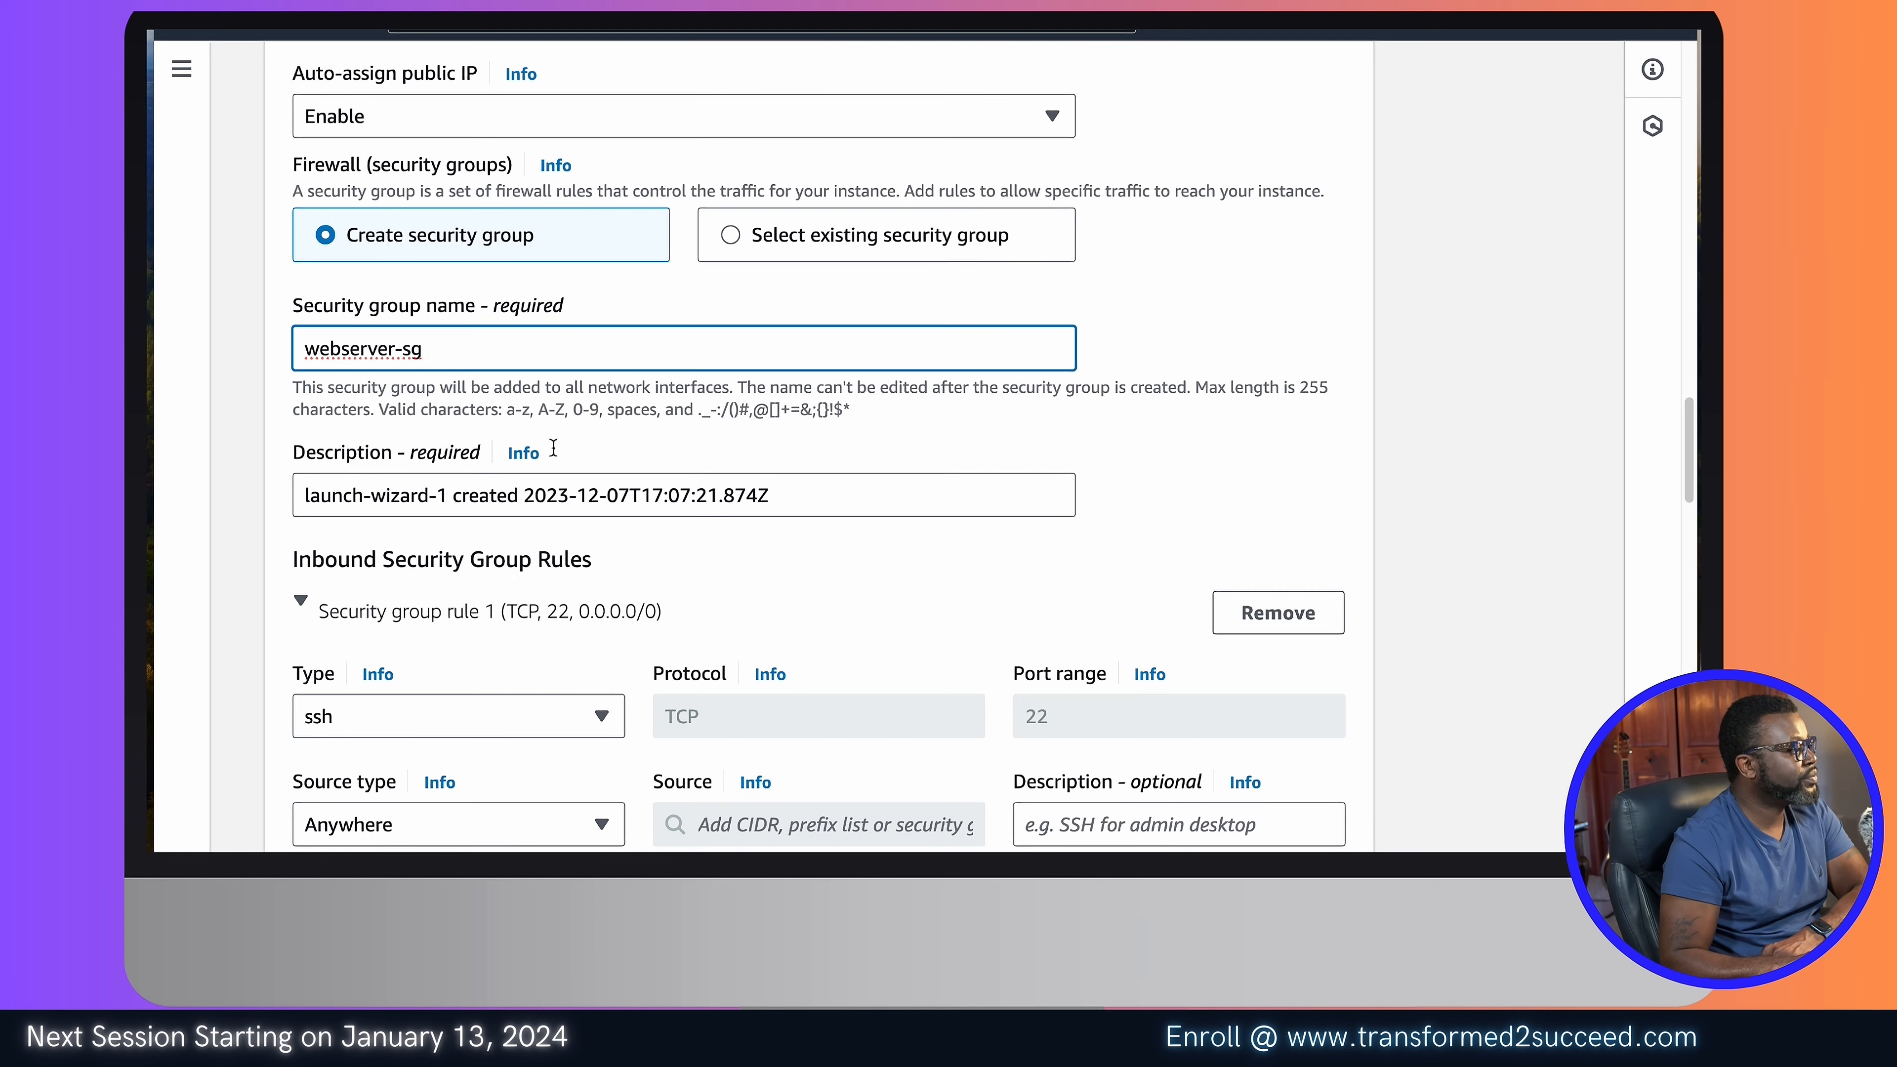
{"action": "triple_click", "coordinate": [702, 497]}
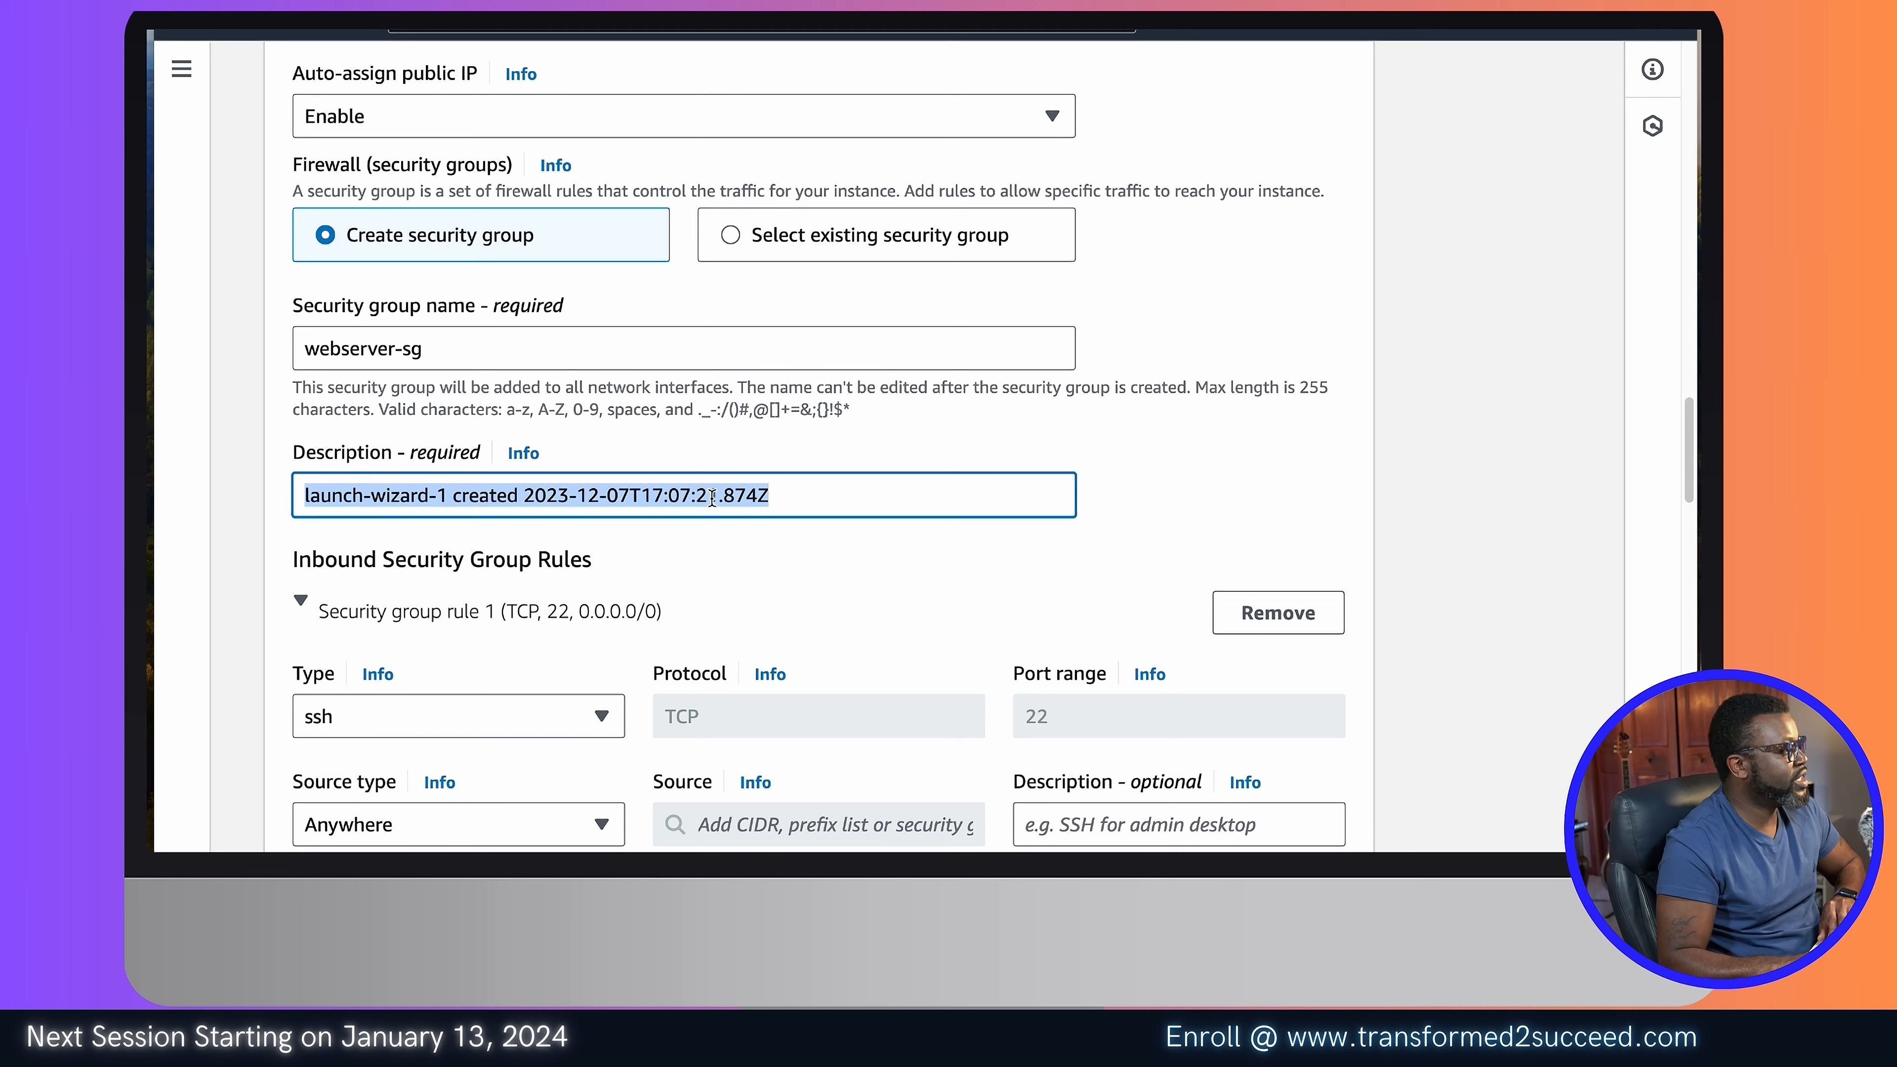
{"action": "left_click_drag", "start_coordinate": [425, 350], "coordinate": [266, 349]}
{"action": "key", "text": "ctrl+c"}
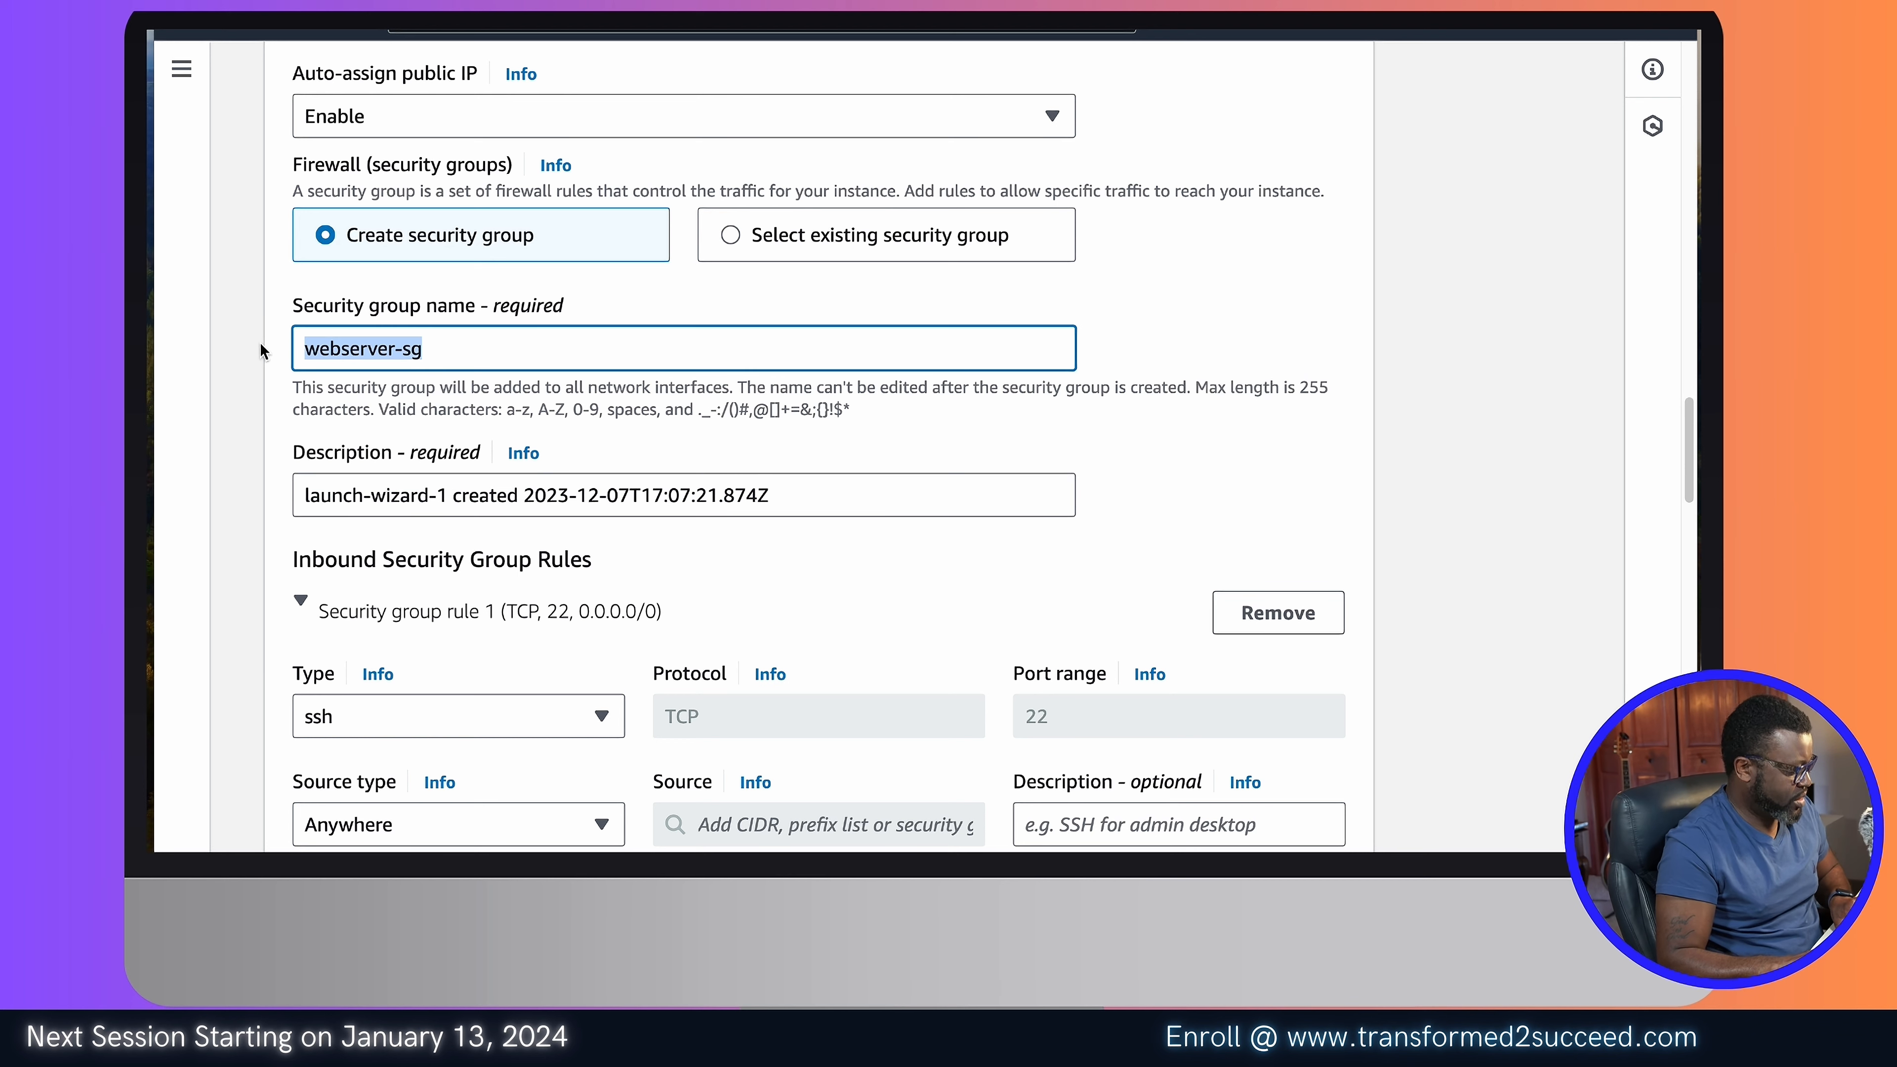
{"action": "triple_click", "coordinate": [595, 494]}
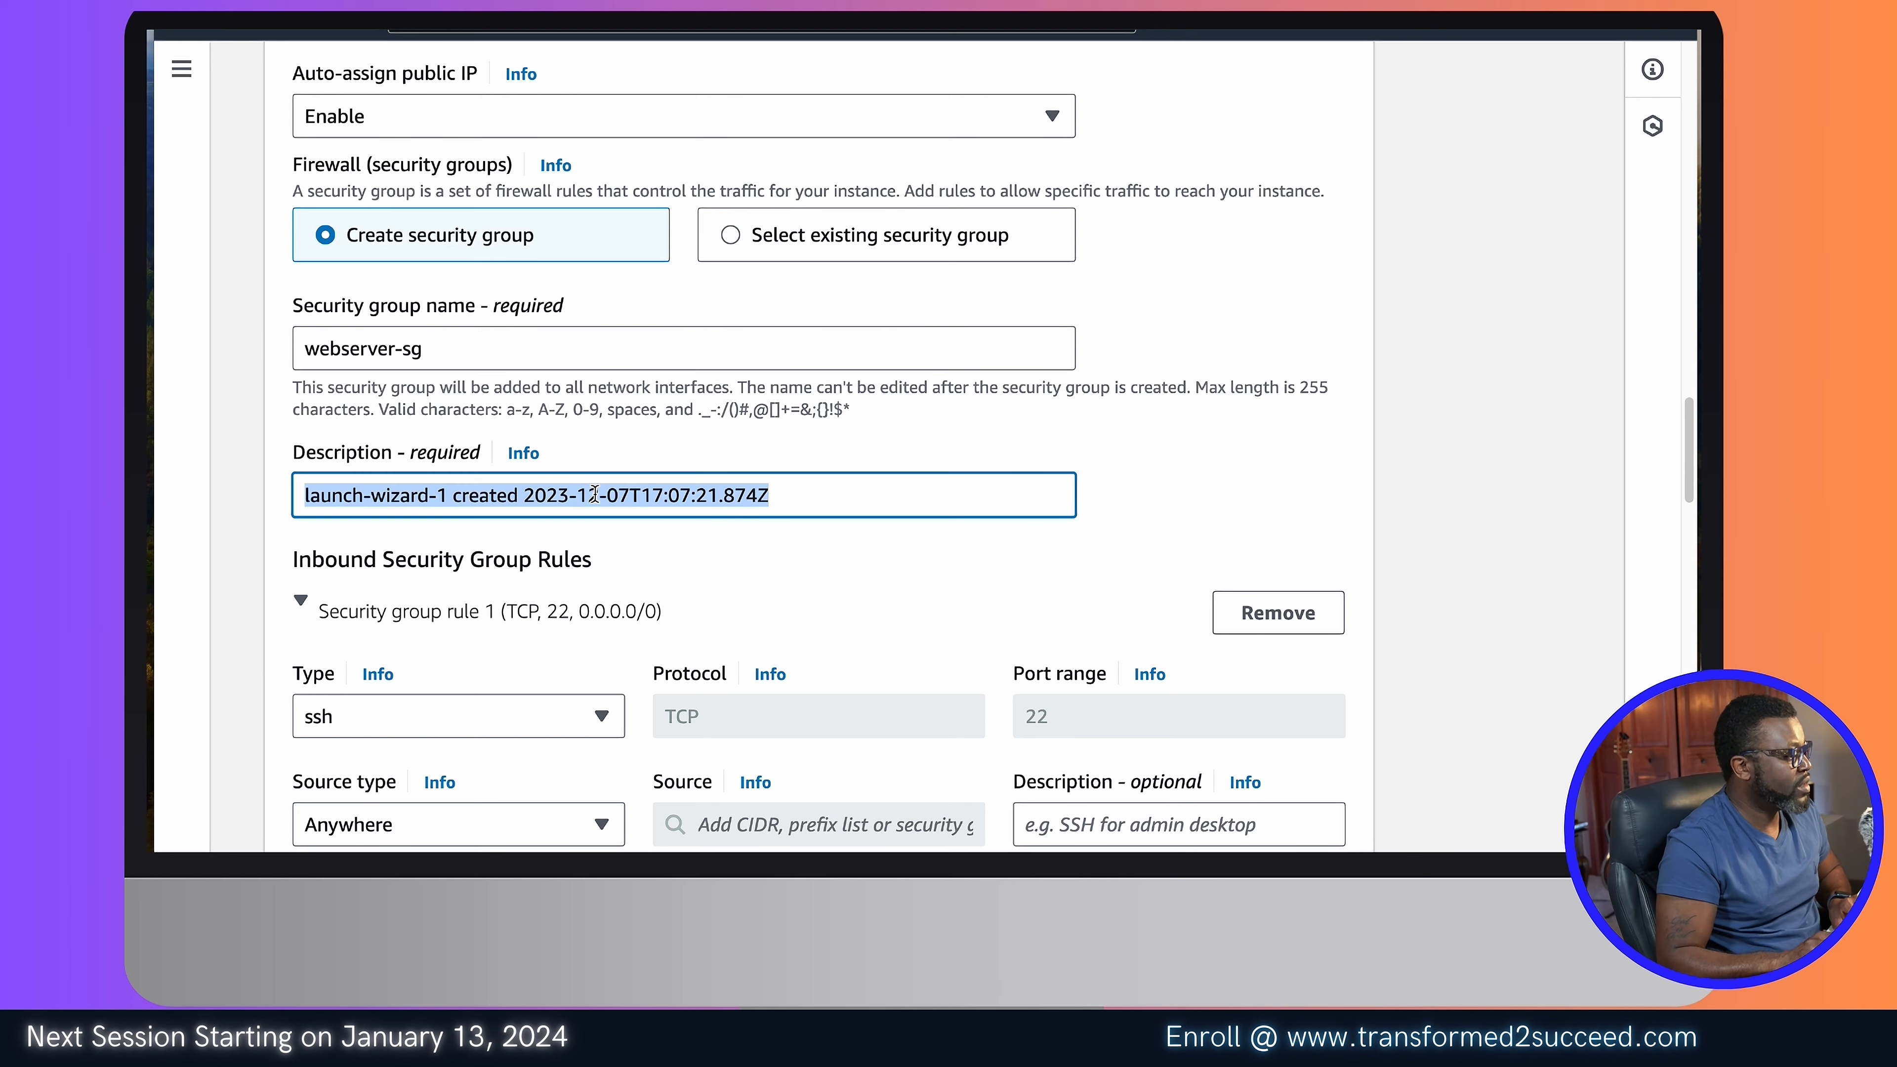
{"action": "key", "text": "ctrl+v"}
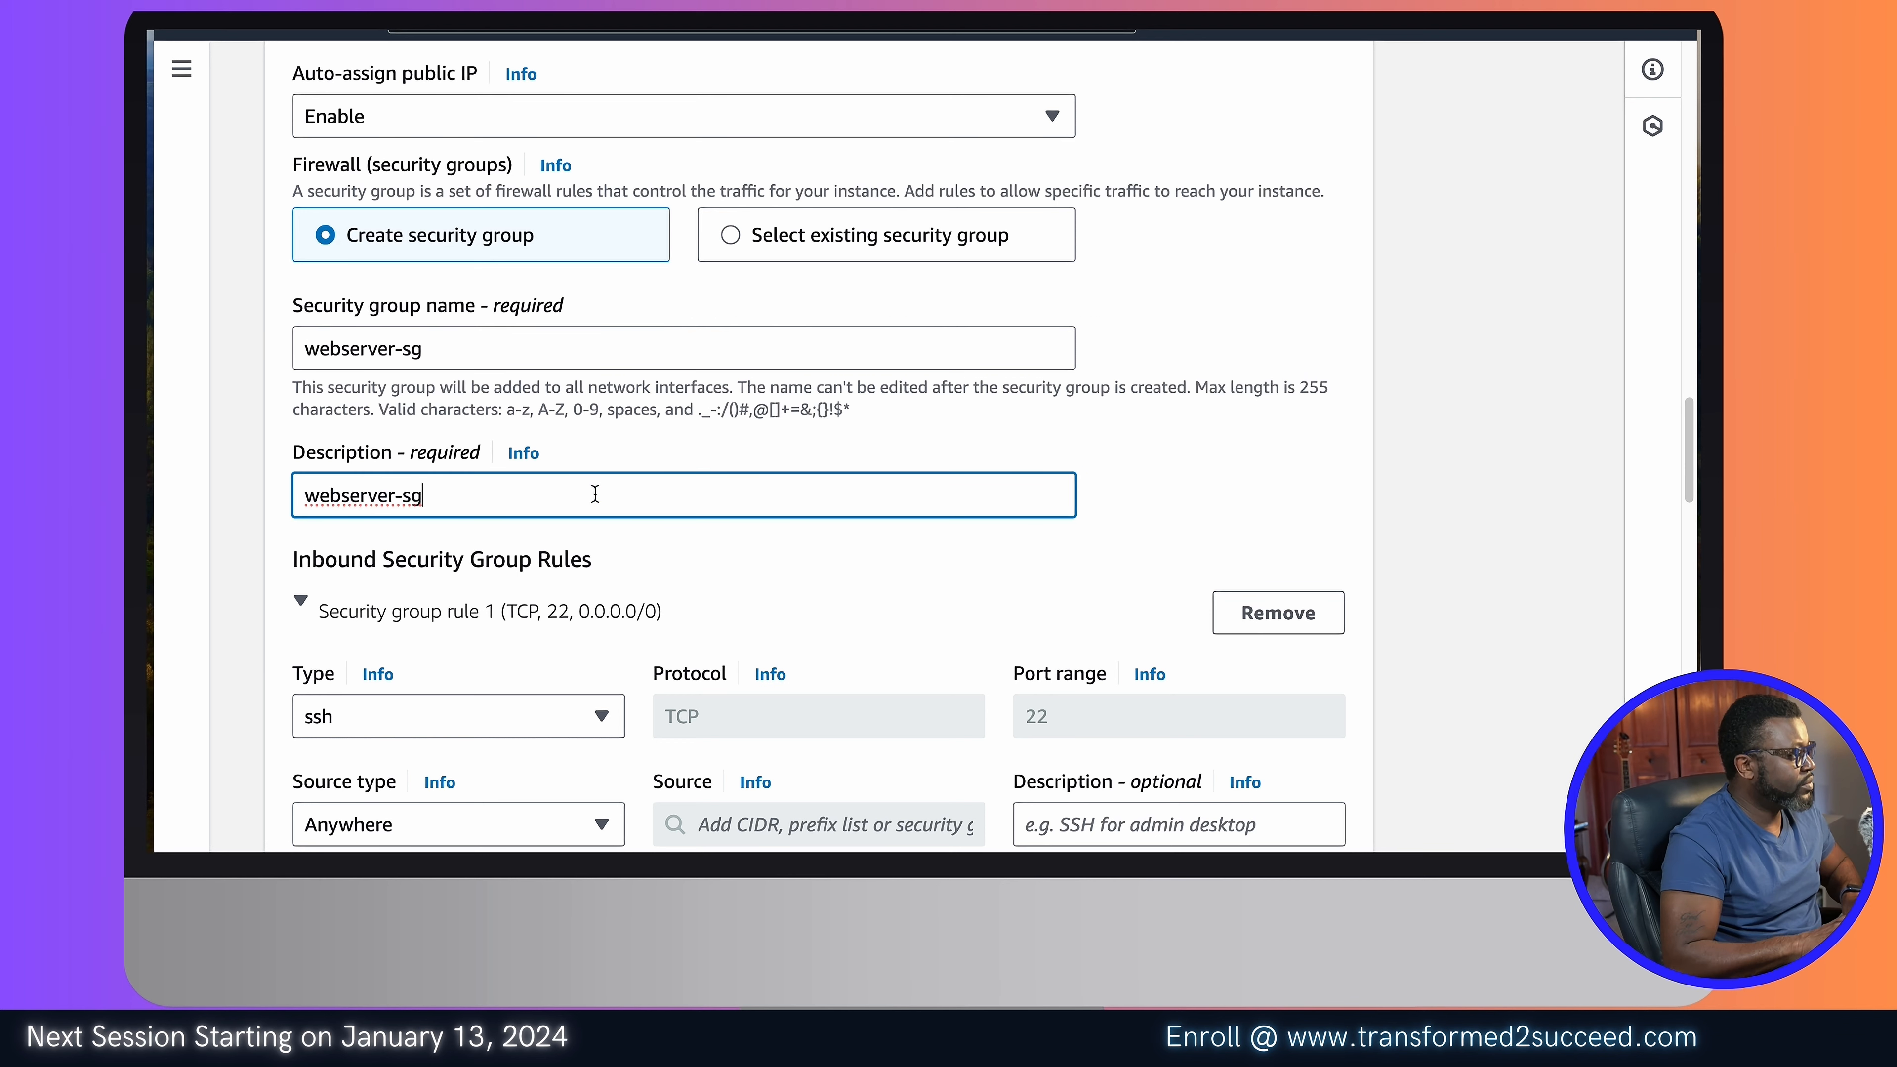
{"action": "left_click", "coordinate": [306, 495]}
{"action": "type", "text": "Secu"}
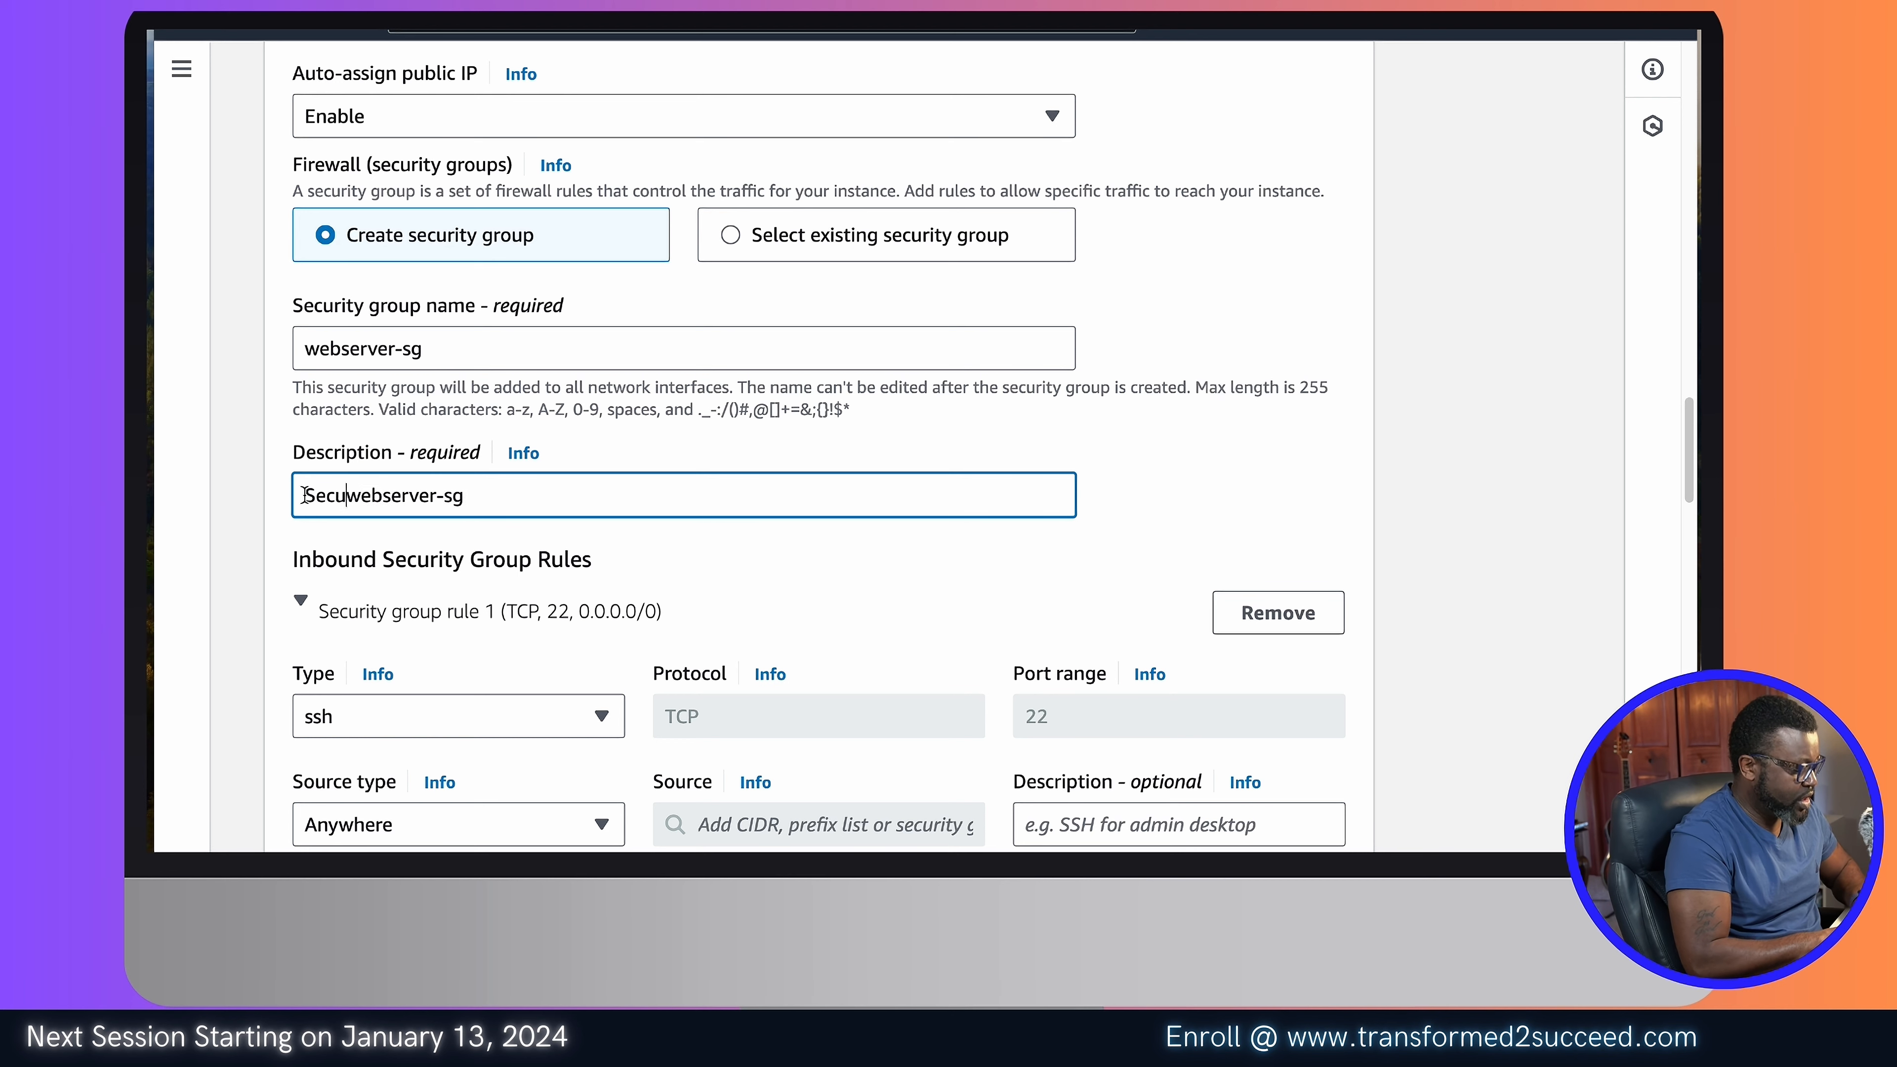
{"action": "type", "text": "rity Group fo"}
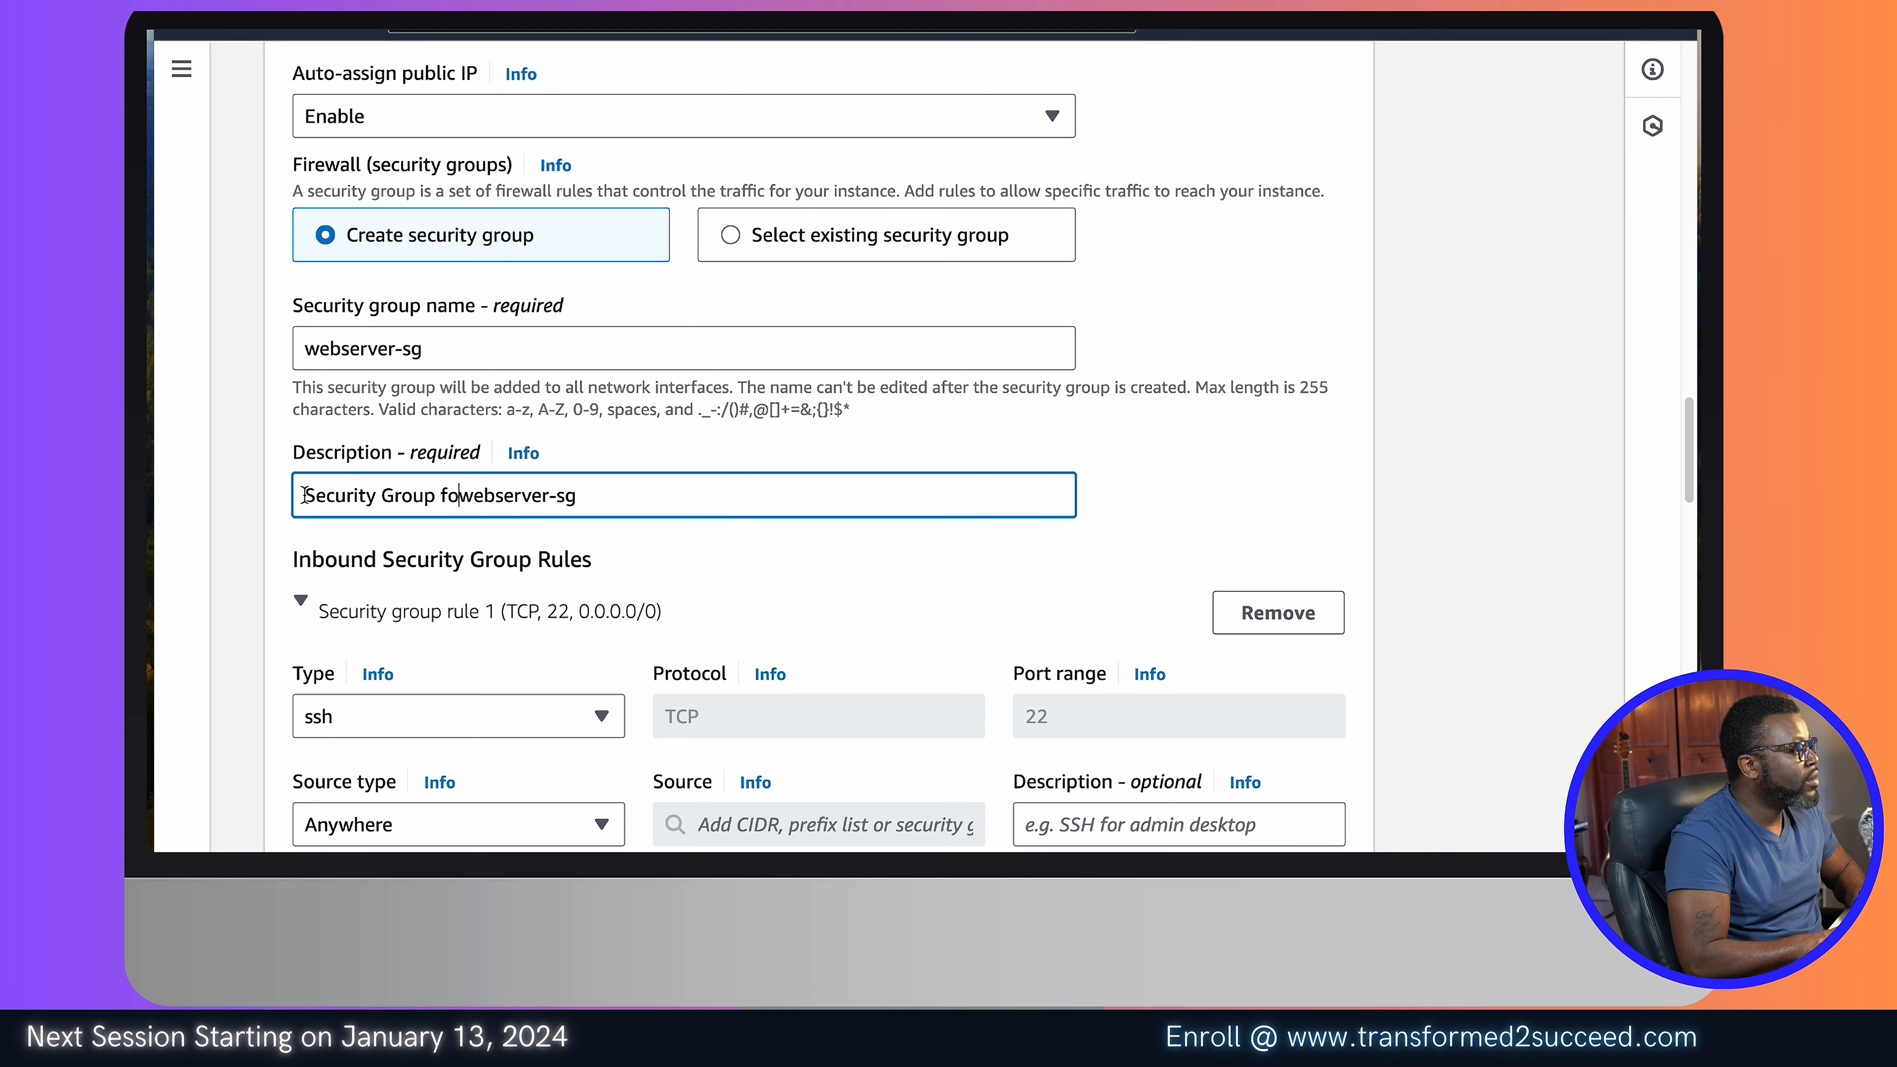
{"action": "type", "text": "r our"}
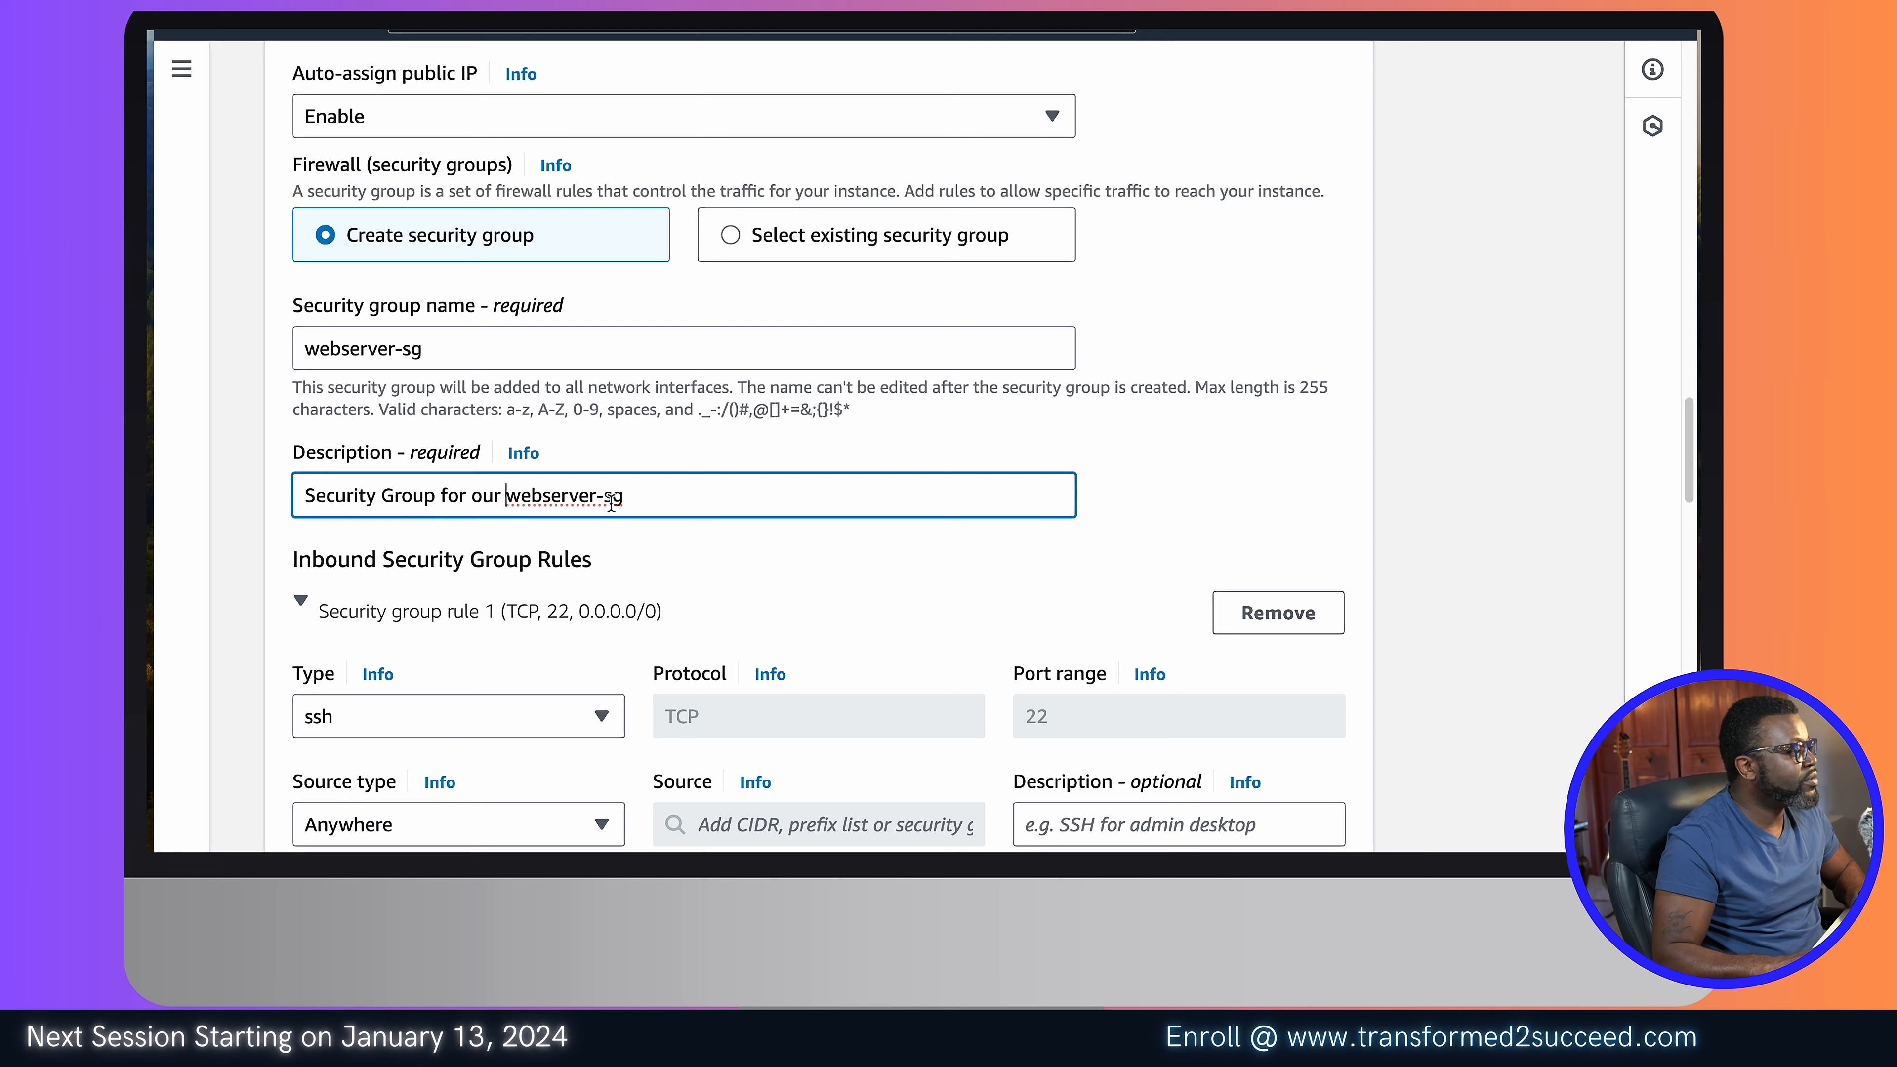
{"action": "left_click_drag", "start_coordinate": [597, 498], "coordinate": [661, 500]}
{"action": "key", "text": "BackSpace"}
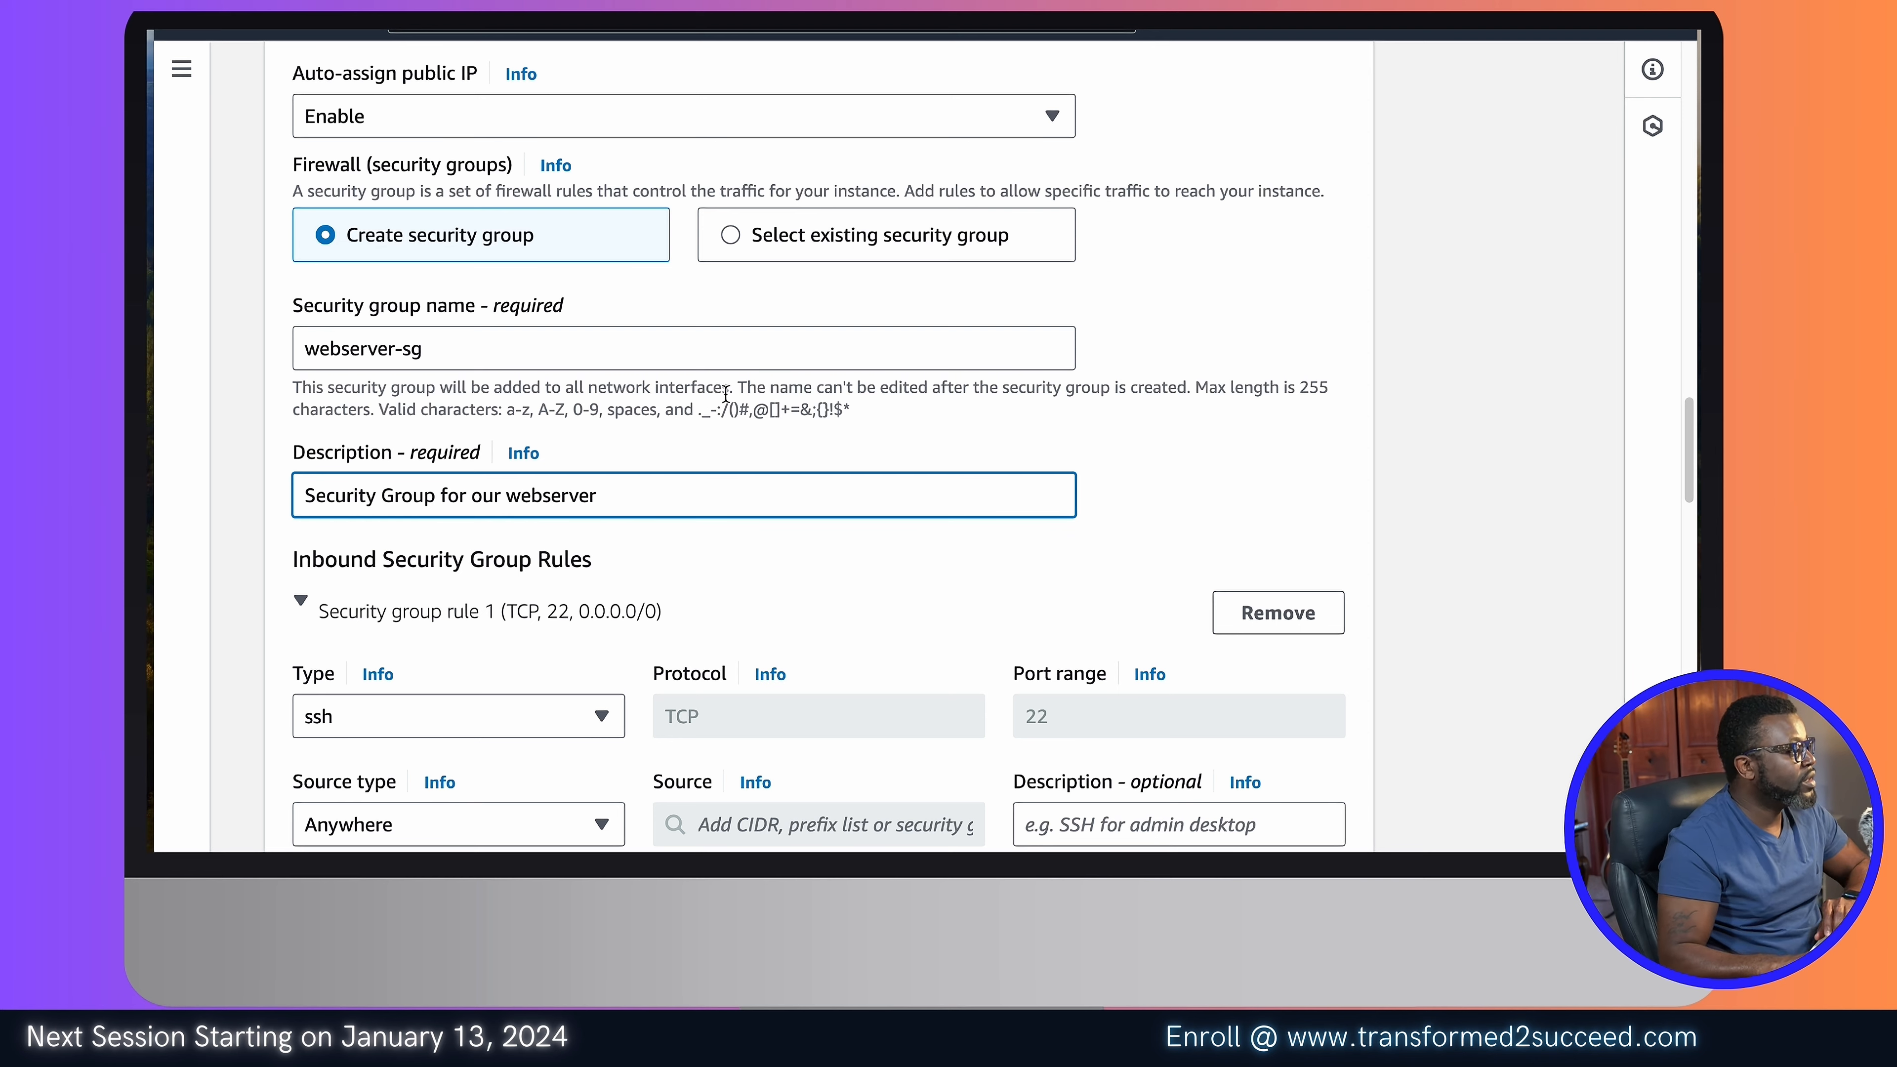
Step: Review the inbound SSH, HTTP and HTTPS security group rules, including their ports and sources
{"action": "scroll", "coordinate": [725, 393], "scroll_direction": "down", "scroll_amount": 5}
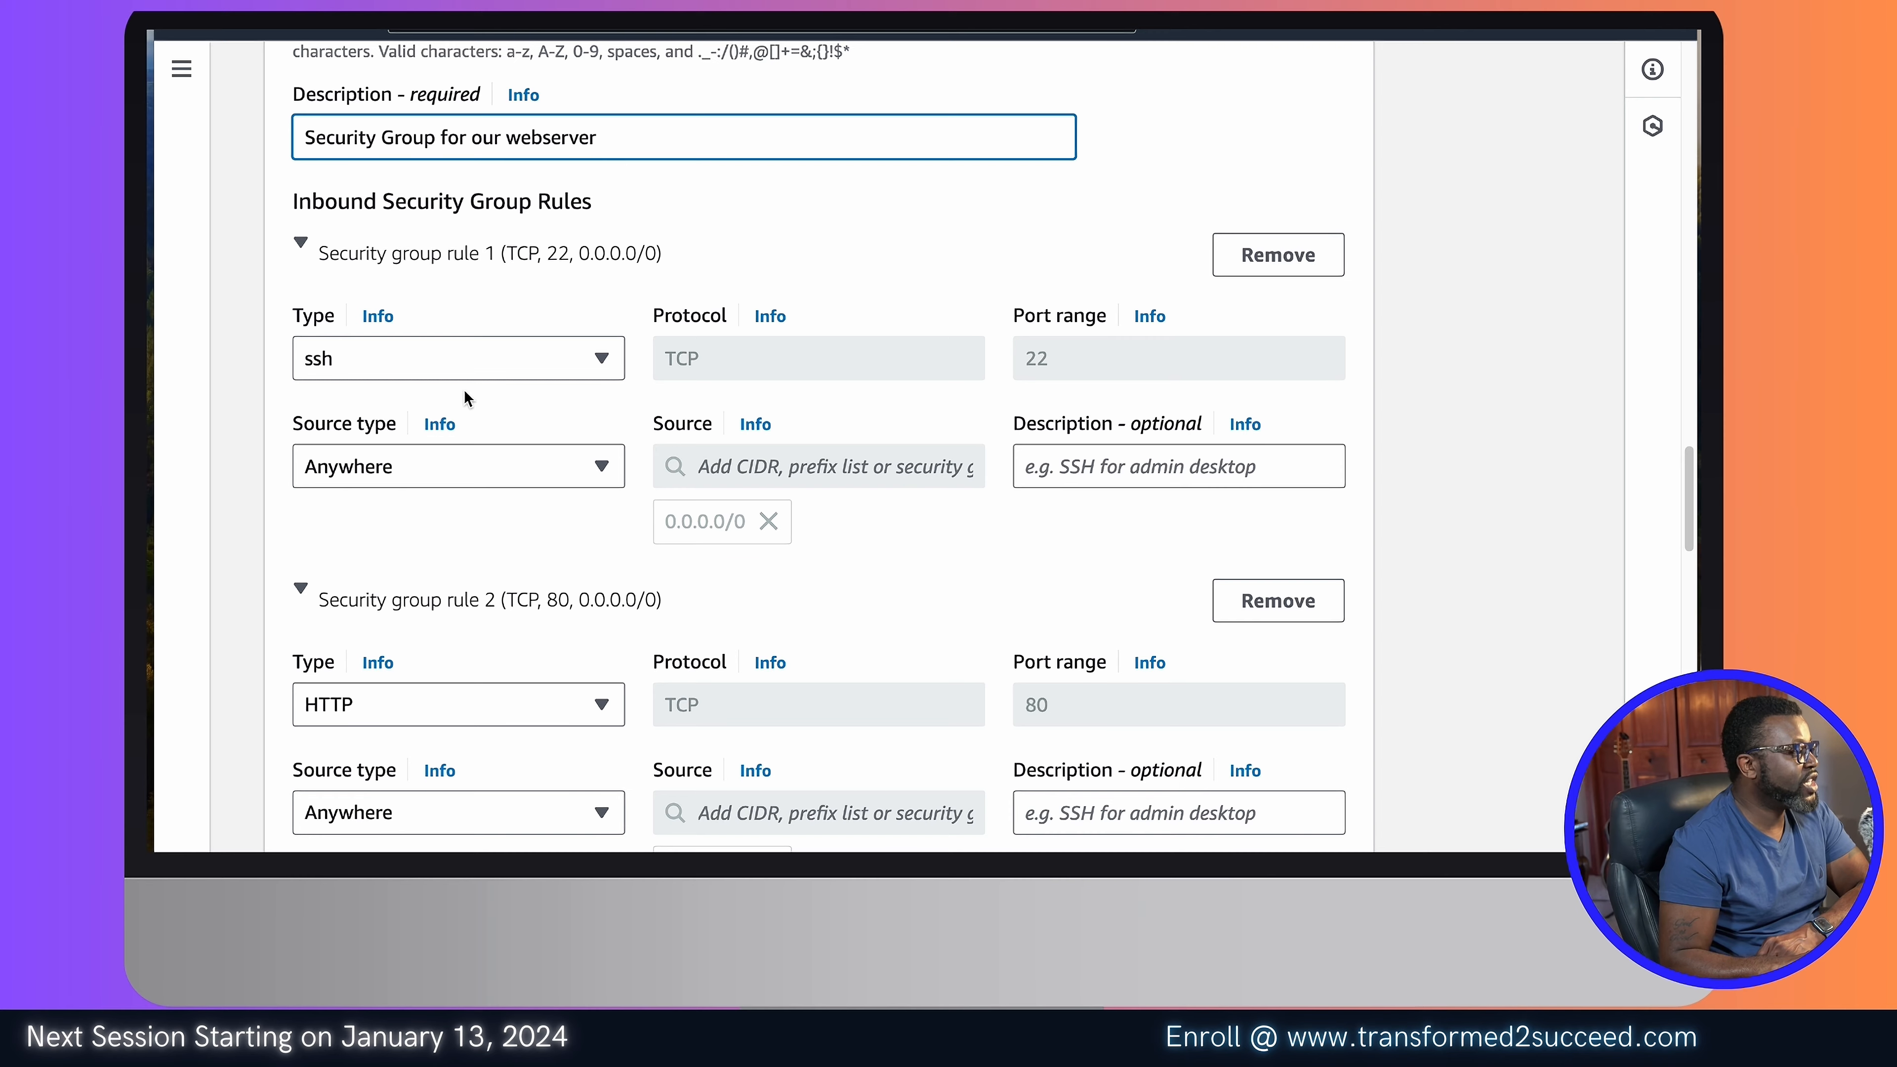
{"action": "scroll", "coordinate": [464, 390], "scroll_direction": "down", "scroll_amount": 5}
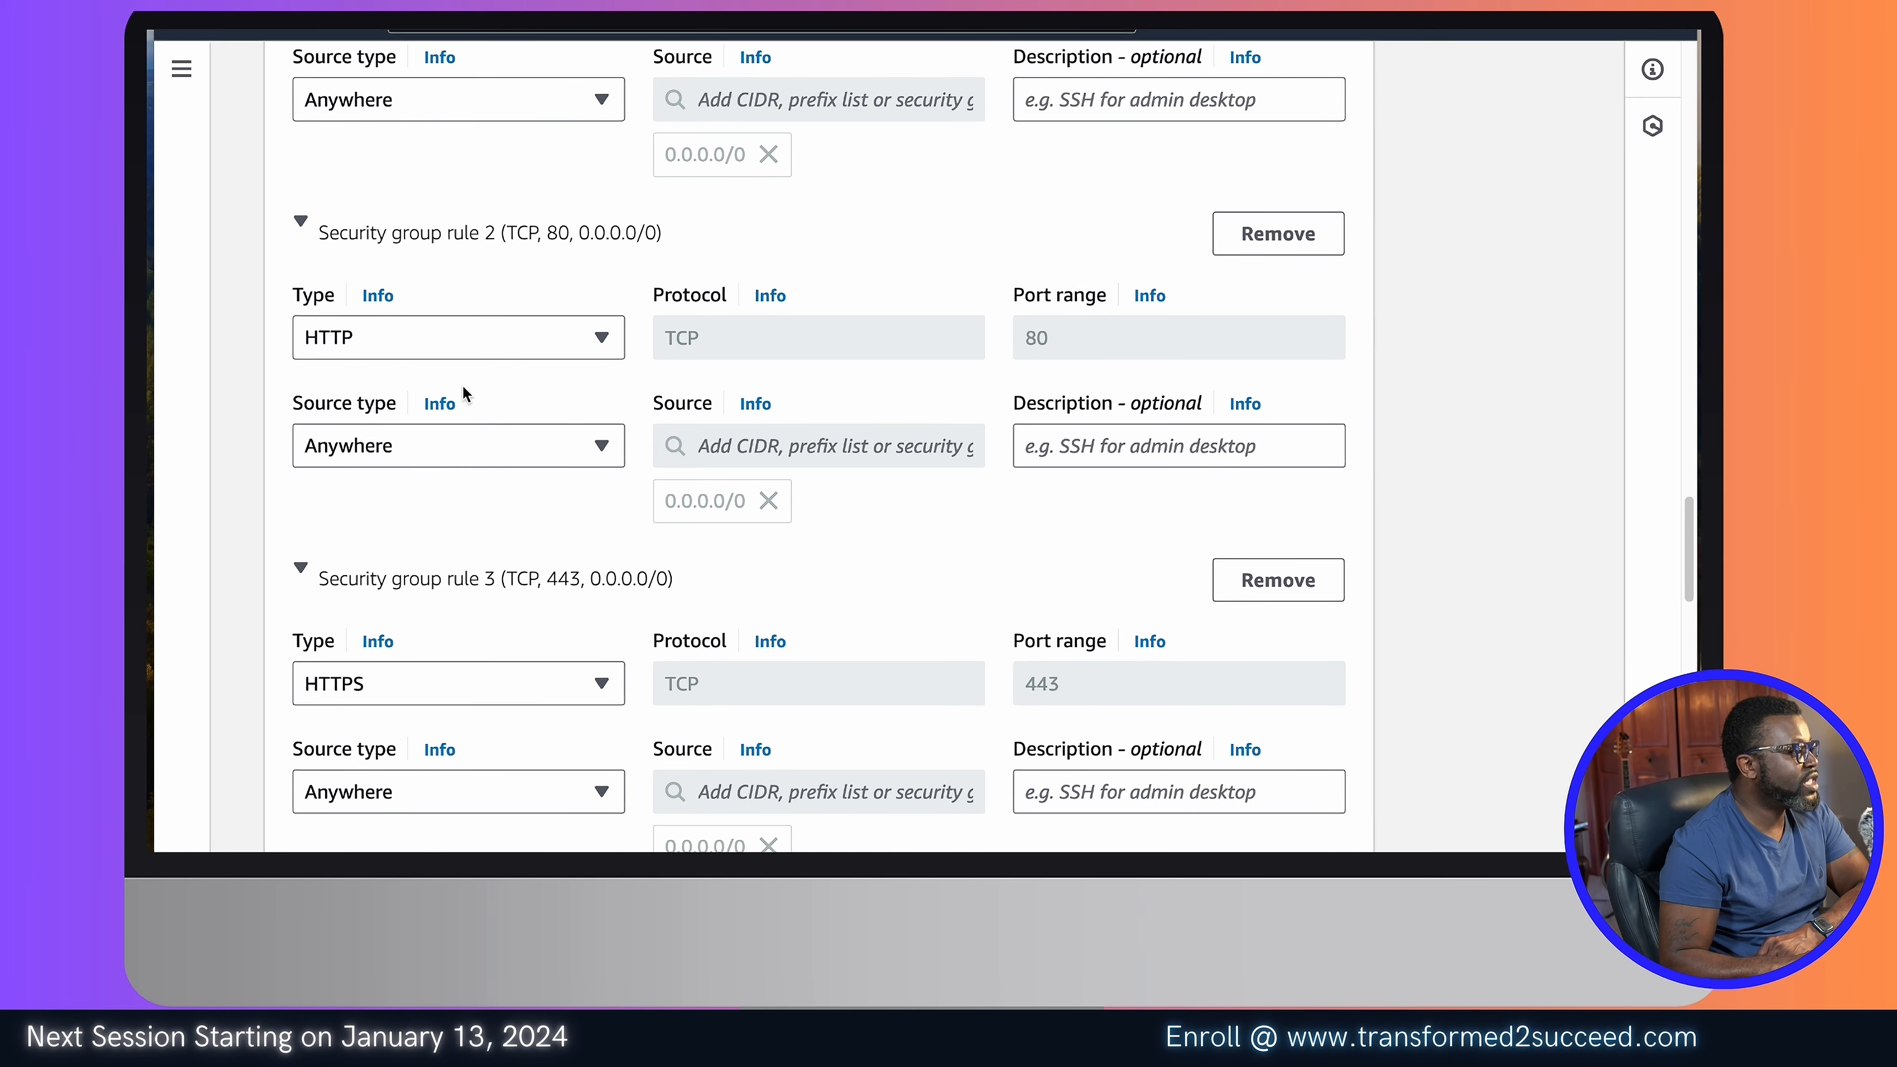
{"action": "scroll", "coordinate": [1060, 337], "scroll_direction": "up", "scroll_amount": 3}
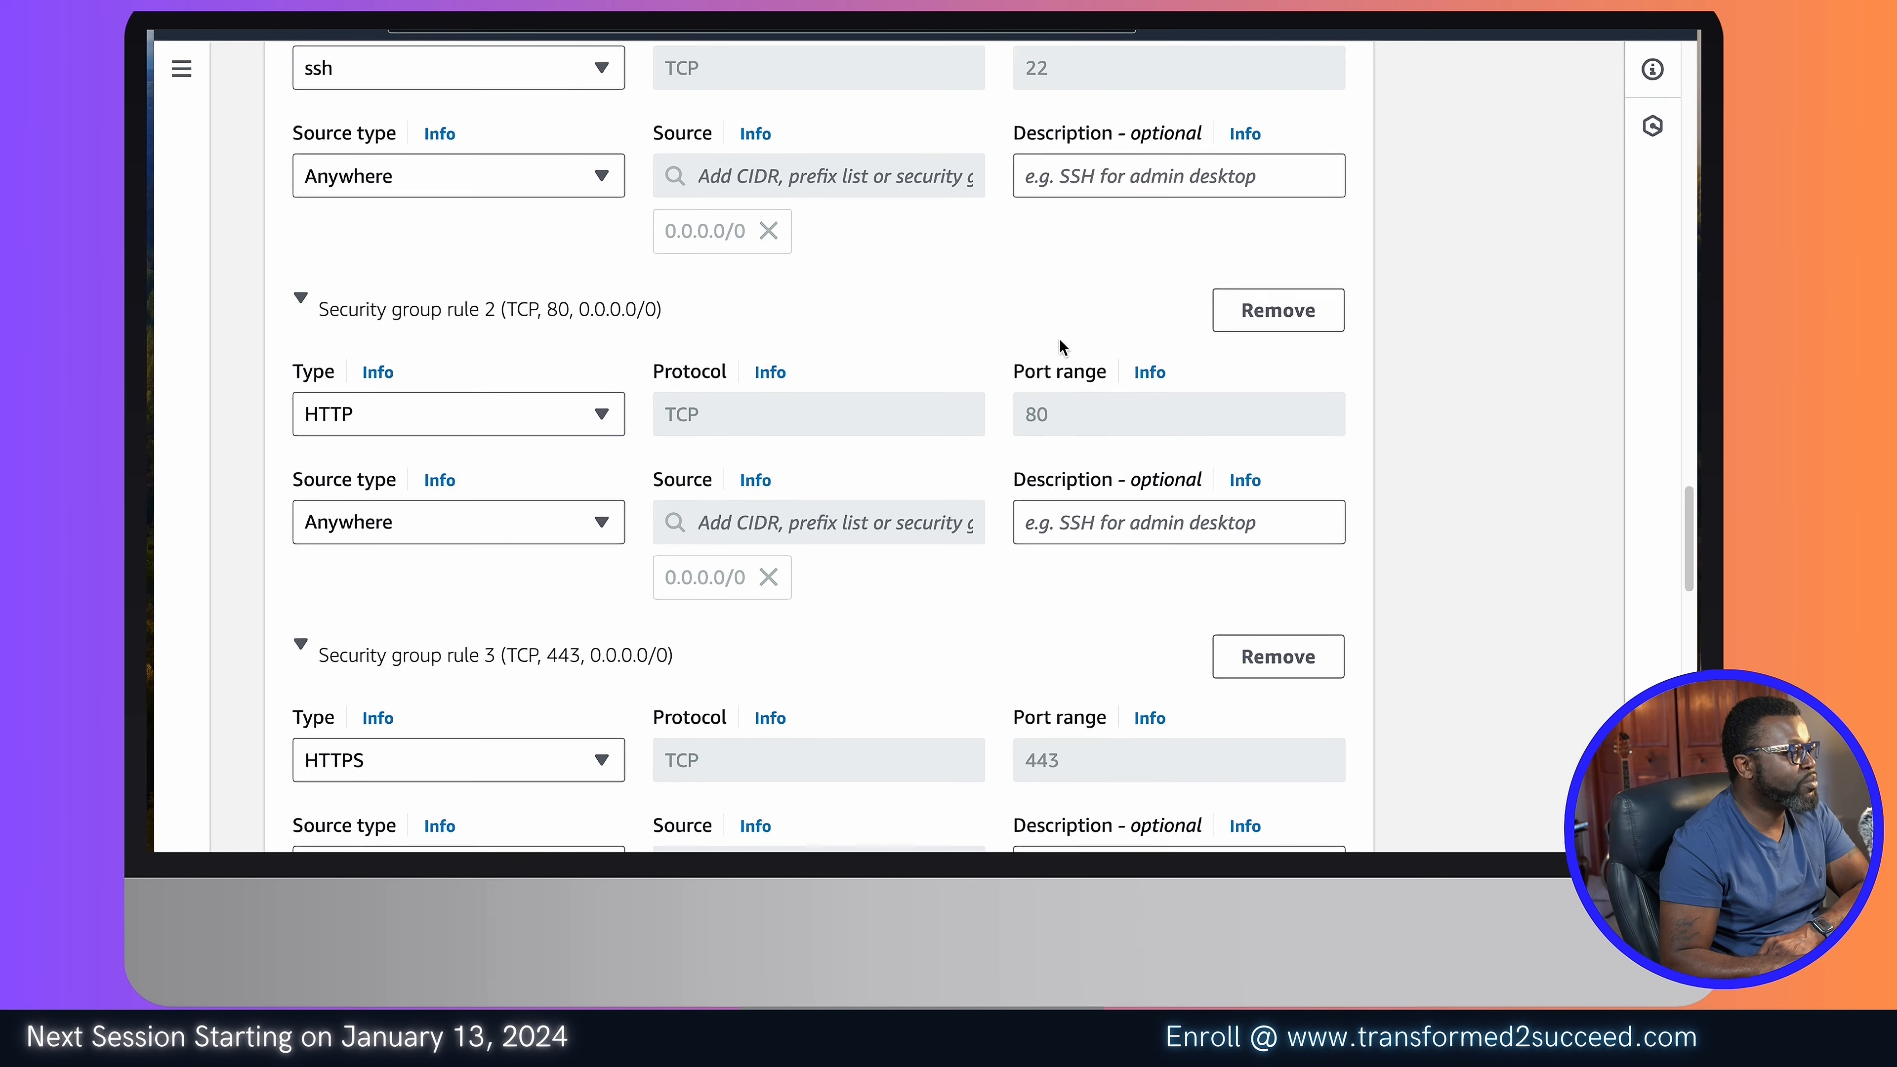
{"action": "scroll", "coordinate": [1055, 519], "scroll_direction": "down", "scroll_amount": 1}
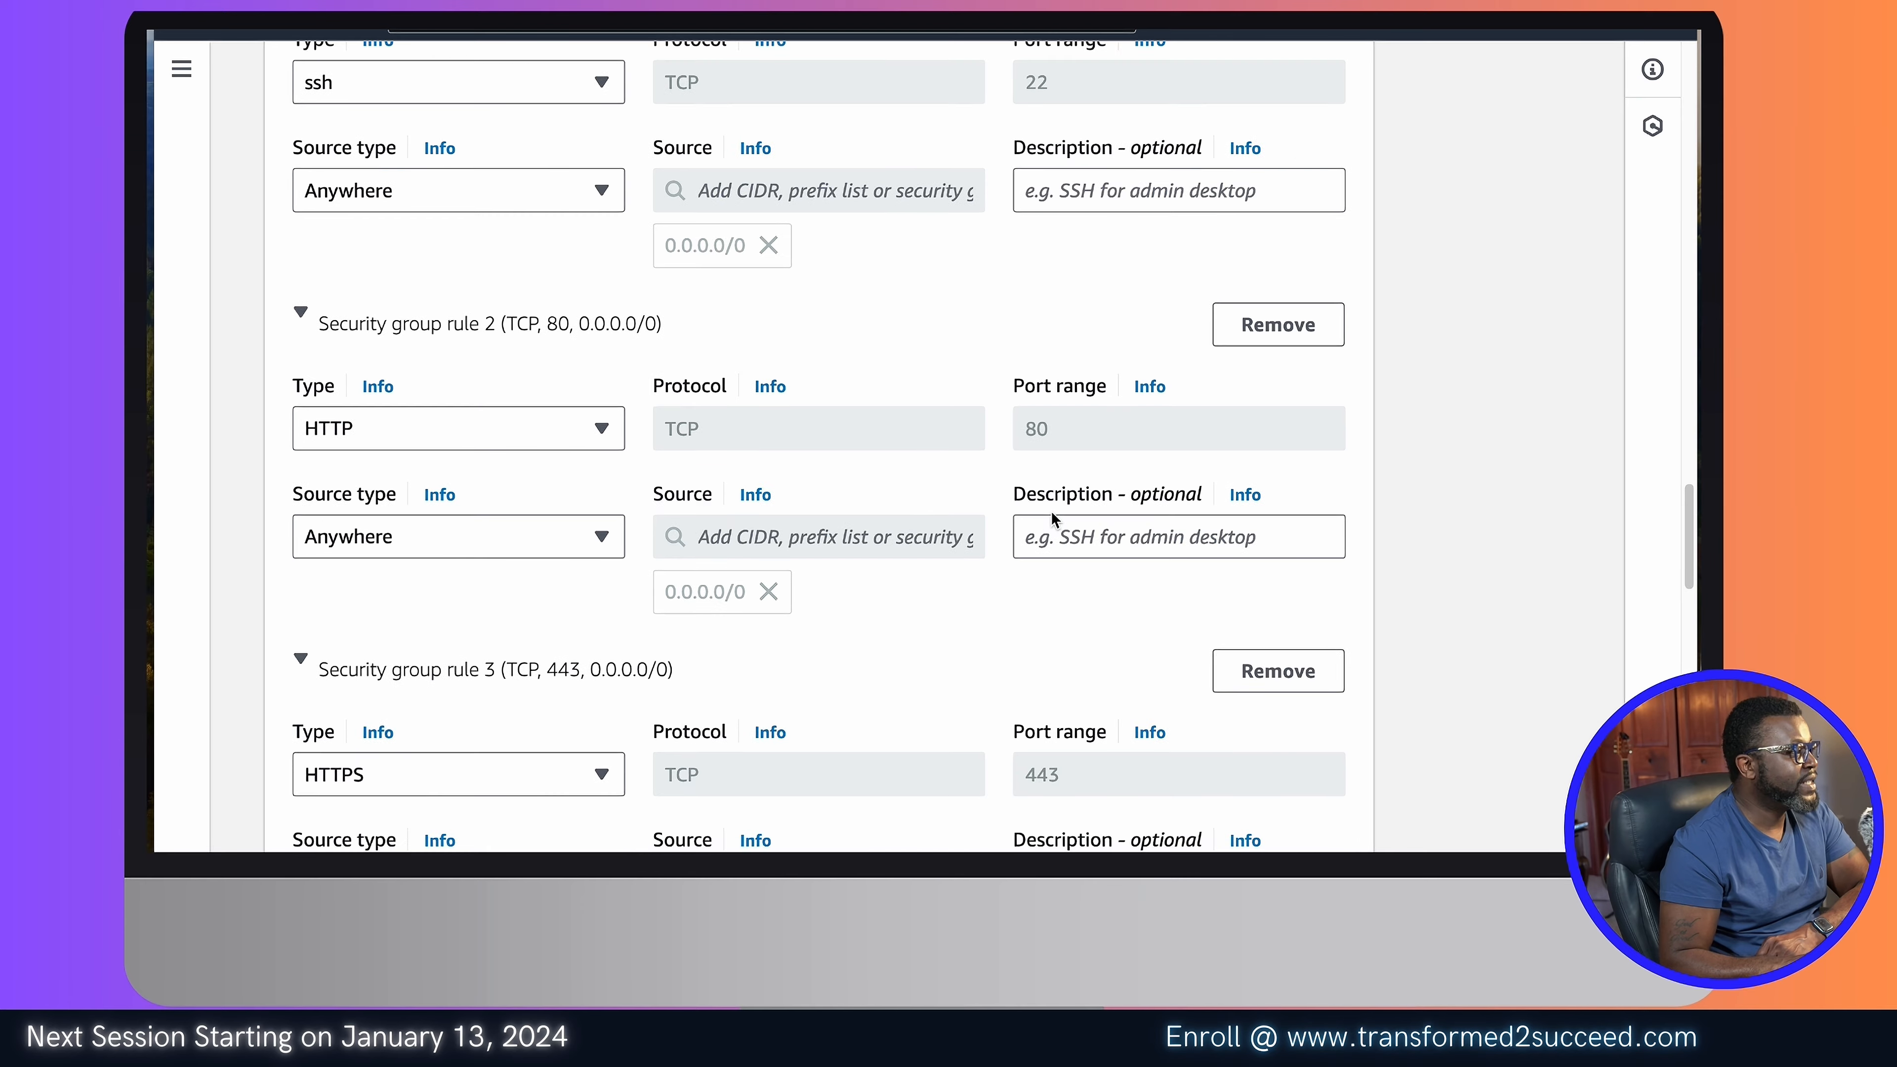
{"action": "scroll", "coordinate": [1055, 519], "scroll_direction": "up", "scroll_amount": 1}
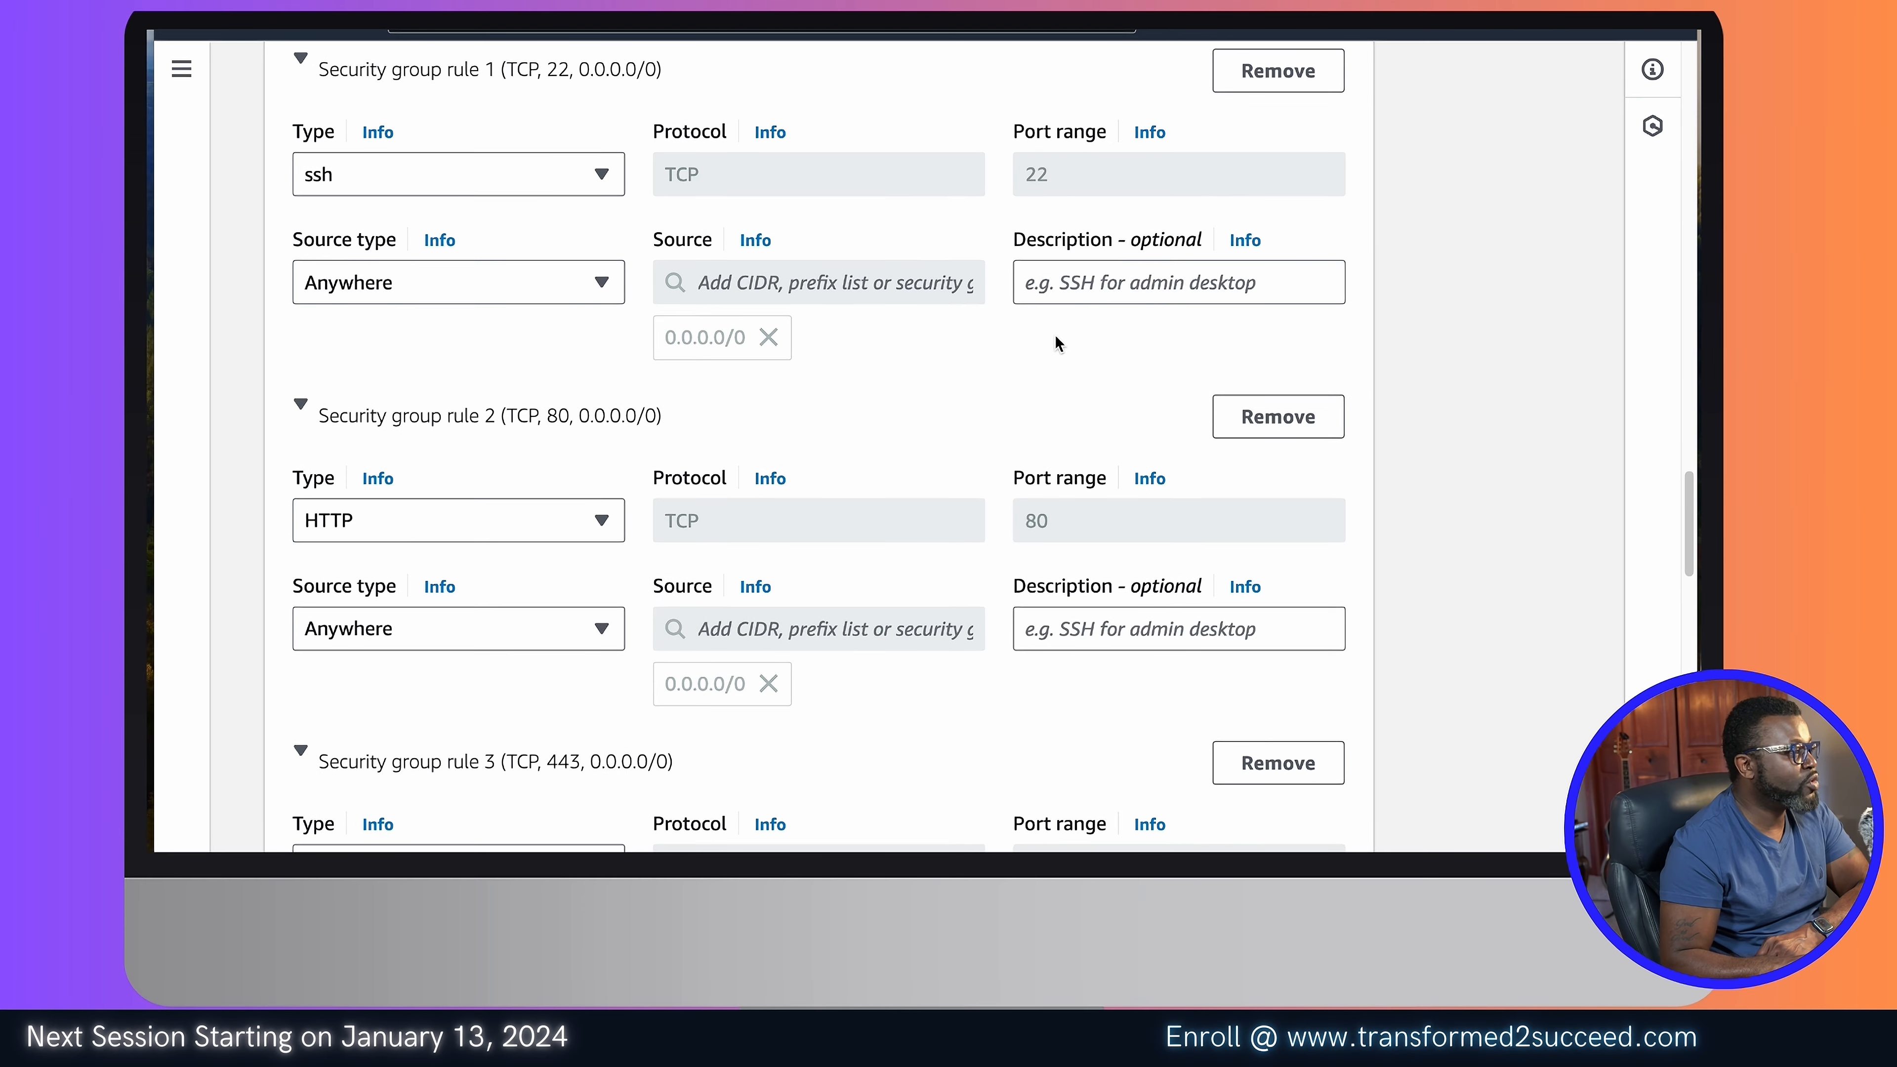
{"action": "scroll", "coordinate": [1055, 333], "scroll_direction": "down", "scroll_amount": 6}
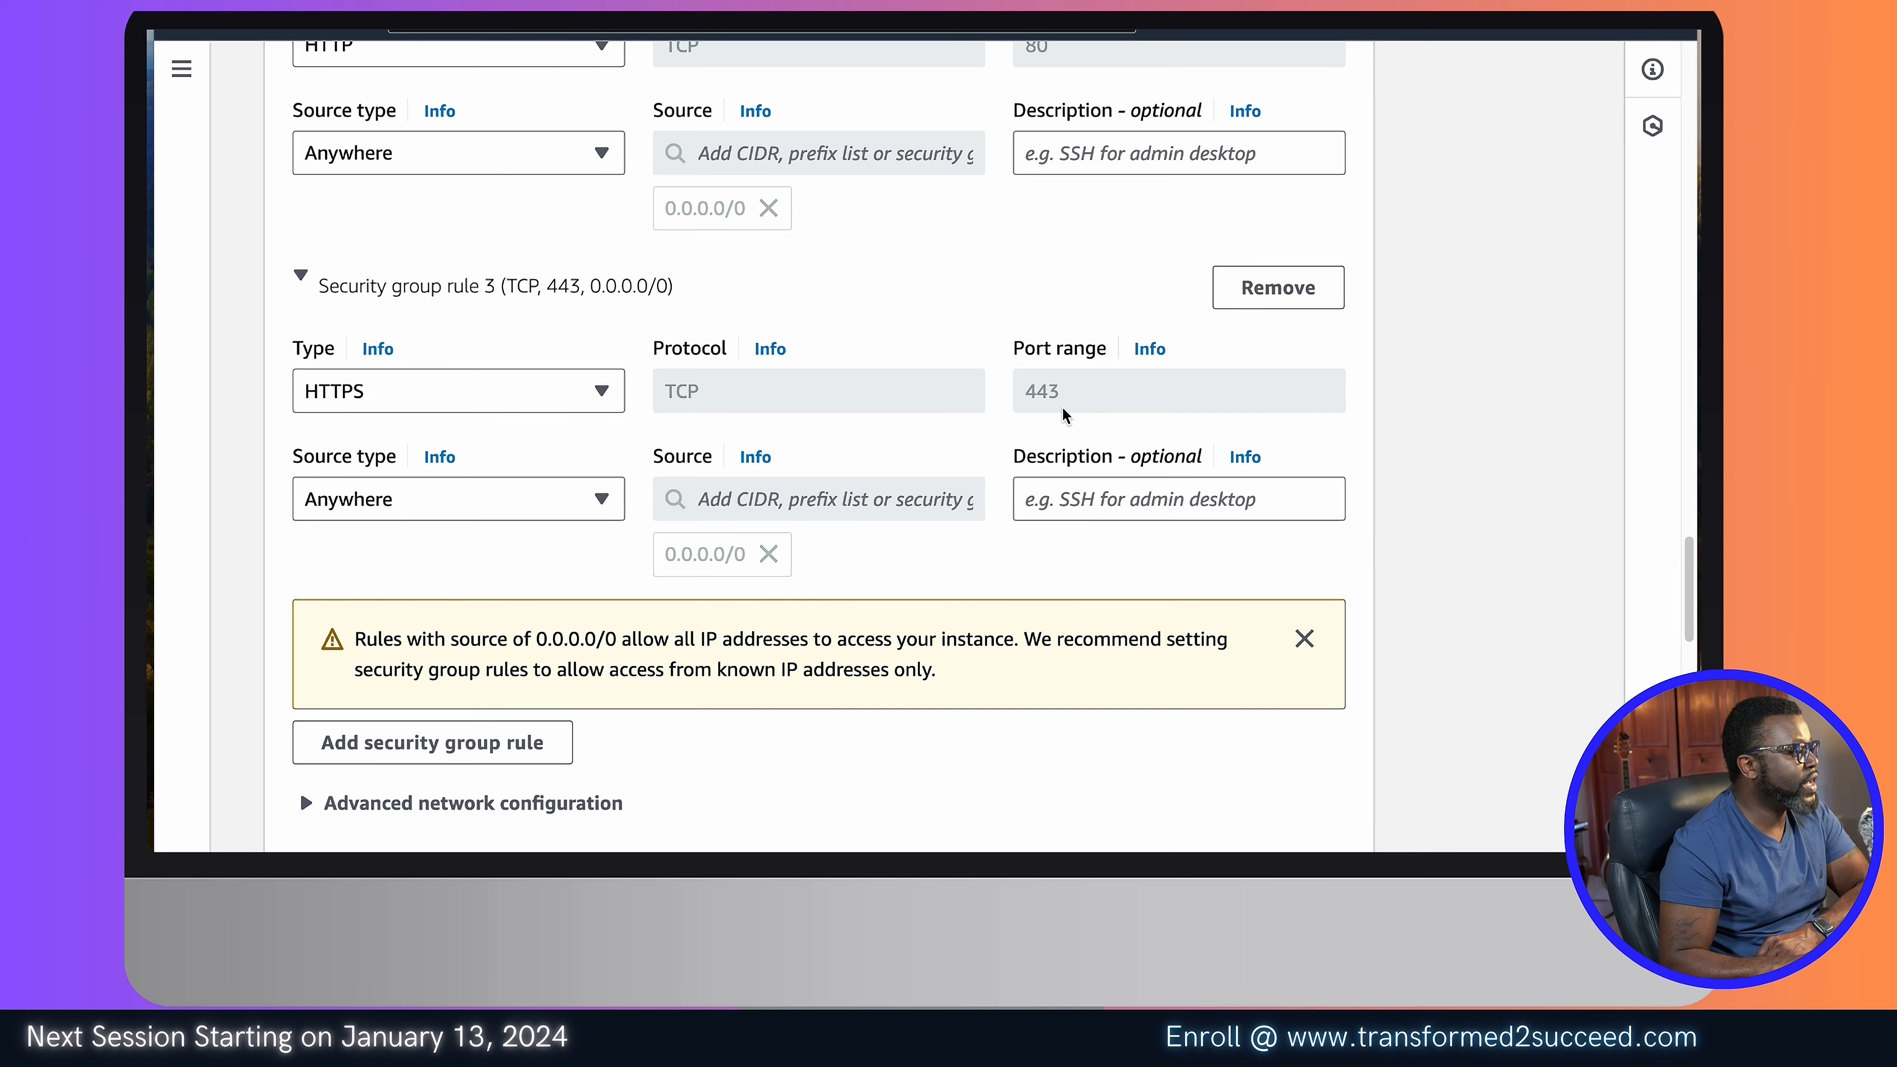
{"action": "scroll", "coordinate": [1064, 408], "scroll_direction": "down", "scroll_amount": 1}
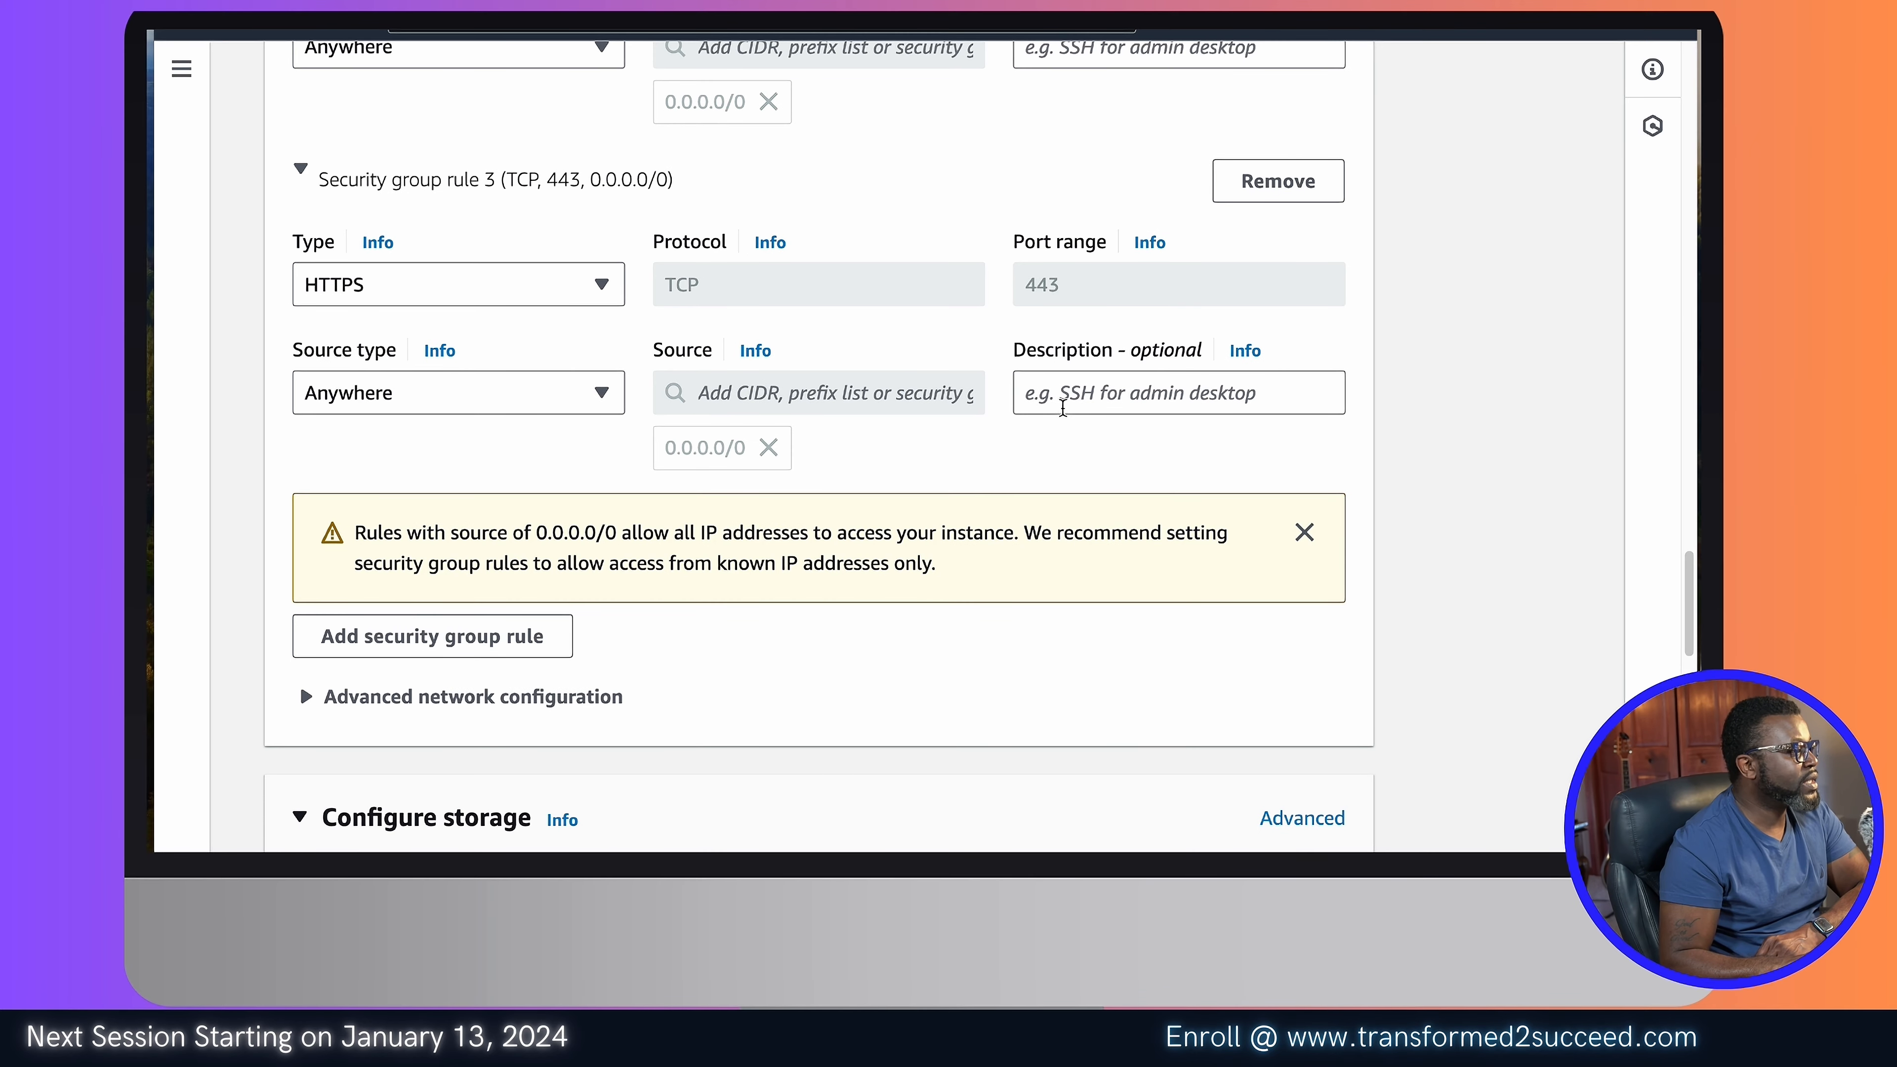
{"action": "scroll", "coordinate": [1049, 293], "scroll_direction": "up", "scroll_amount": 1}
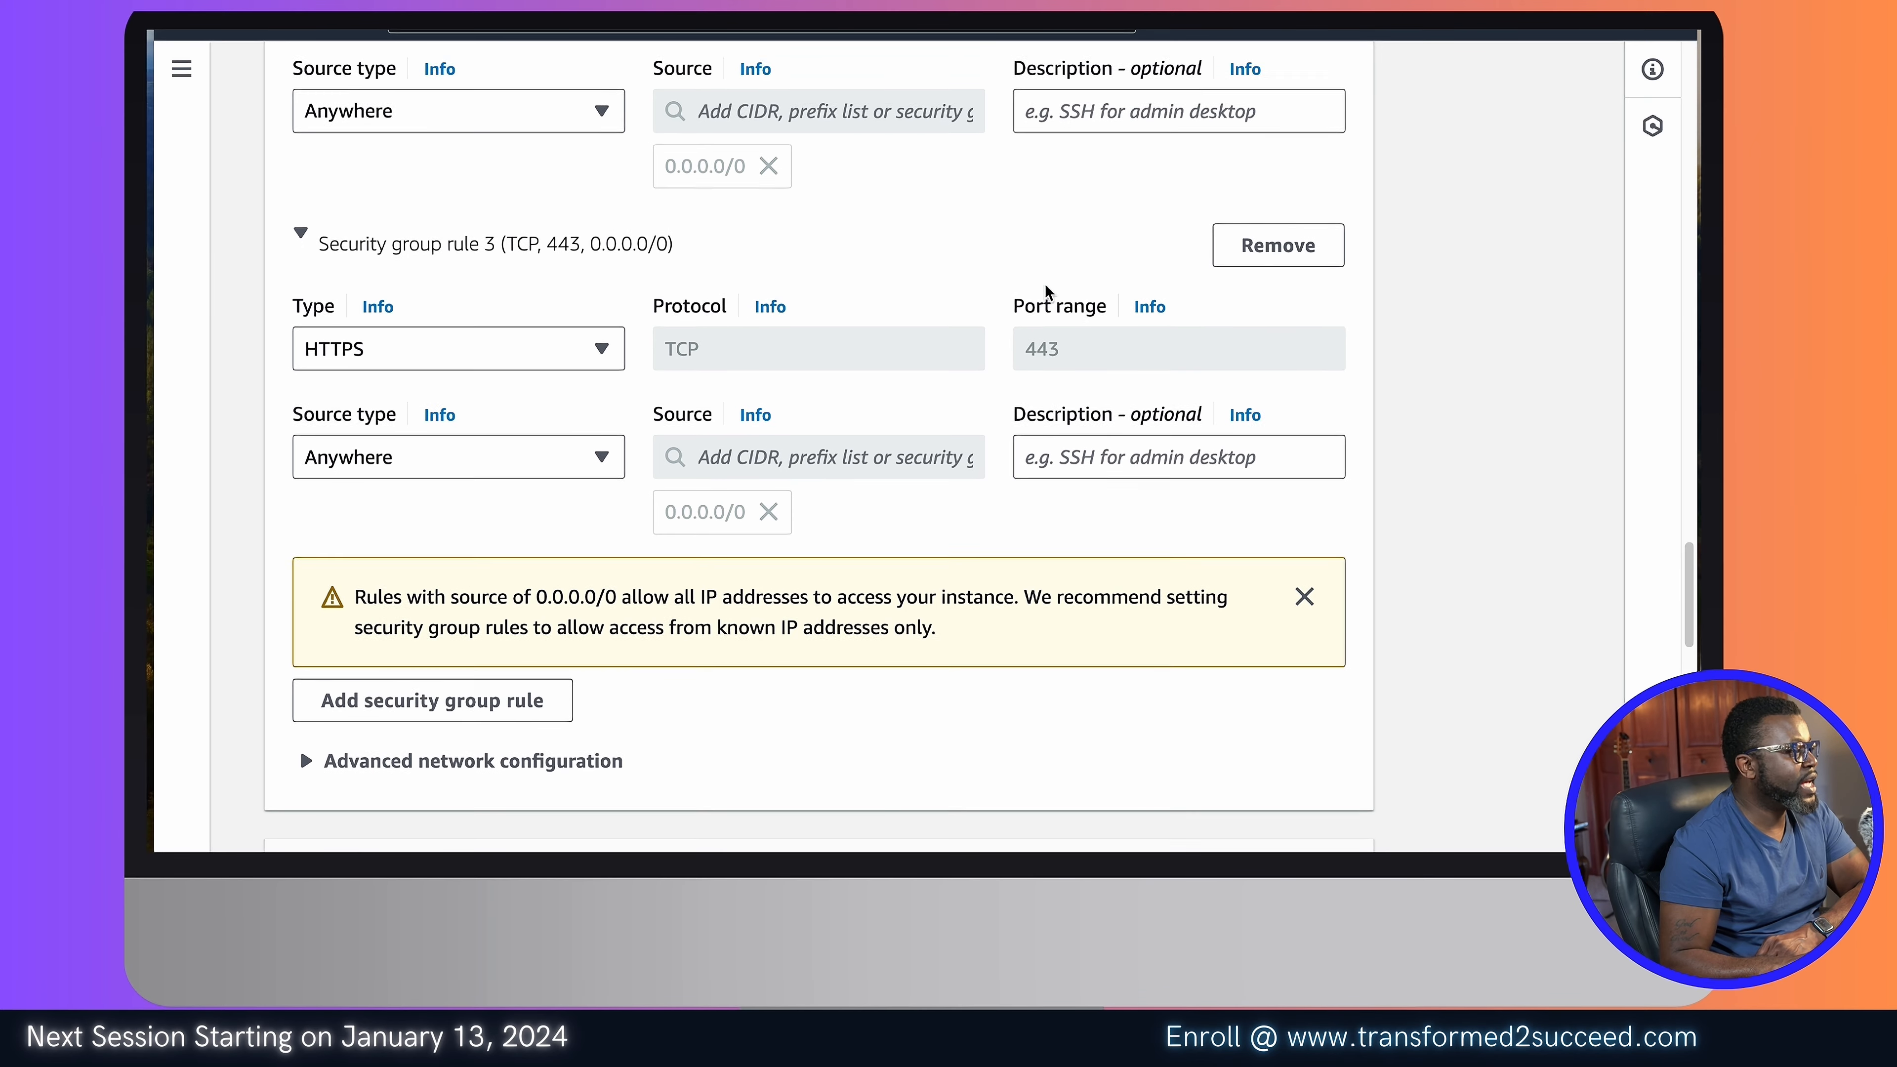
{"action": "scroll", "coordinate": [1049, 296], "scroll_direction": "up", "scroll_amount": 1}
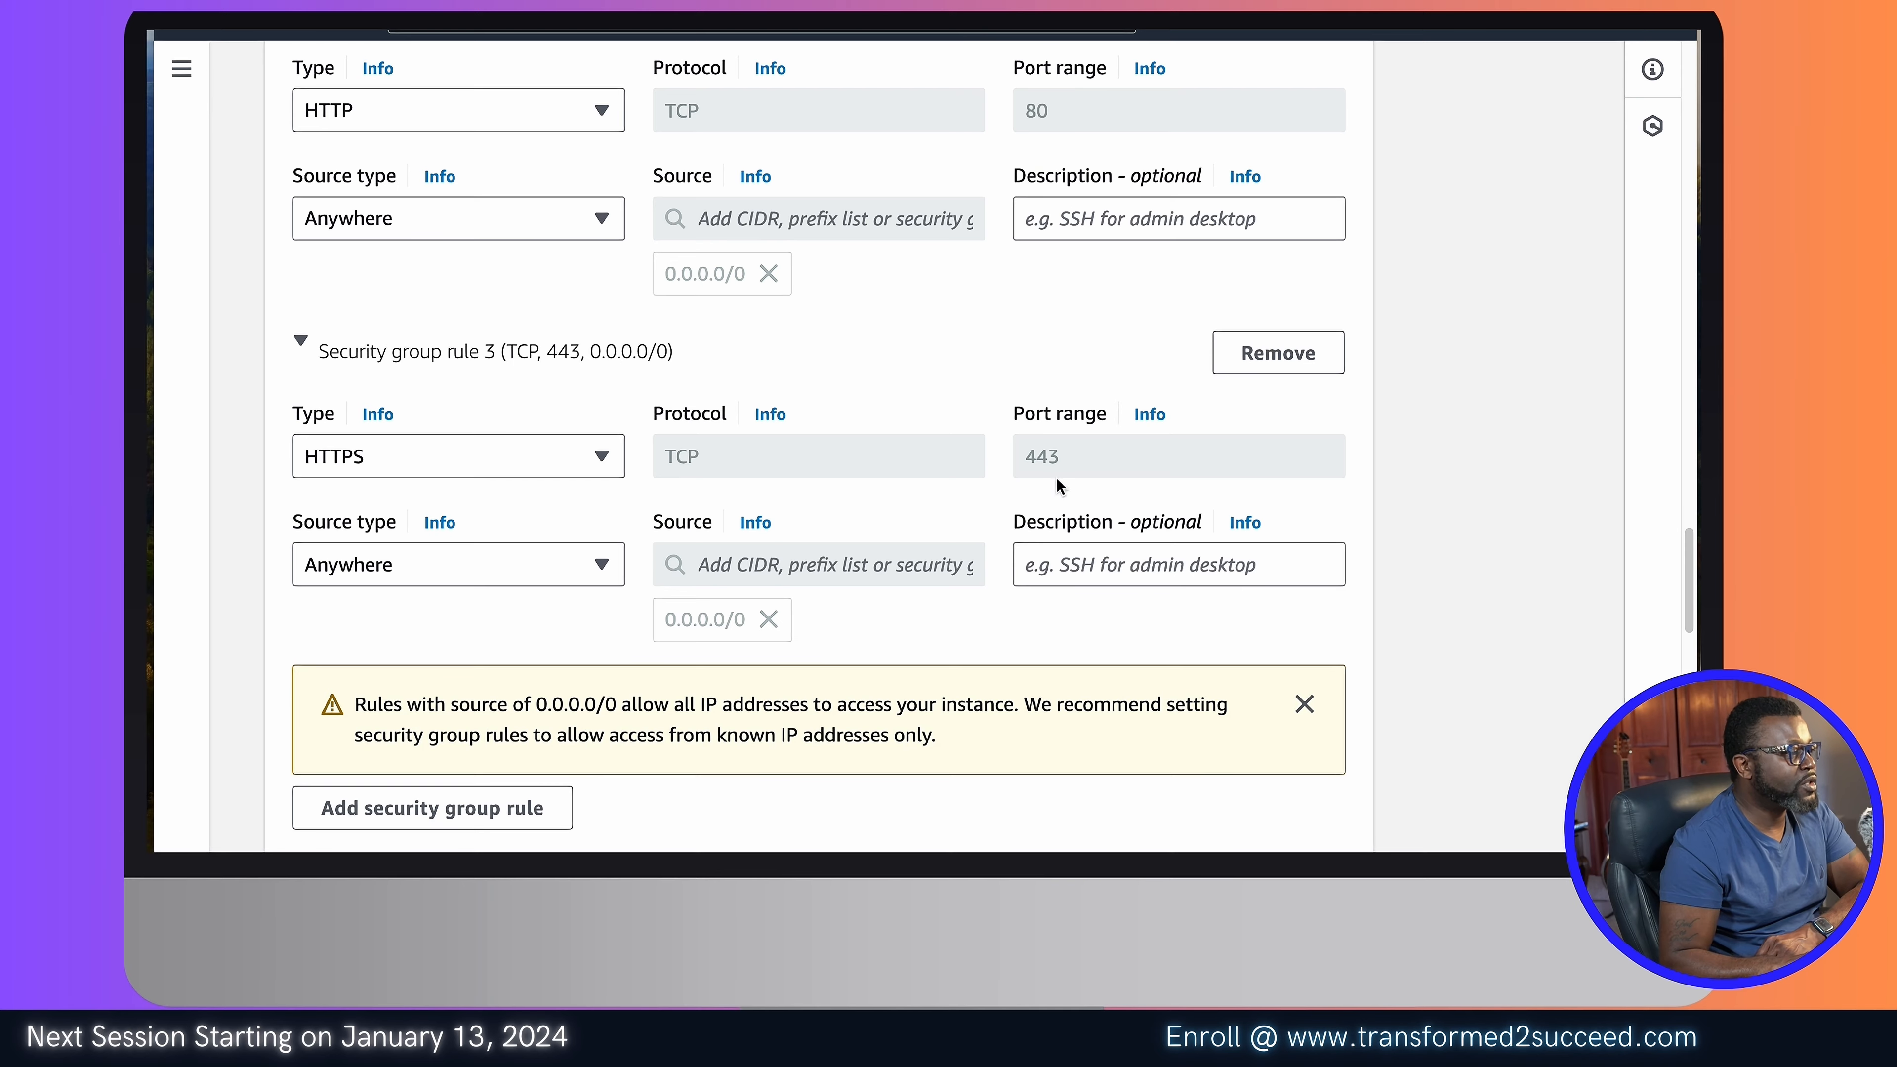
{"action": "scroll", "coordinate": [969, 433], "scroll_direction": "down", "scroll_amount": 2}
{"action": "scroll", "coordinate": [970, 433], "scroll_direction": "down", "scroll_amount": 3}
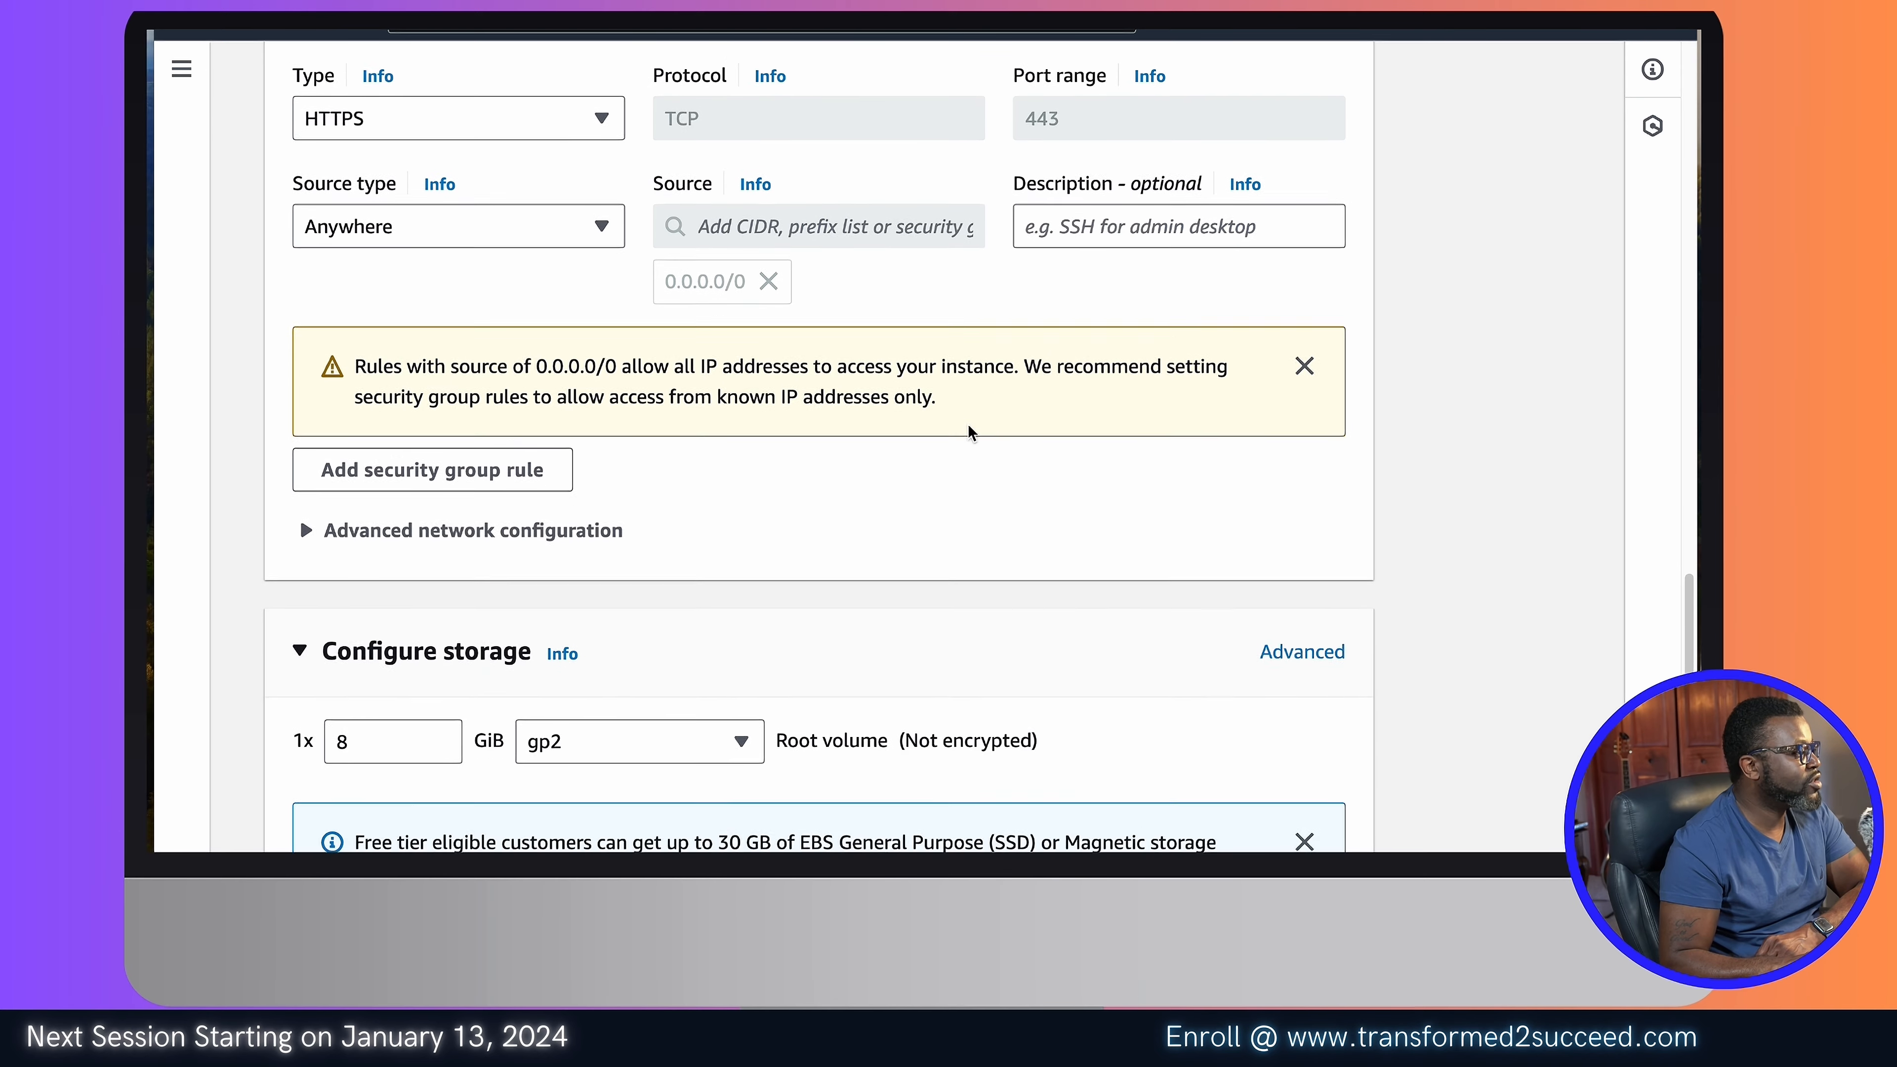
Step: Review the storage configuration and the launch summary, including instance count, image, instance type, firewall and volumes
{"action": "scroll", "coordinate": [969, 433], "scroll_direction": "down", "scroll_amount": 4}
{"action": "scroll", "coordinate": [971, 432], "scroll_direction": "down", "scroll_amount": 1}
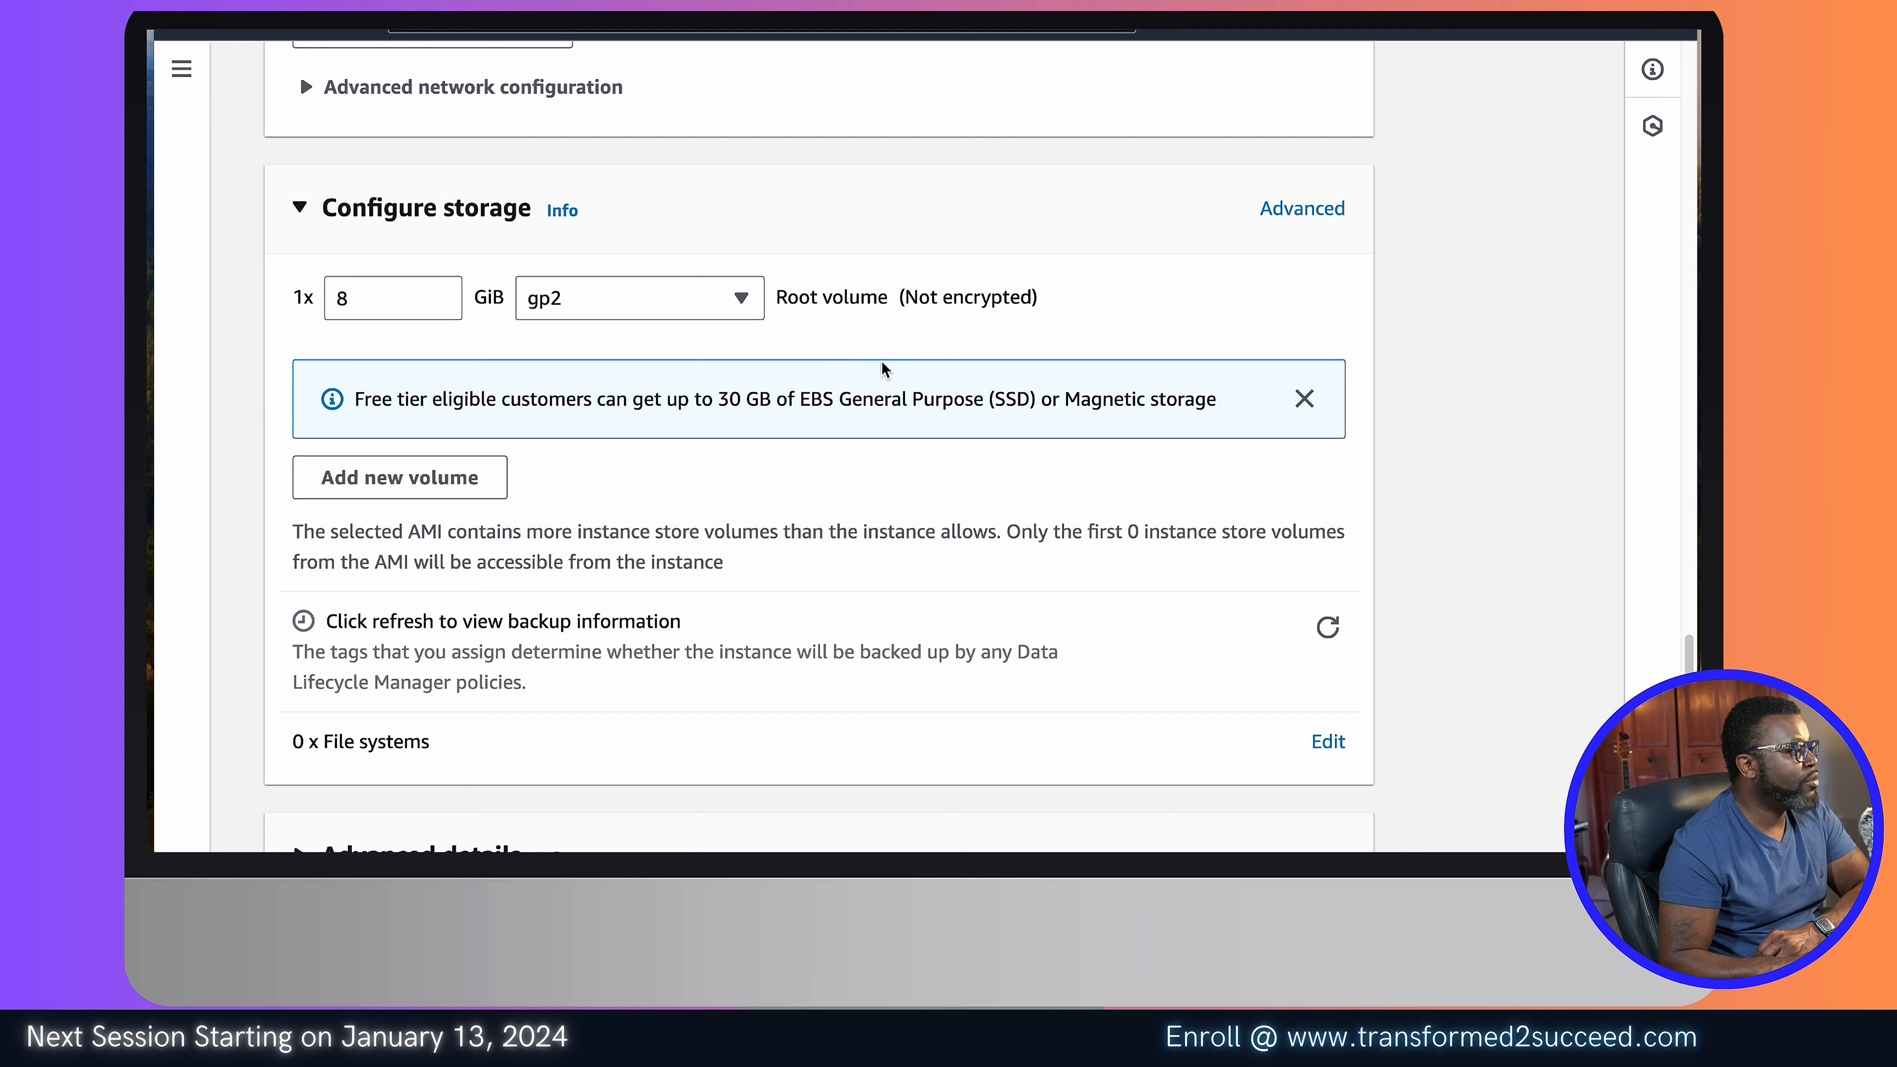
{"action": "scroll", "coordinate": [1068, 381], "scroll_direction": "down", "scroll_amount": 3}
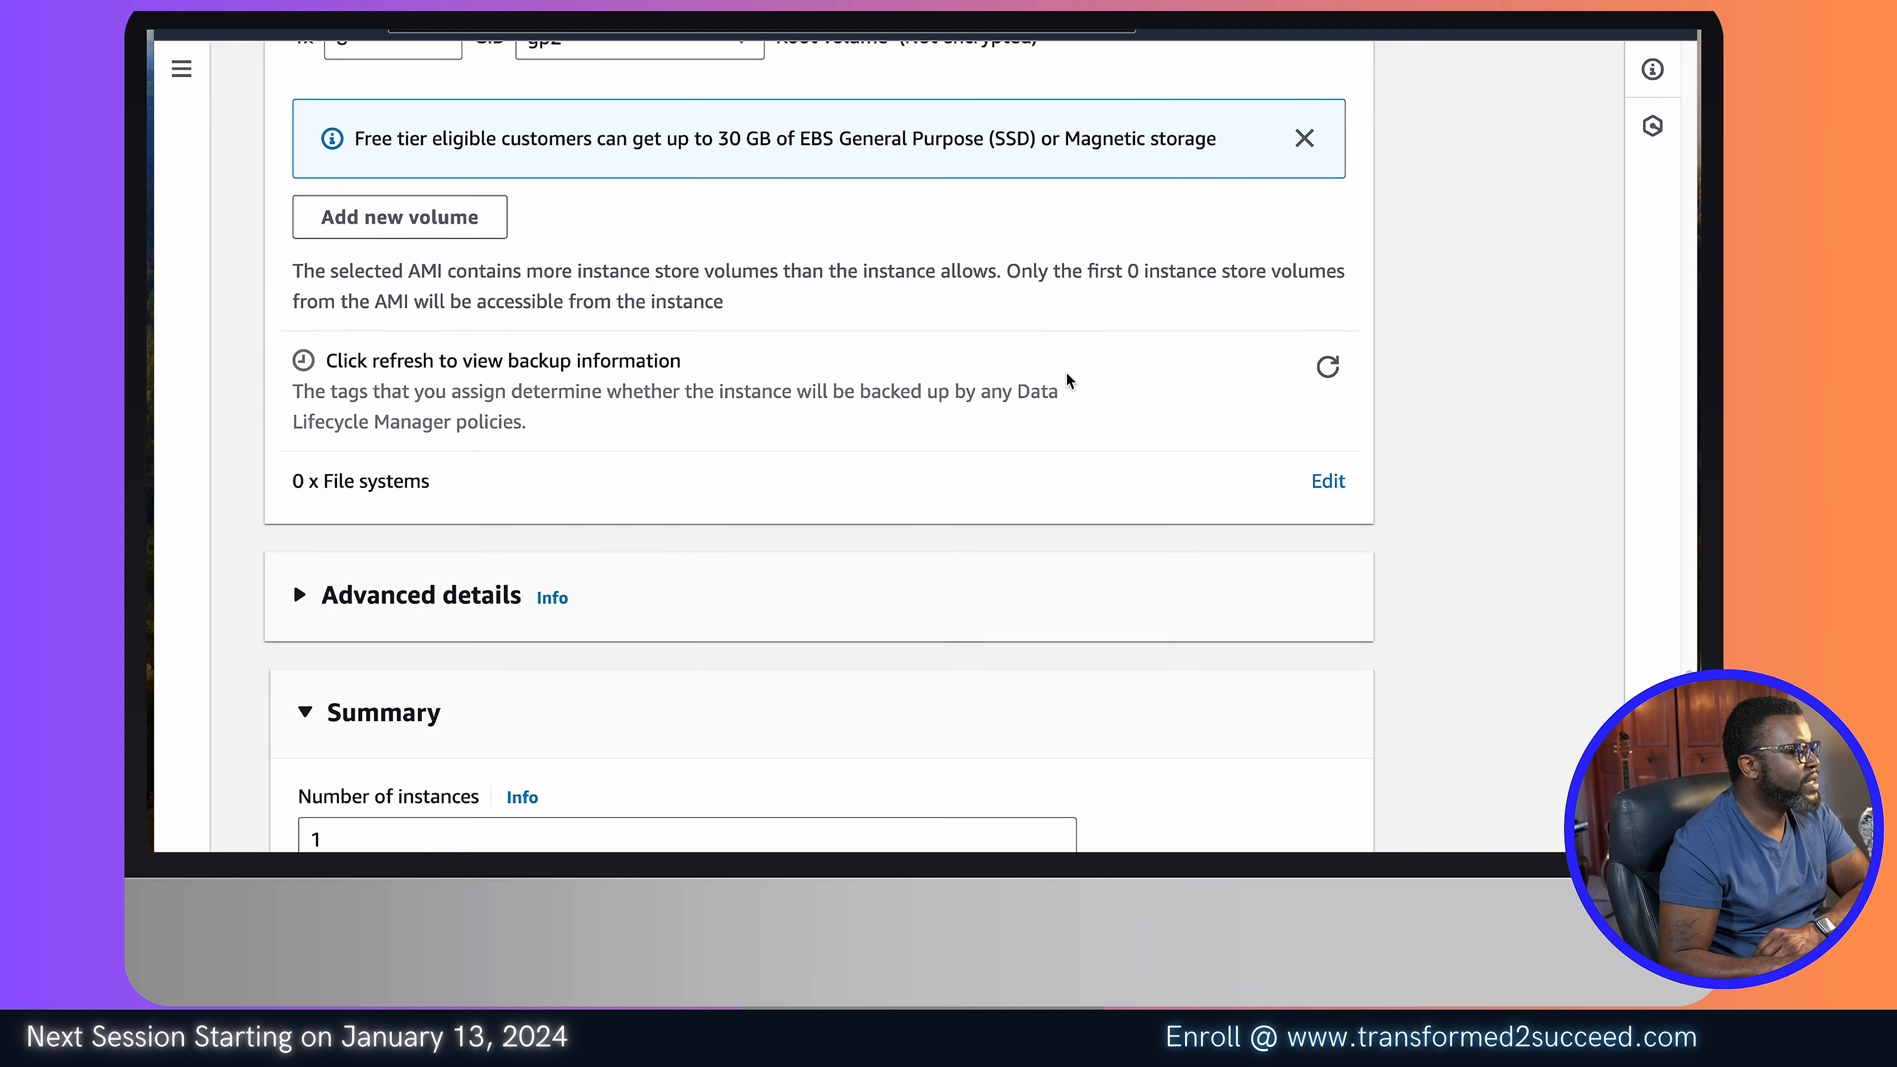
{"action": "scroll", "coordinate": [1067, 374], "scroll_direction": "down", "scroll_amount": 5}
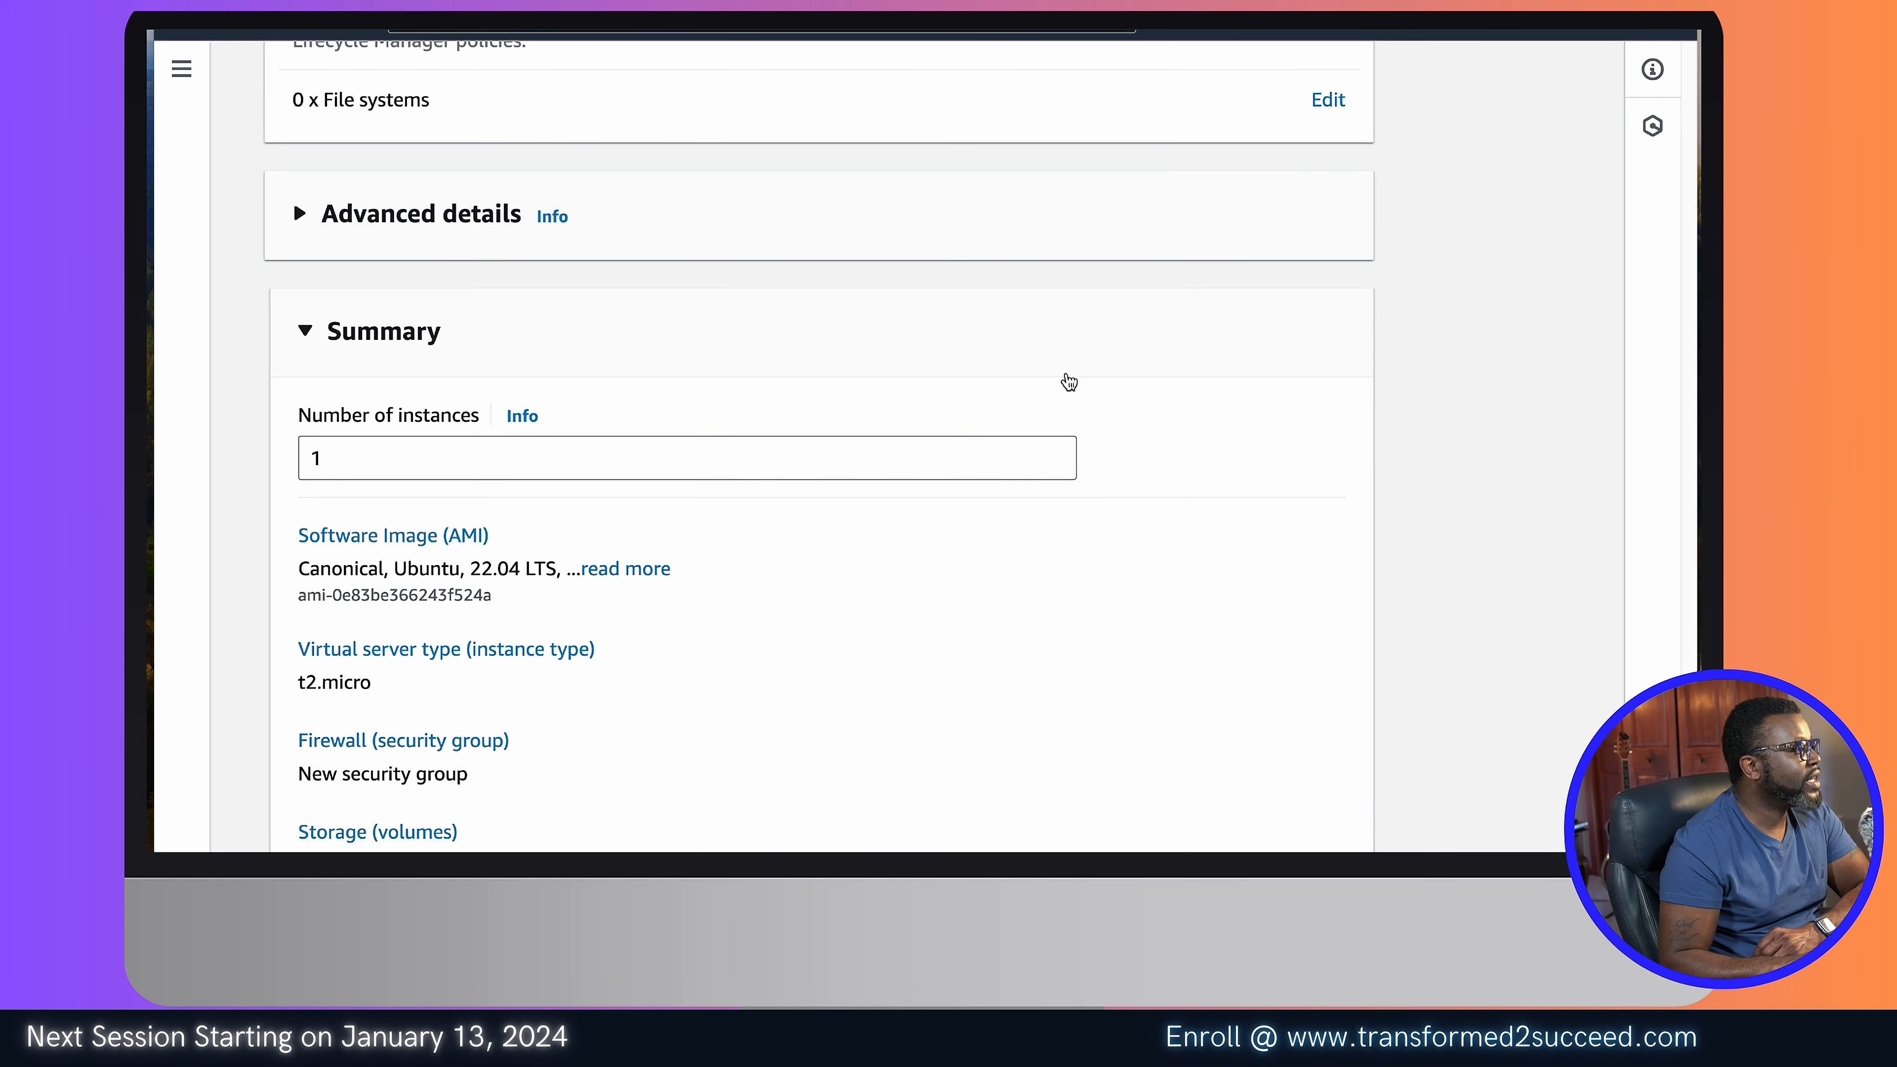
{"action": "scroll", "coordinate": [1064, 379], "scroll_direction": "down", "scroll_amount": 2}
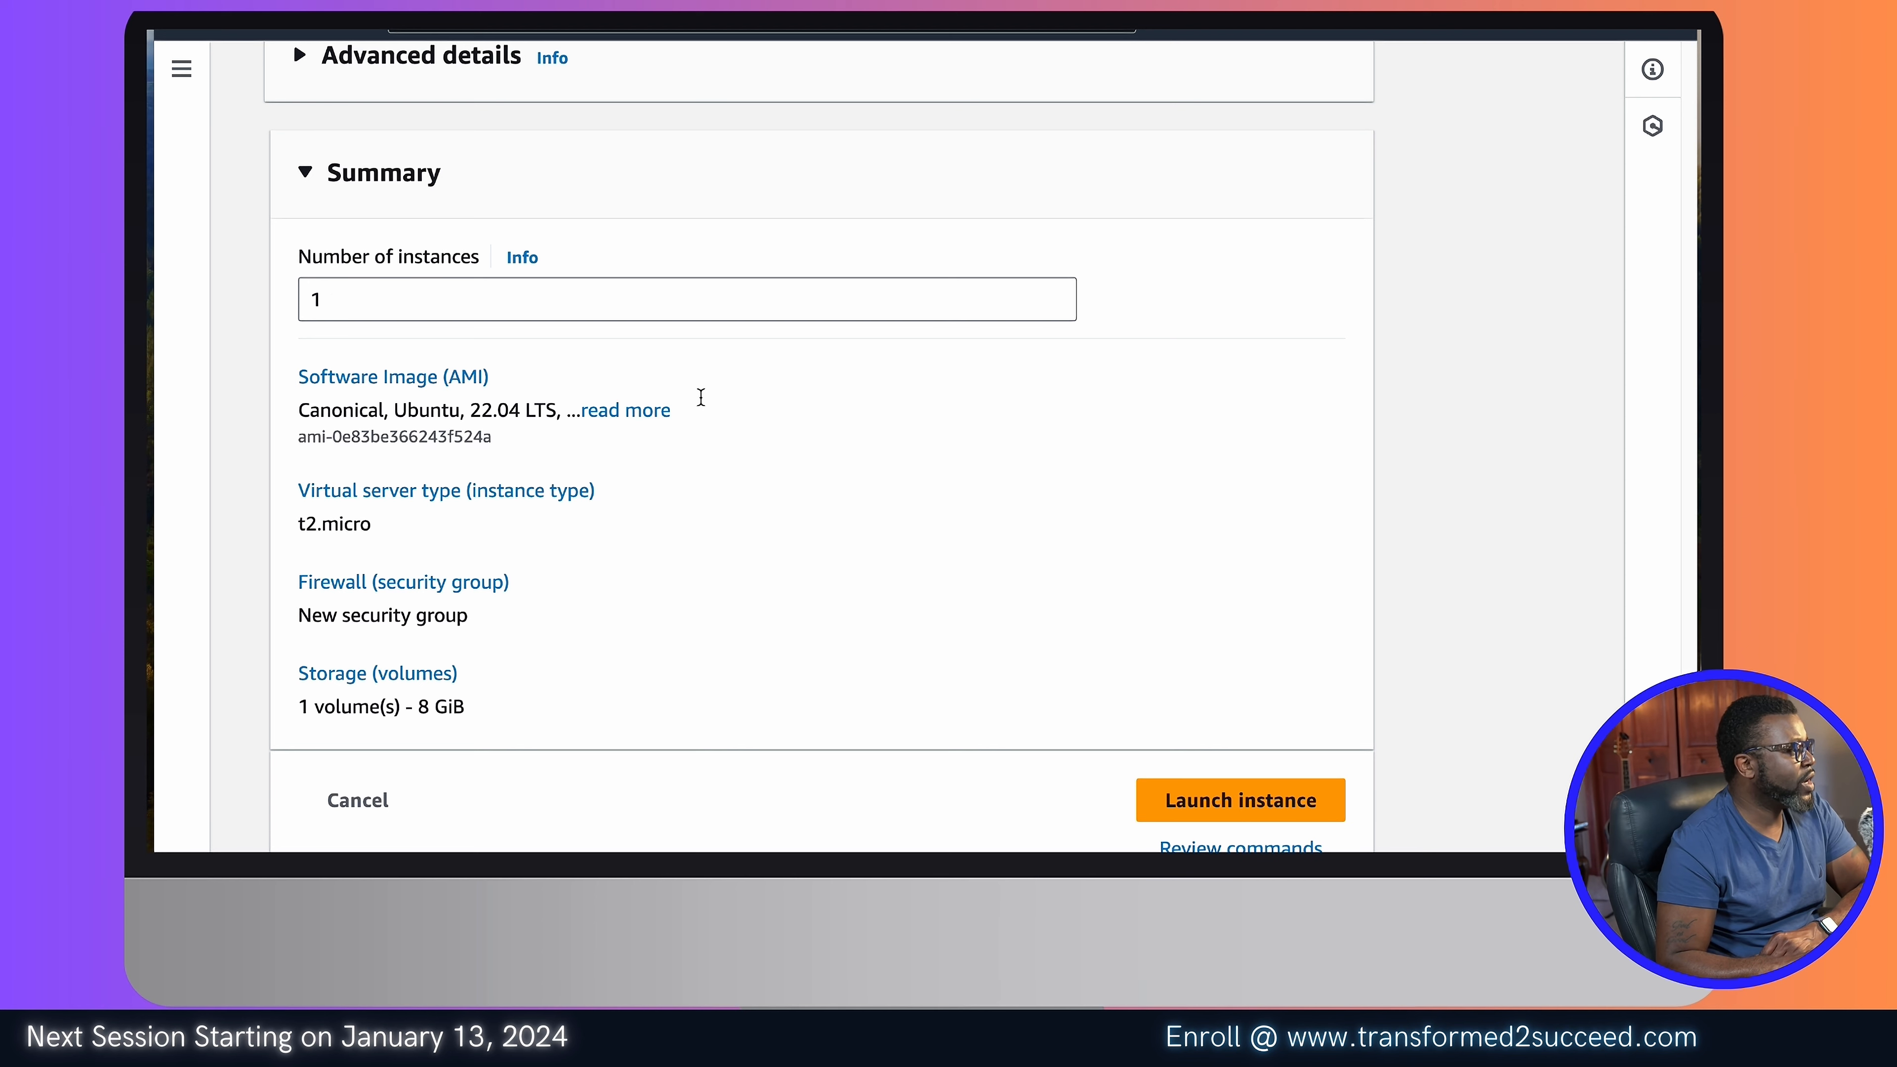
{"action": "scroll", "coordinate": [701, 398], "scroll_direction": "down", "scroll_amount": 1}
{"action": "scroll", "coordinate": [701, 398], "scroll_direction": "up", "scroll_amount": 3}
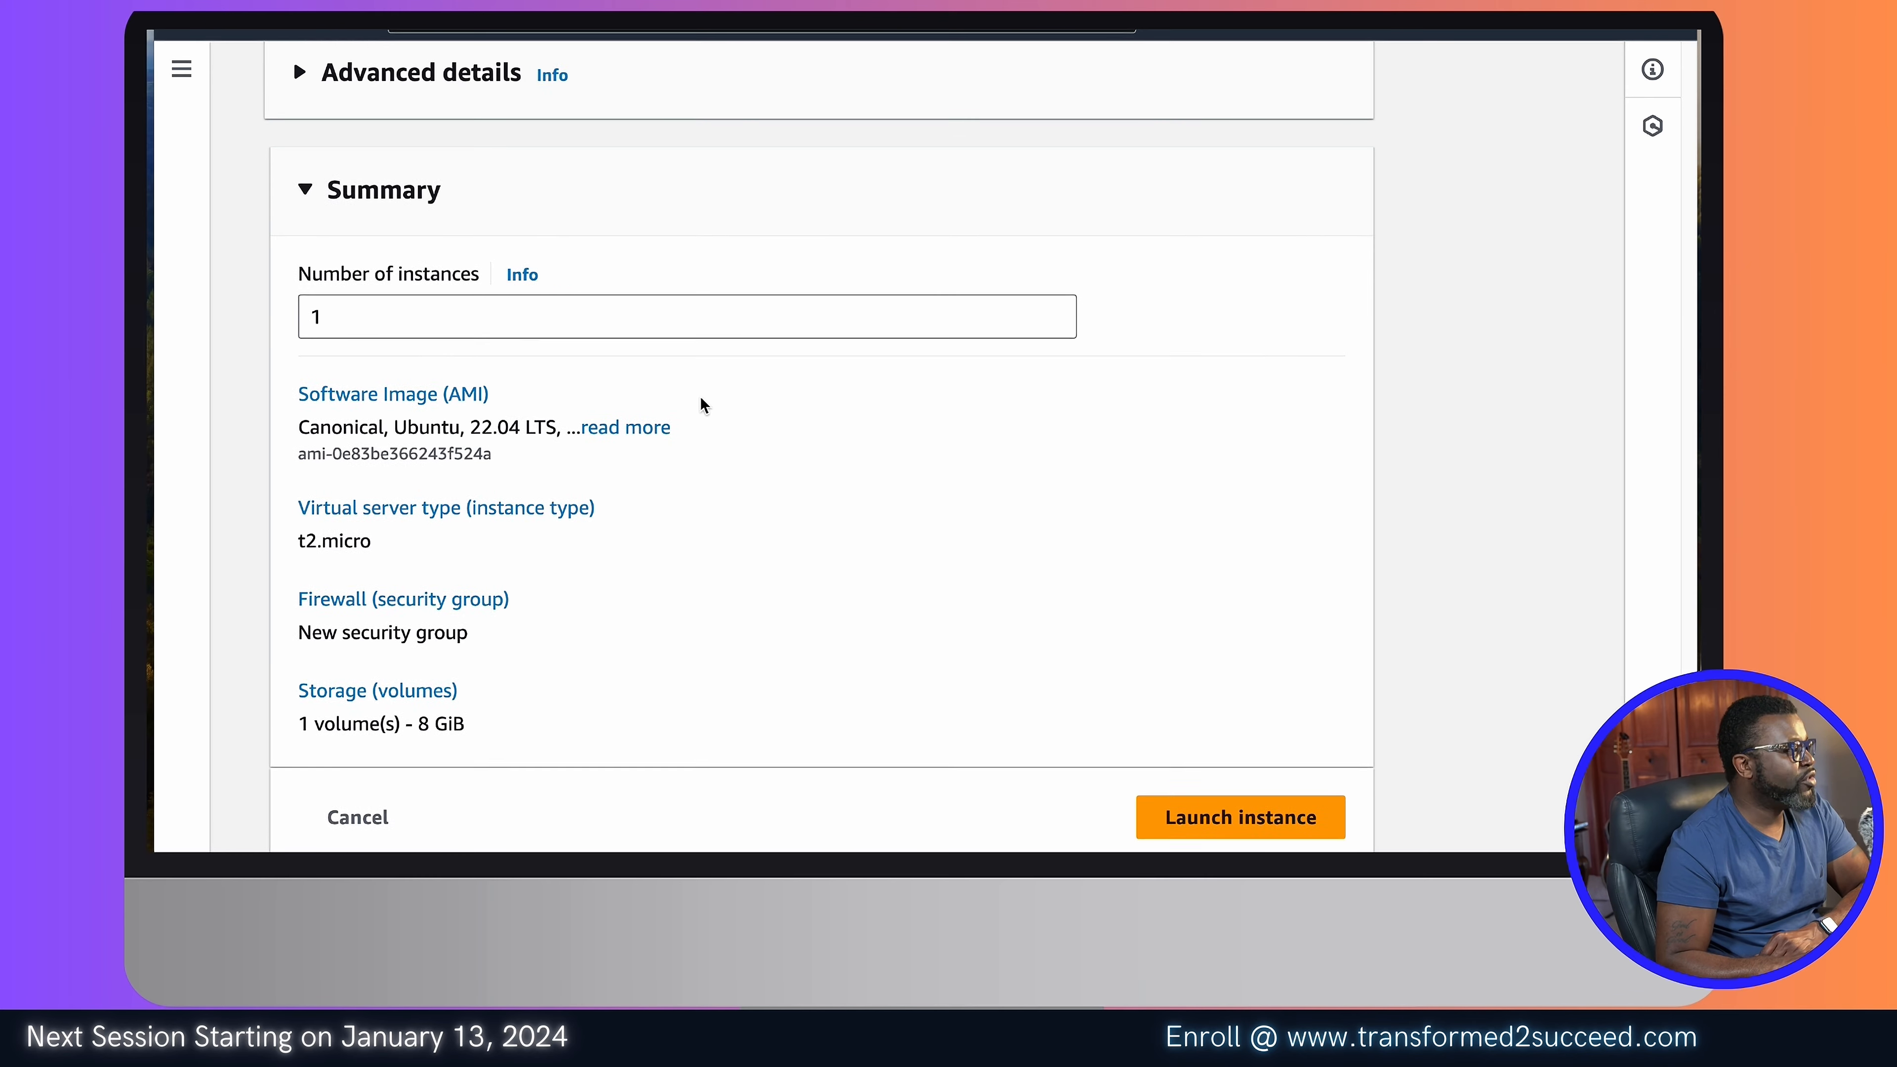
{"action": "scroll", "coordinate": [700, 397], "scroll_direction": "up", "scroll_amount": 1}
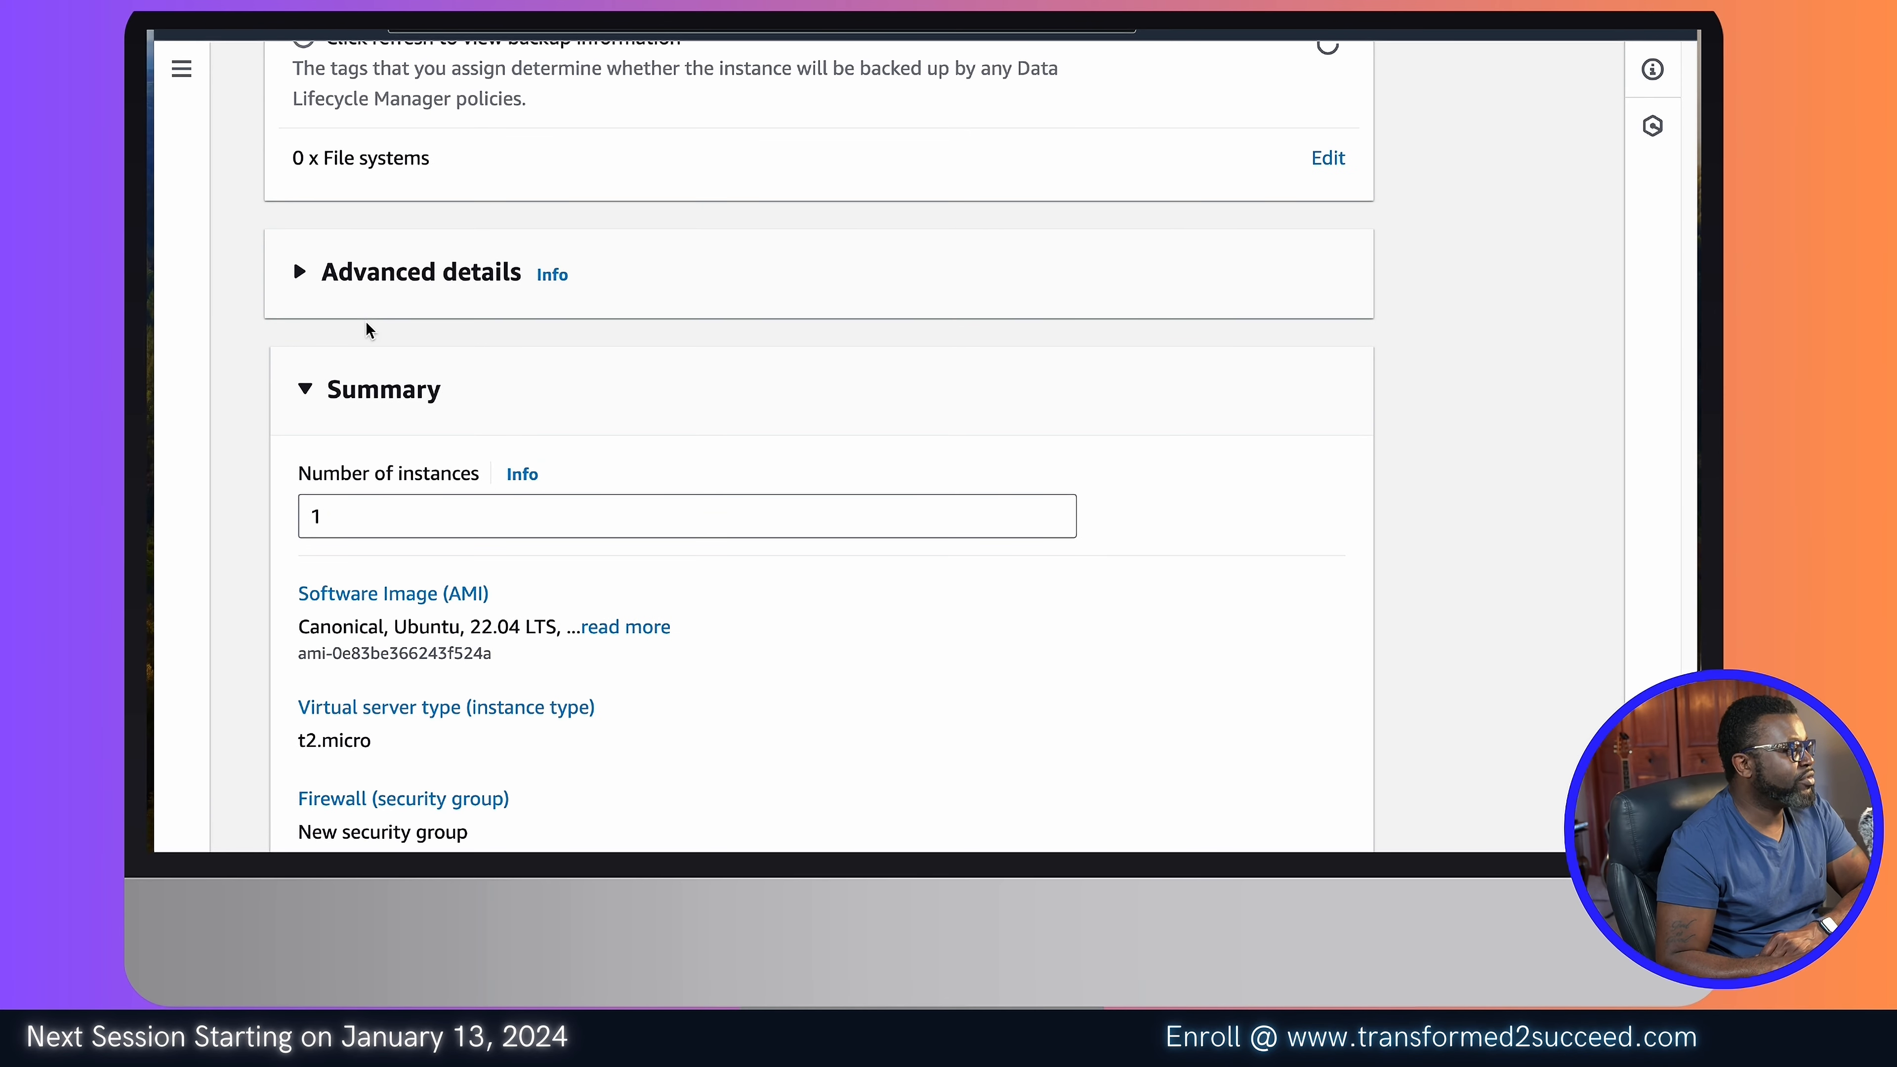
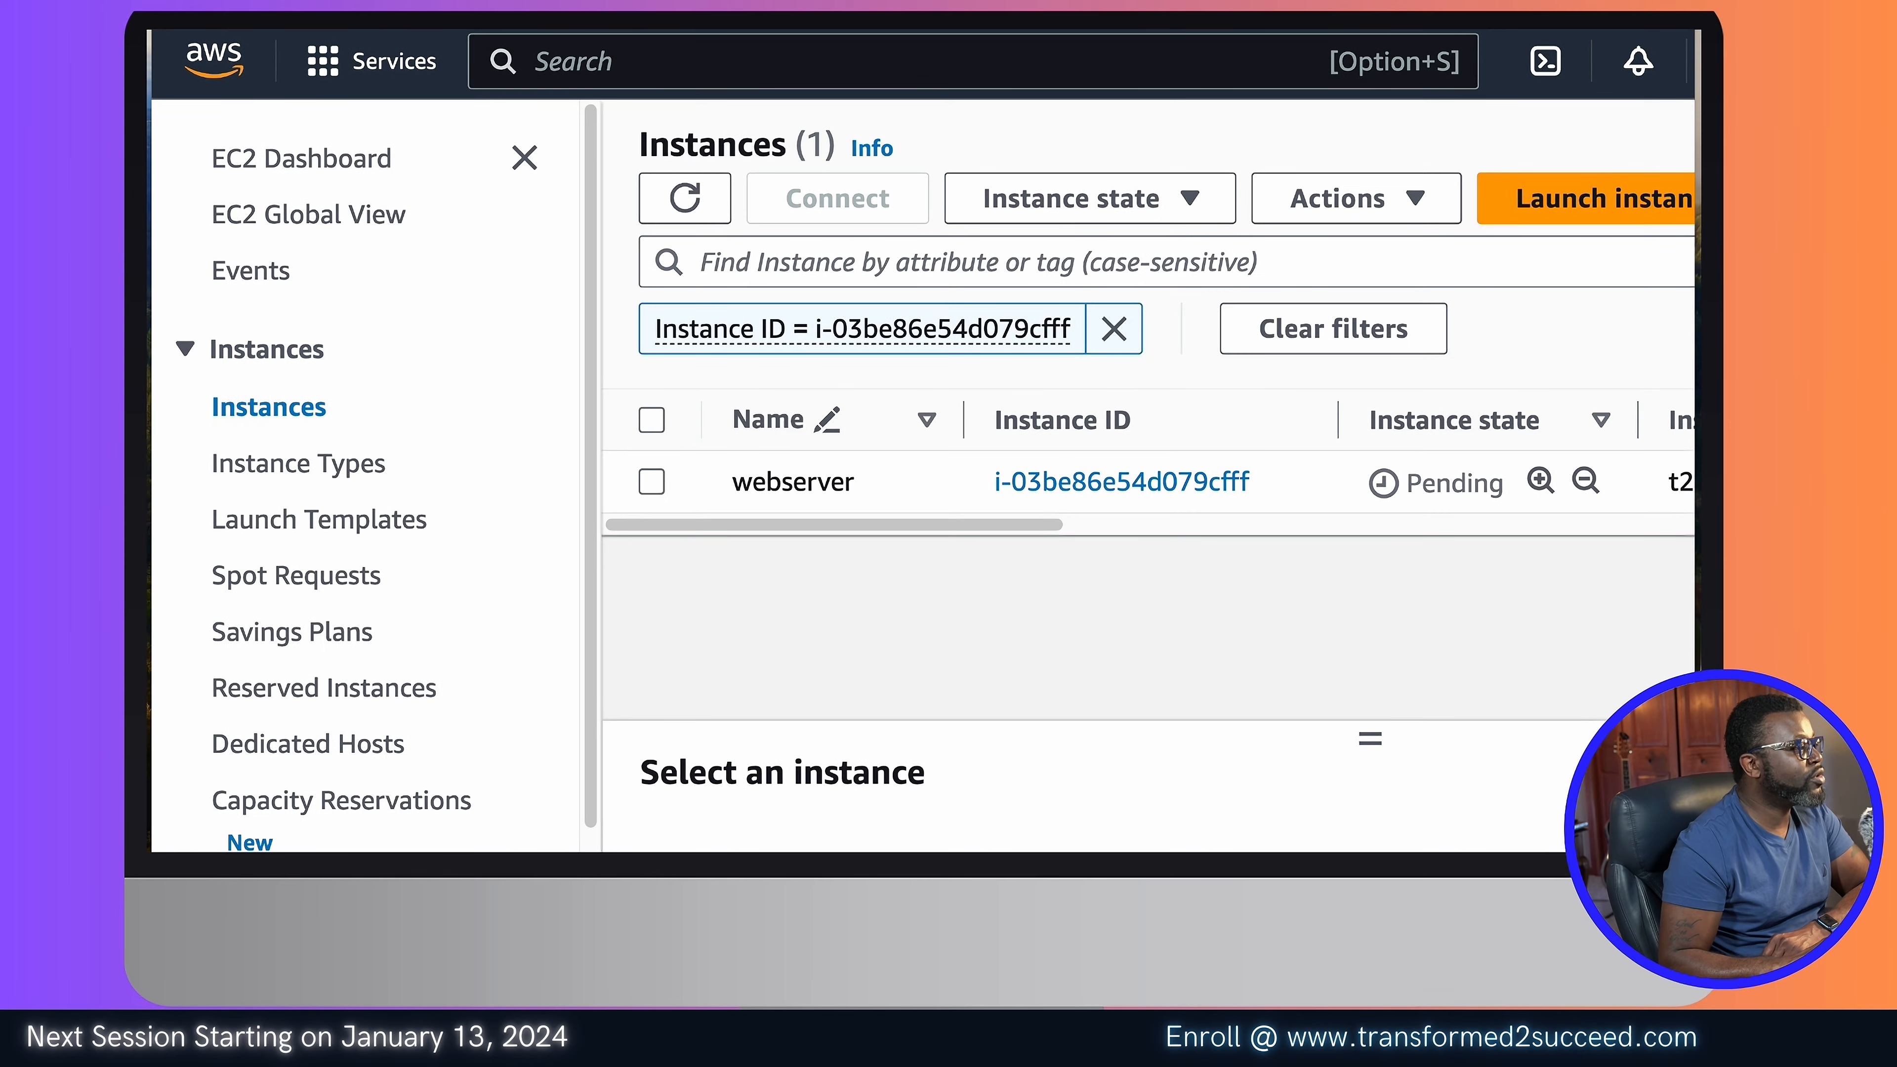
Step: Search the console for the EC2 service and open its dashboard
{"action": "left_click", "coordinate": [735, 74]}
{"action": "type", "text": "e"}
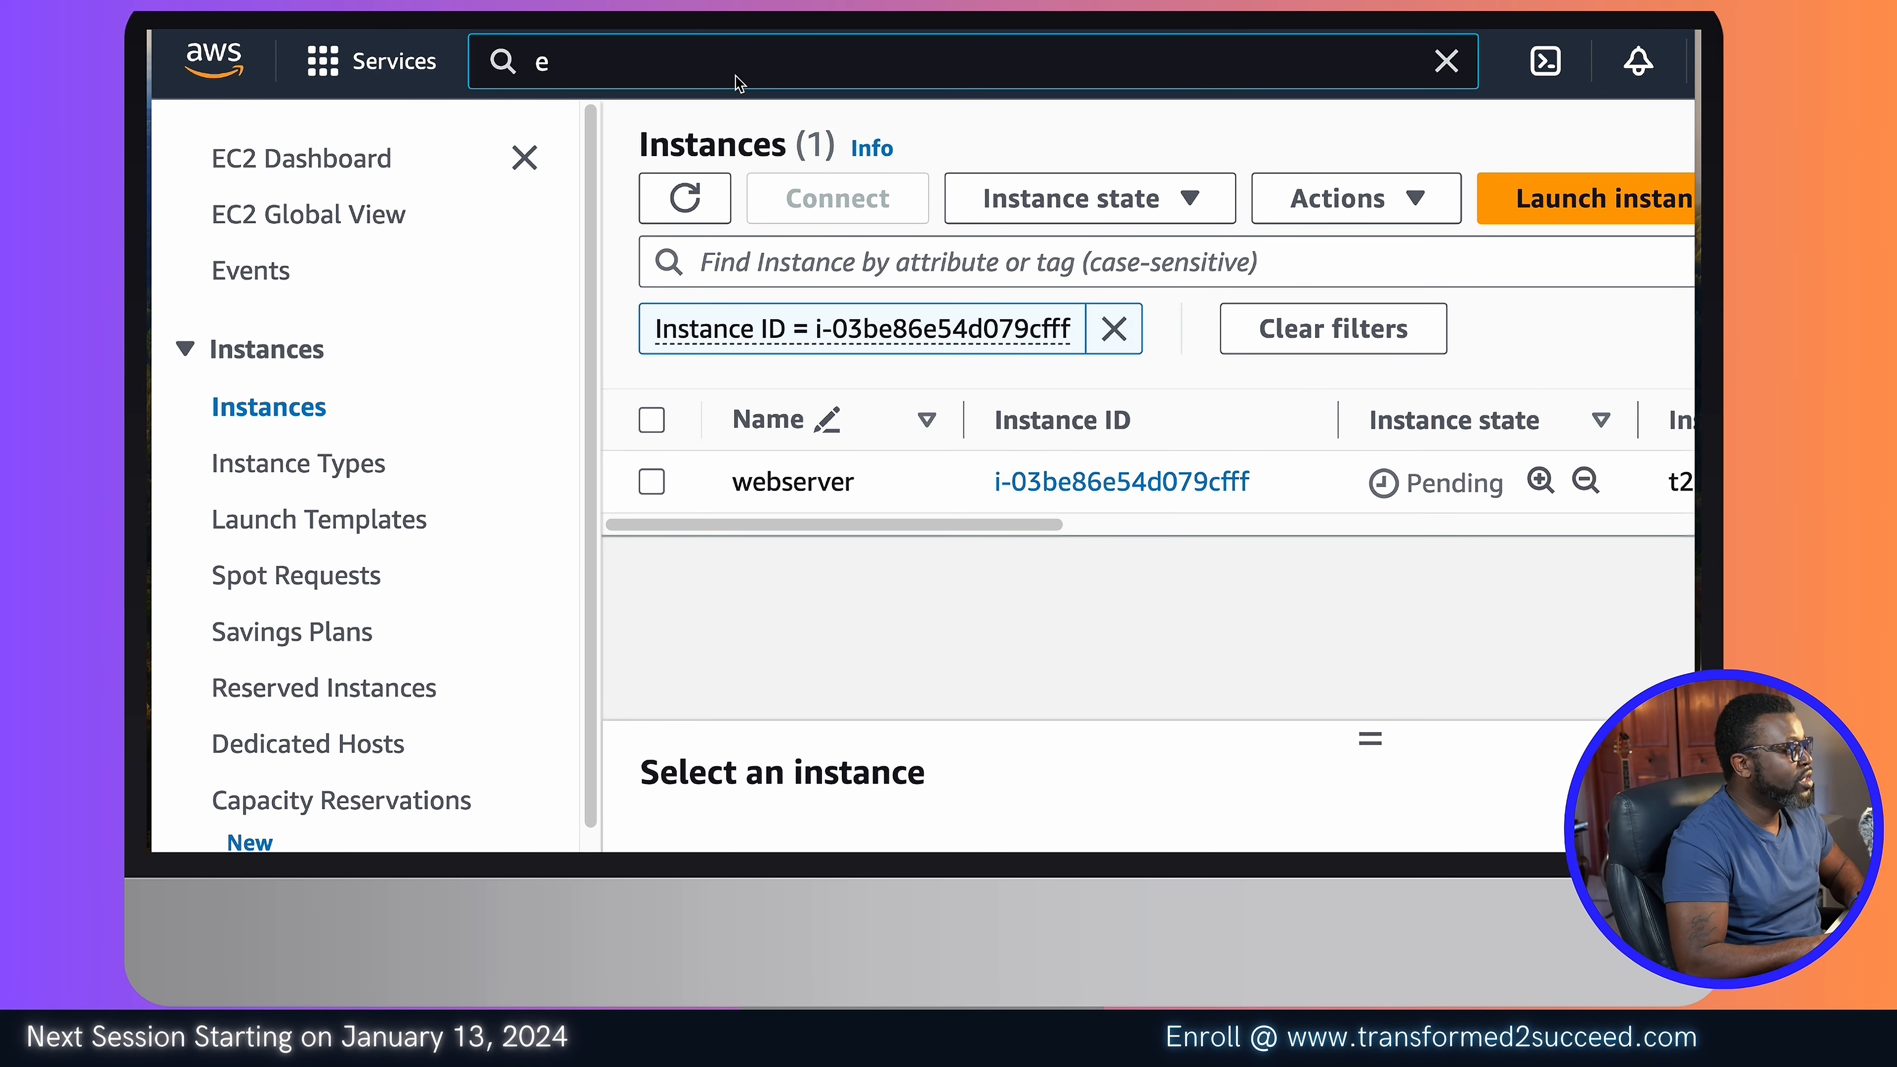
{"action": "key", "text": "BackSpace"}
{"action": "type", "text": "ECS"}
{"action": "key", "text": "BackSpace"}
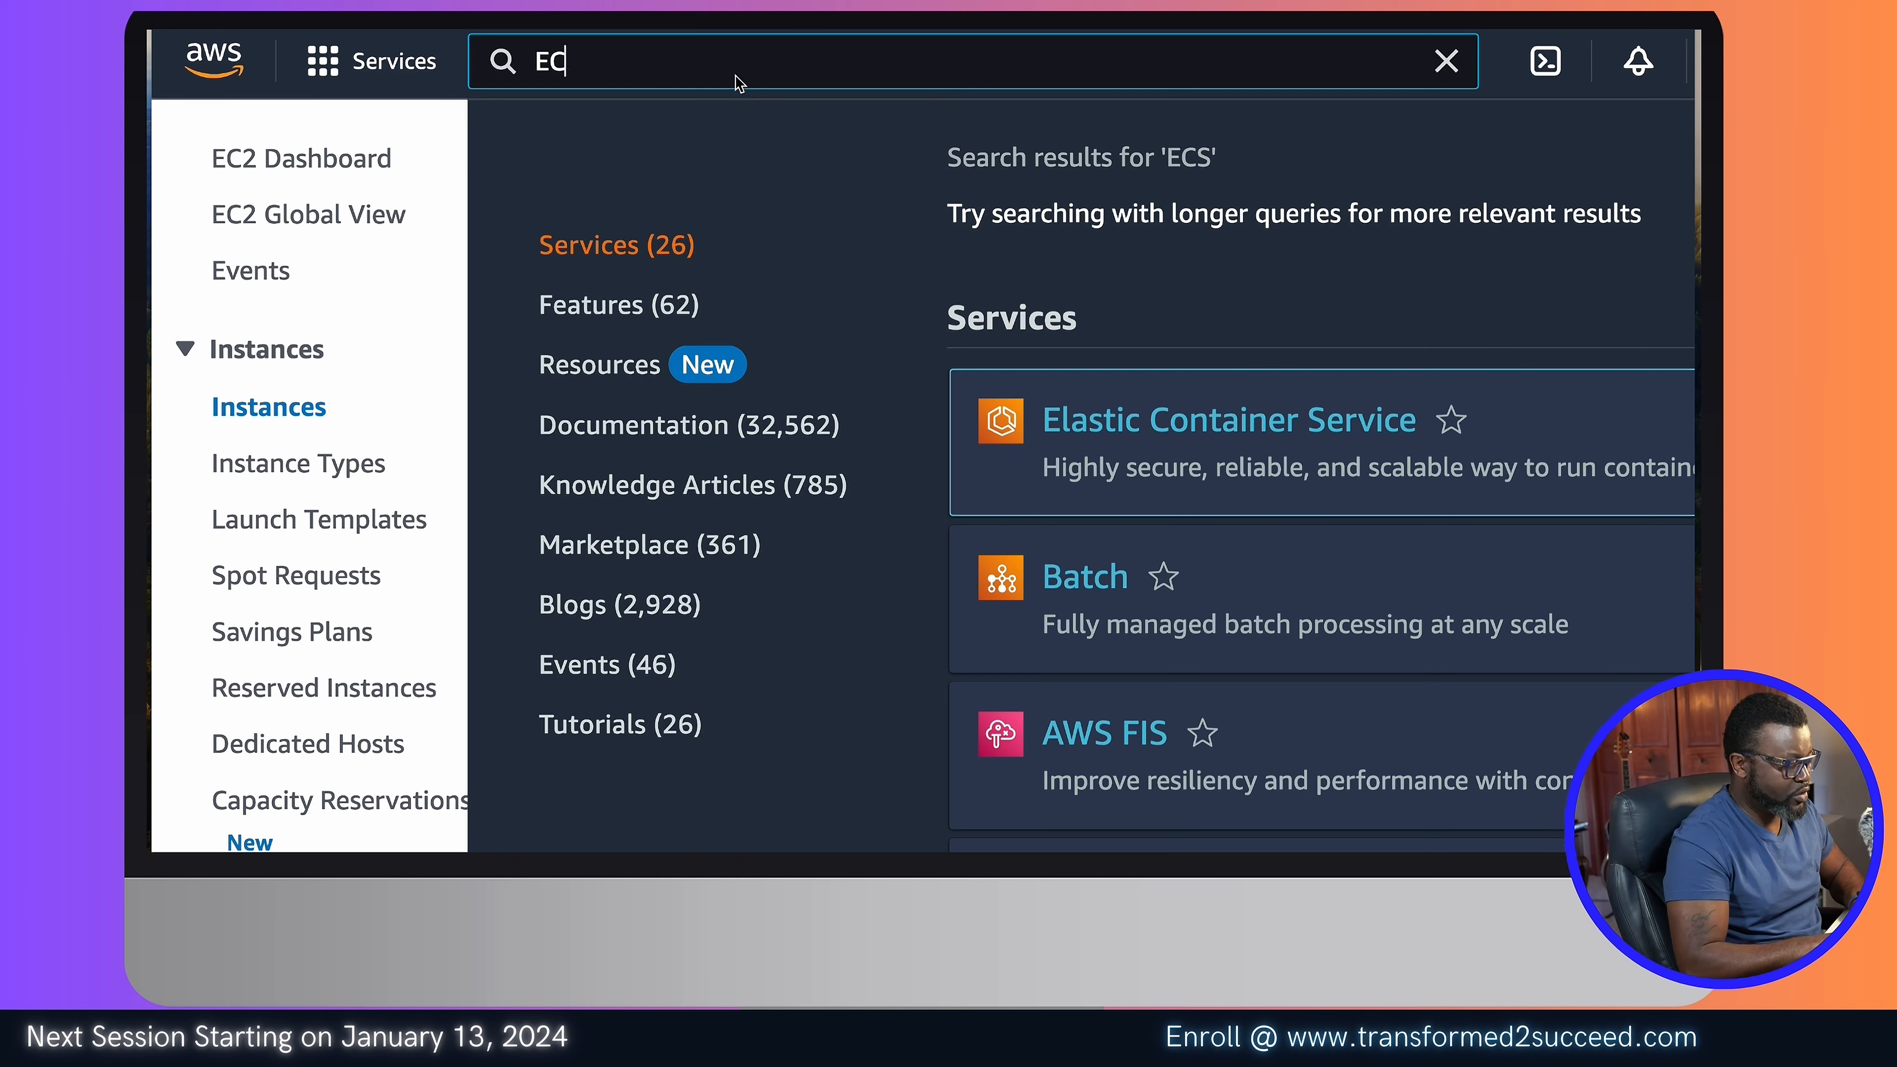
{"action": "type", "text": "@"}
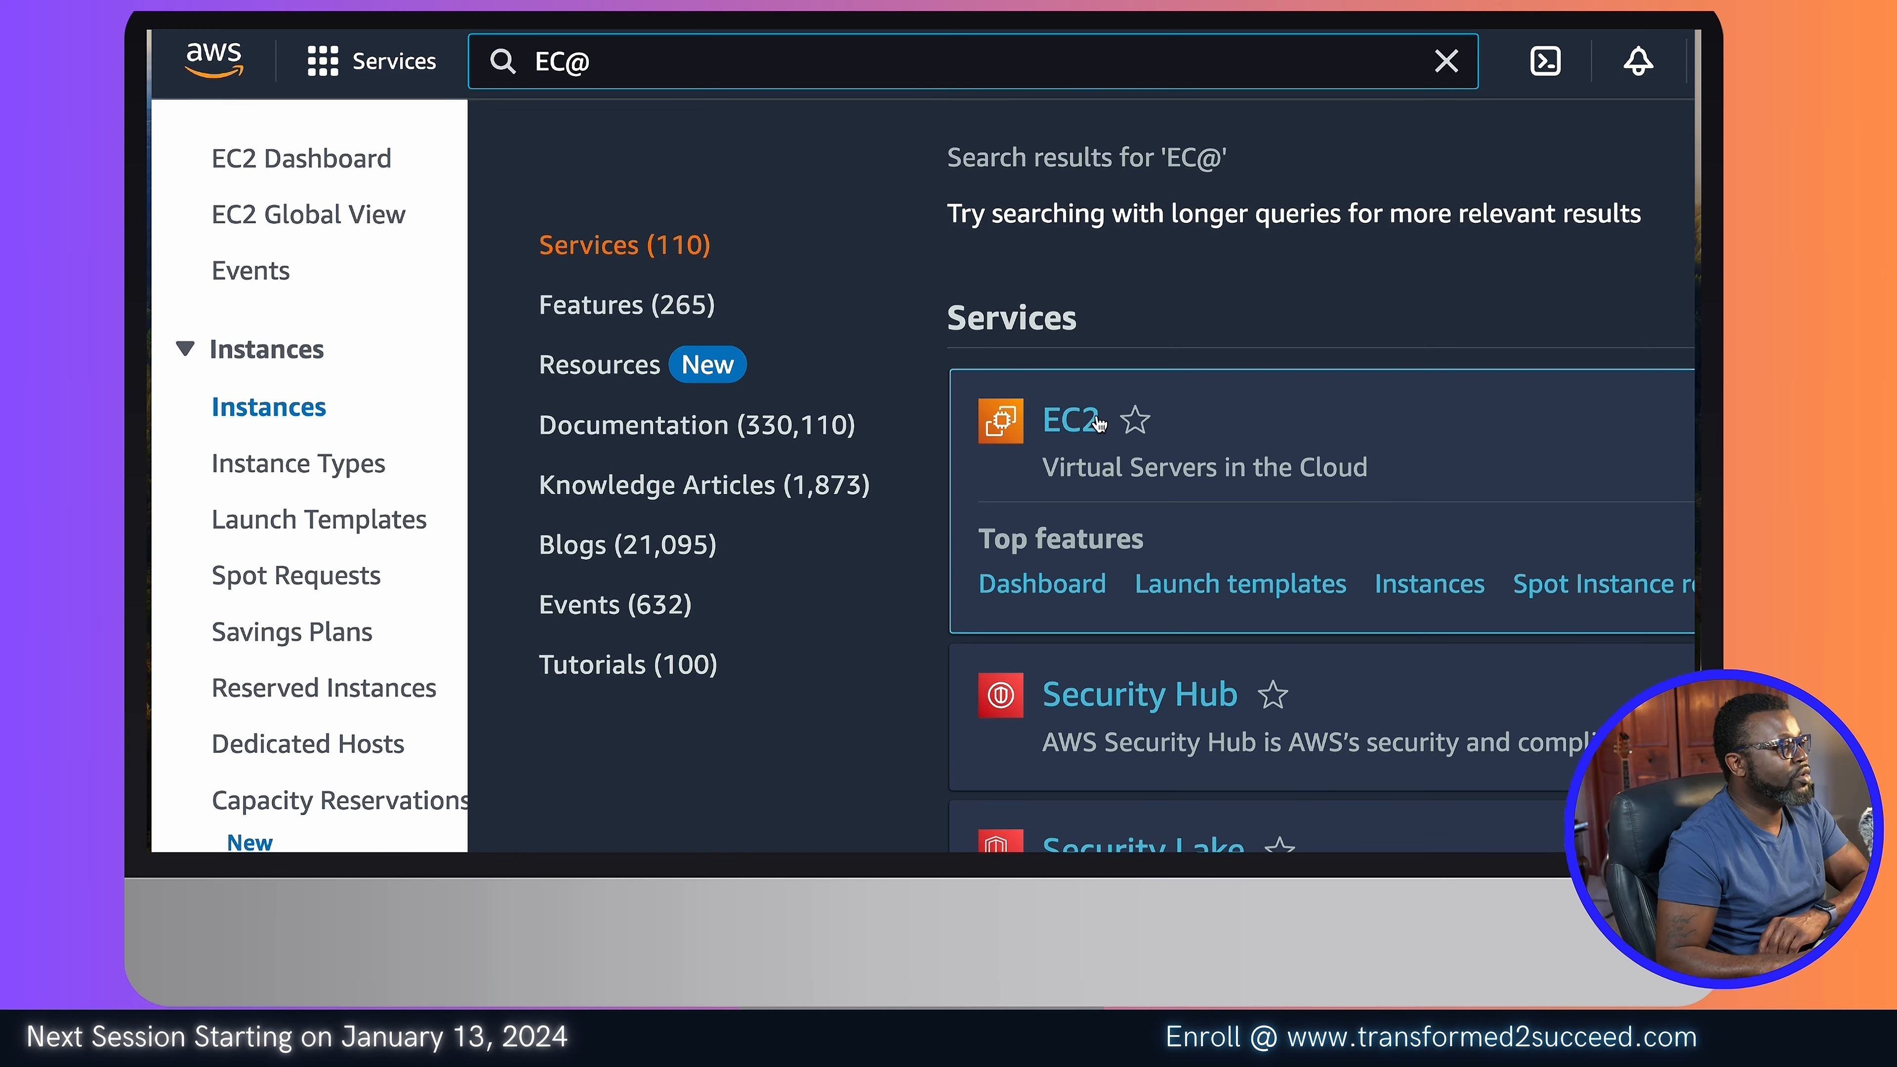
{"action": "left_click", "coordinate": [1075, 420]}
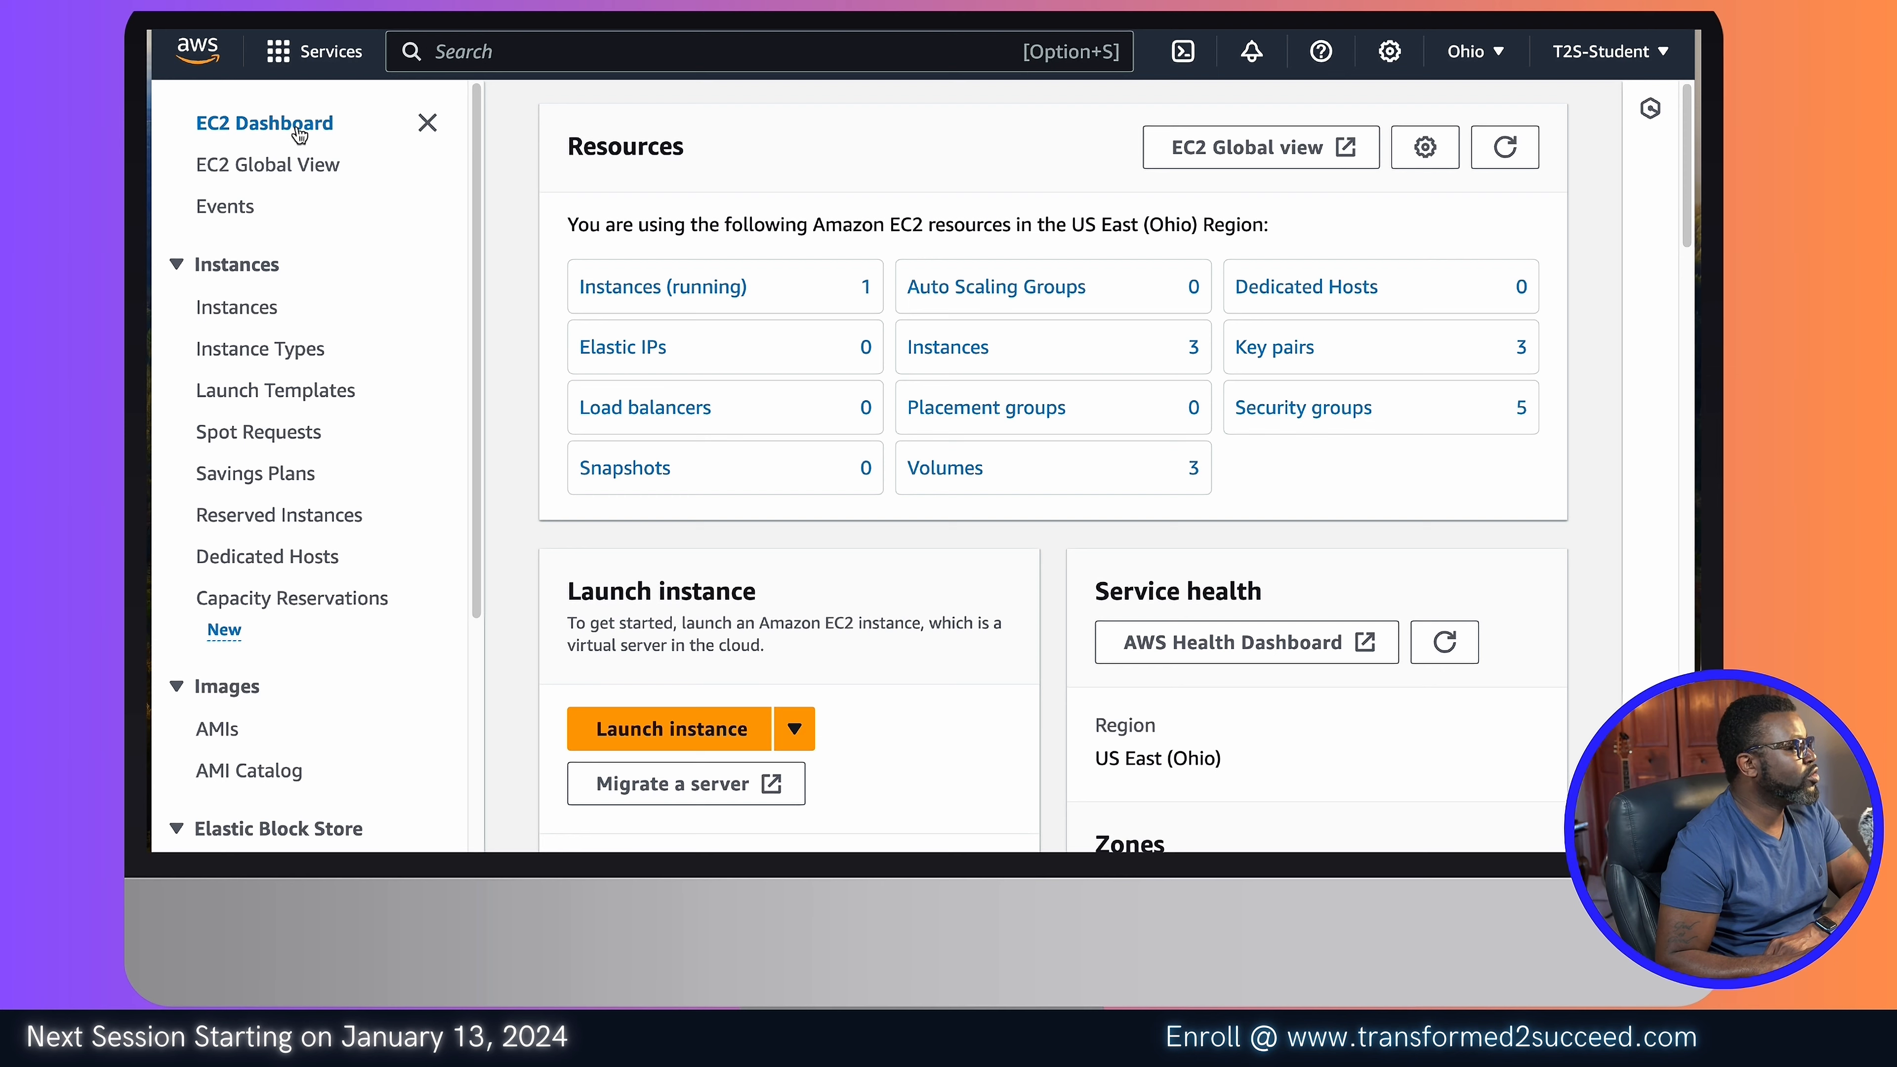
Step: Reopen EC2 from the recently visited services and list all instances without the running-state filter
{"action": "left_click", "coordinate": [304, 60]}
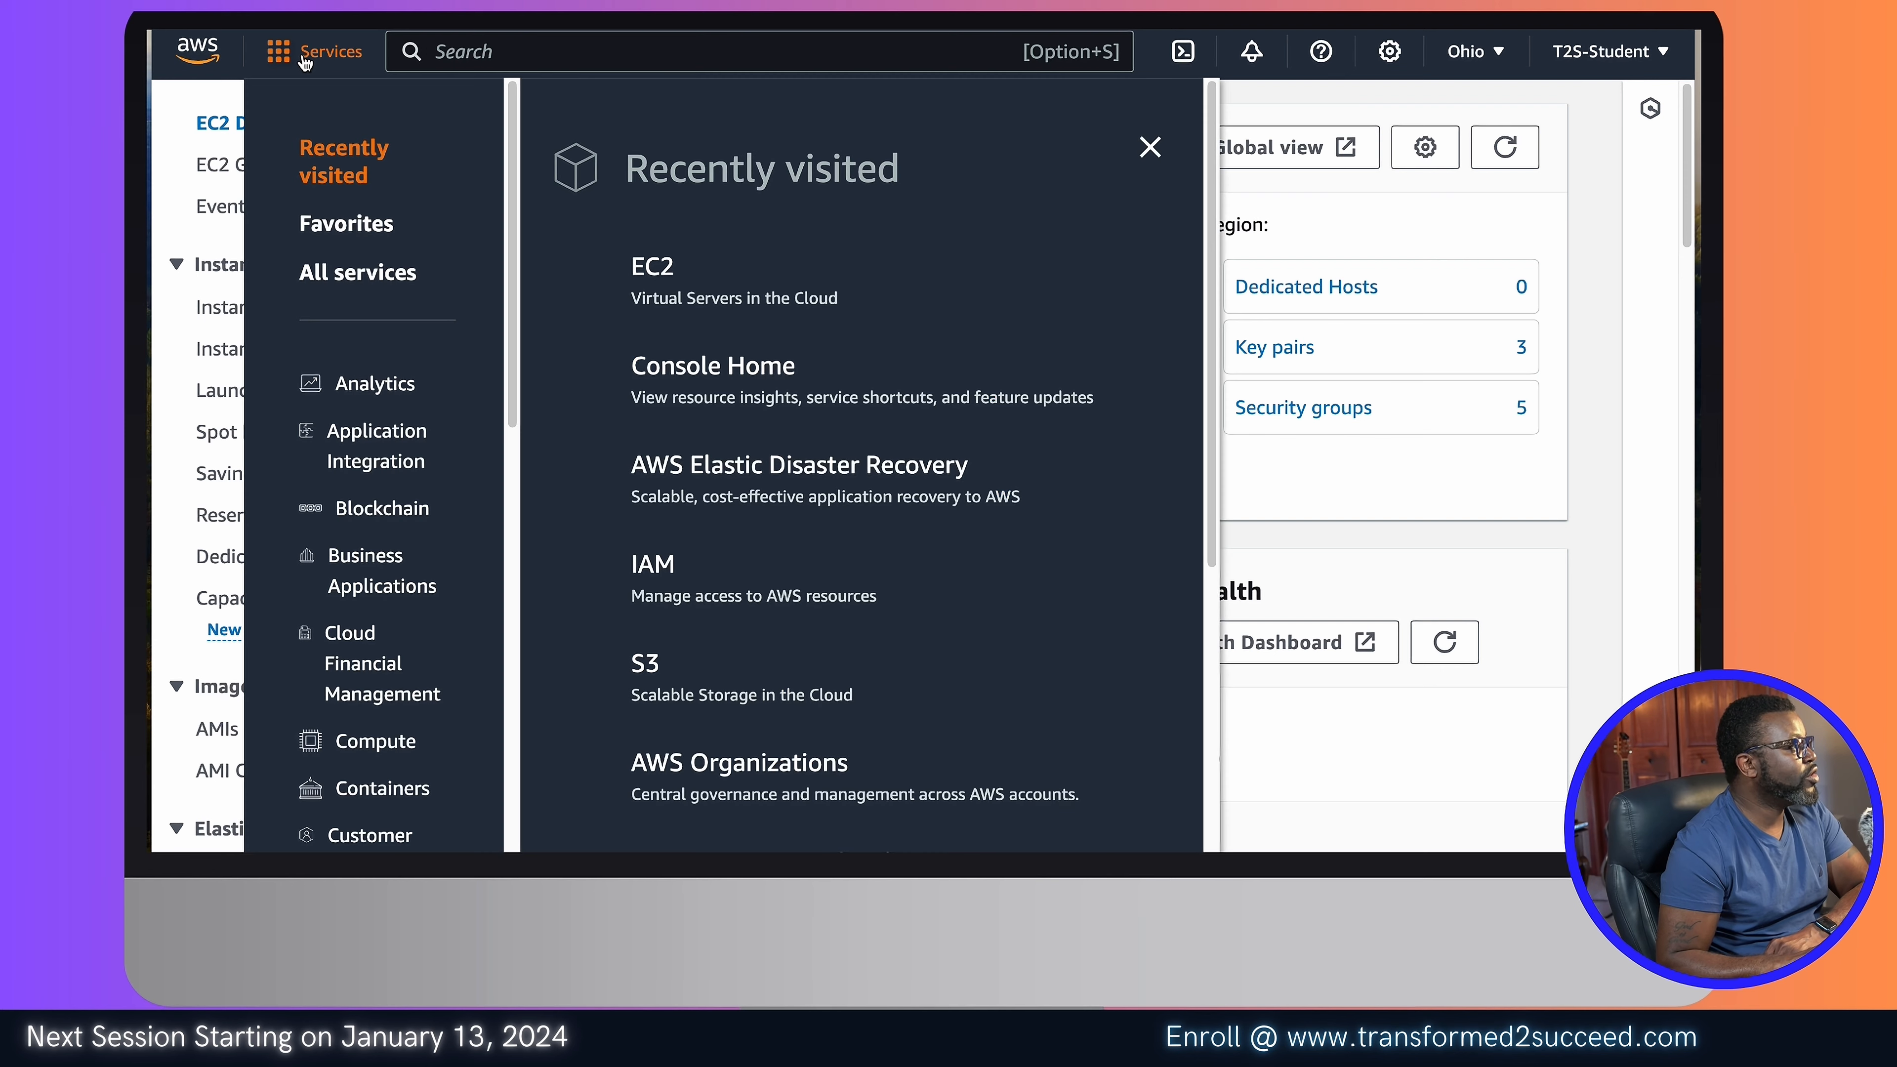
{"action": "left_click", "coordinate": [661, 270]}
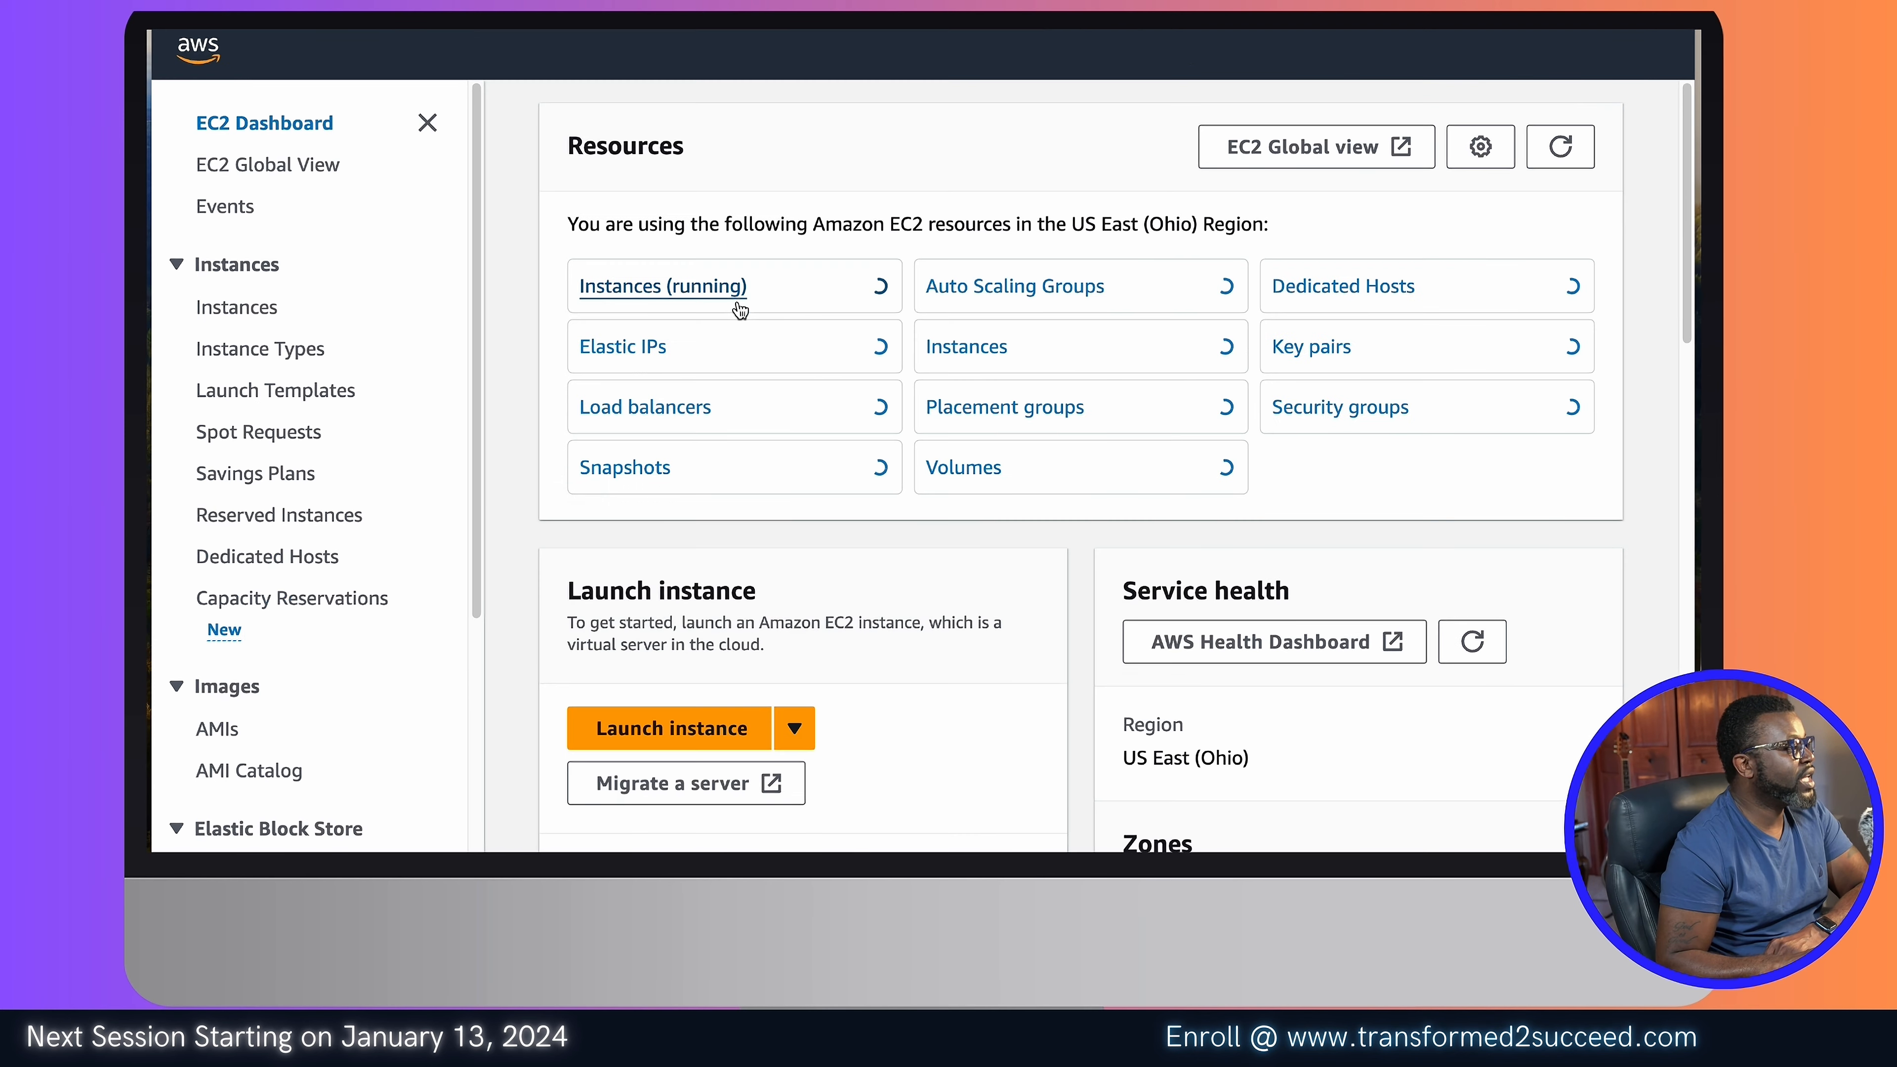
{"action": "left_click", "coordinate": [650, 298]}
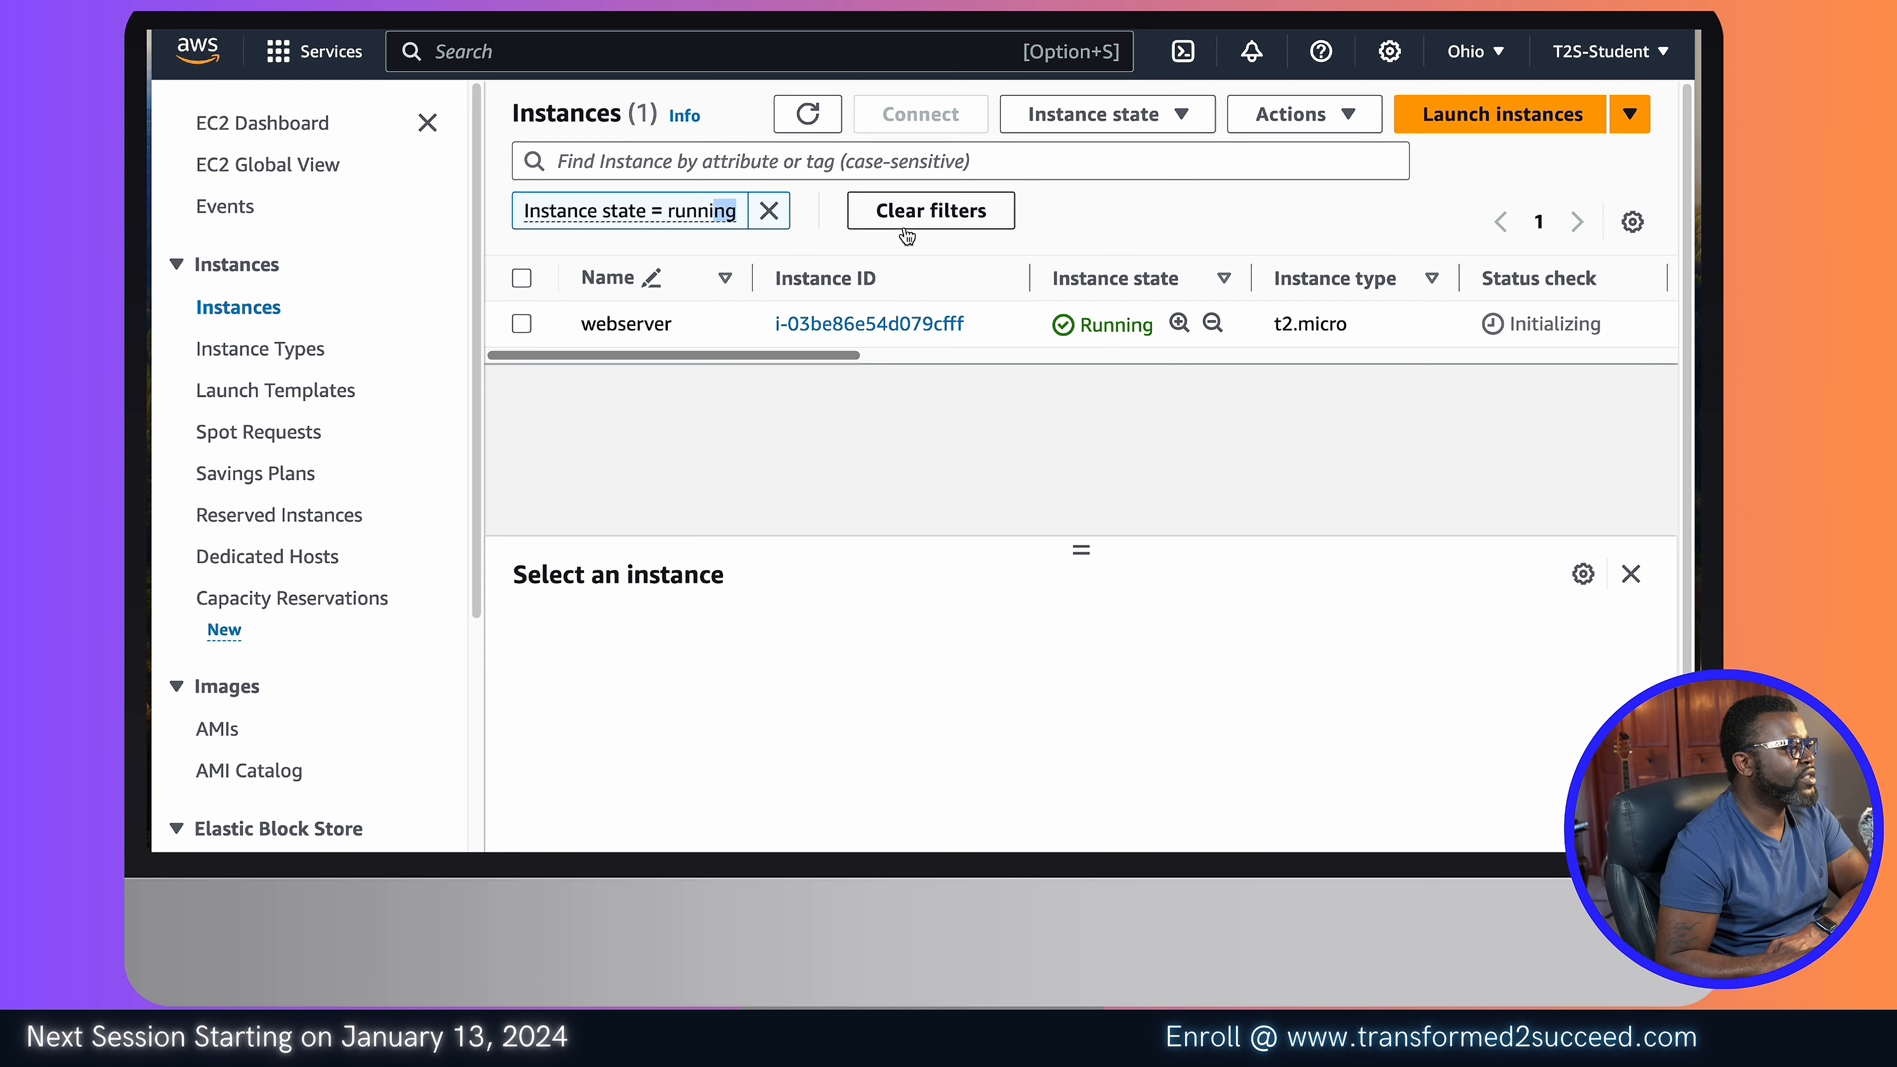
{"action": "left_click", "coordinate": [923, 223]}
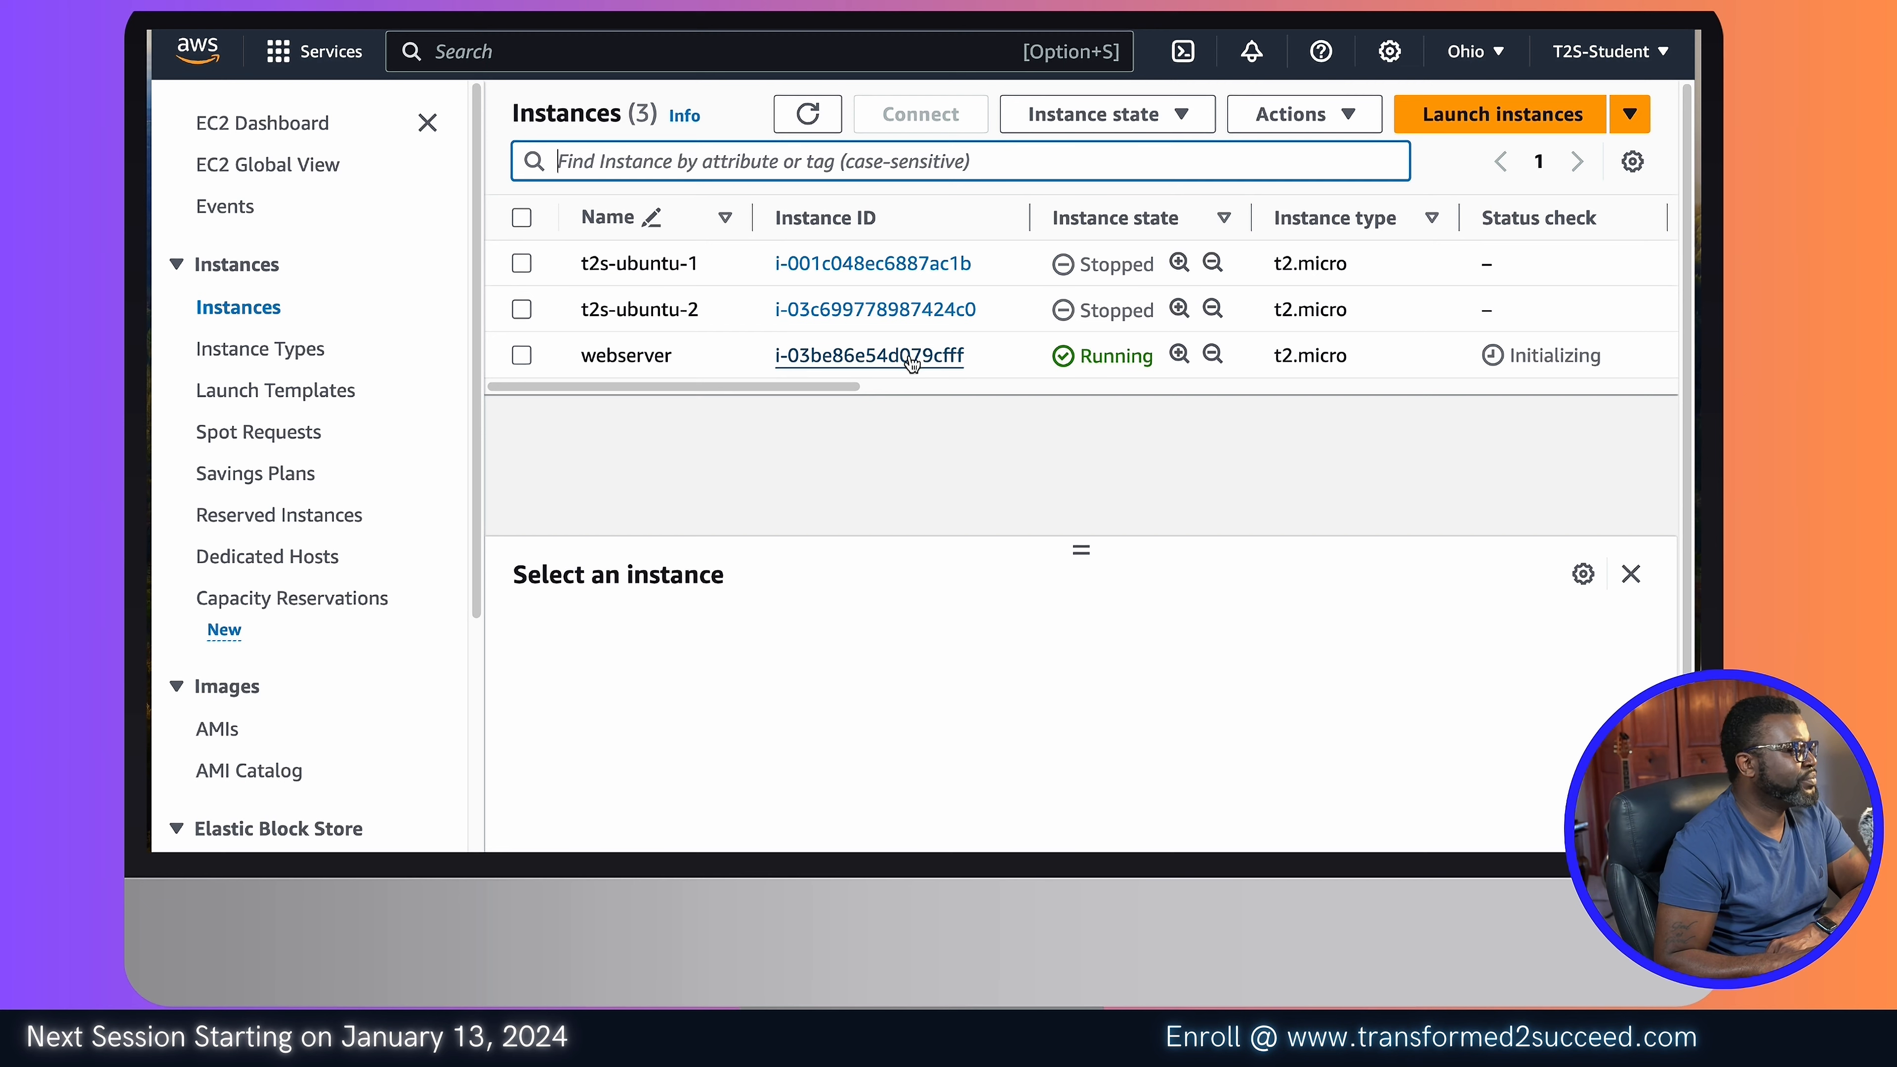
Step: Select the webserver instance and enlarge its details pane
{"action": "left_click", "coordinate": [523, 356]}
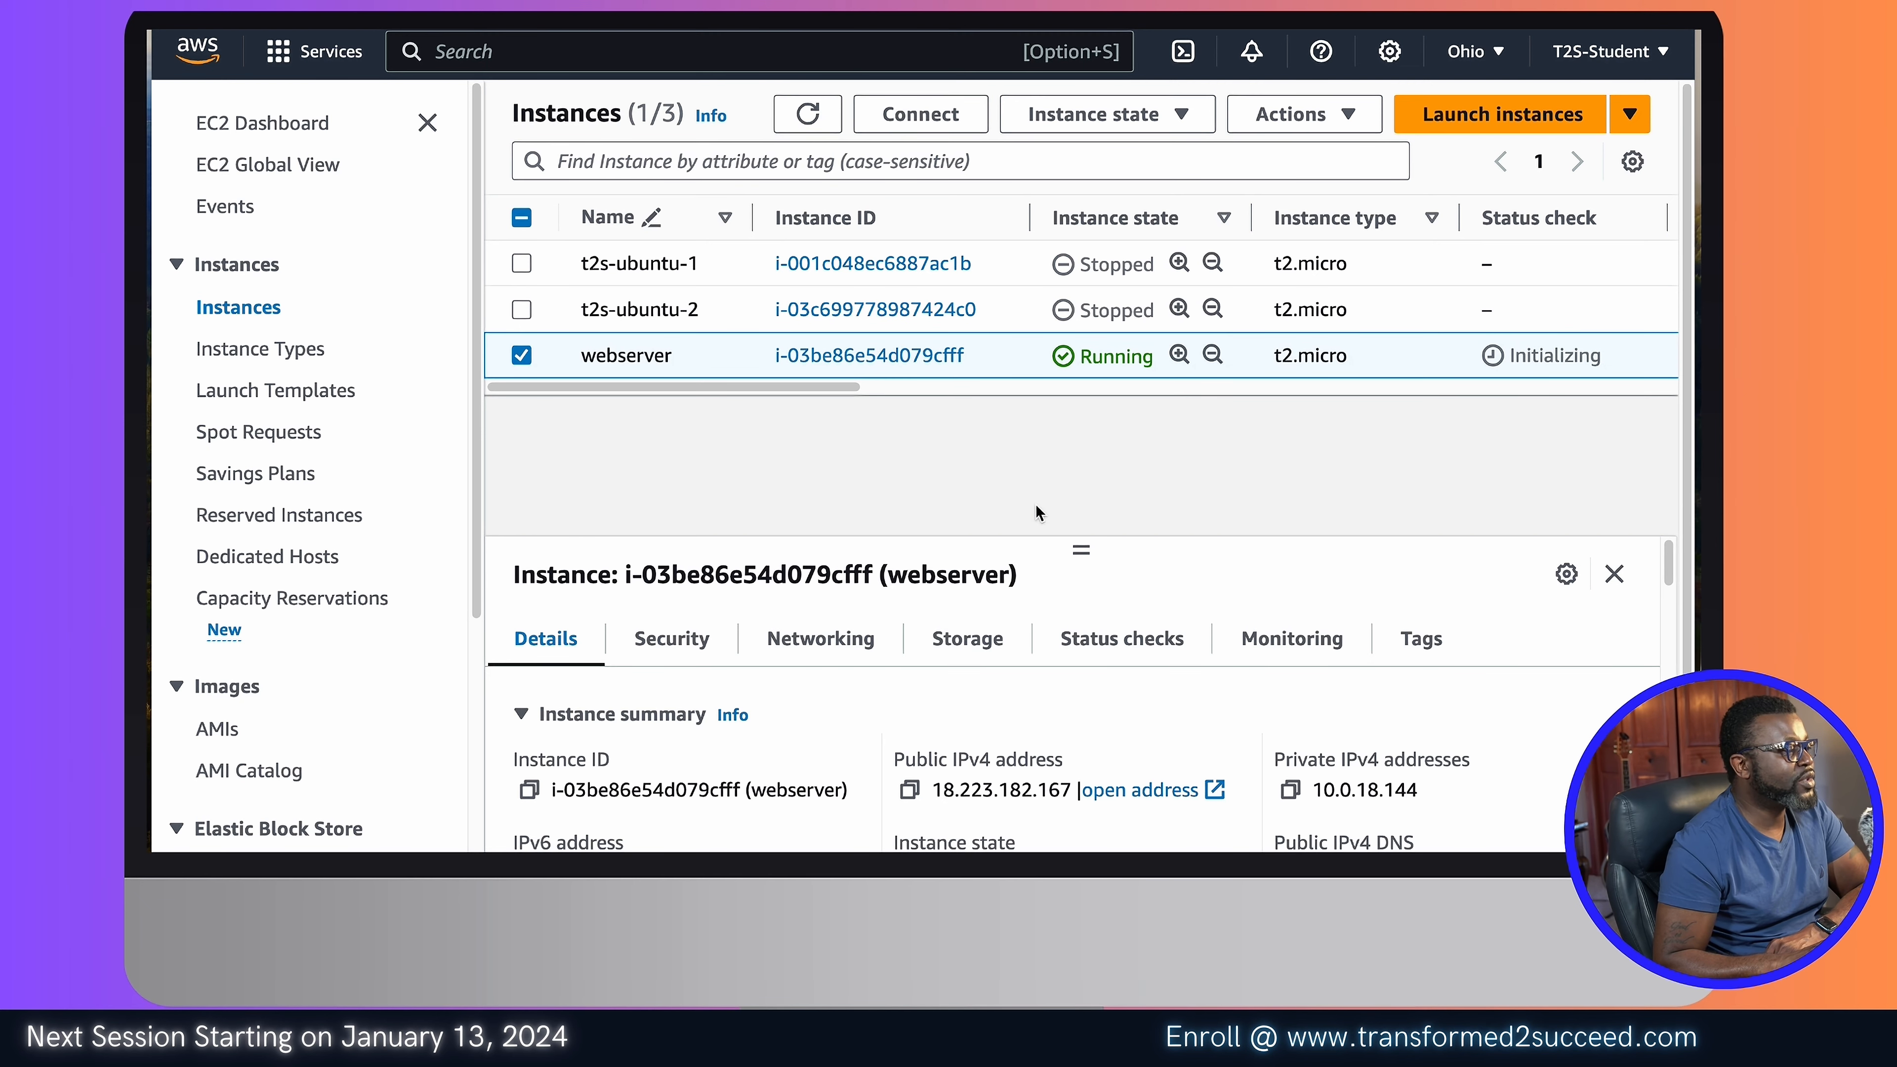
{"action": "scroll", "coordinate": [1036, 504], "scroll_direction": "down", "scroll_amount": 2}
{"action": "left_click_drag", "start_coordinate": [1084, 571], "coordinate": [1087, 332]}
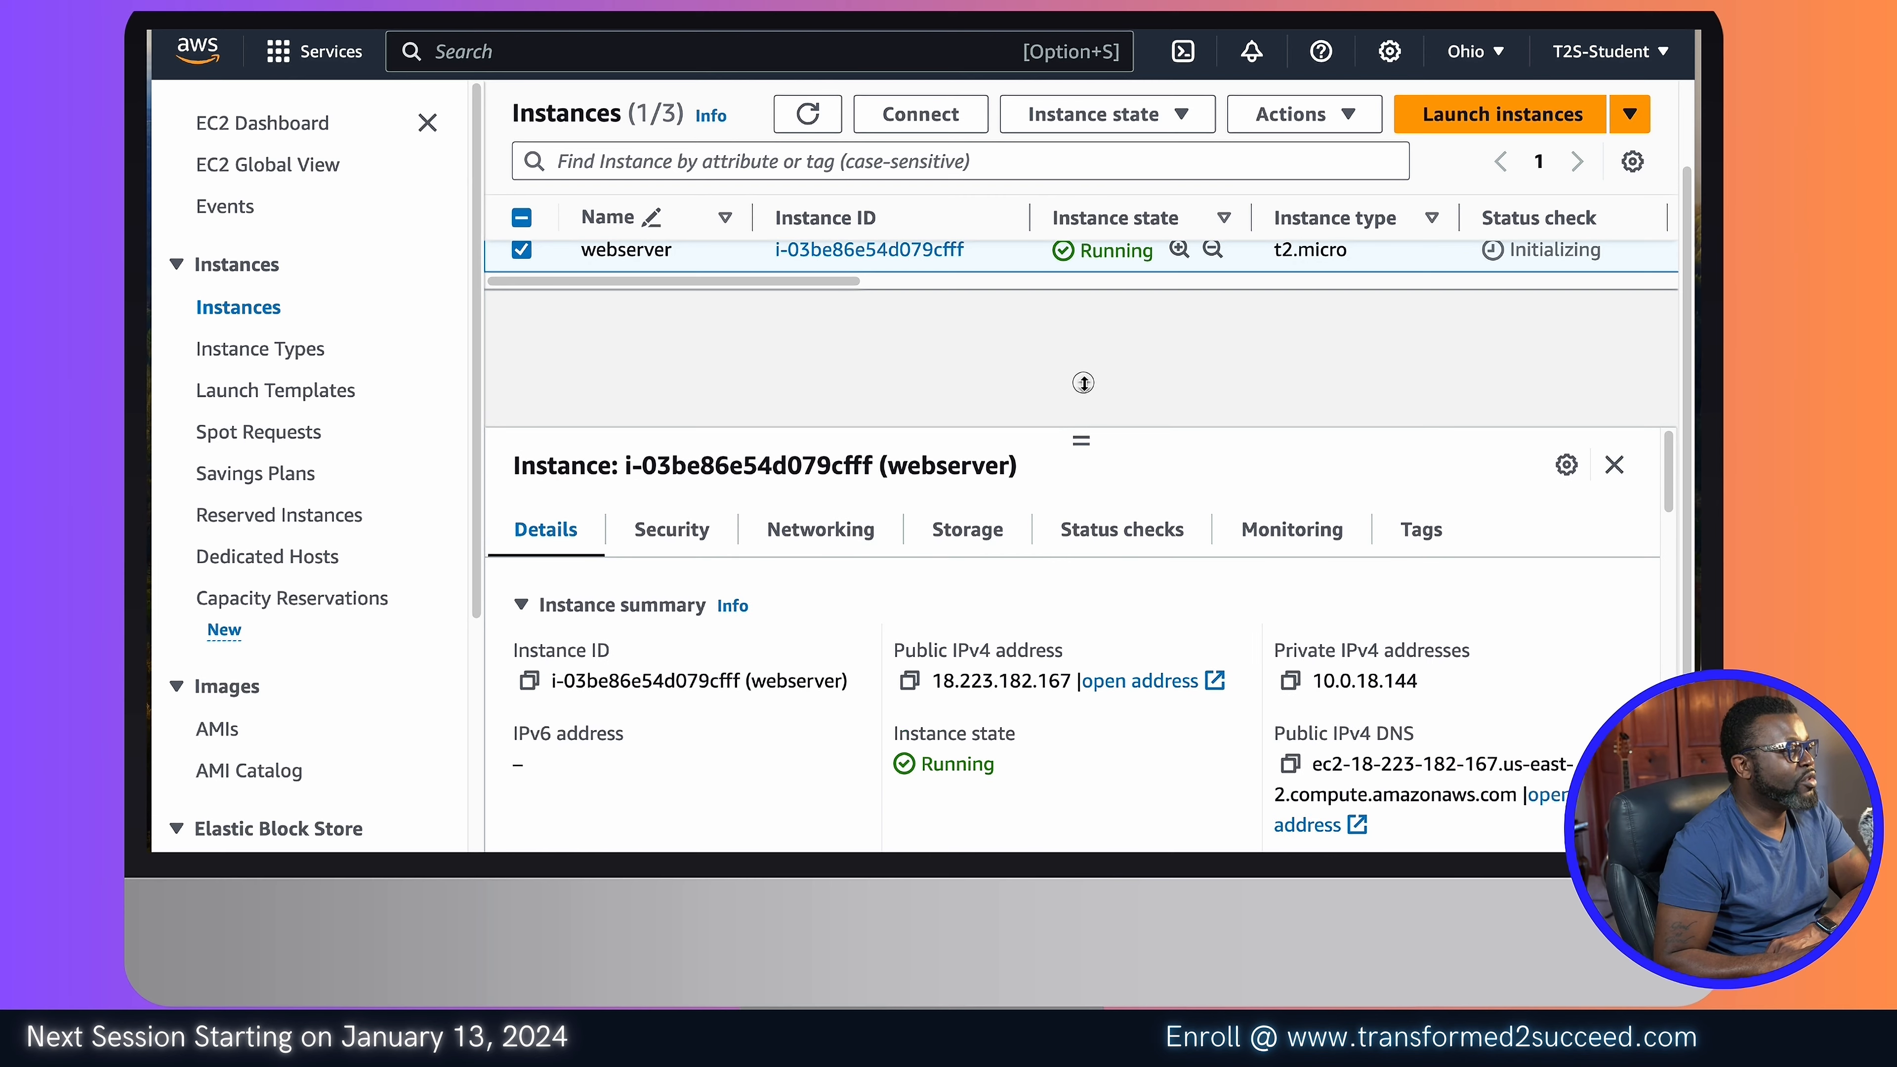
Step: Examine the webserver instance summary, comparing the public and private IPv4 addresses and checking the other instance details
{"action": "scroll", "coordinate": [1093, 602], "scroll_direction": "down", "scroll_amount": 2}
{"action": "scroll", "coordinate": [1095, 602], "scroll_direction": "up", "scroll_amount": 2}
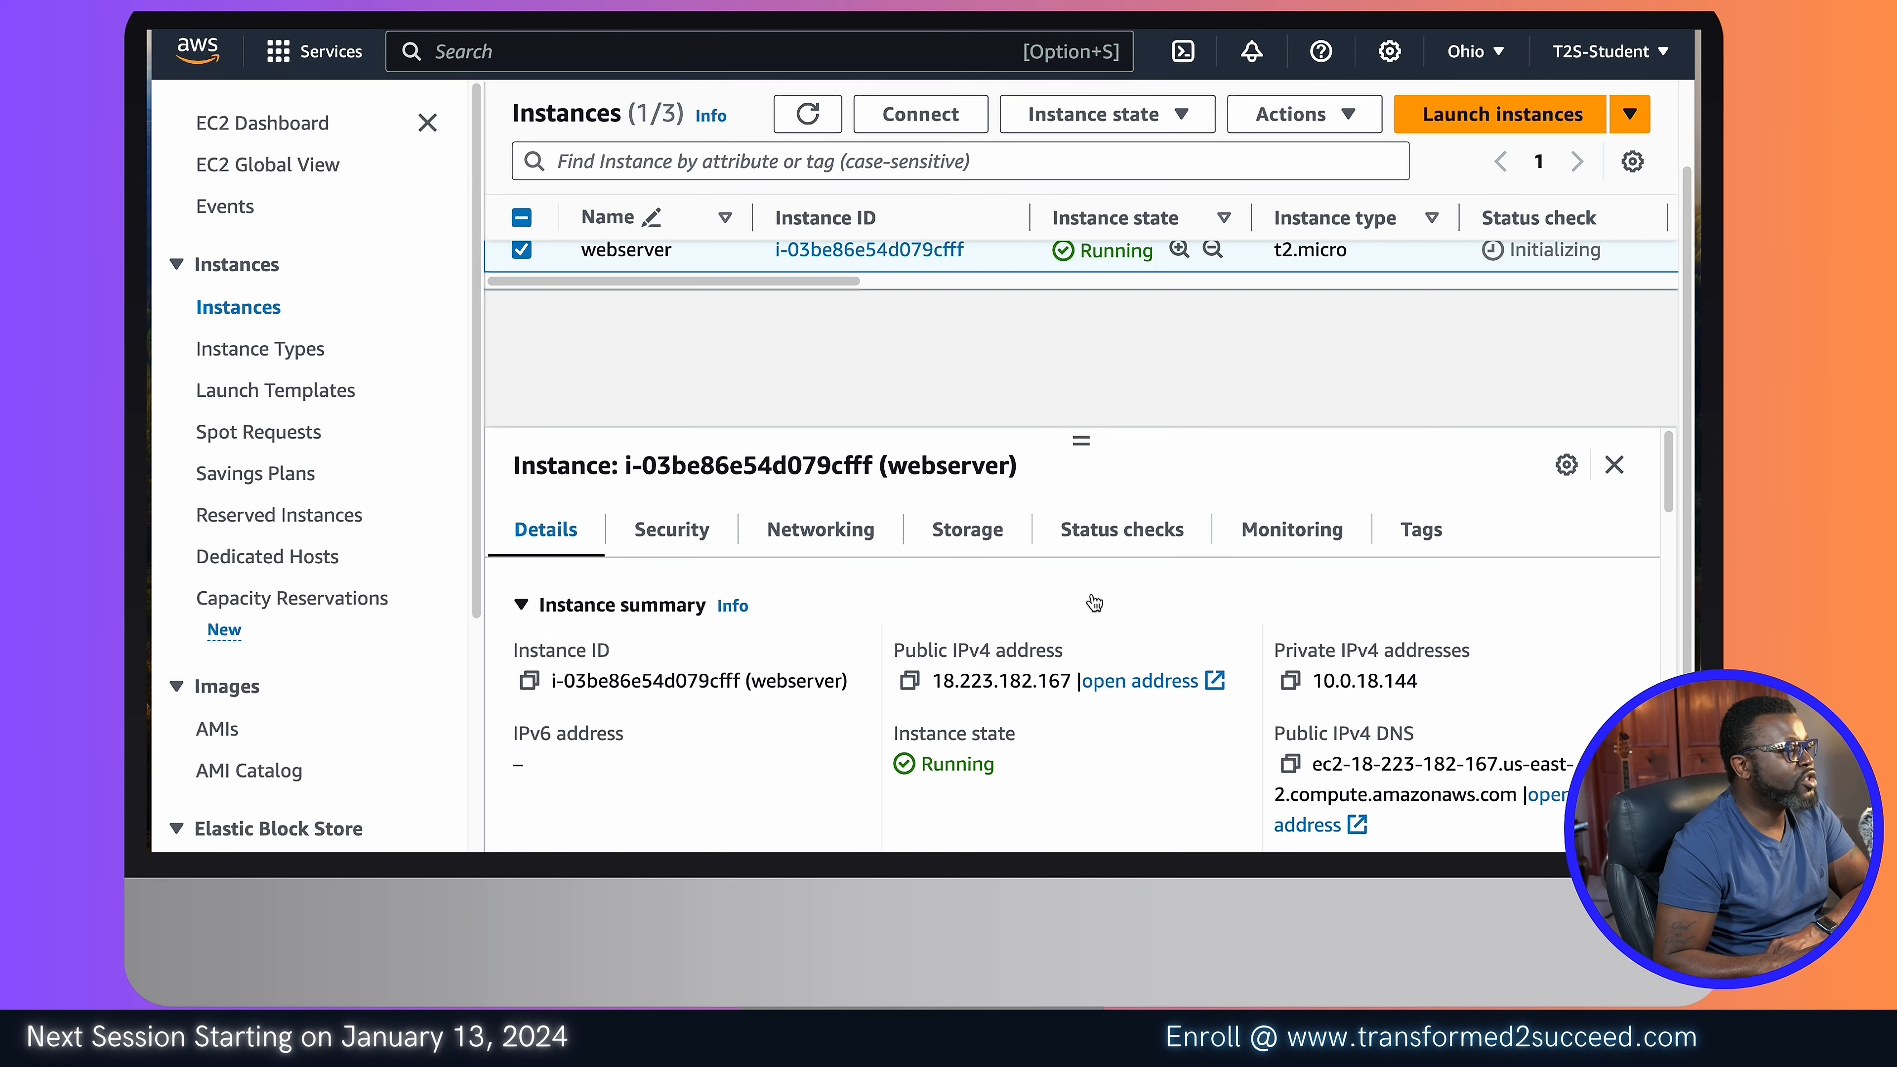
{"action": "scroll", "coordinate": [1094, 602], "scroll_direction": "down", "scroll_amount": 2}
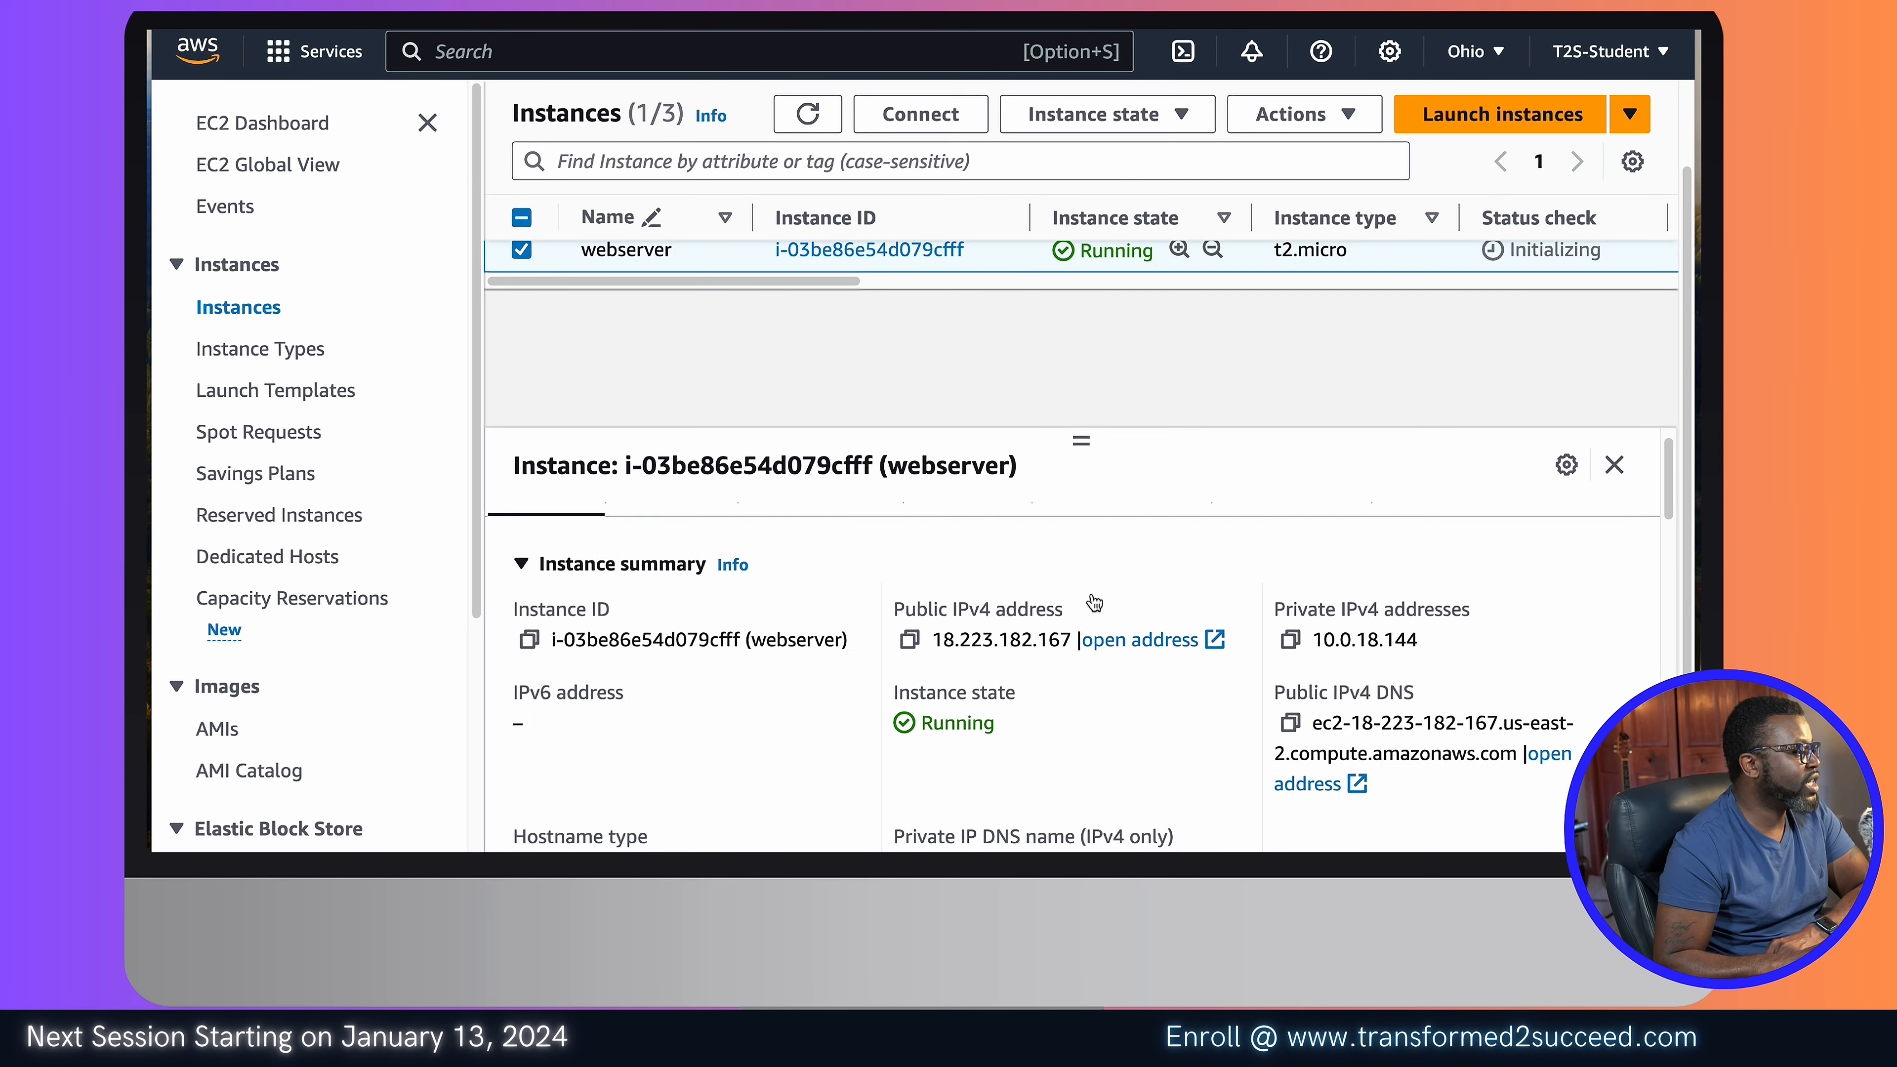
{"action": "scroll", "coordinate": [1093, 602], "scroll_direction": "up", "scroll_amount": 2}
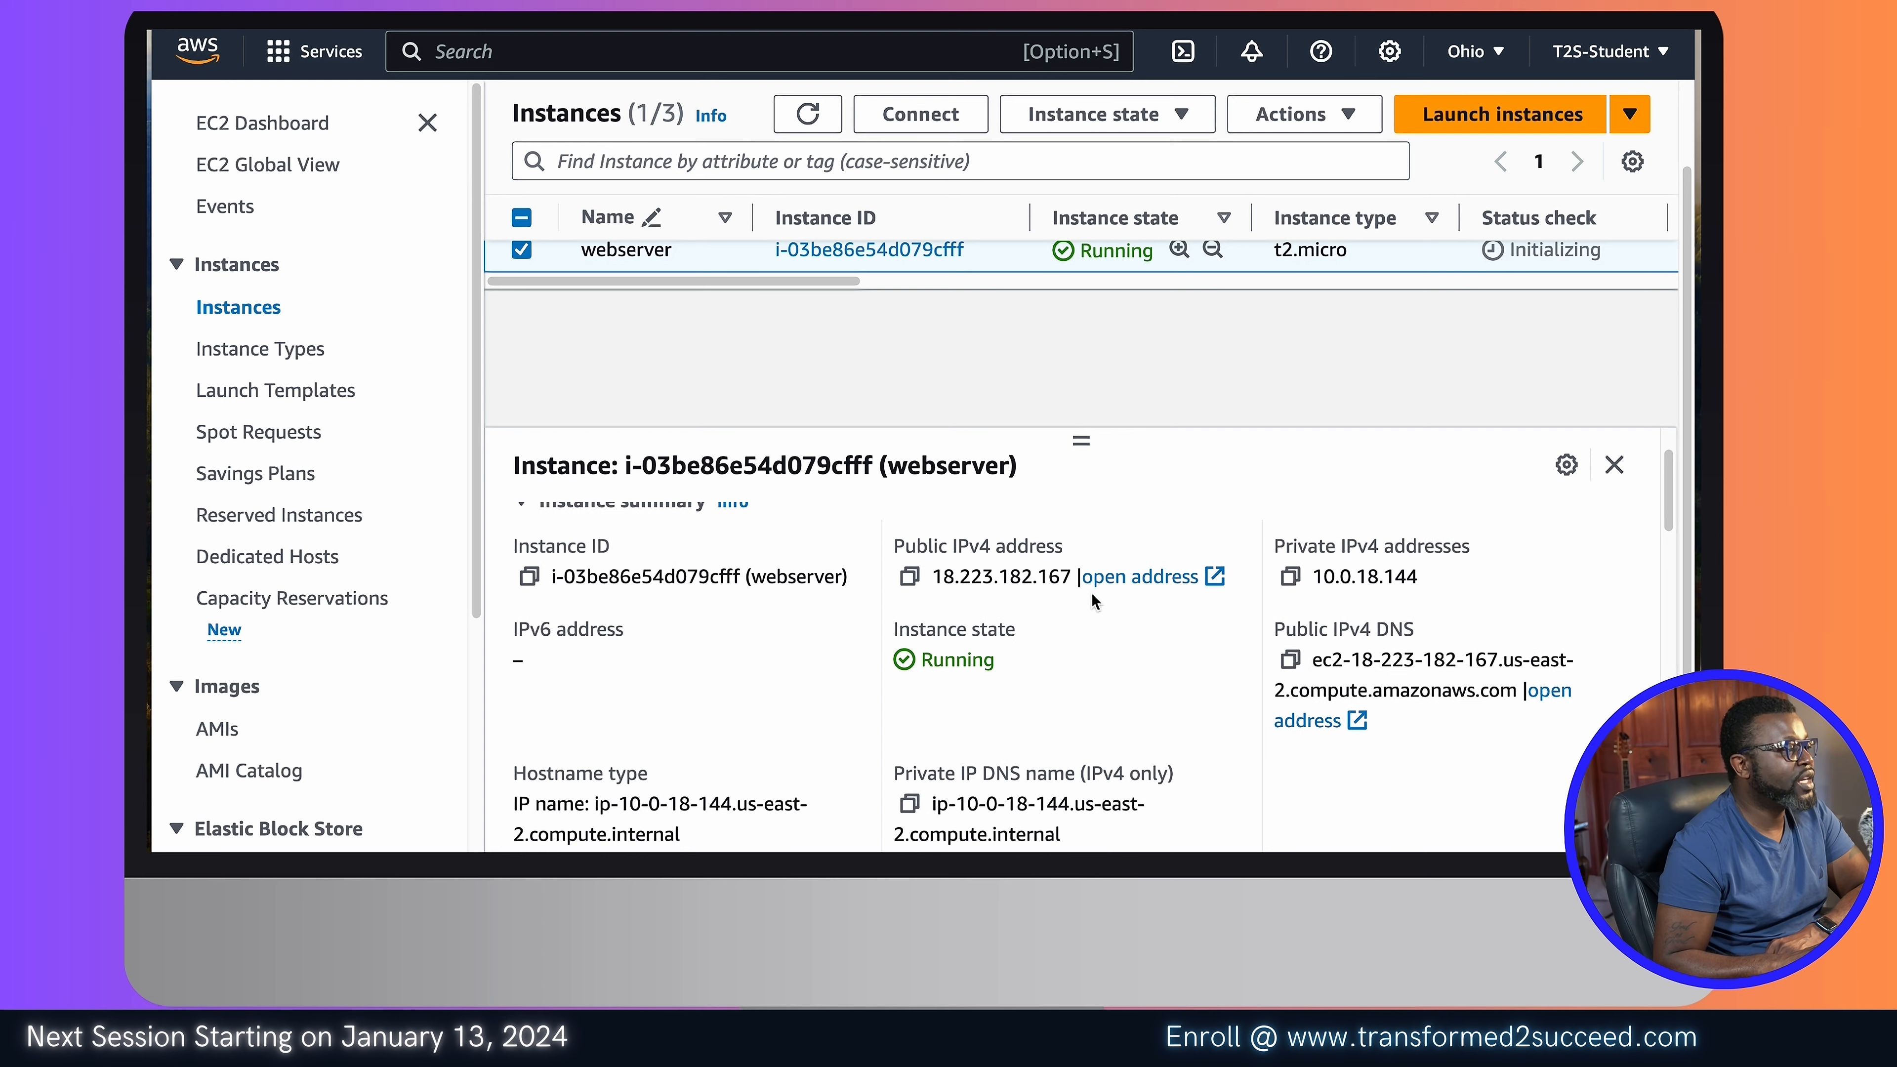
{"action": "left_click_drag", "start_coordinate": [612, 654], "coordinate": [502, 653]}
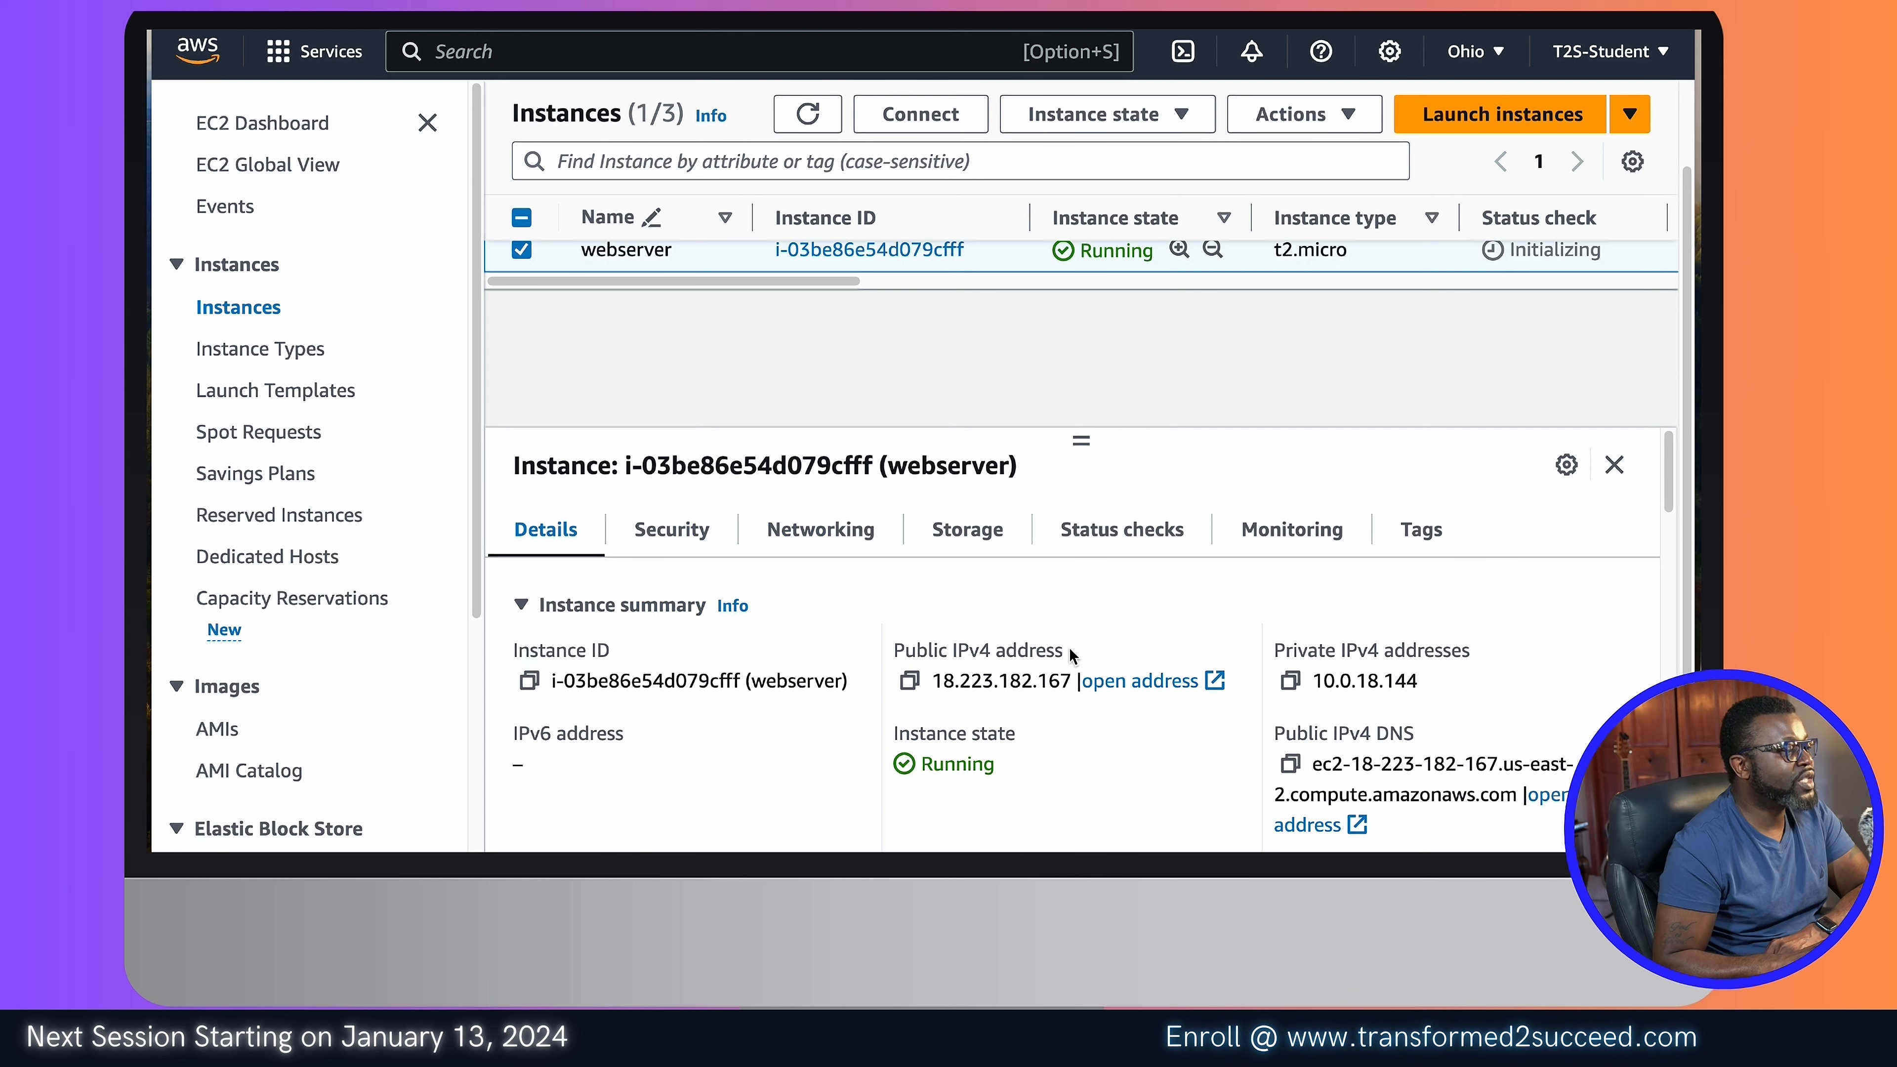
{"action": "left_click_drag", "start_coordinate": [1064, 646], "coordinate": [894, 644]}
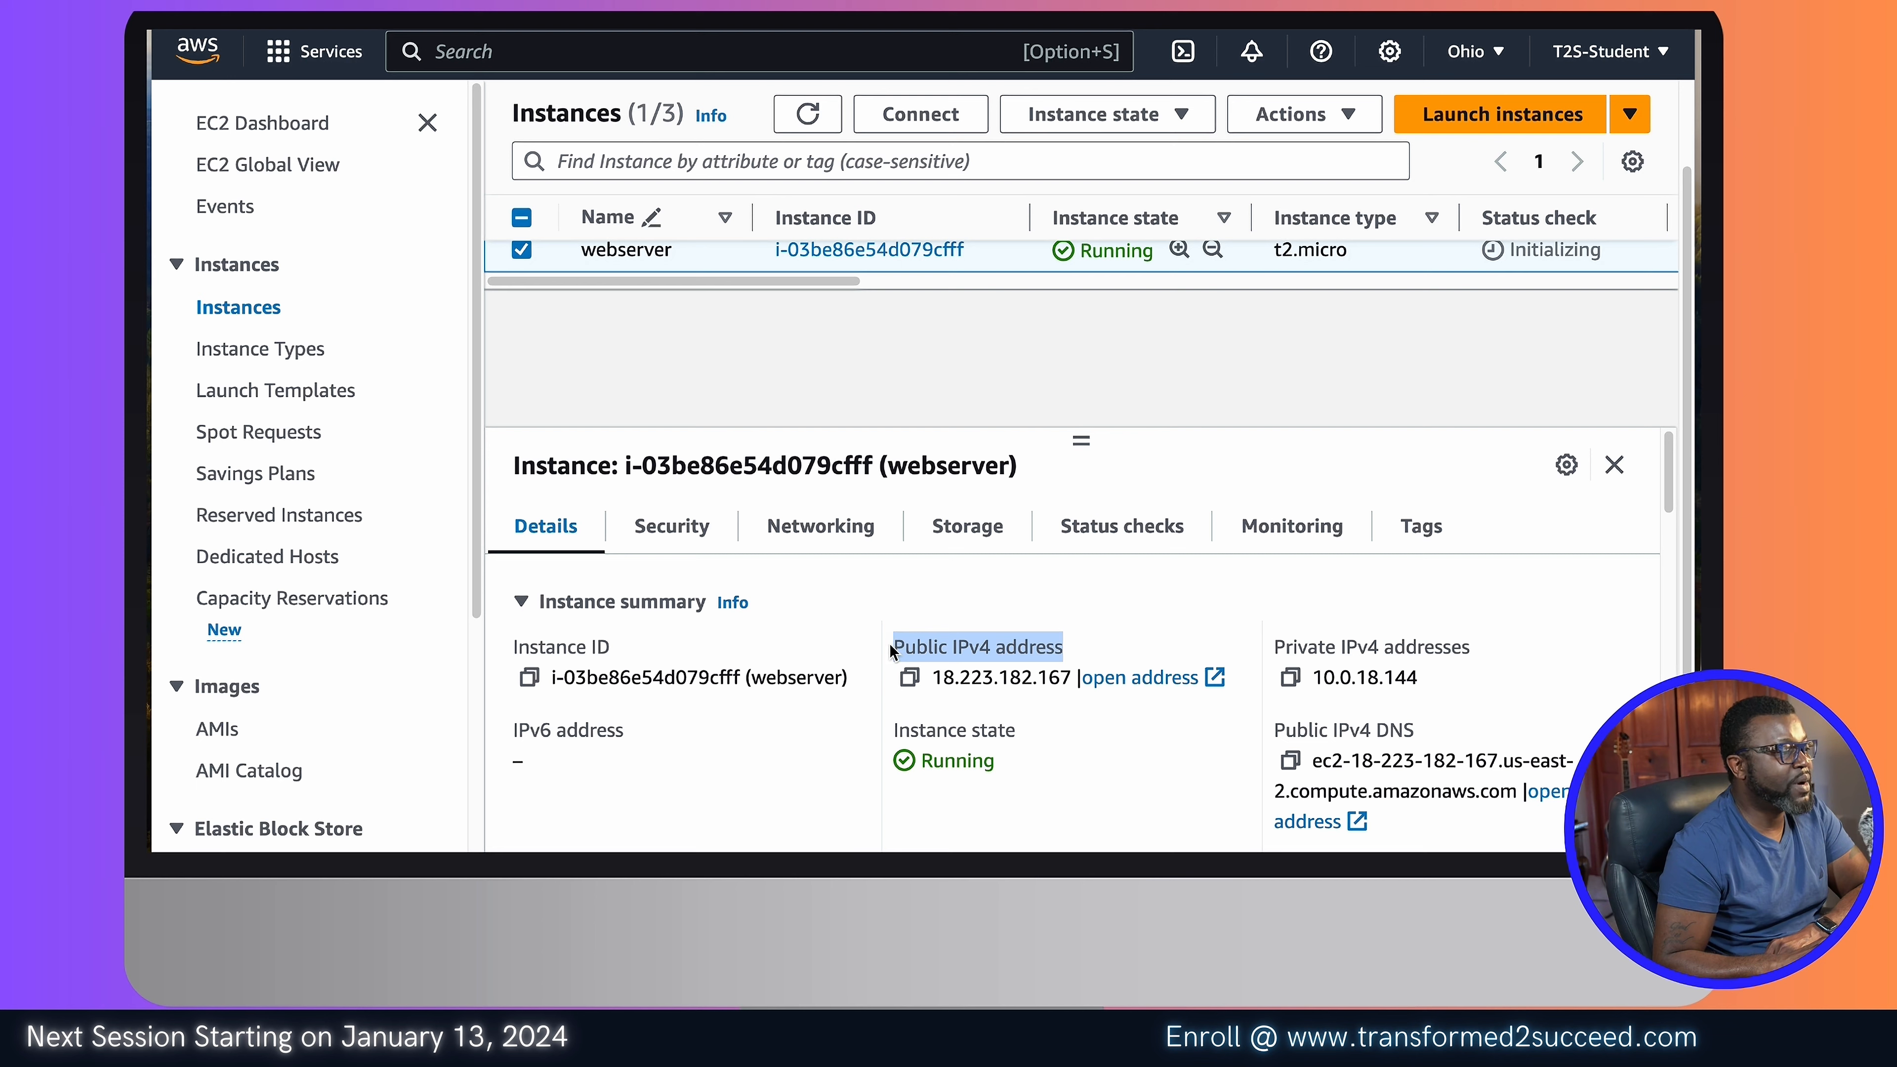
{"action": "scroll", "coordinate": [1046, 635], "scroll_direction": "down", "scroll_amount": 2}
{"action": "scroll", "coordinate": [1426, 638], "scroll_direction": "up", "scroll_amount": 1}
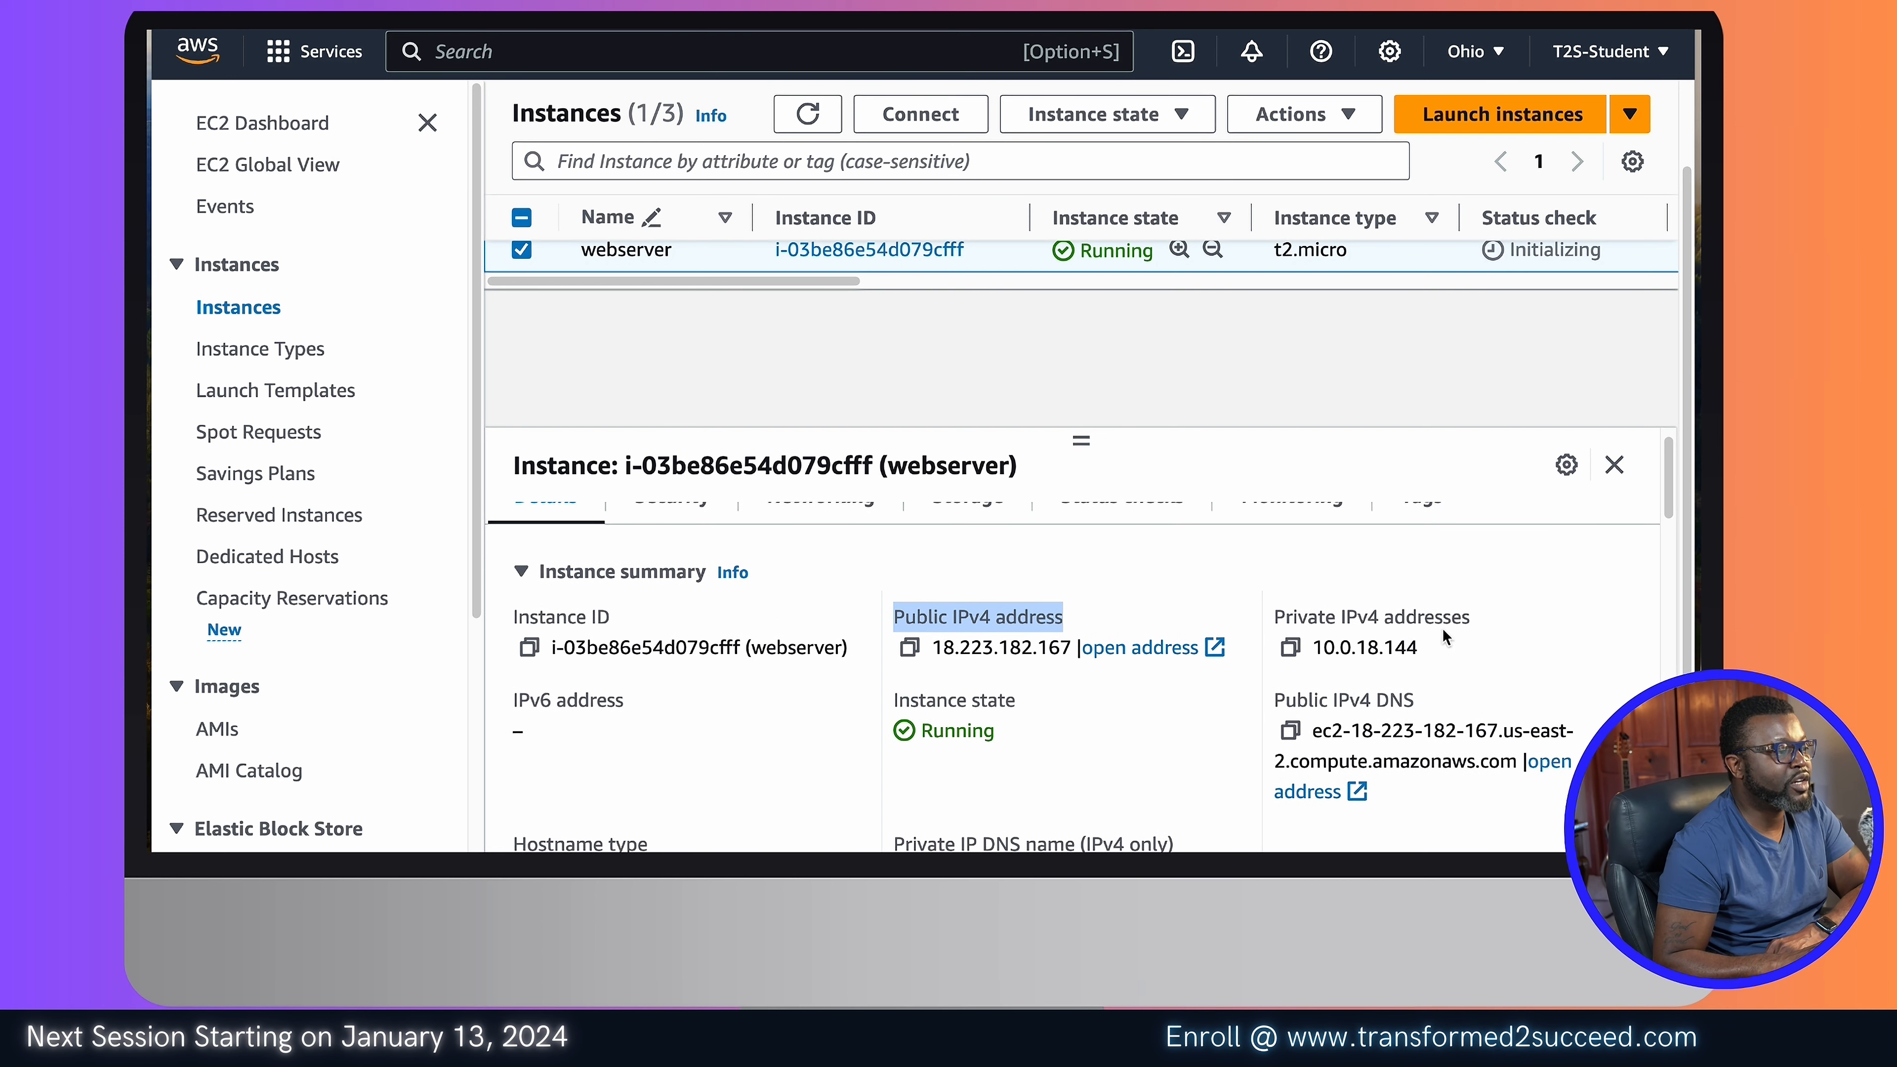
{"action": "left_click_drag", "start_coordinate": [1460, 617], "coordinate": [1258, 613]}
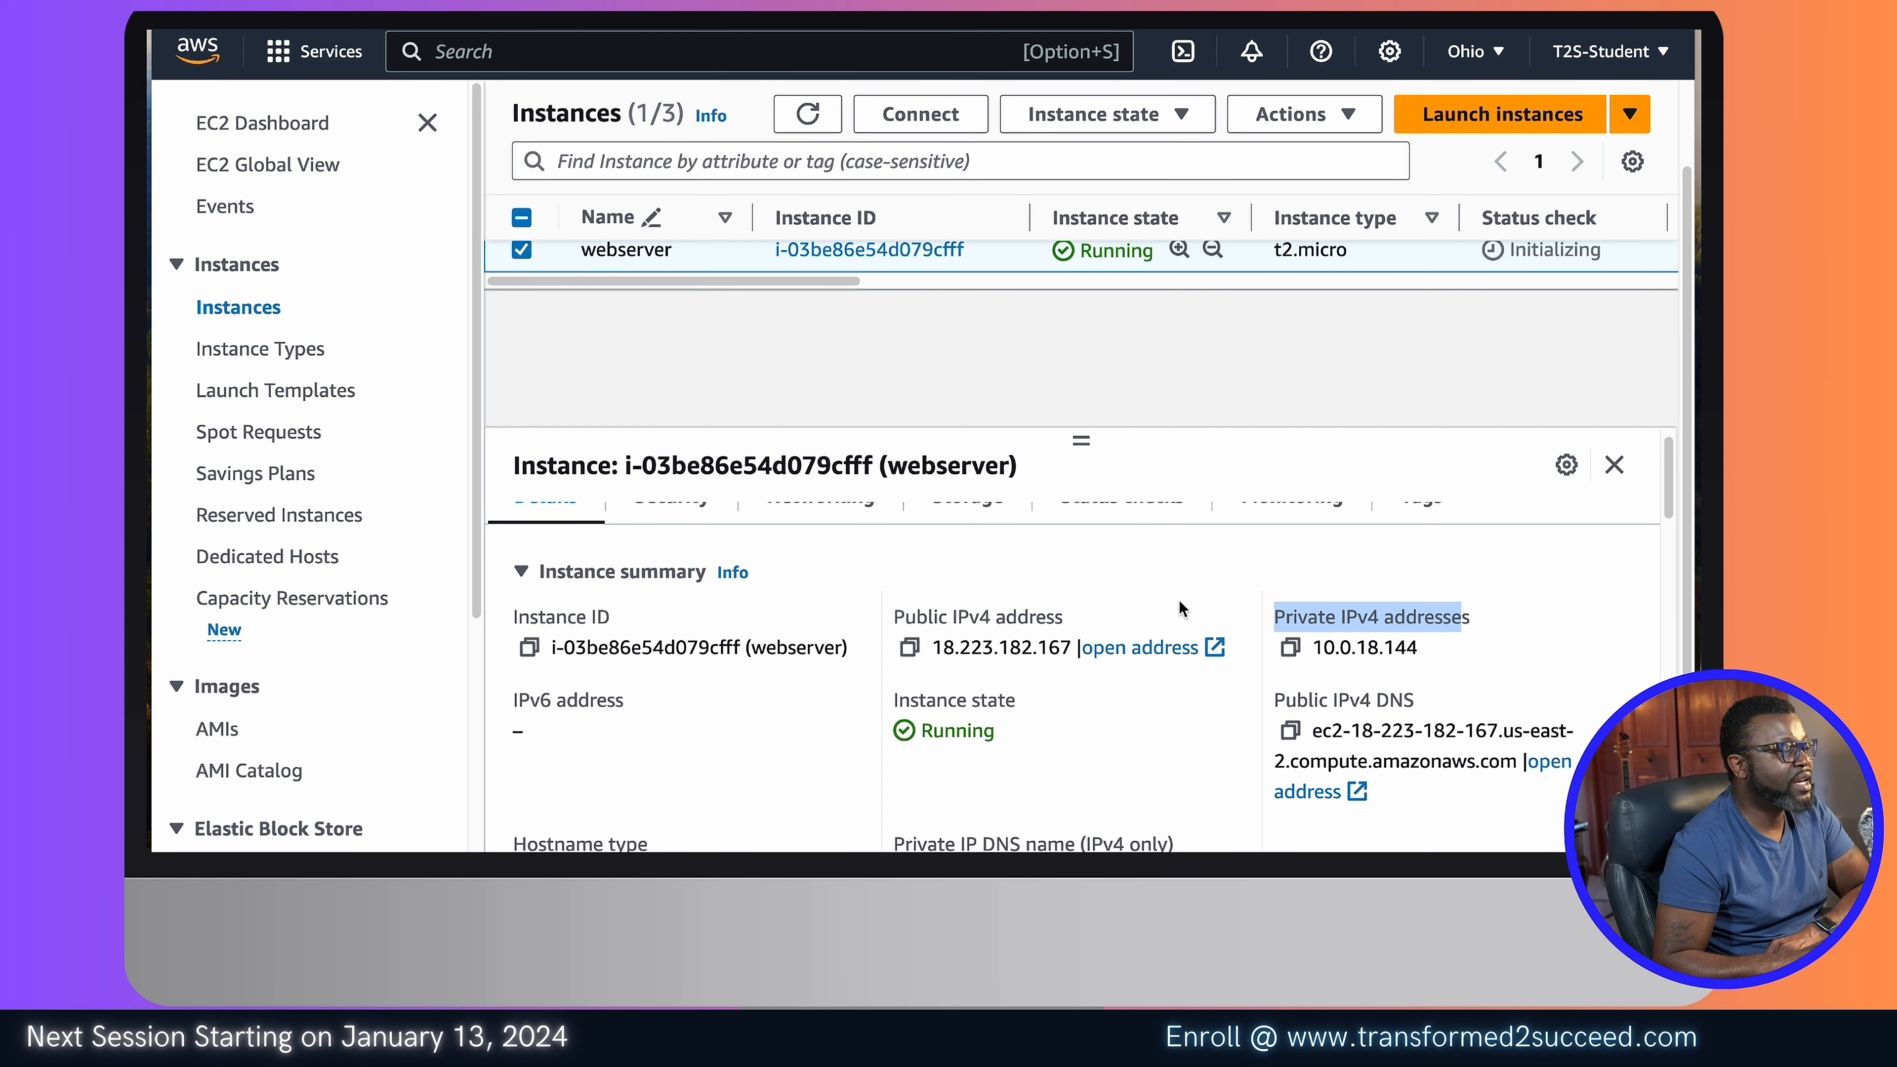
{"action": "scroll", "coordinate": [1182, 609], "scroll_direction": "down", "scroll_amount": 2}
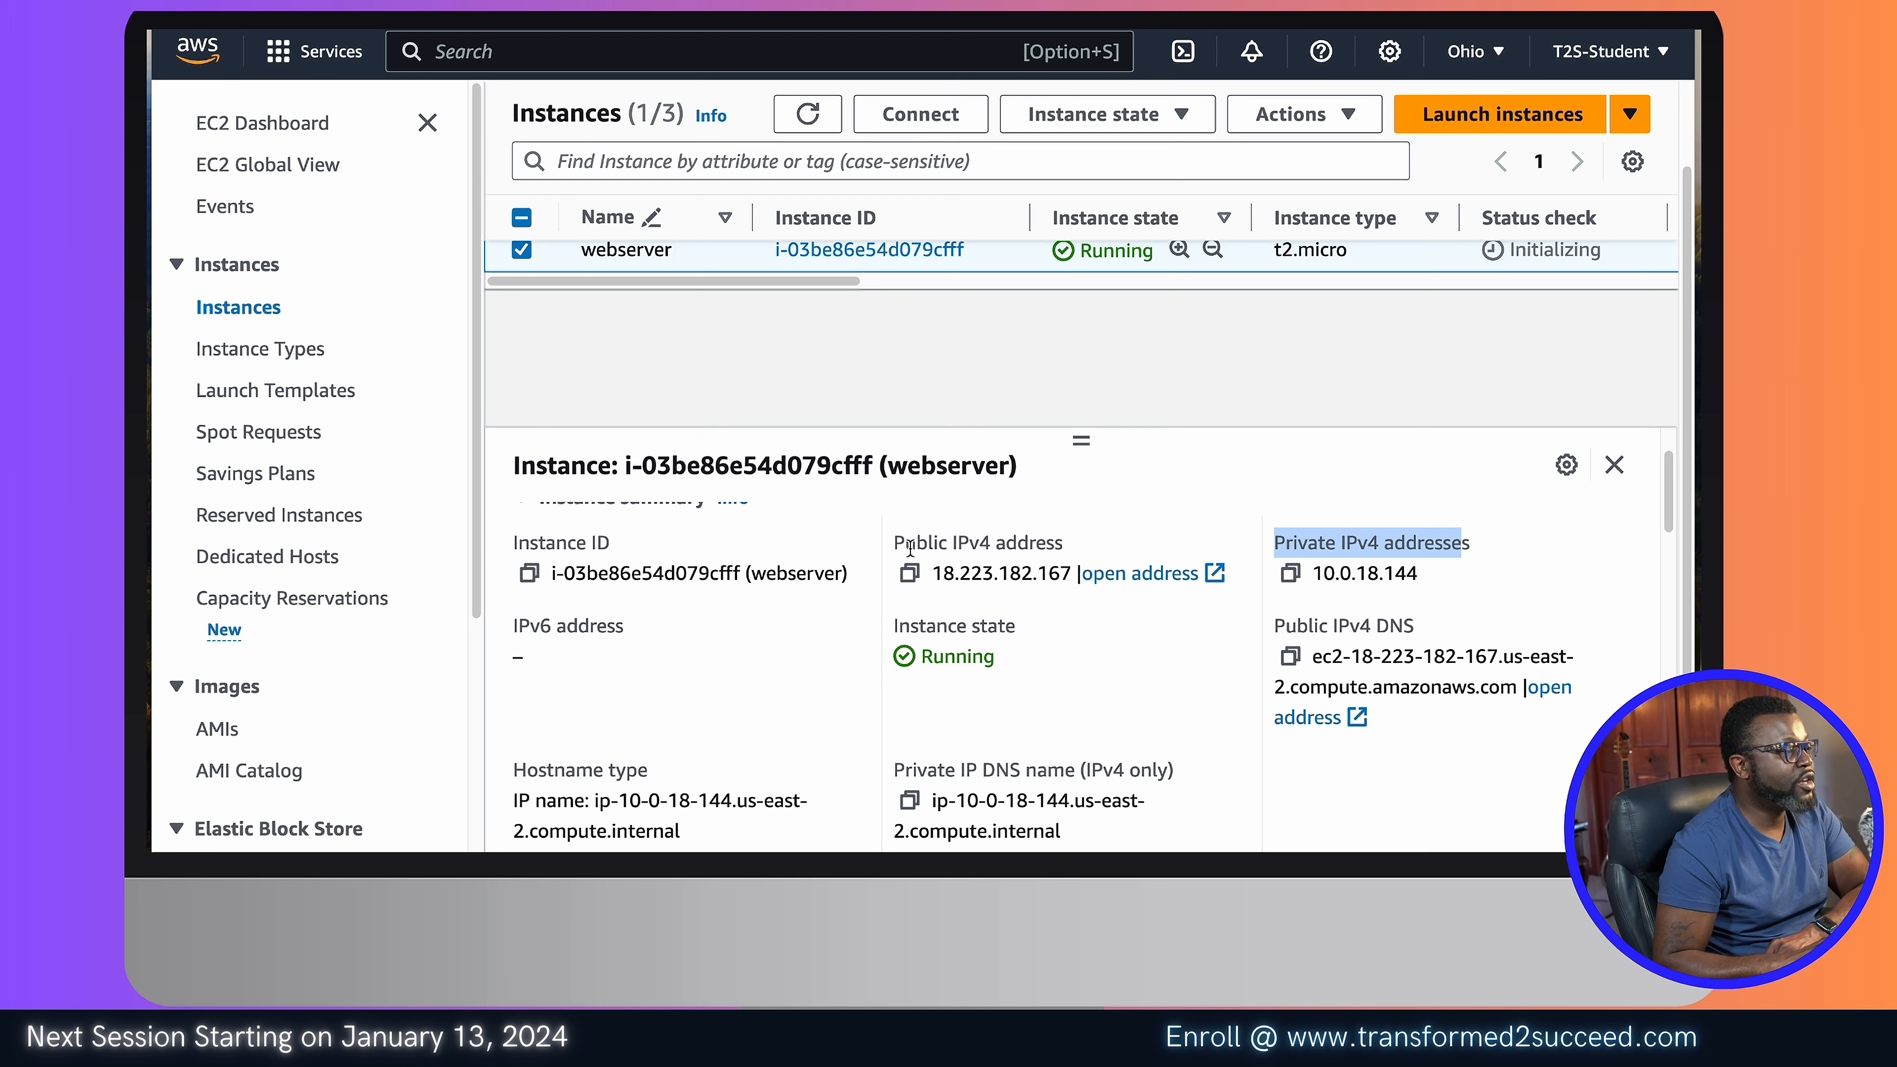
{"action": "left_click", "coordinate": [896, 544]}
{"action": "left_click_drag", "start_coordinate": [897, 543], "coordinate": [1070, 546]}
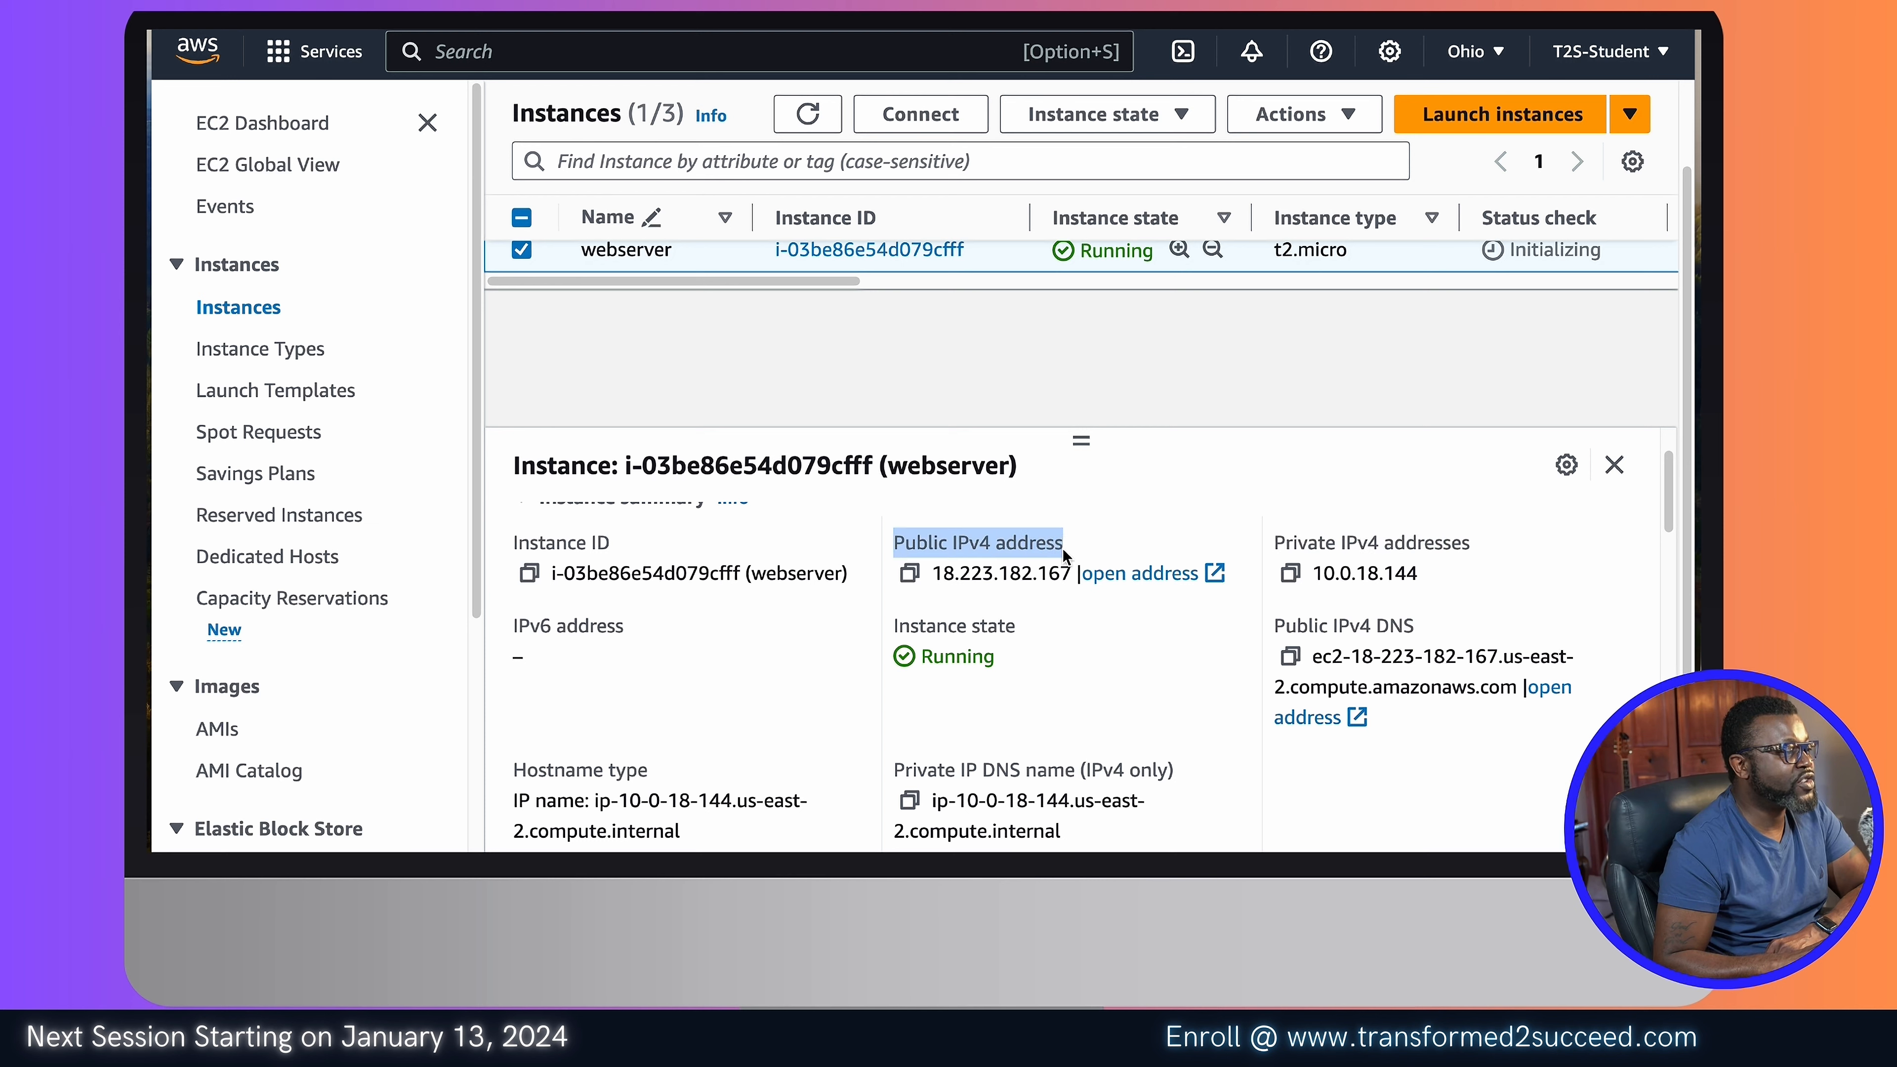
{"action": "left_click", "coordinate": [1034, 596]}
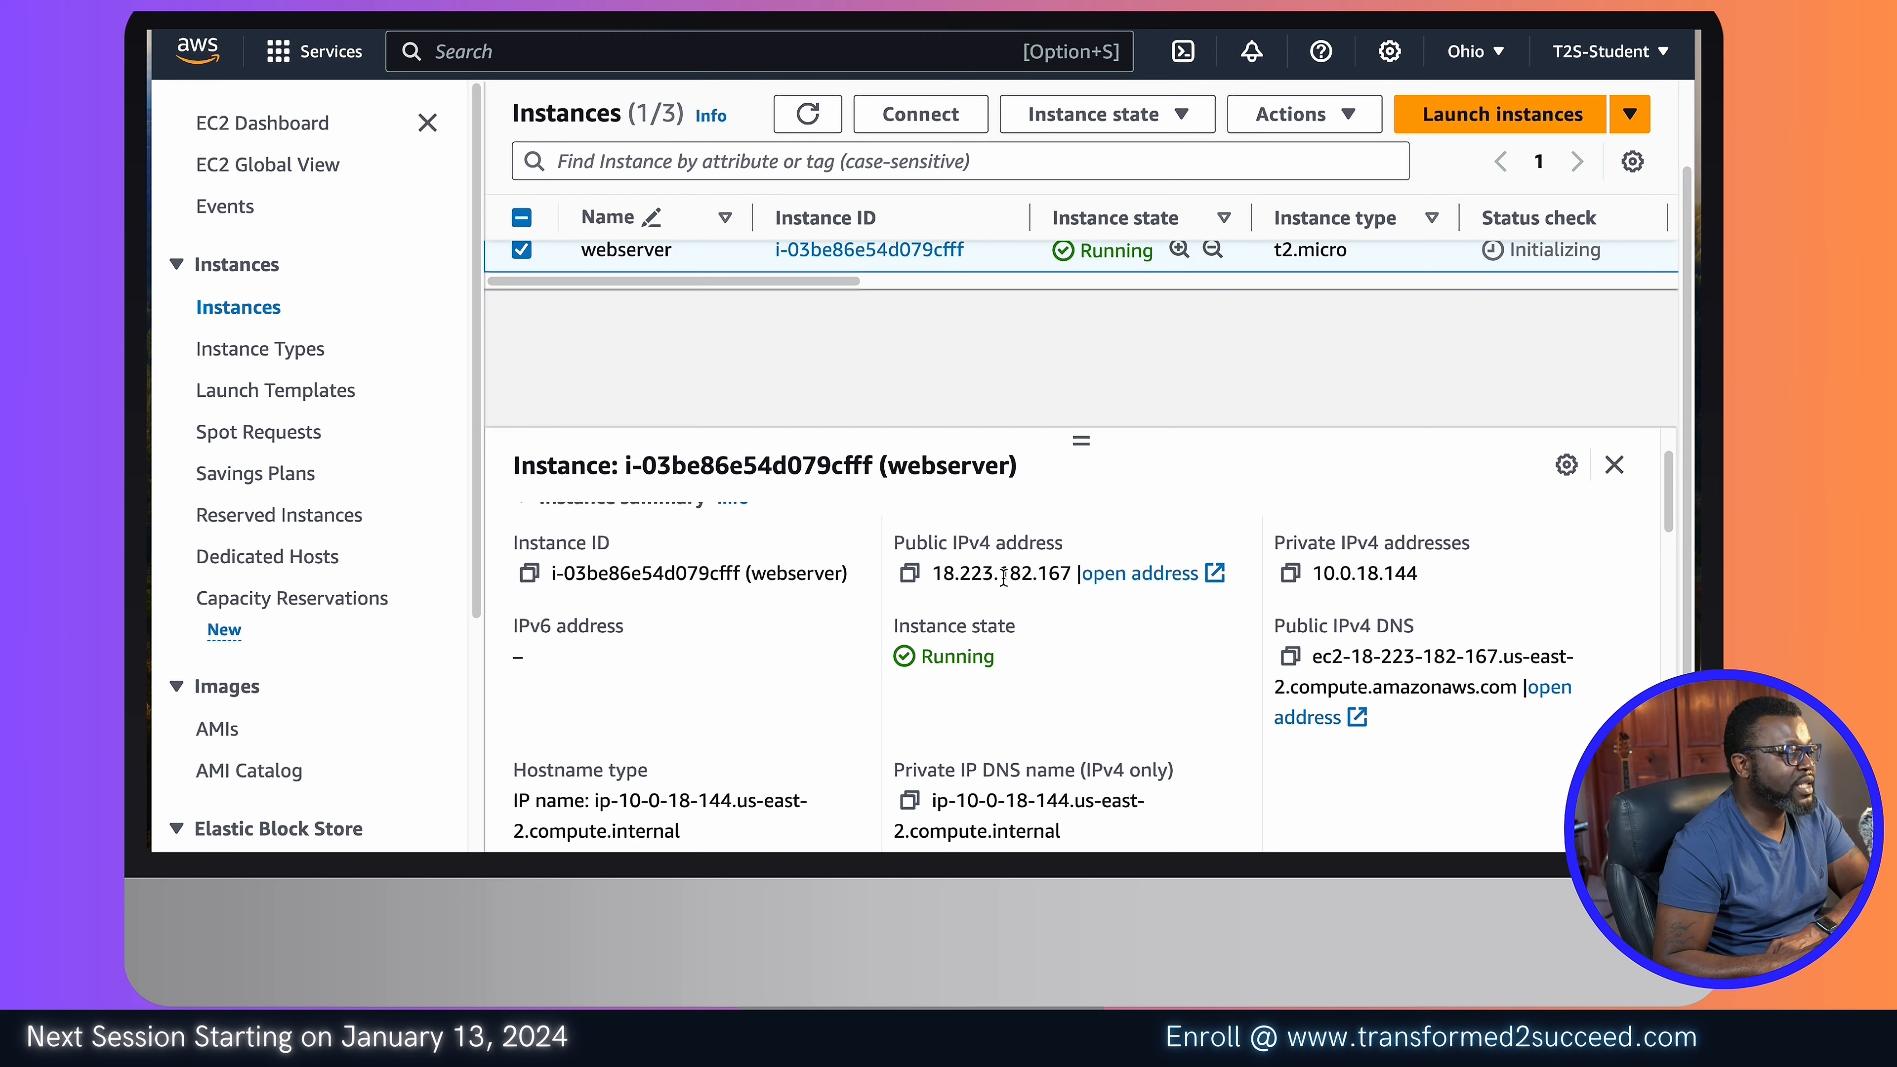
{"action": "scroll", "coordinate": [998, 602], "scroll_direction": "up", "scroll_amount": 1}
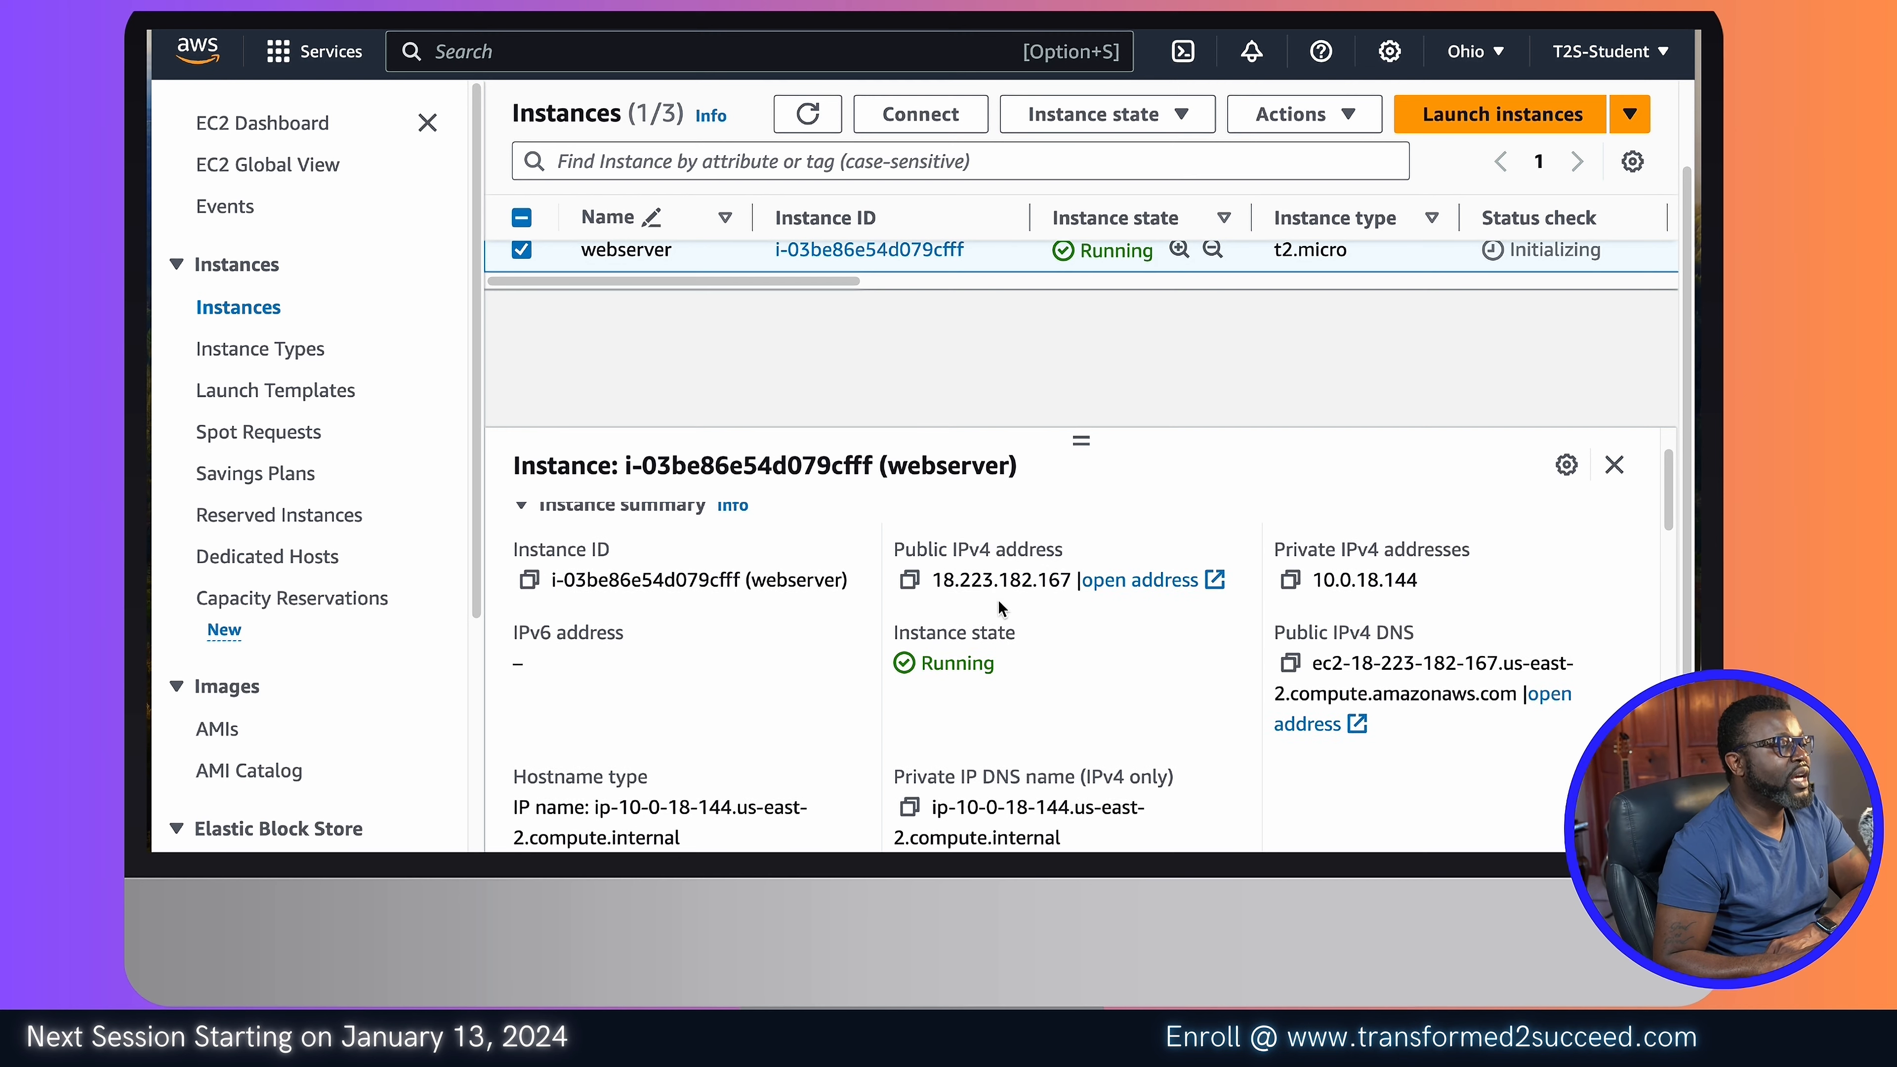
{"action": "scroll", "coordinate": [998, 606], "scroll_direction": "up", "scroll_amount": 3}
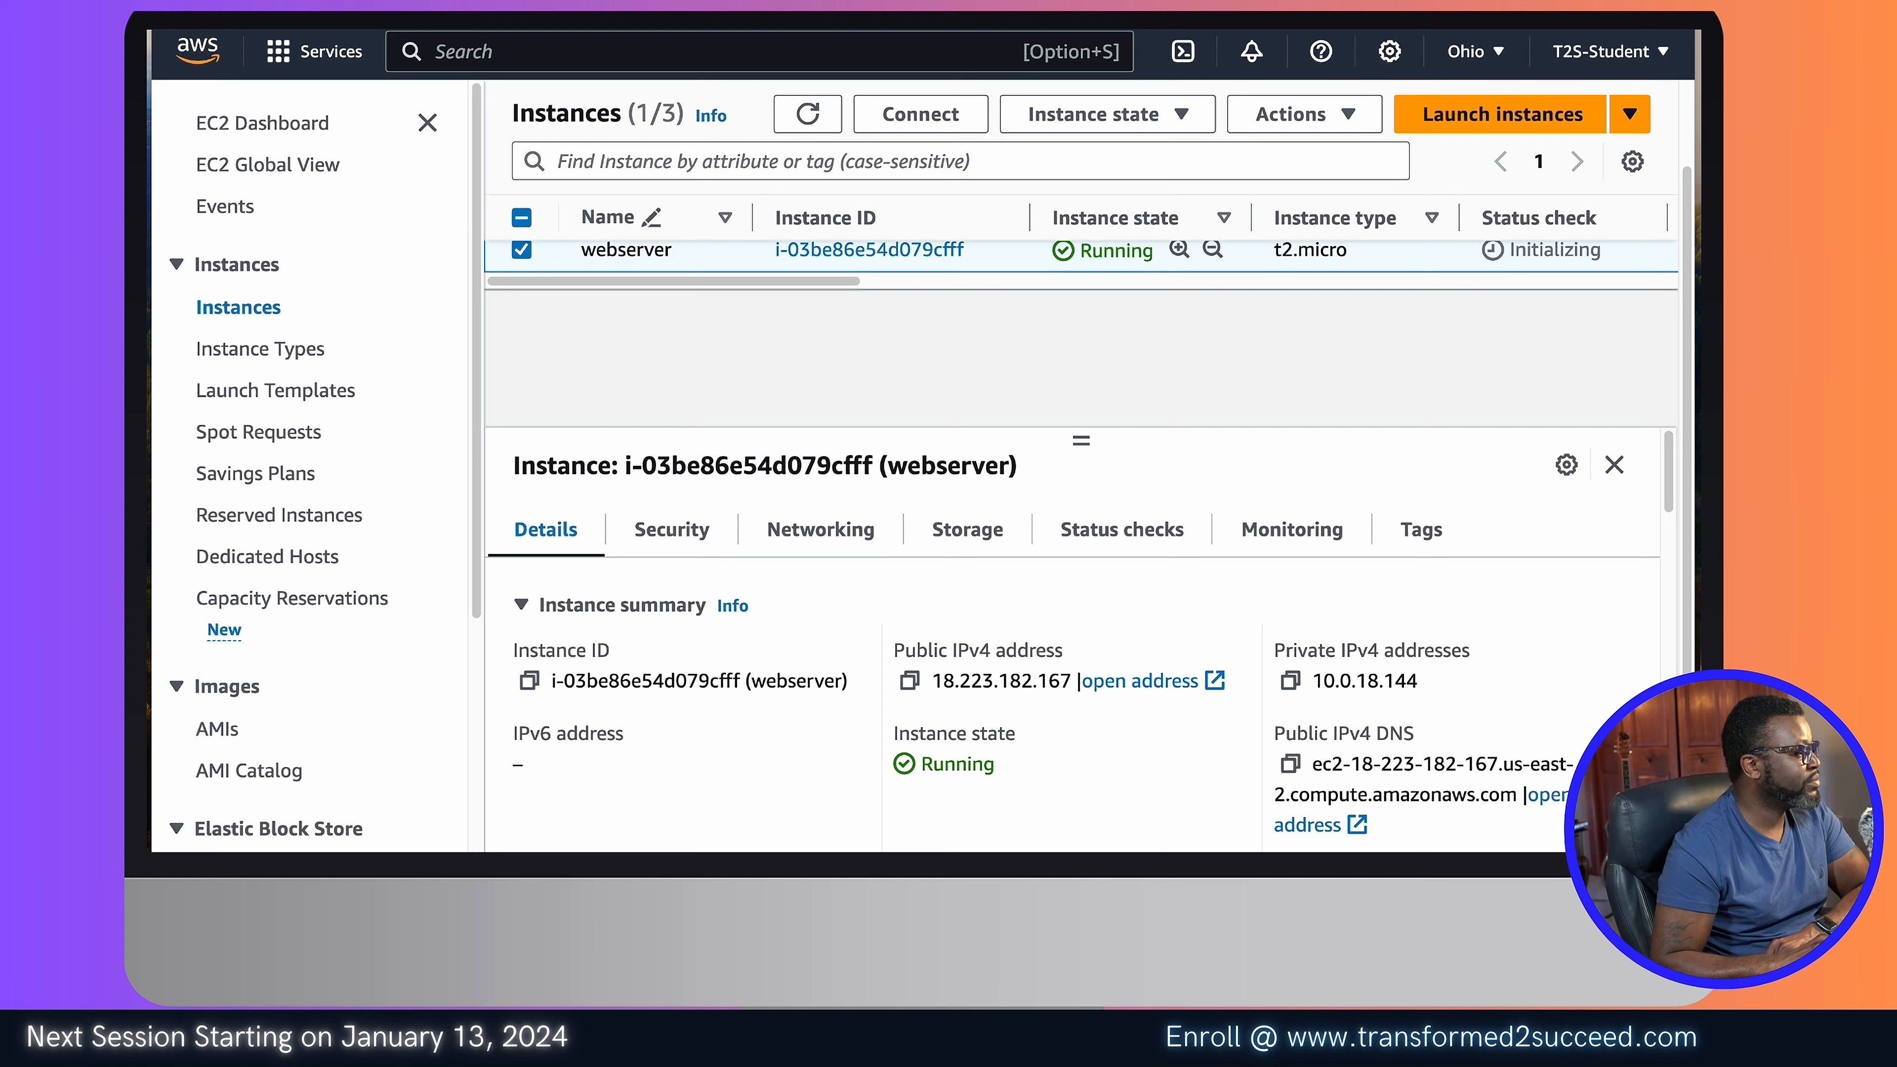
{"action": "scroll", "coordinate": [1084, 689], "scroll_direction": "down", "scroll_amount": 5}
{"action": "scroll", "coordinate": [1084, 689], "scroll_direction": "up", "scroll_amount": 5}
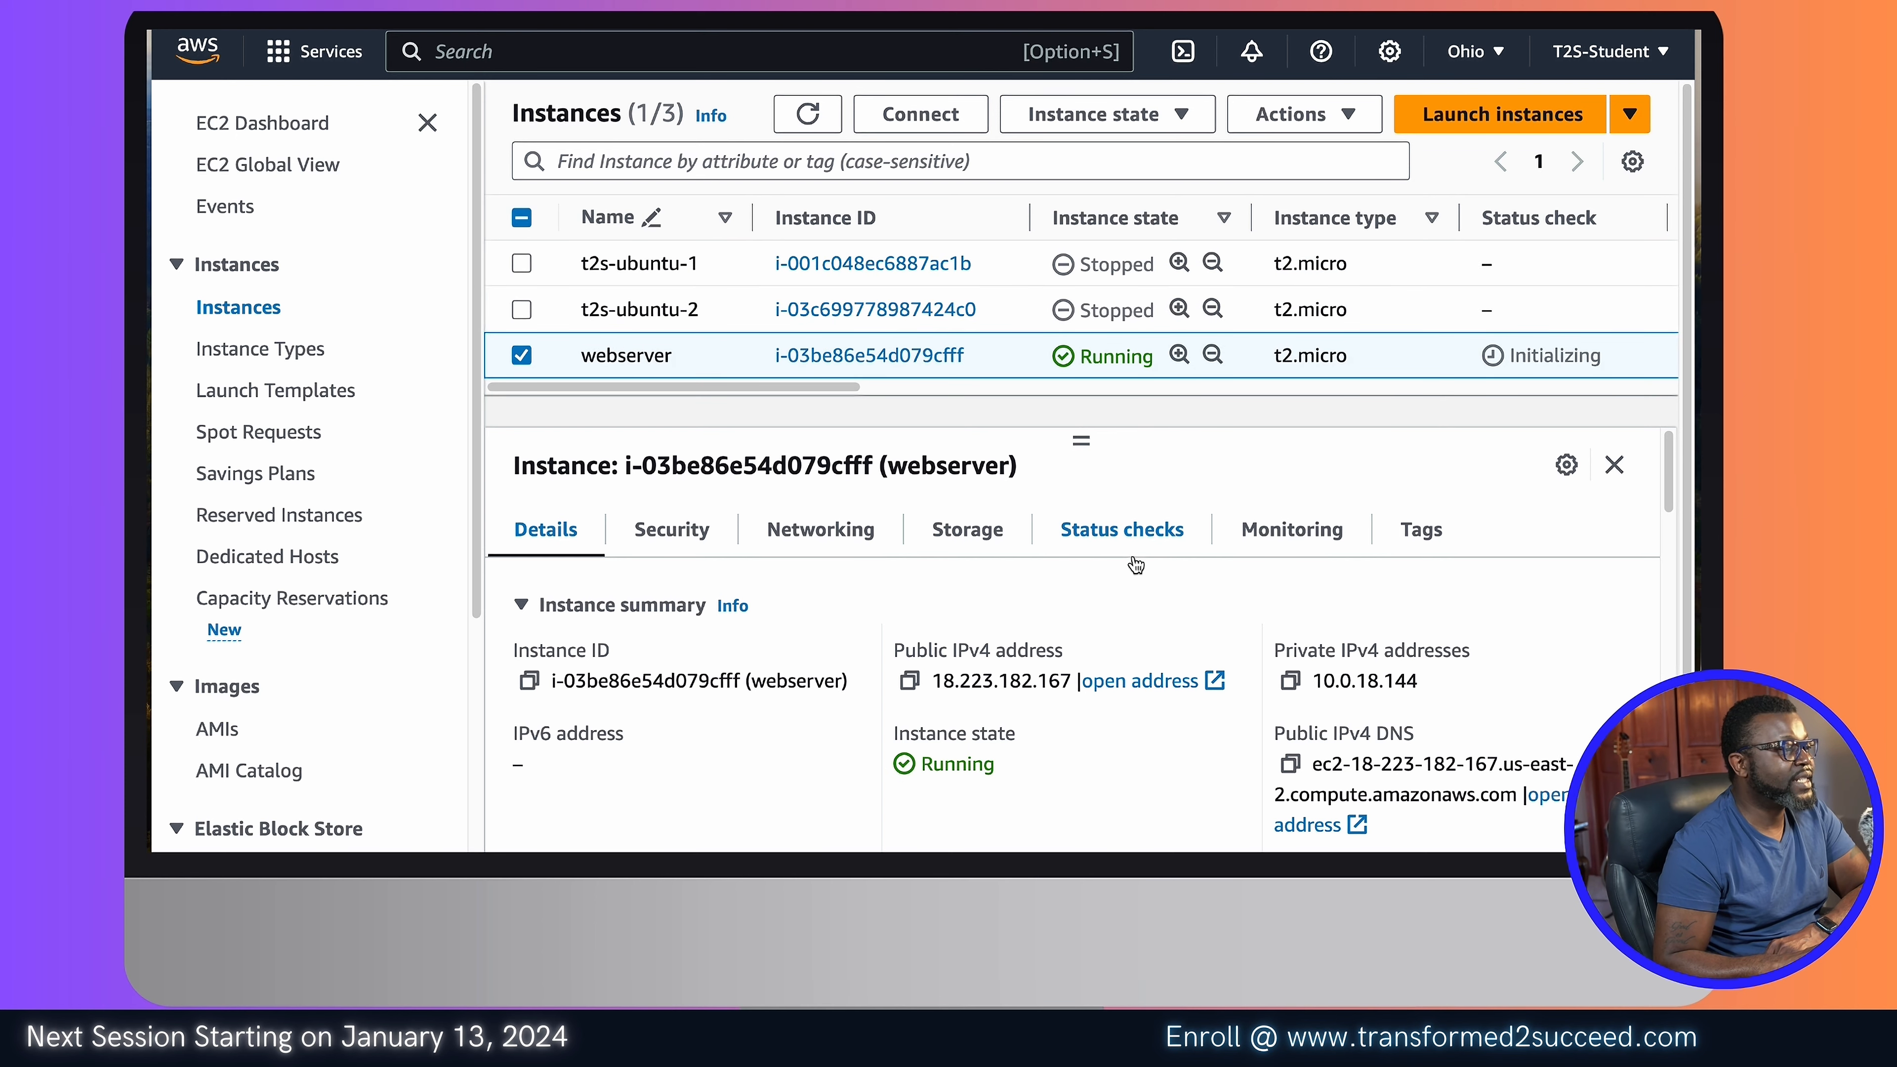
{"action": "scroll", "coordinate": [1135, 566], "scroll_direction": "down", "scroll_amount": 5}
Step: Close the instance details and open the SSH client connection instructions for the webserver instance
{"action": "left_click", "coordinate": [1614, 465]}
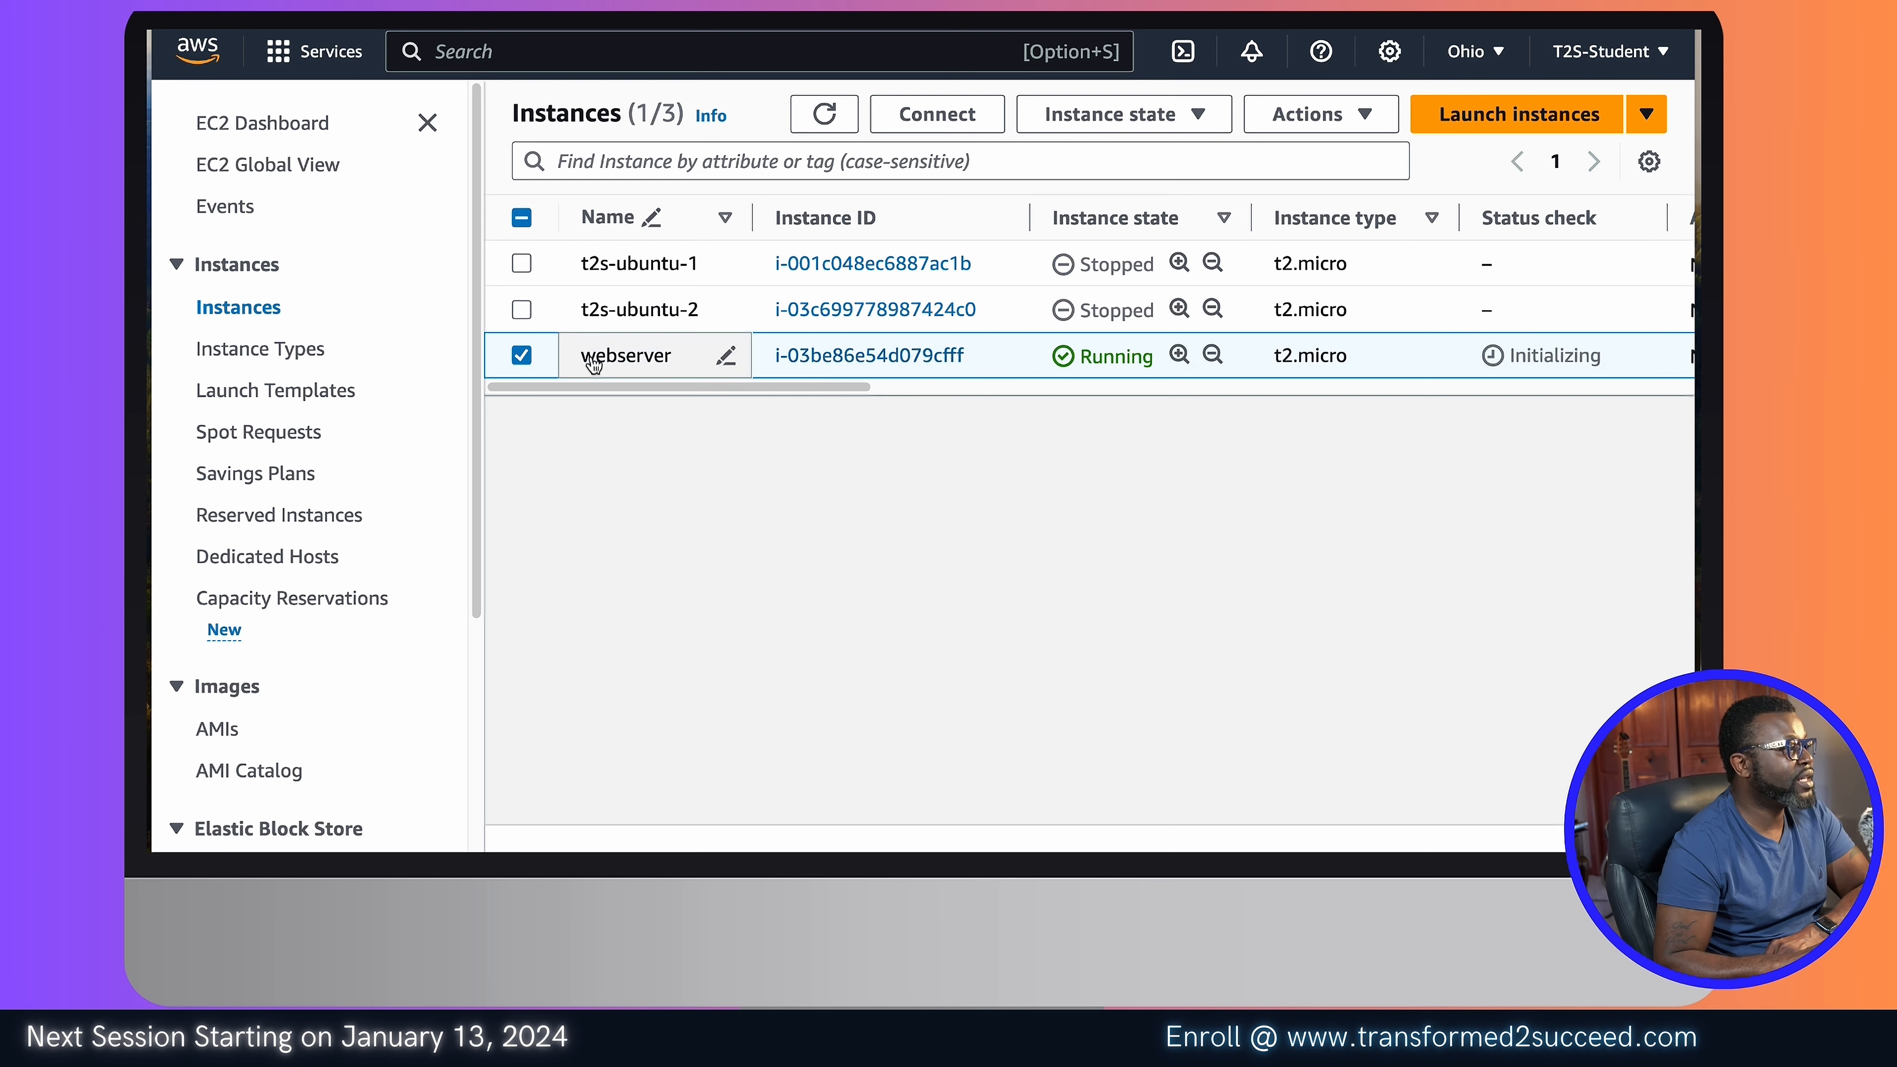
{"action": "left_click", "coordinate": [937, 118]}
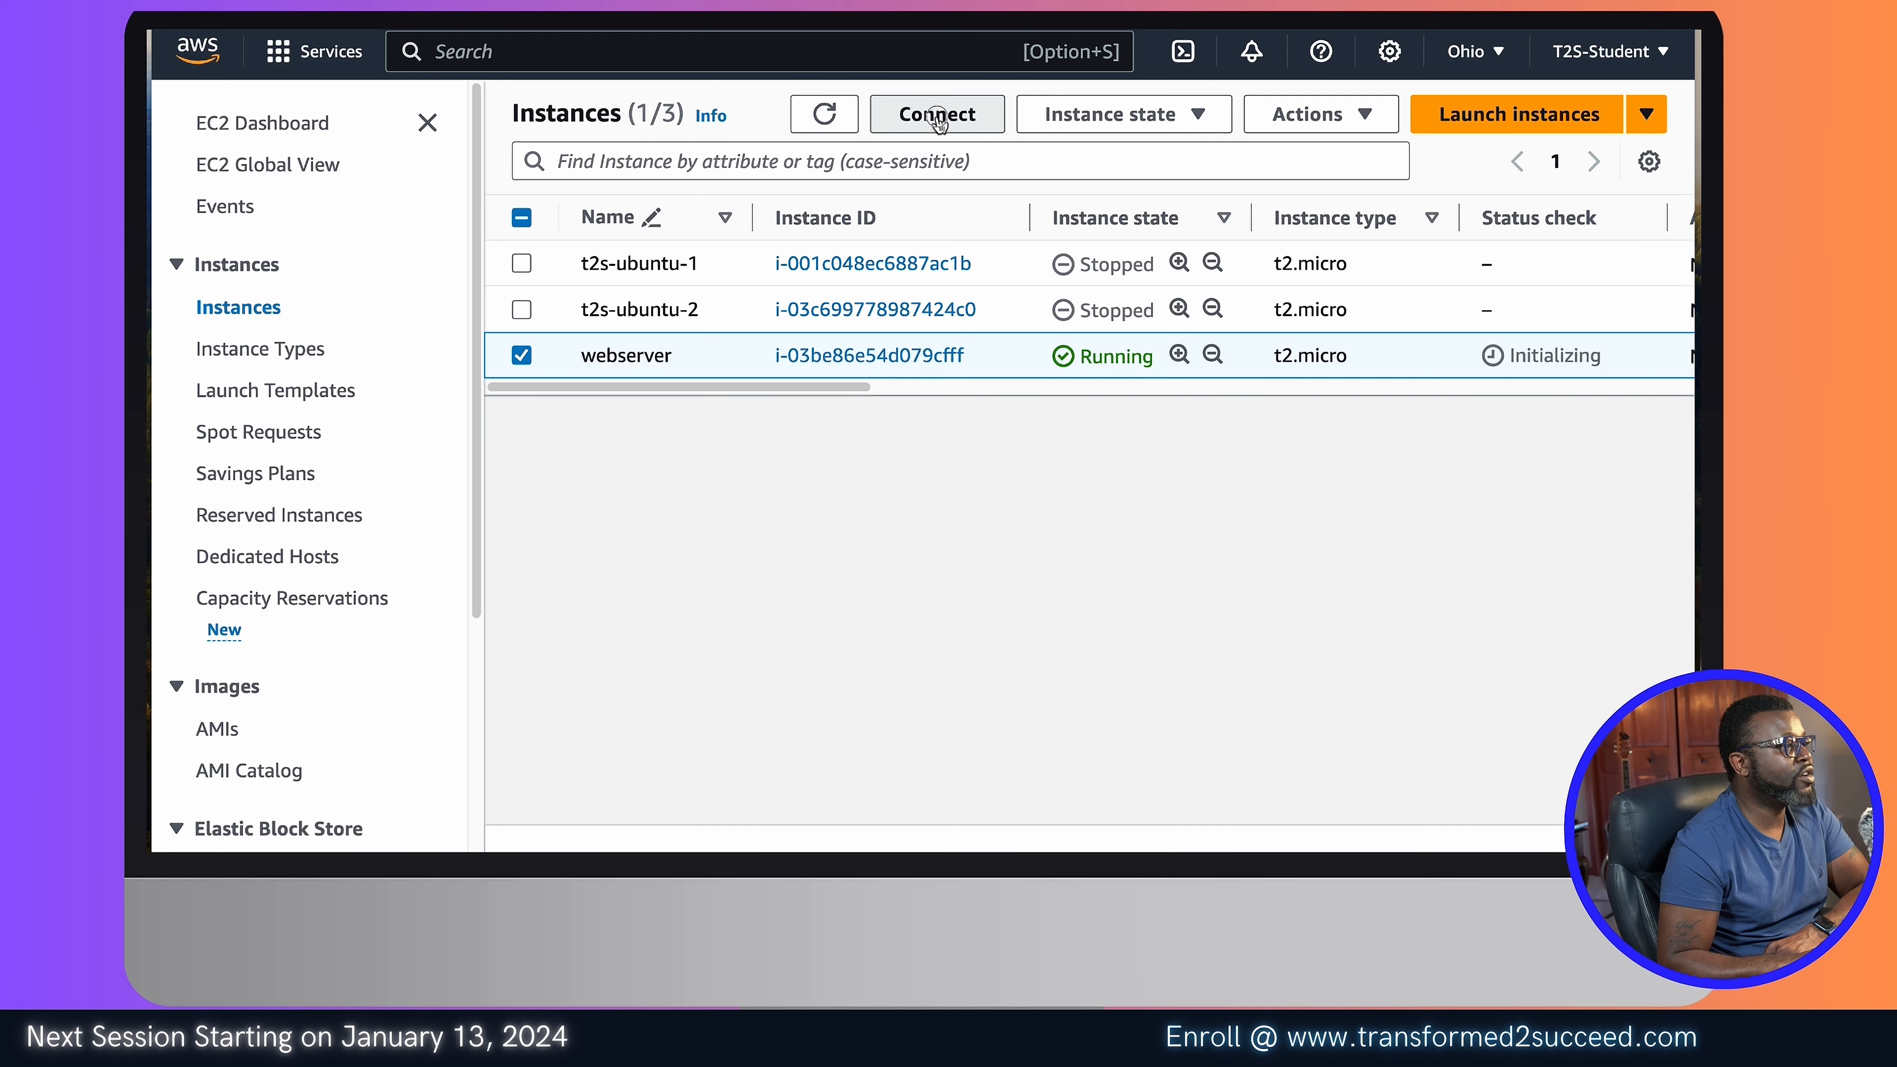
{"action": "scroll", "coordinate": [1003, 455], "scroll_direction": "down", "scroll_amount": 2}
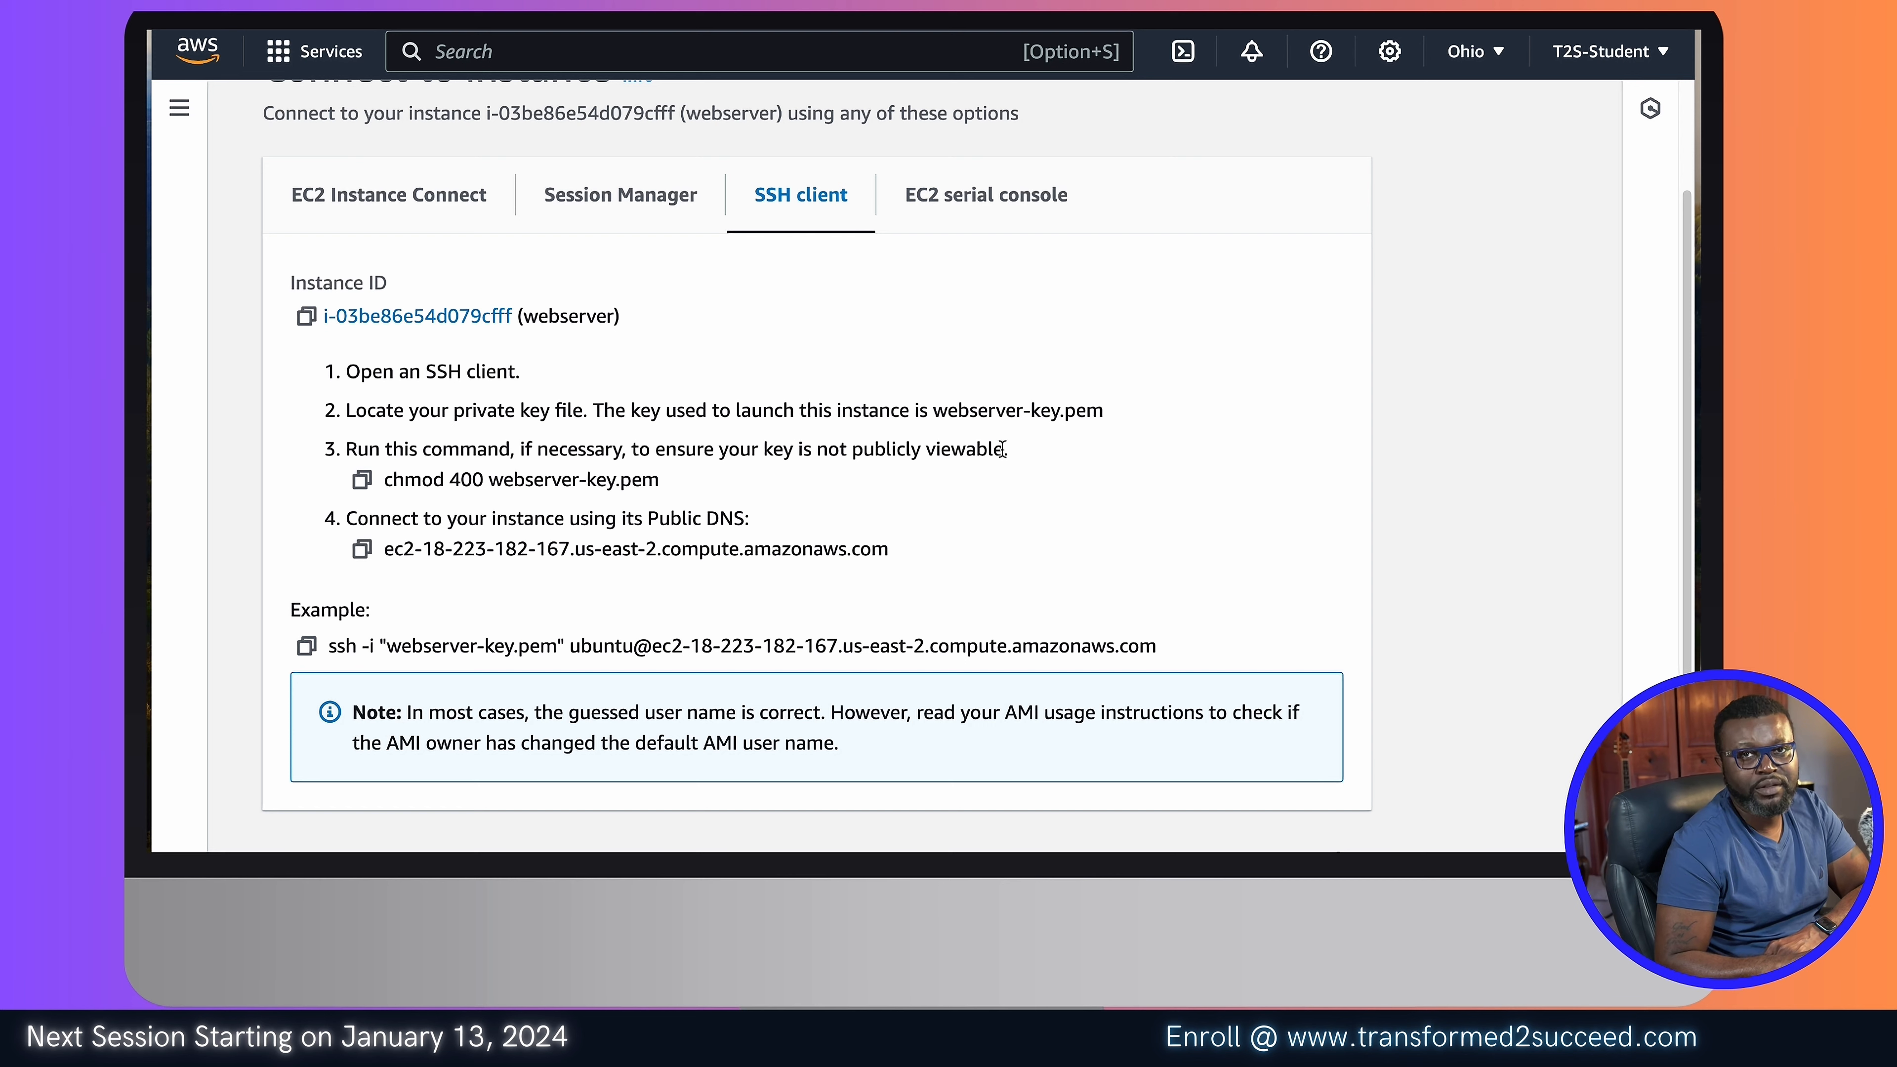
{"action": "scroll", "coordinate": [1002, 449], "scroll_direction": "down", "scroll_amount": 1}
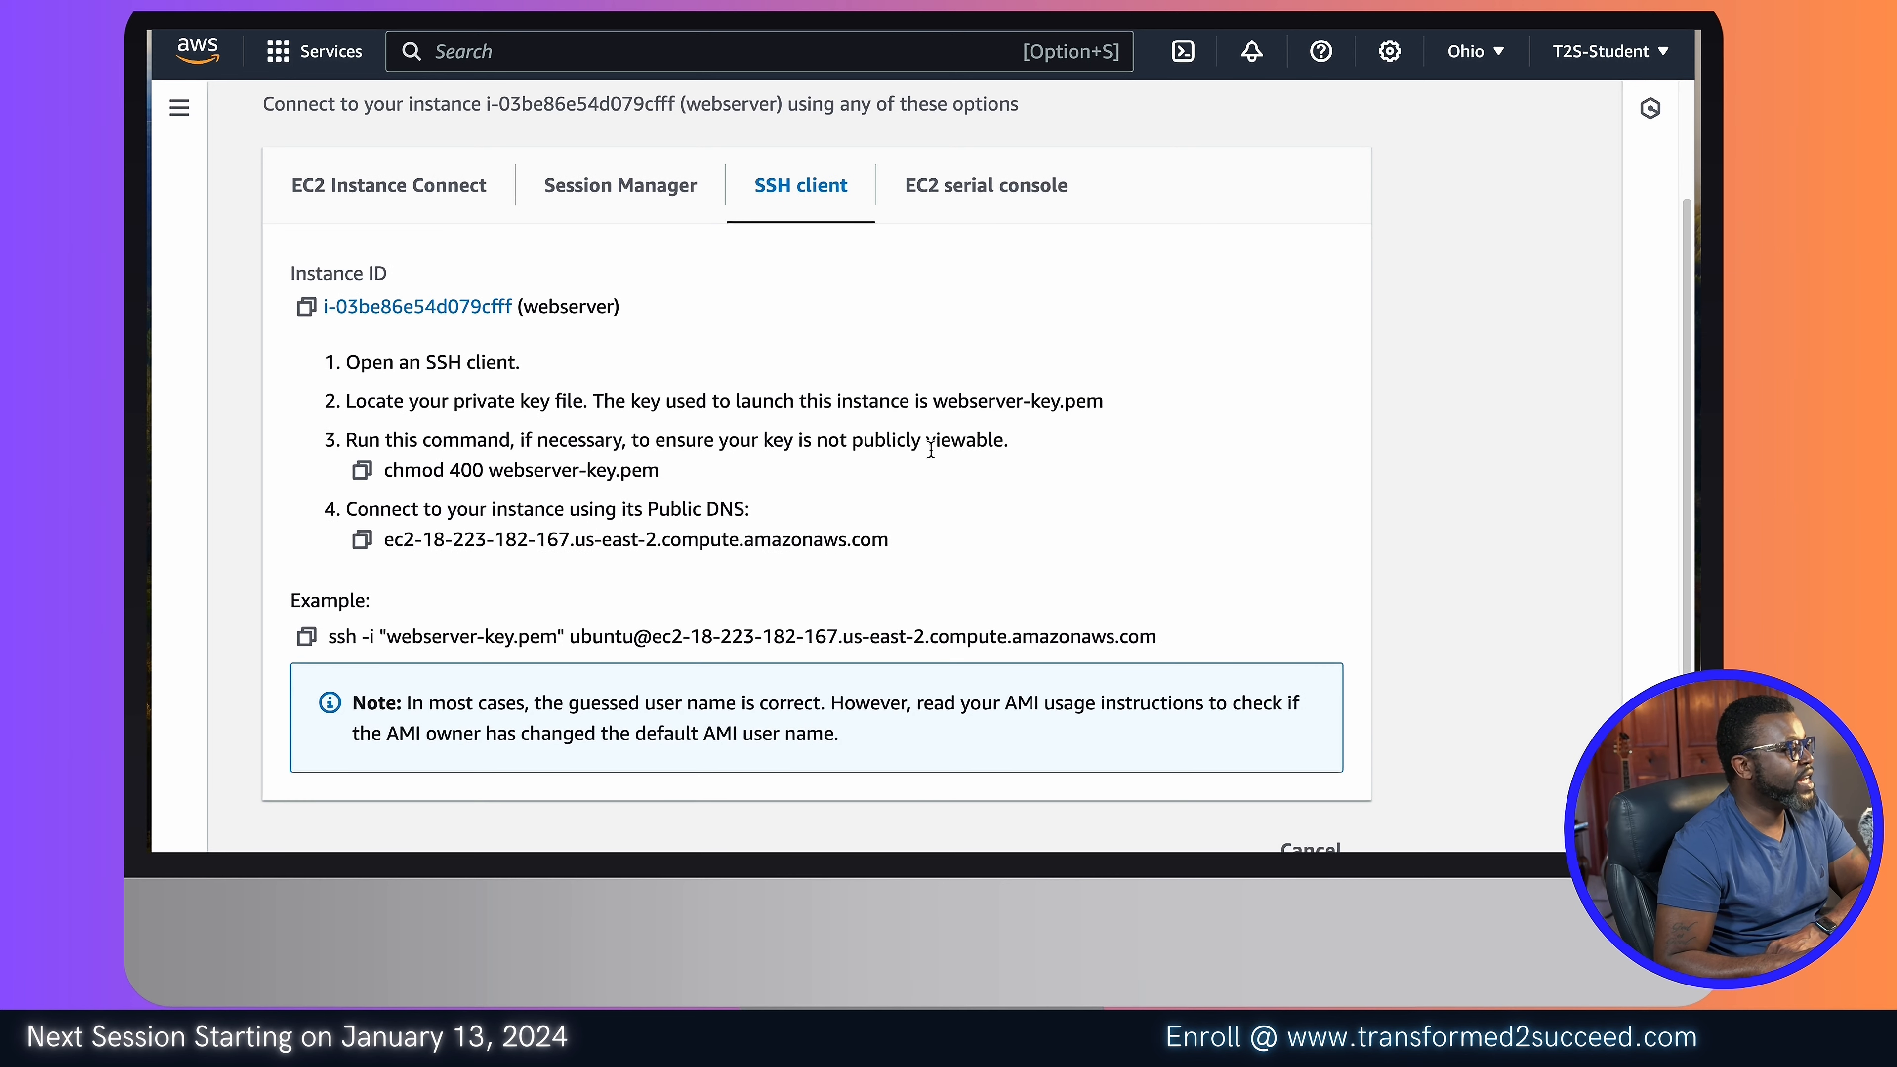
Step: Review the SSH instructions, including the chmod 400 command for webserver-key.pem, the public DNS and the example ssh command
{"action": "left_click_drag", "start_coordinate": [492, 475], "coordinate": [659, 476]}
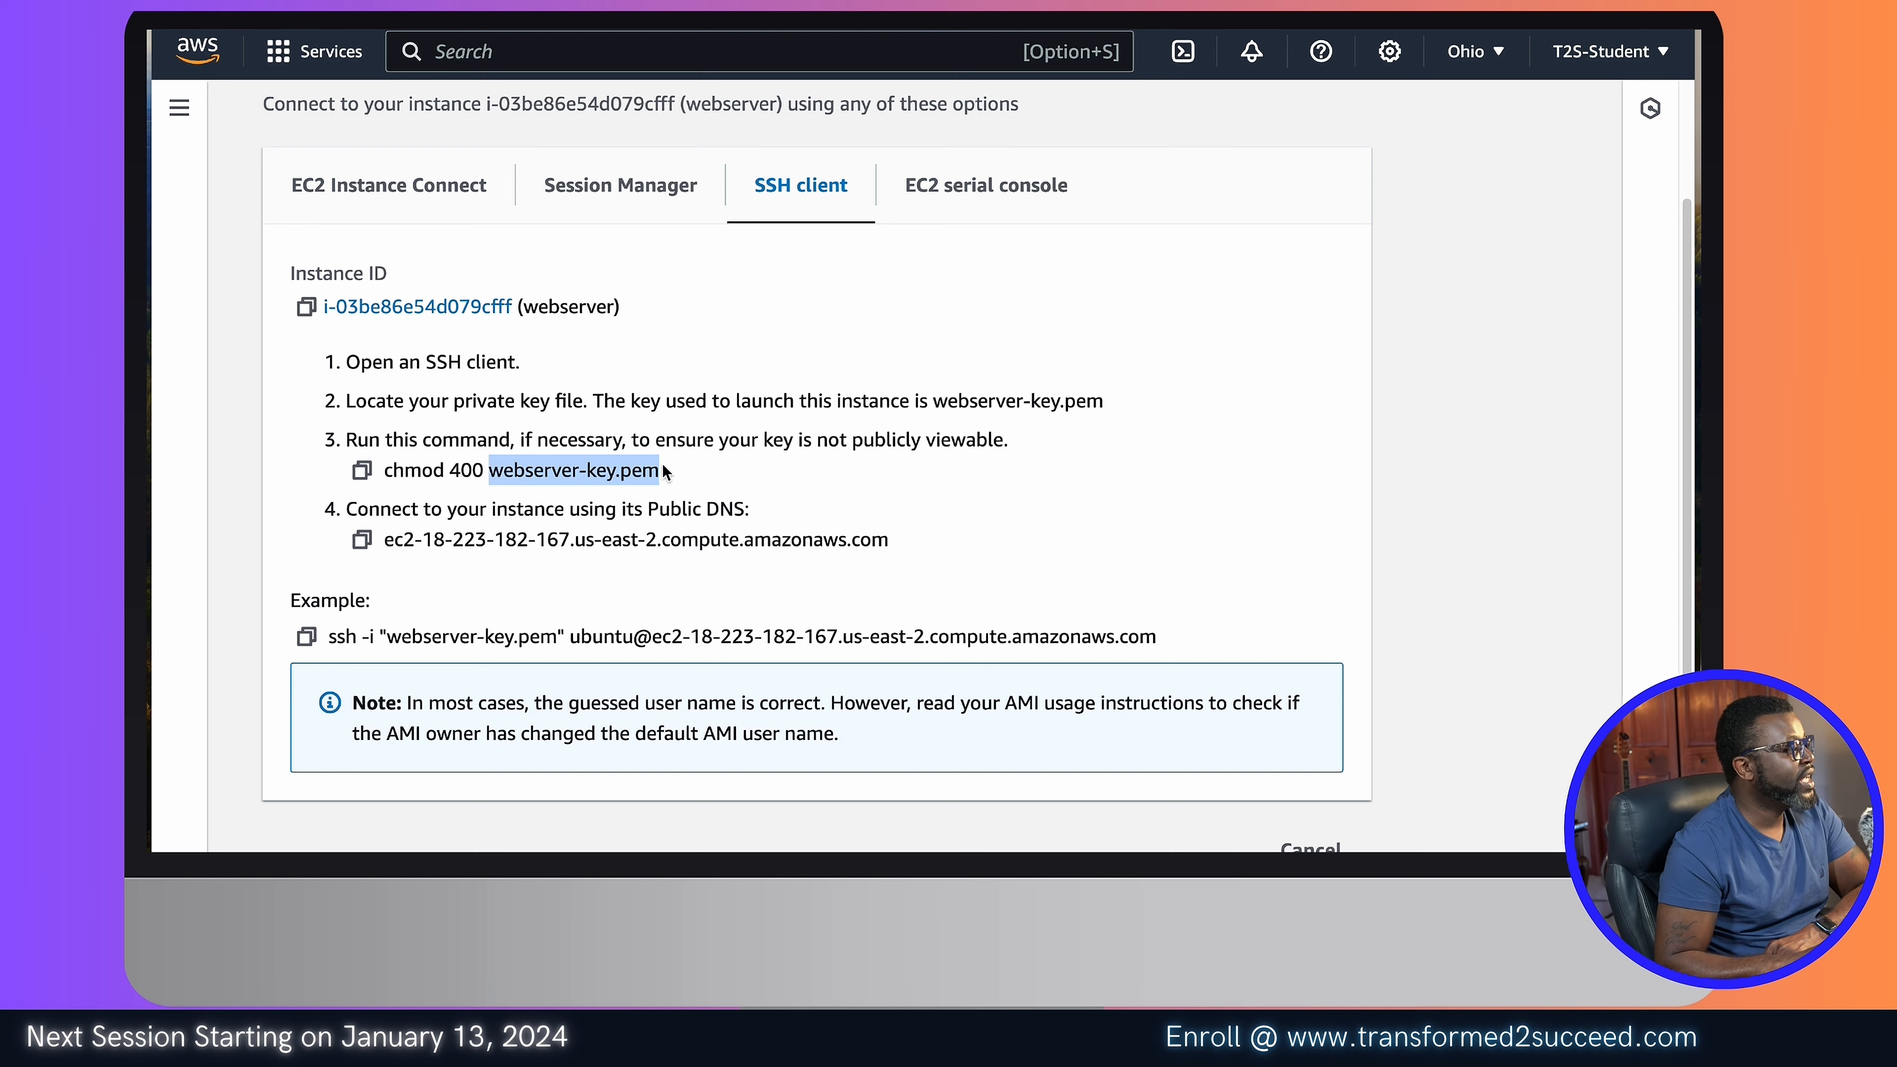
{"action": "left_click", "coordinate": [679, 471]}
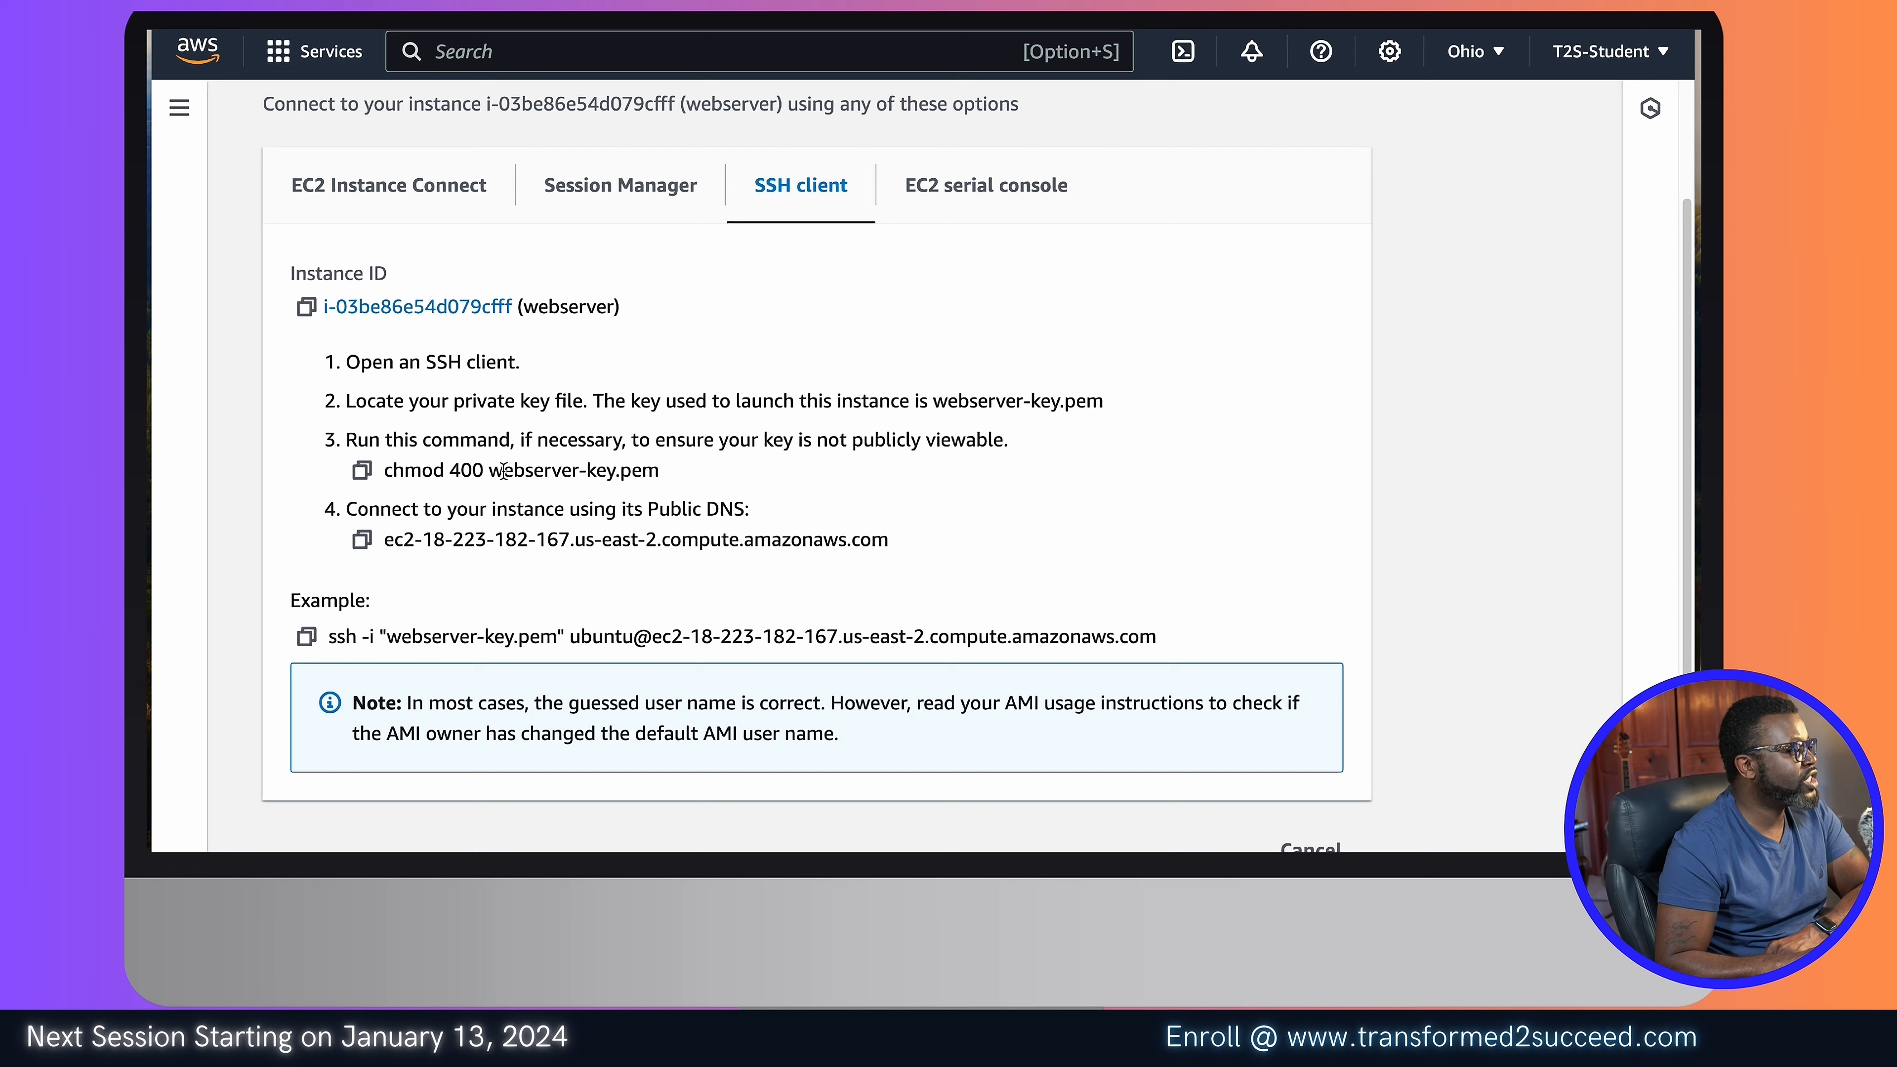
{"action": "left_click_drag", "start_coordinate": [661, 471], "coordinate": [382, 470]}
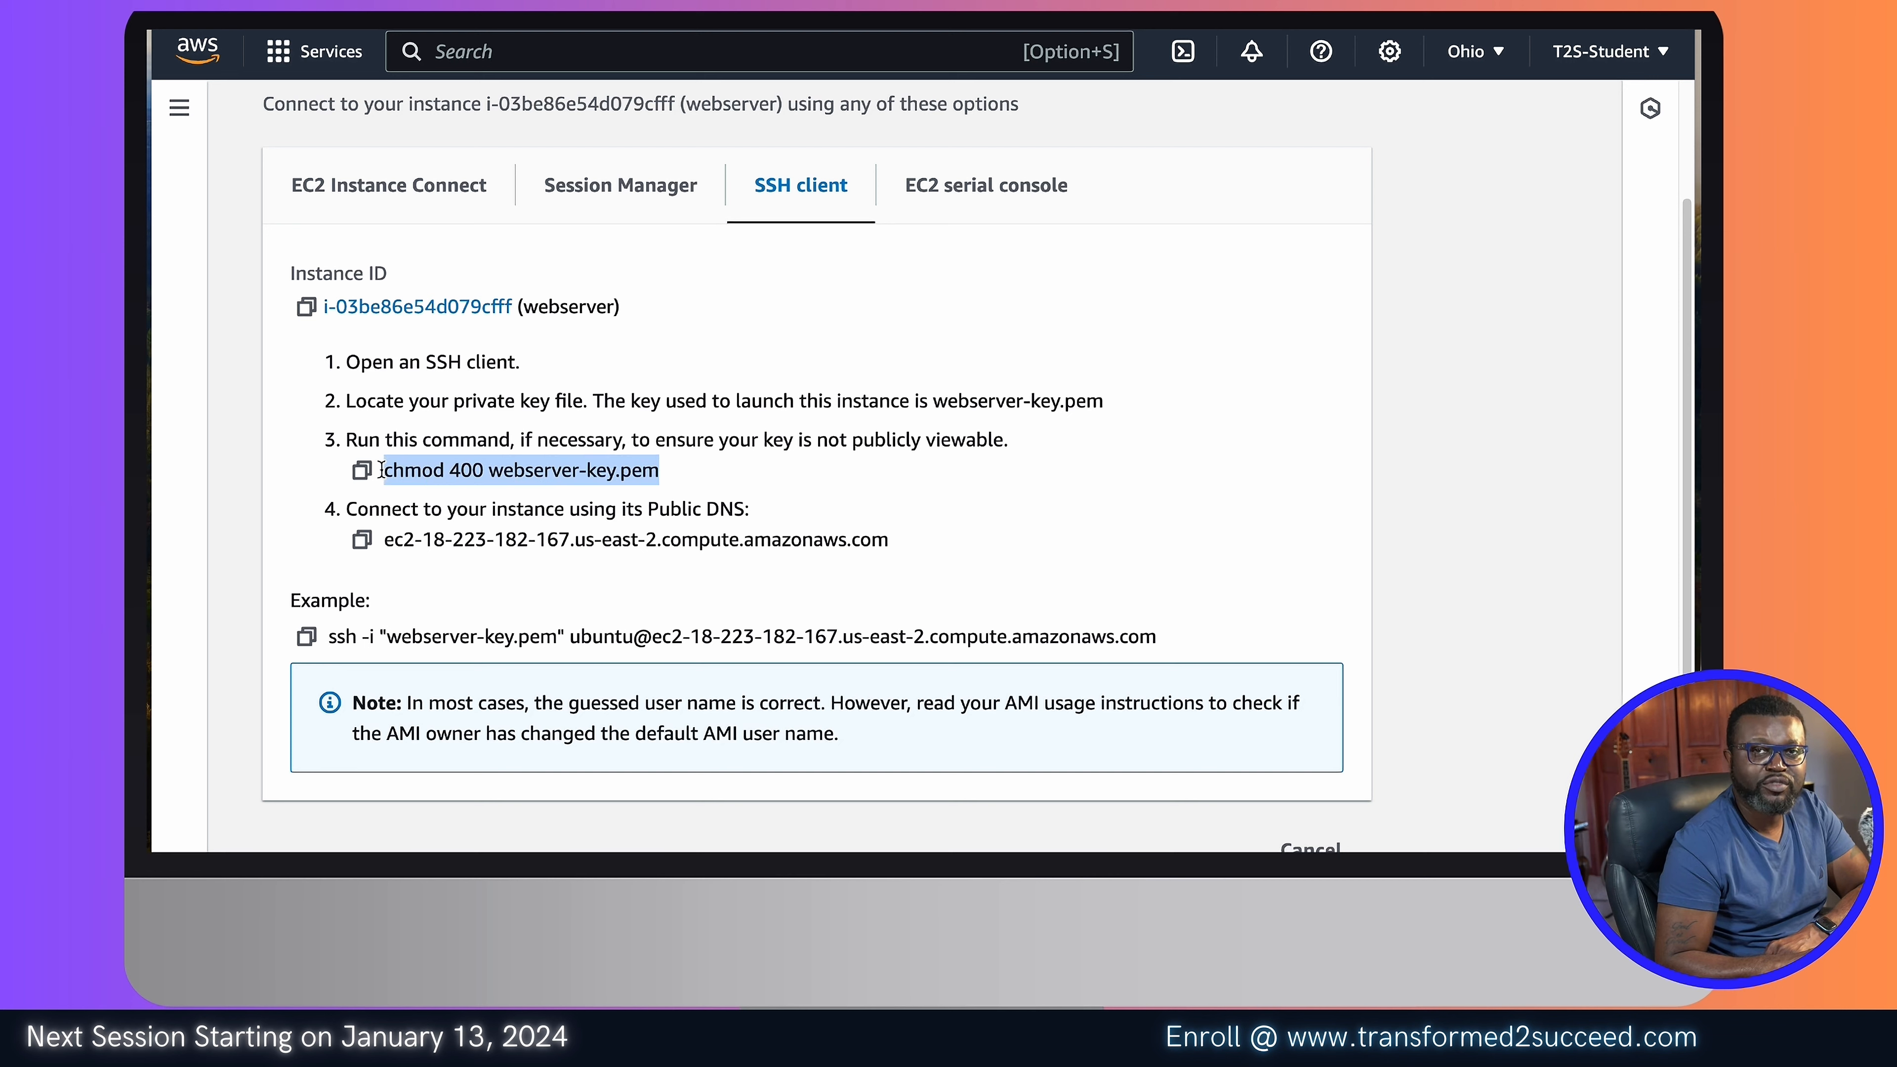
{"action": "left_click", "coordinate": [457, 479]}
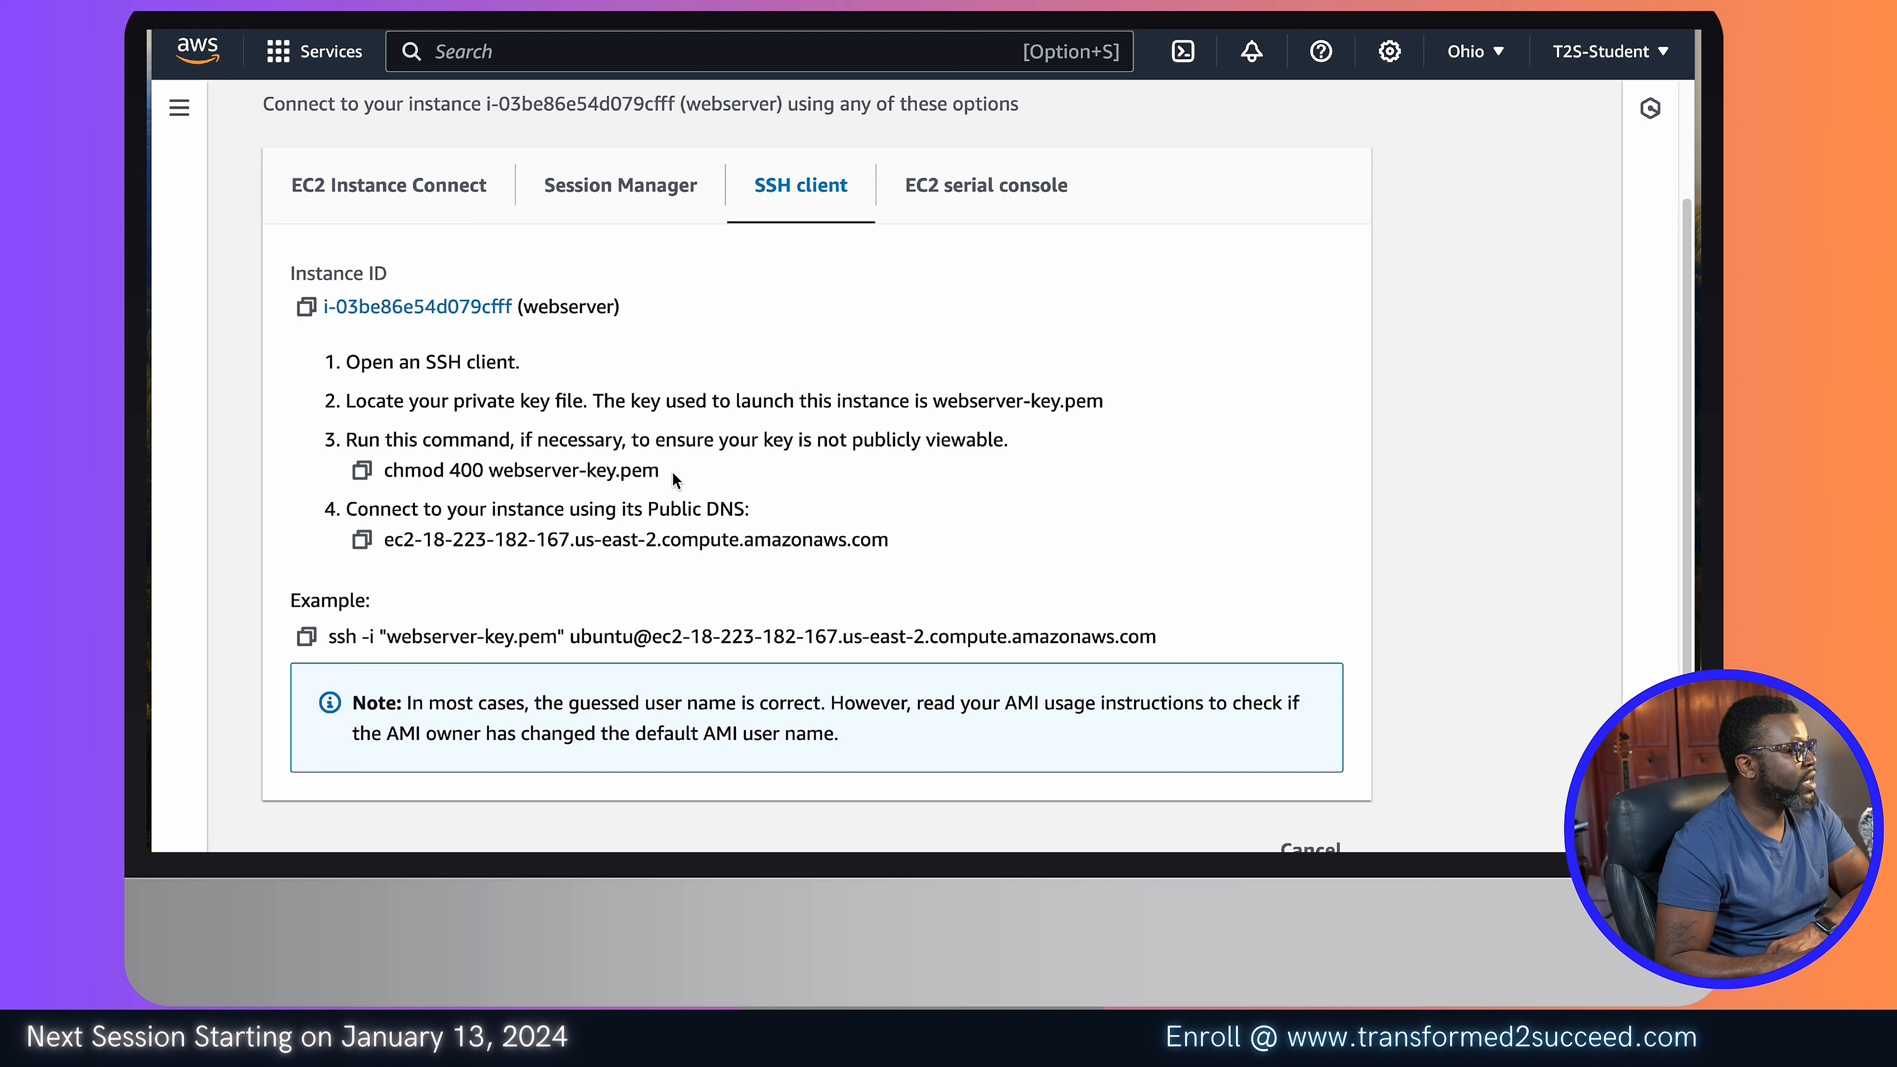
{"action": "left_click_drag", "start_coordinate": [673, 475], "coordinate": [318, 467]}
{"action": "left_click", "coordinate": [523, 542]}
{"action": "left_click_drag", "start_coordinate": [1160, 642], "coordinate": [331, 633]}
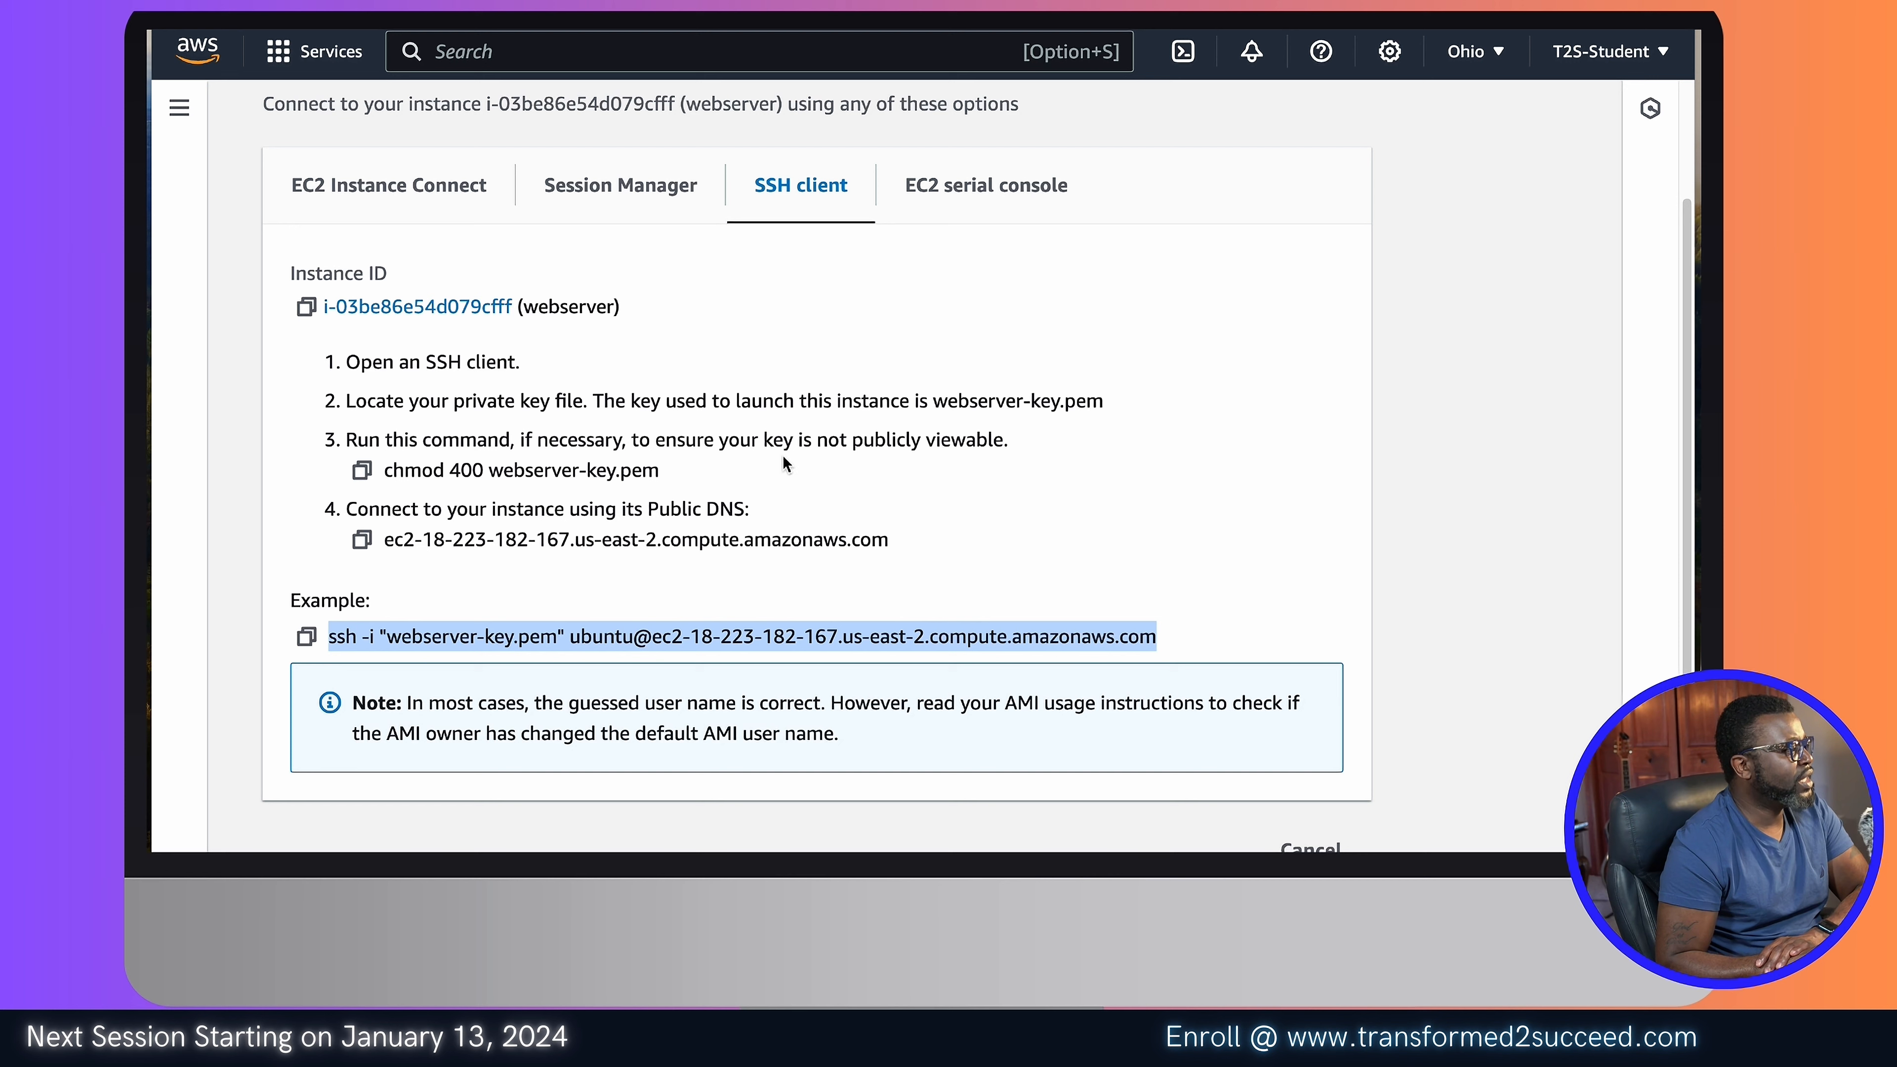
{"action": "left_click", "coordinate": [746, 466]}
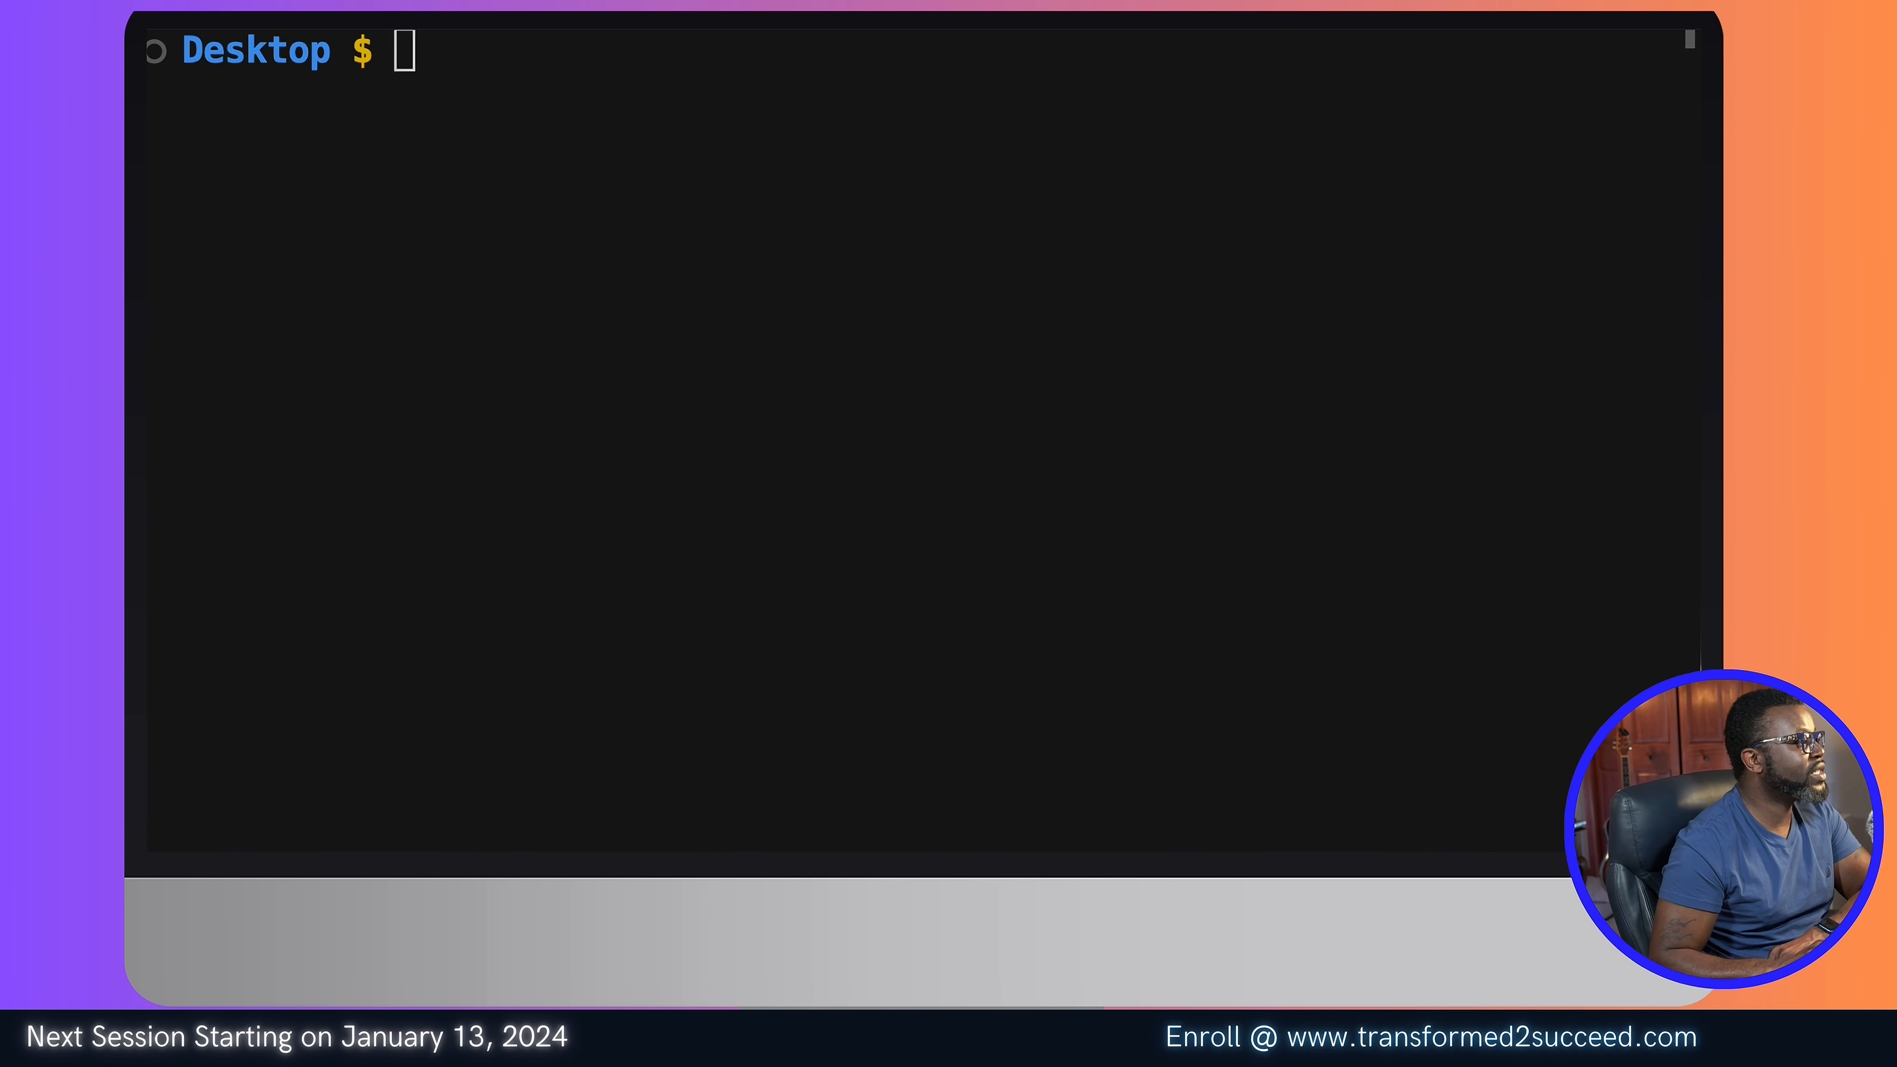
Step: In the terminal, list the Desktop contents with ls to locate the aws-keys folder, and clear the screen
{"action": "left_click", "coordinate": [1113, 288]}
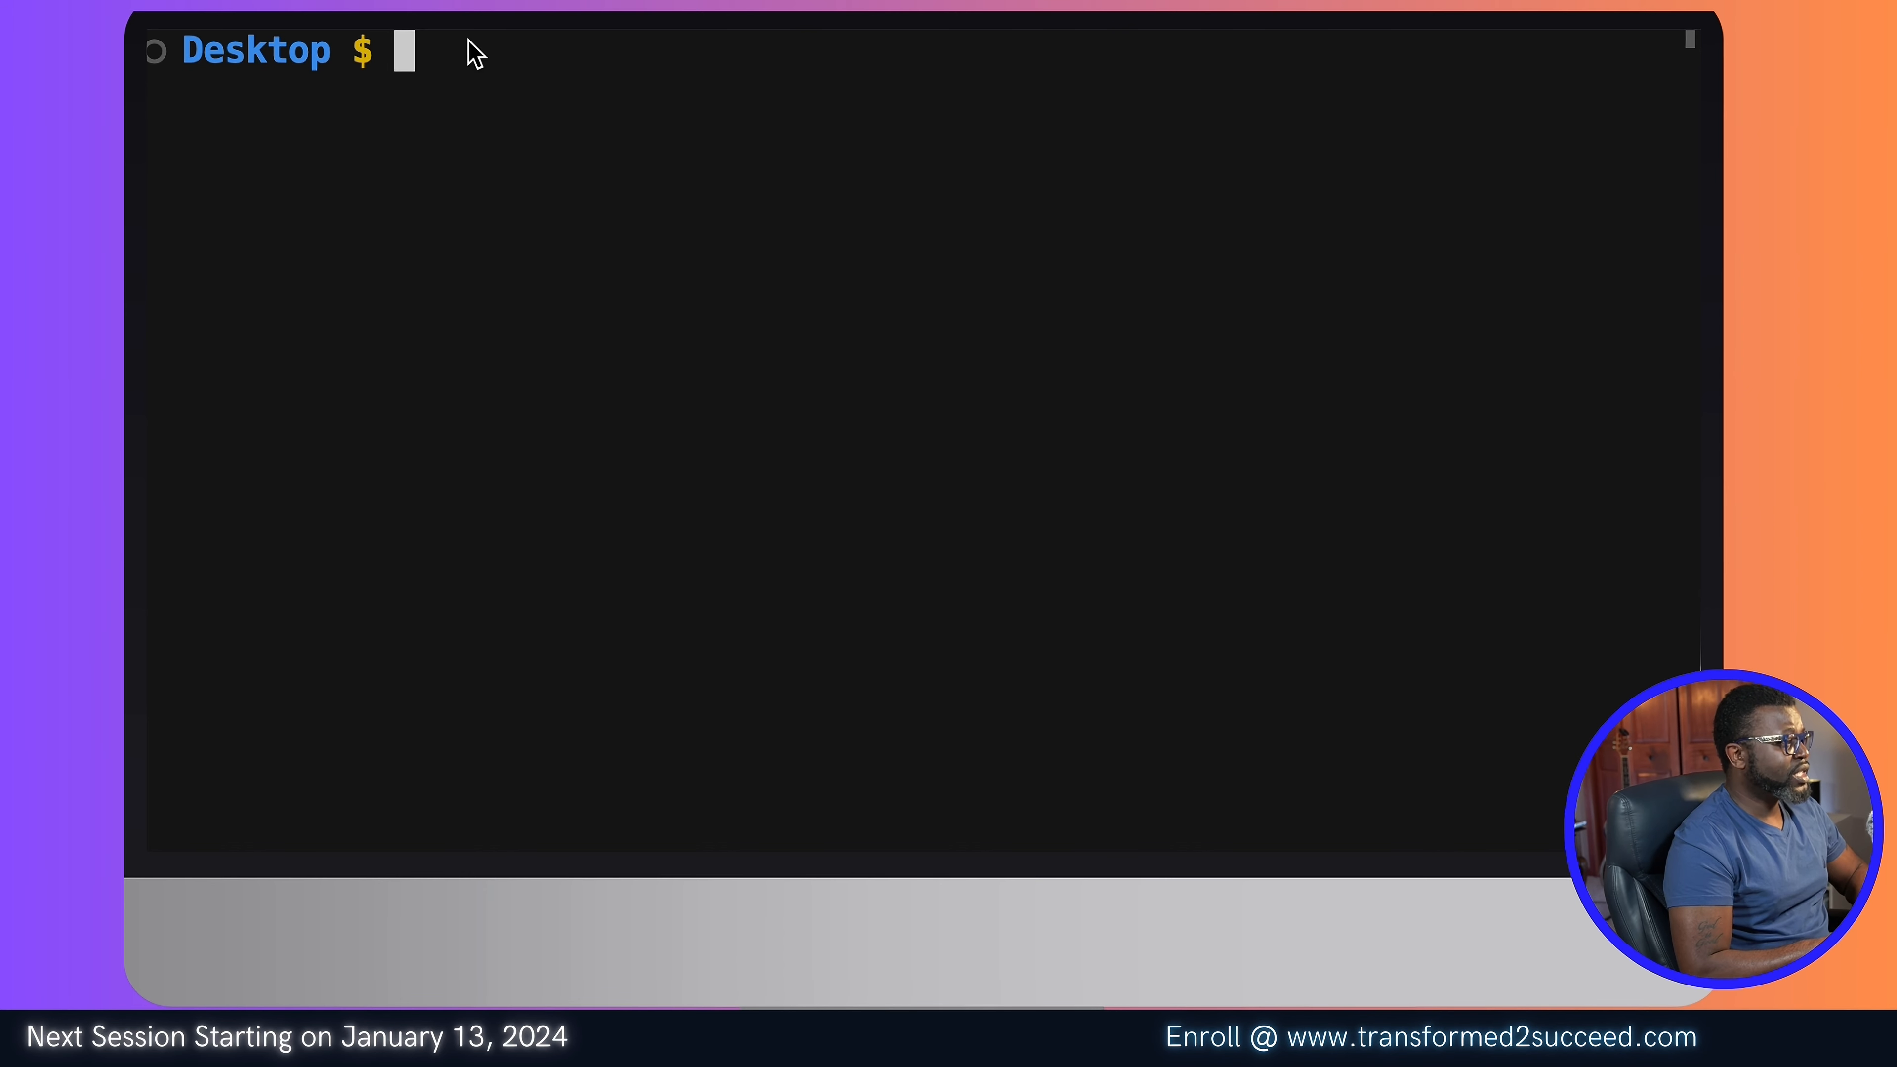
{"action": "type", "text": "ls"}
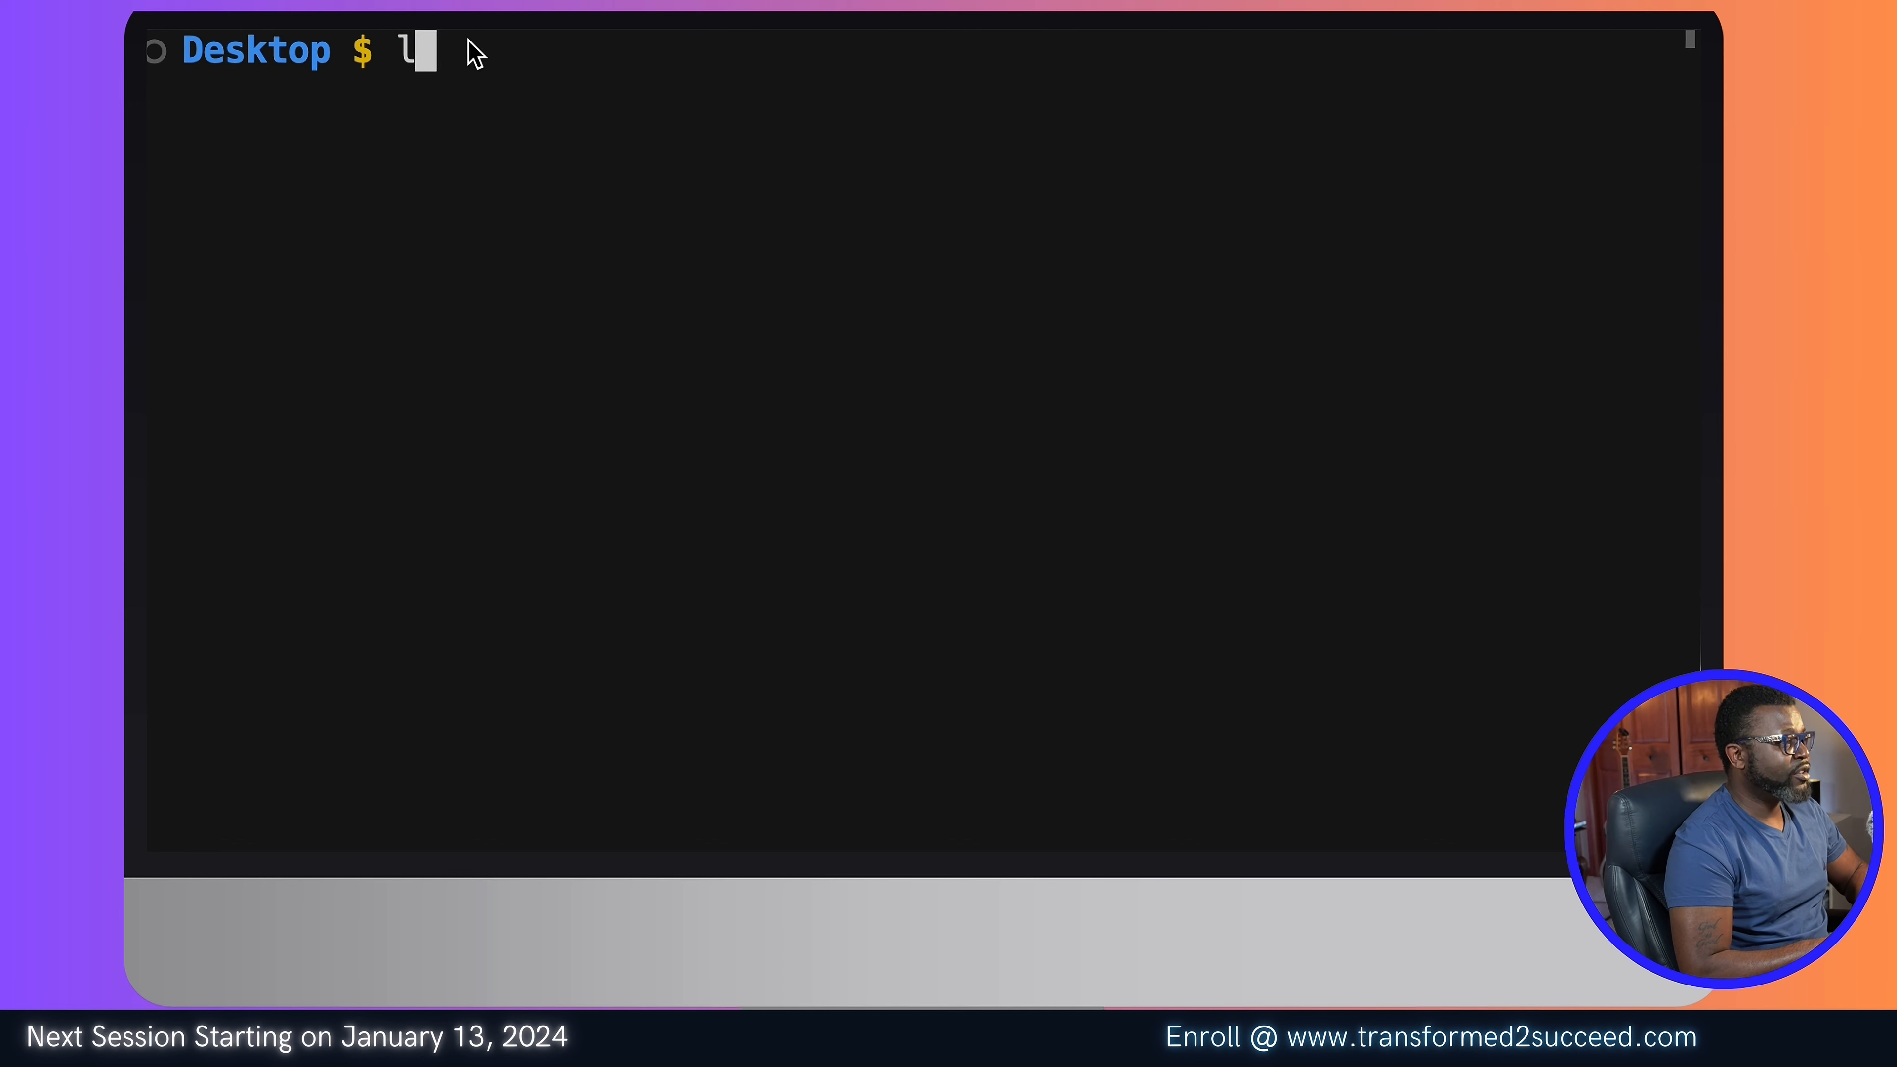
{"action": "key", "text": "Return"}
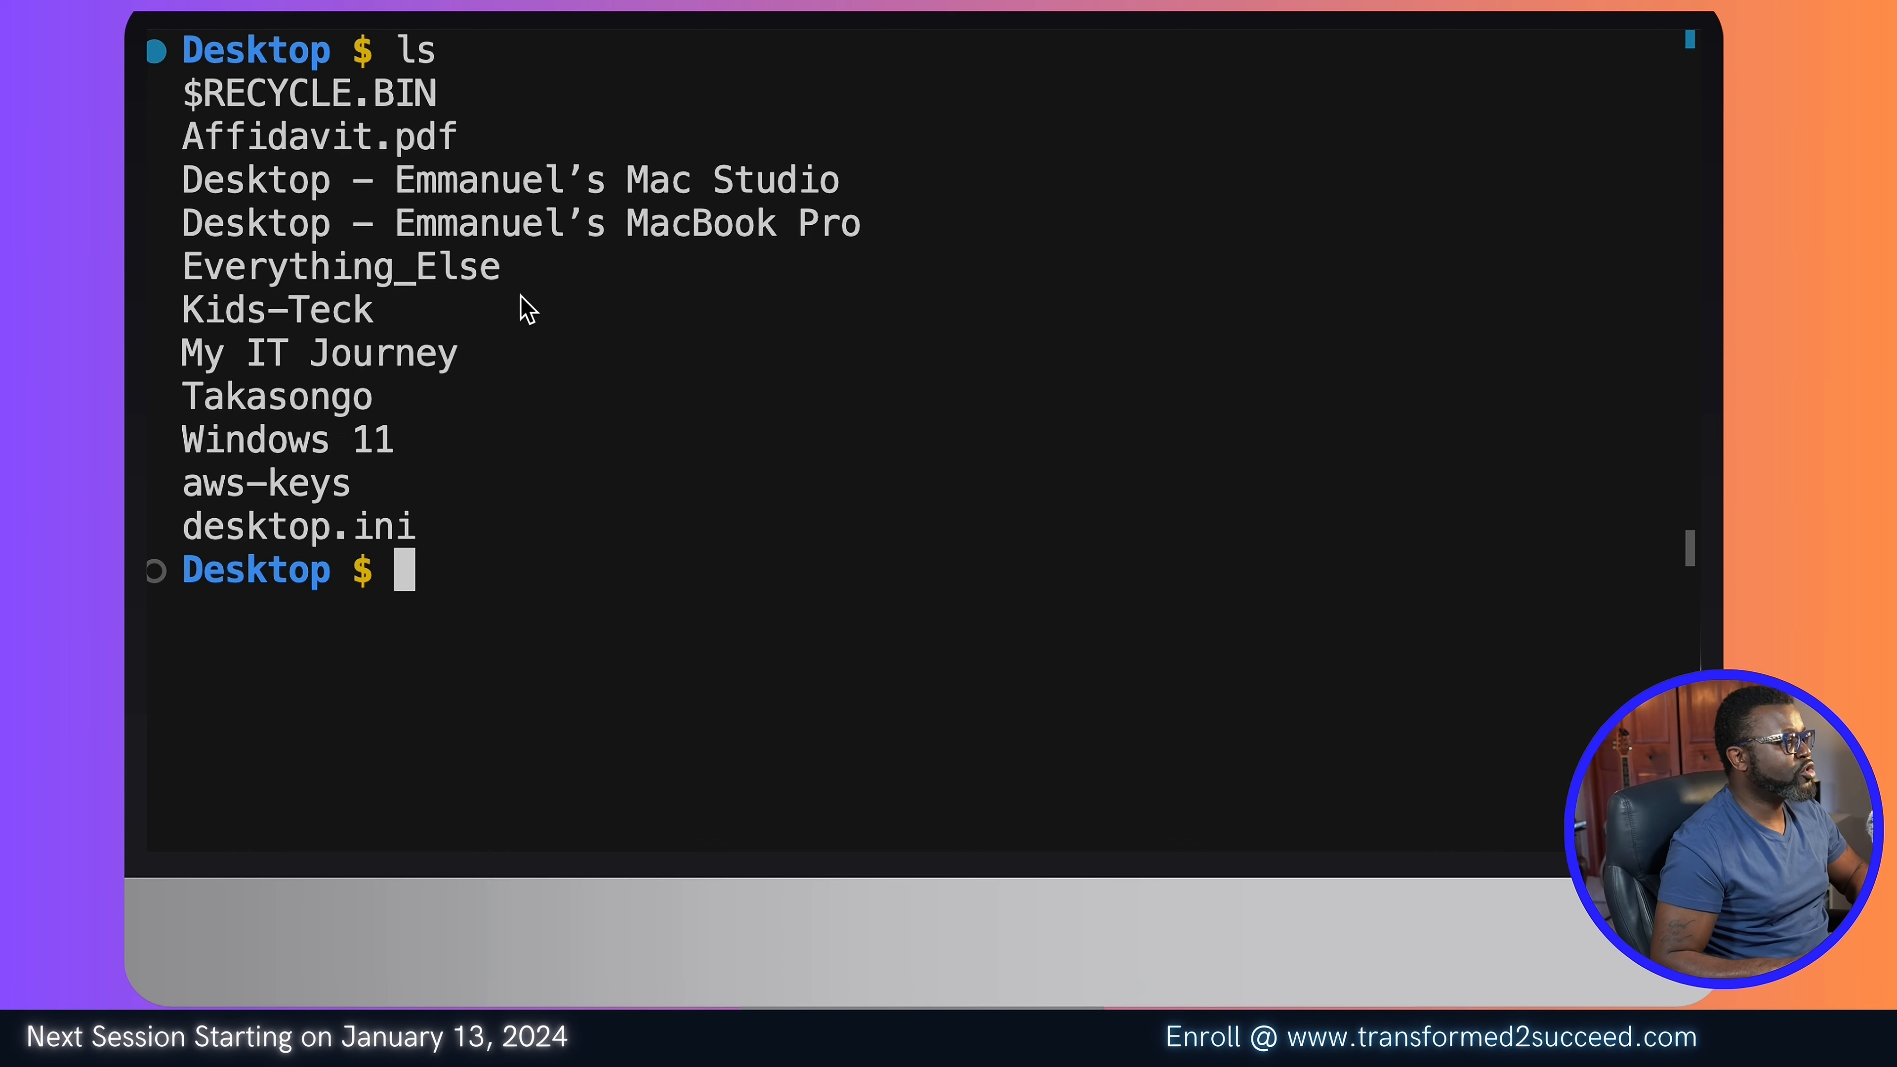
{"action": "left_click", "coordinate": [361, 486]}
{"action": "left_click_drag", "start_coordinate": [362, 486], "coordinate": [180, 485]}
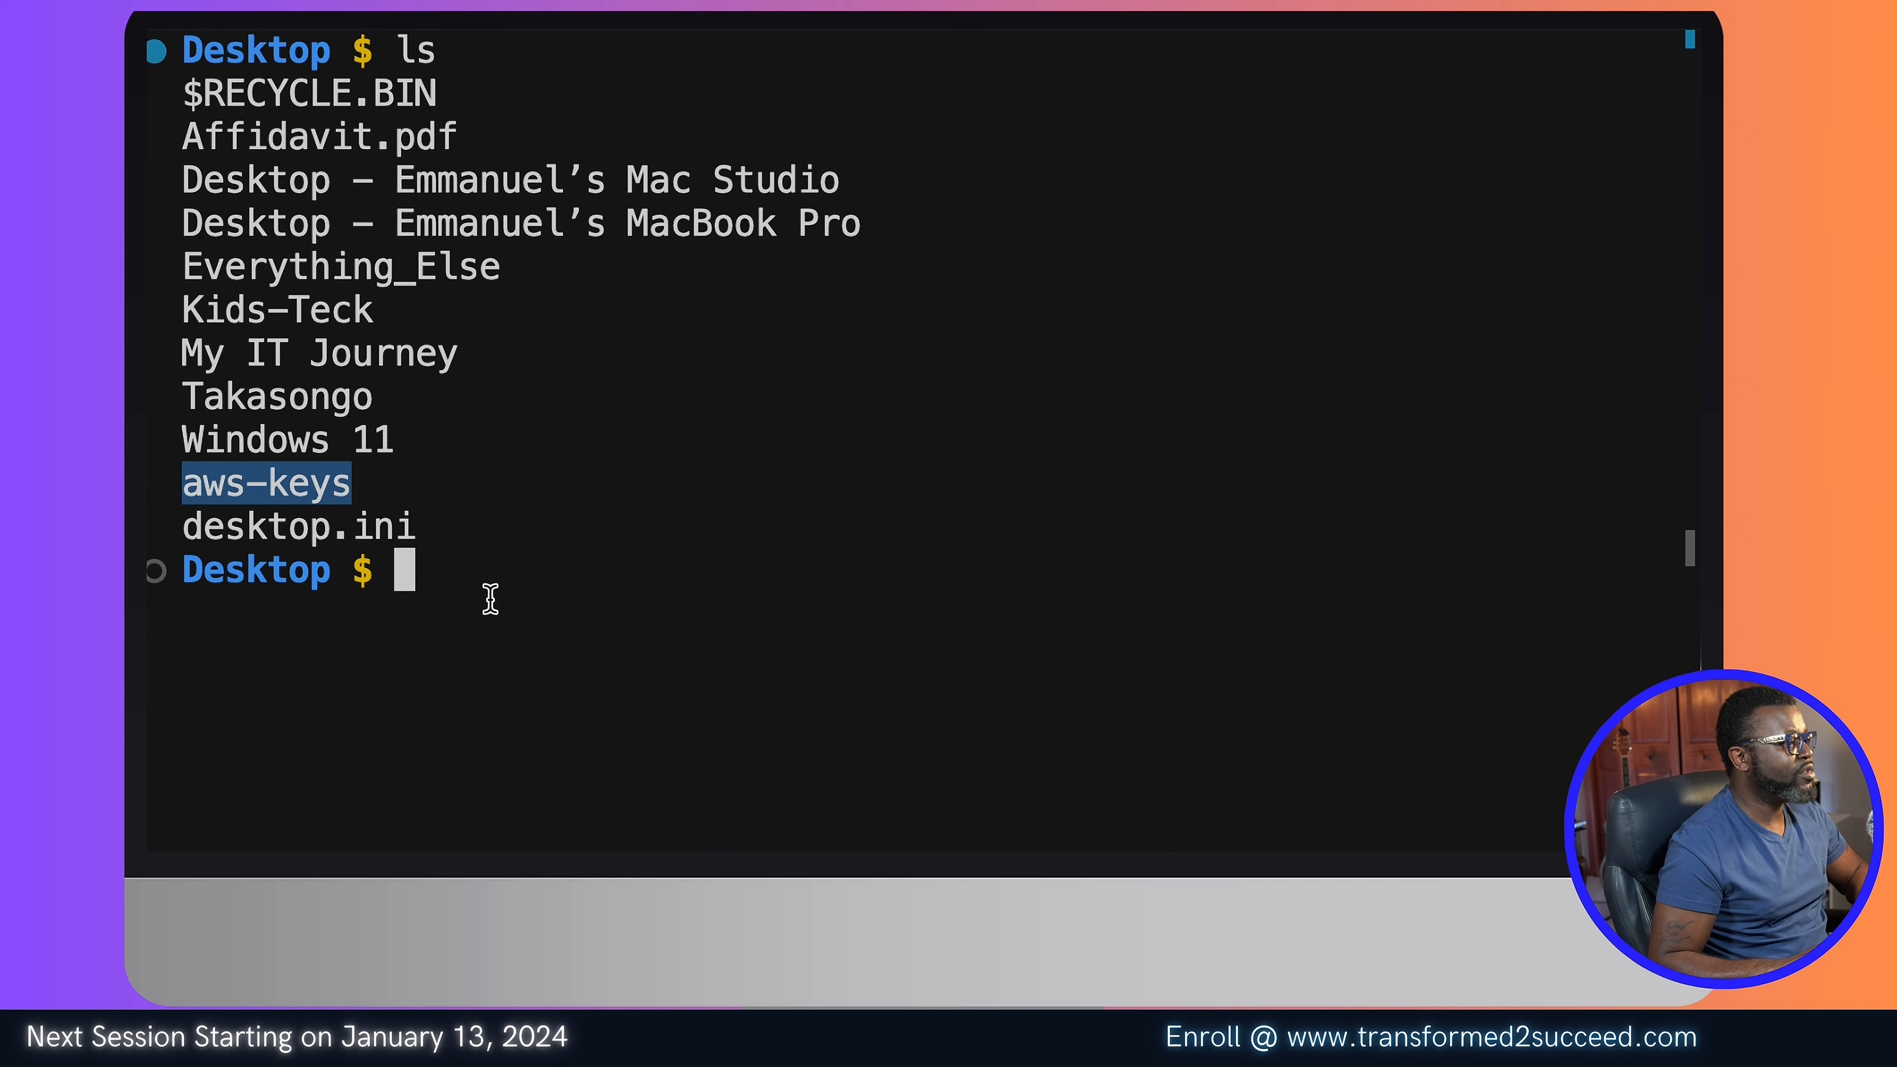
{"action": "left_click", "coordinate": [421, 581]}
{"action": "type", "text": "clear"}
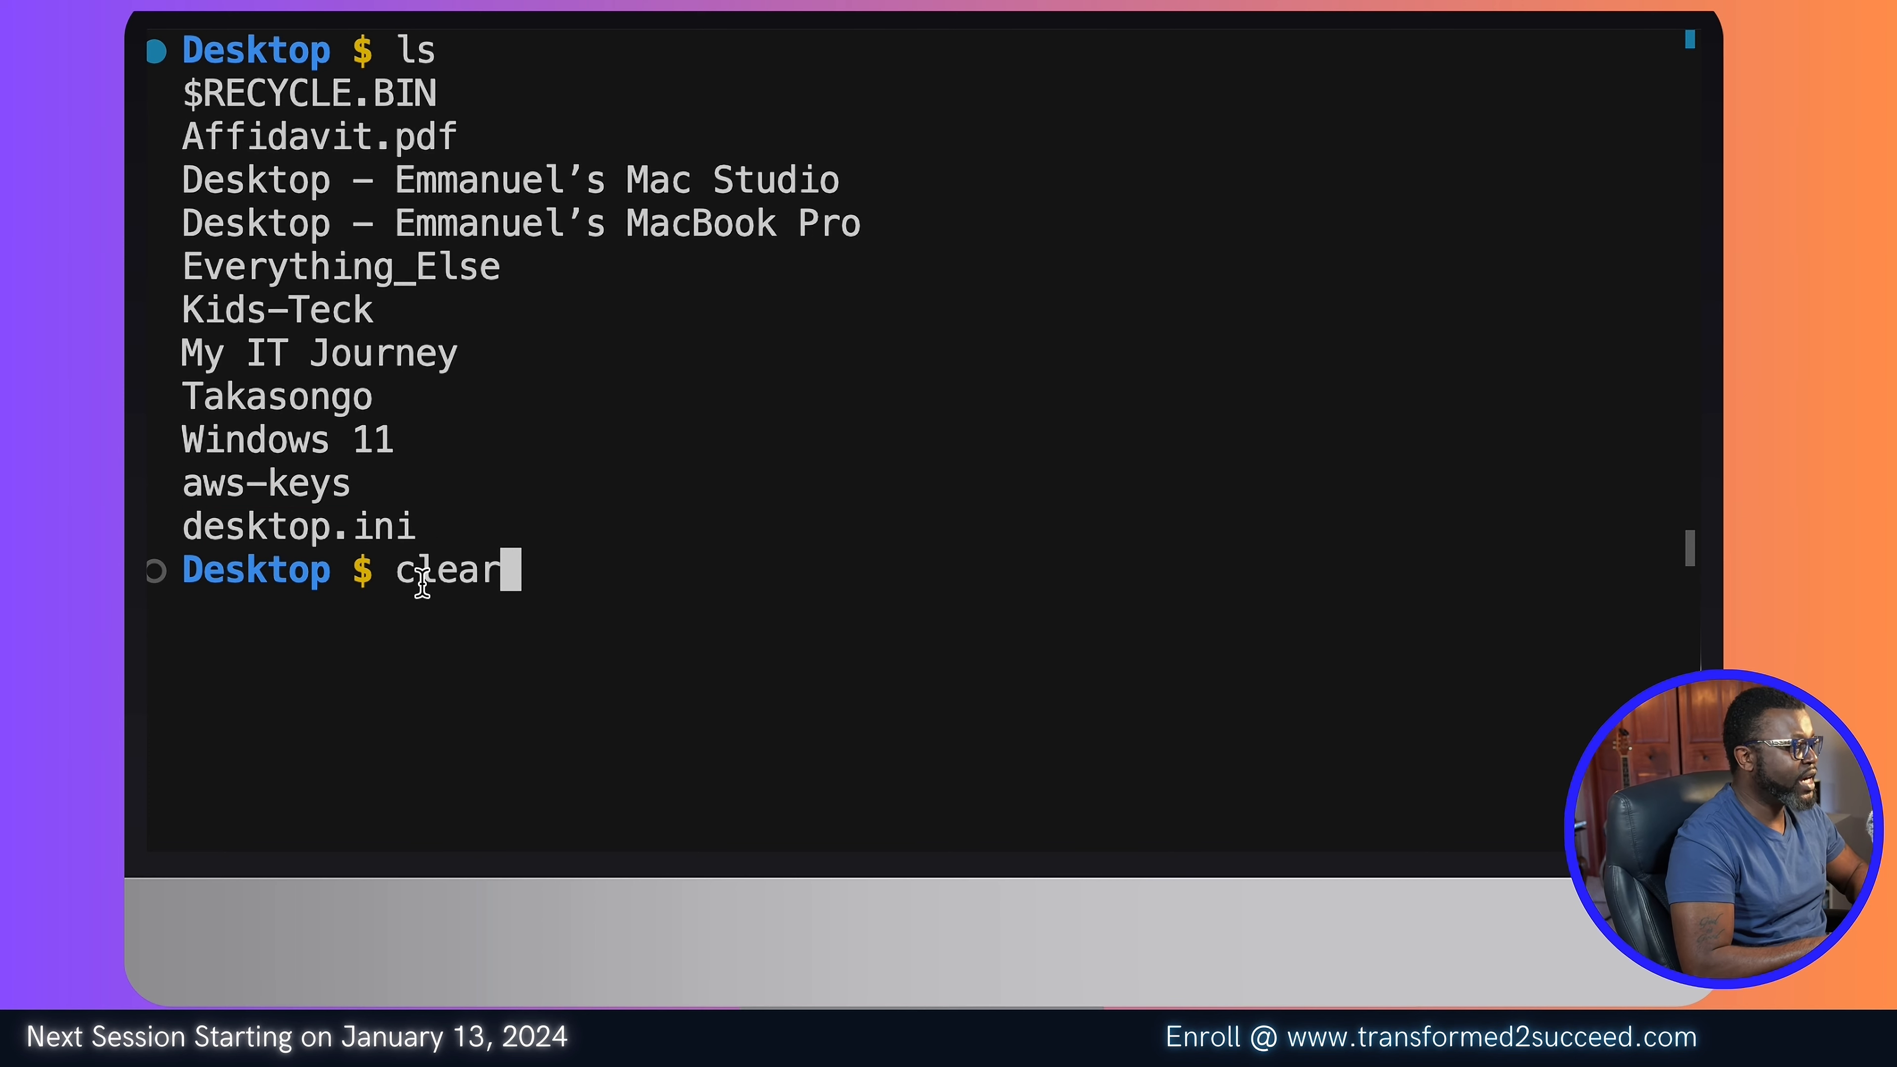
{"action": "key", "text": "Return"}
Step: Change into the aws-keys directory and list its files to locate webserver-key.pem
{"action": "type", "text": "cd"}
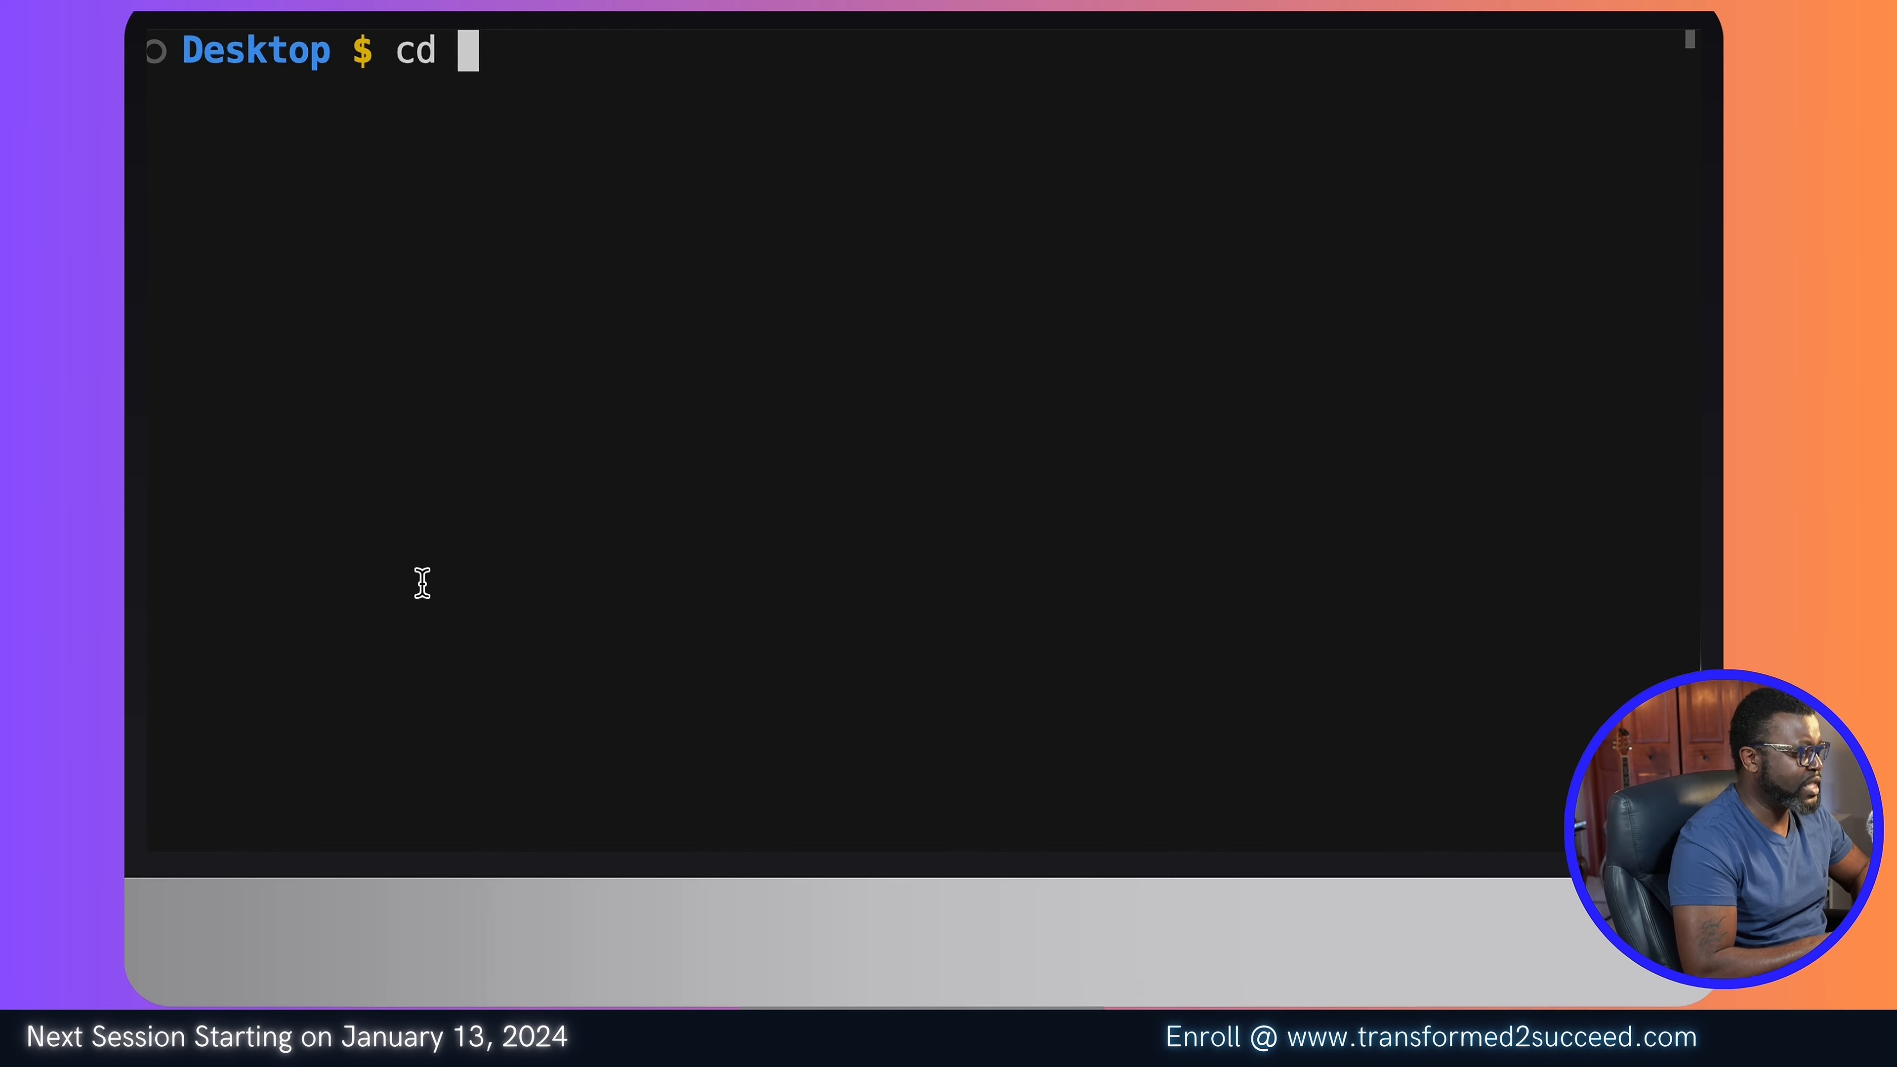
{"action": "type", "text": "aws"}
{"action": "key", "text": "Tab"}
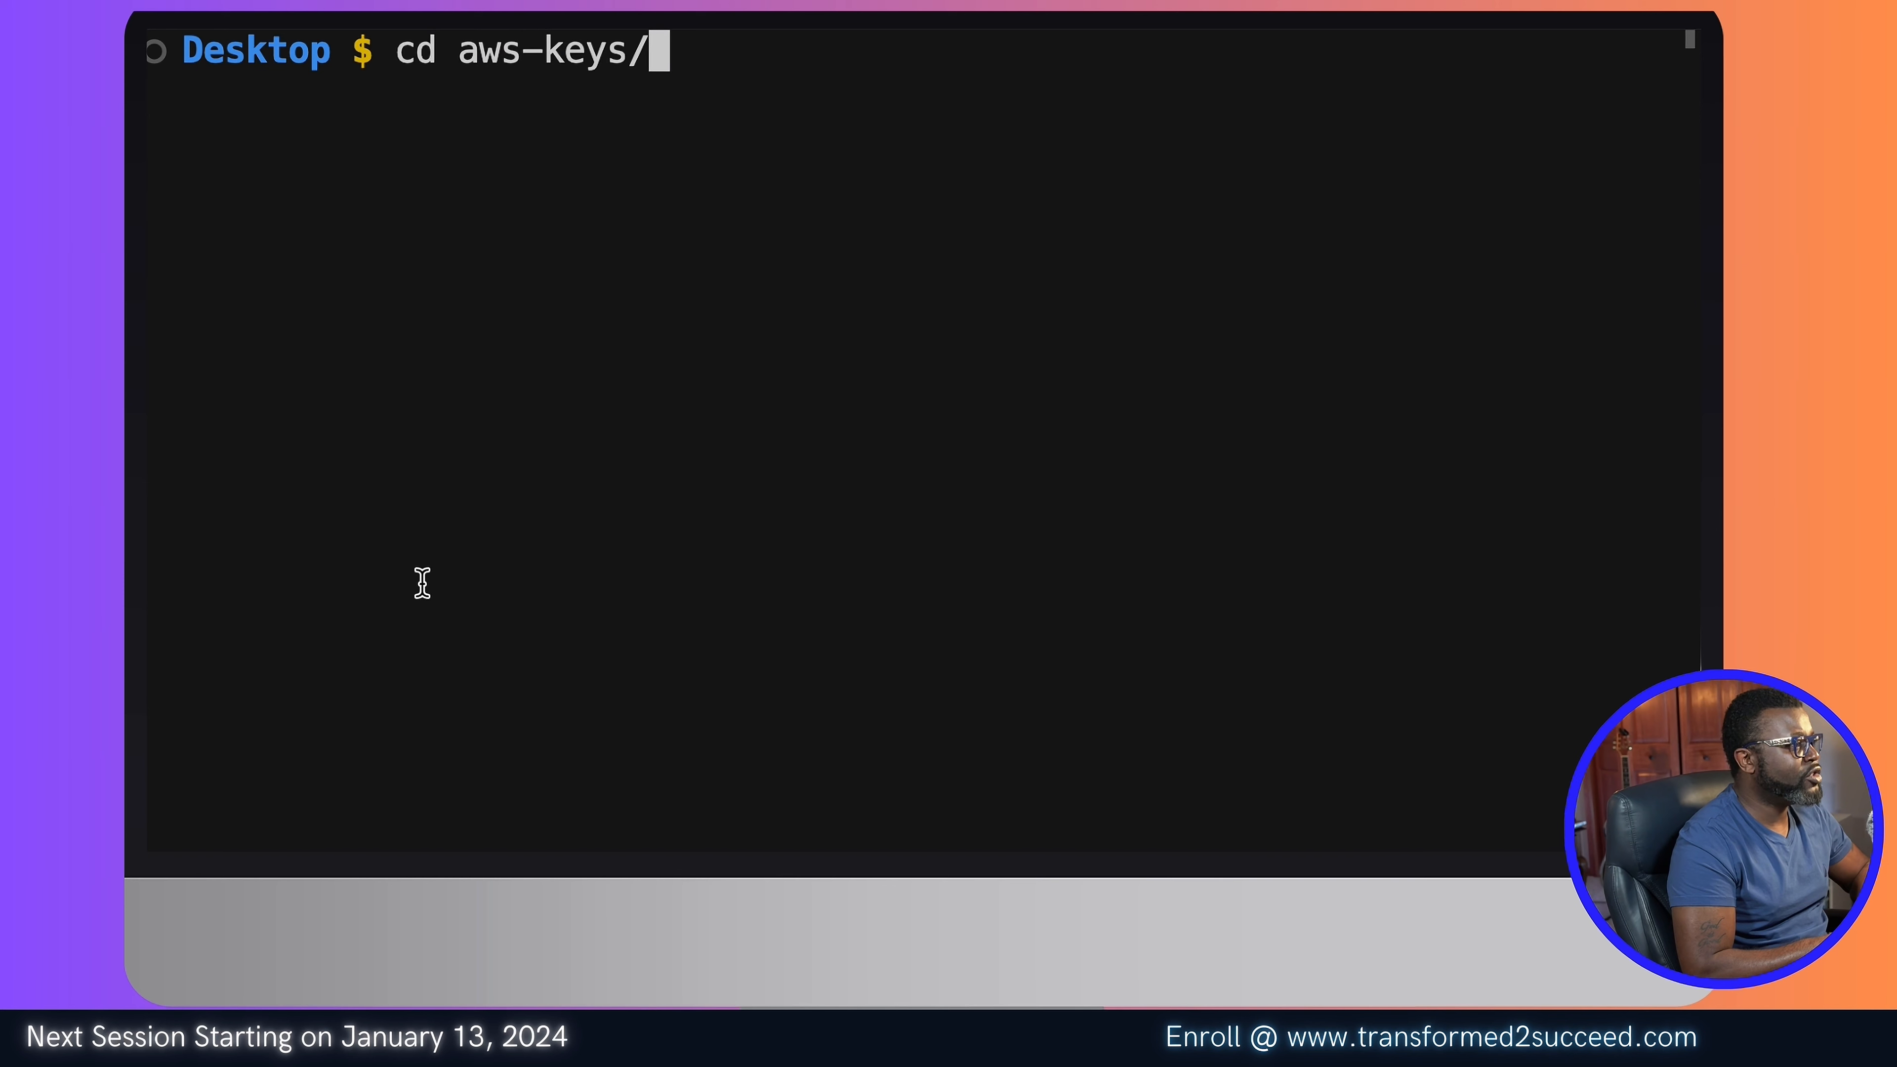
{"action": "key", "text": "Return"}
{"action": "type", "text": "ls"}
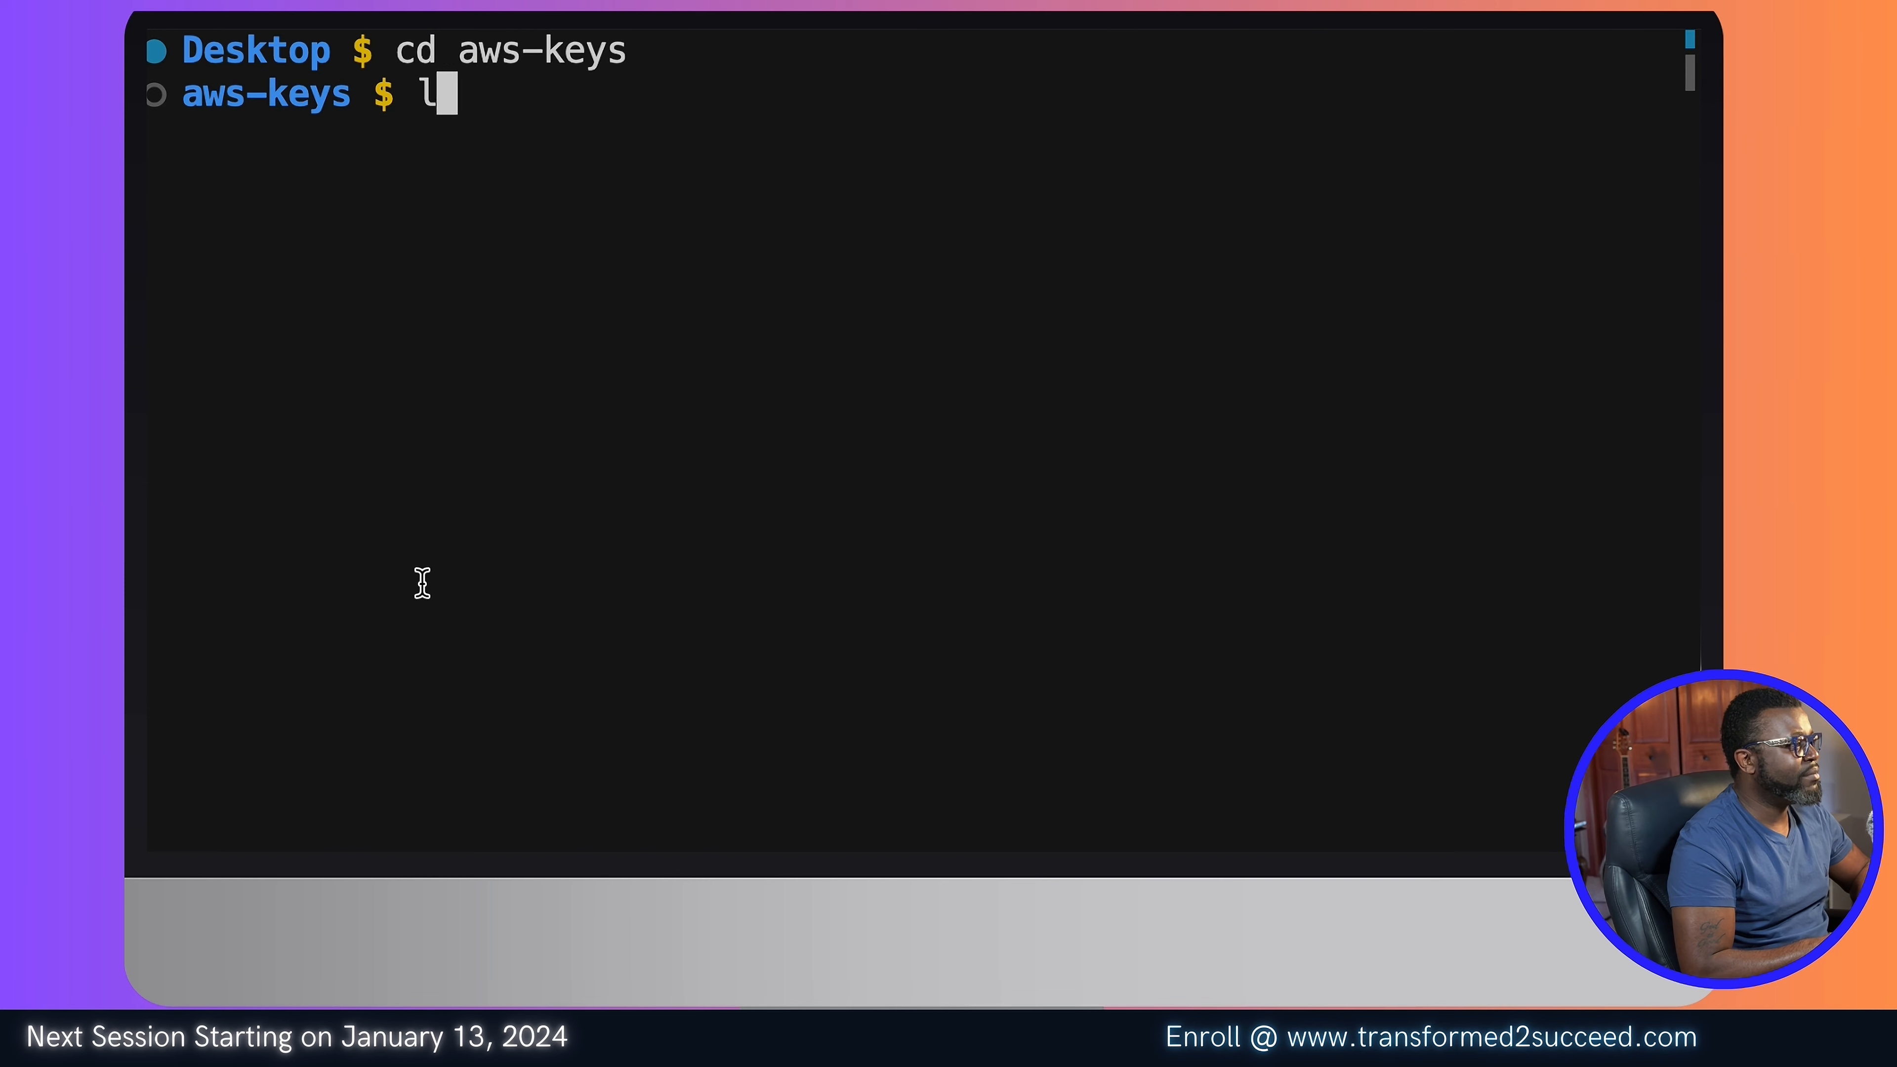
{"action": "key", "text": "Return"}
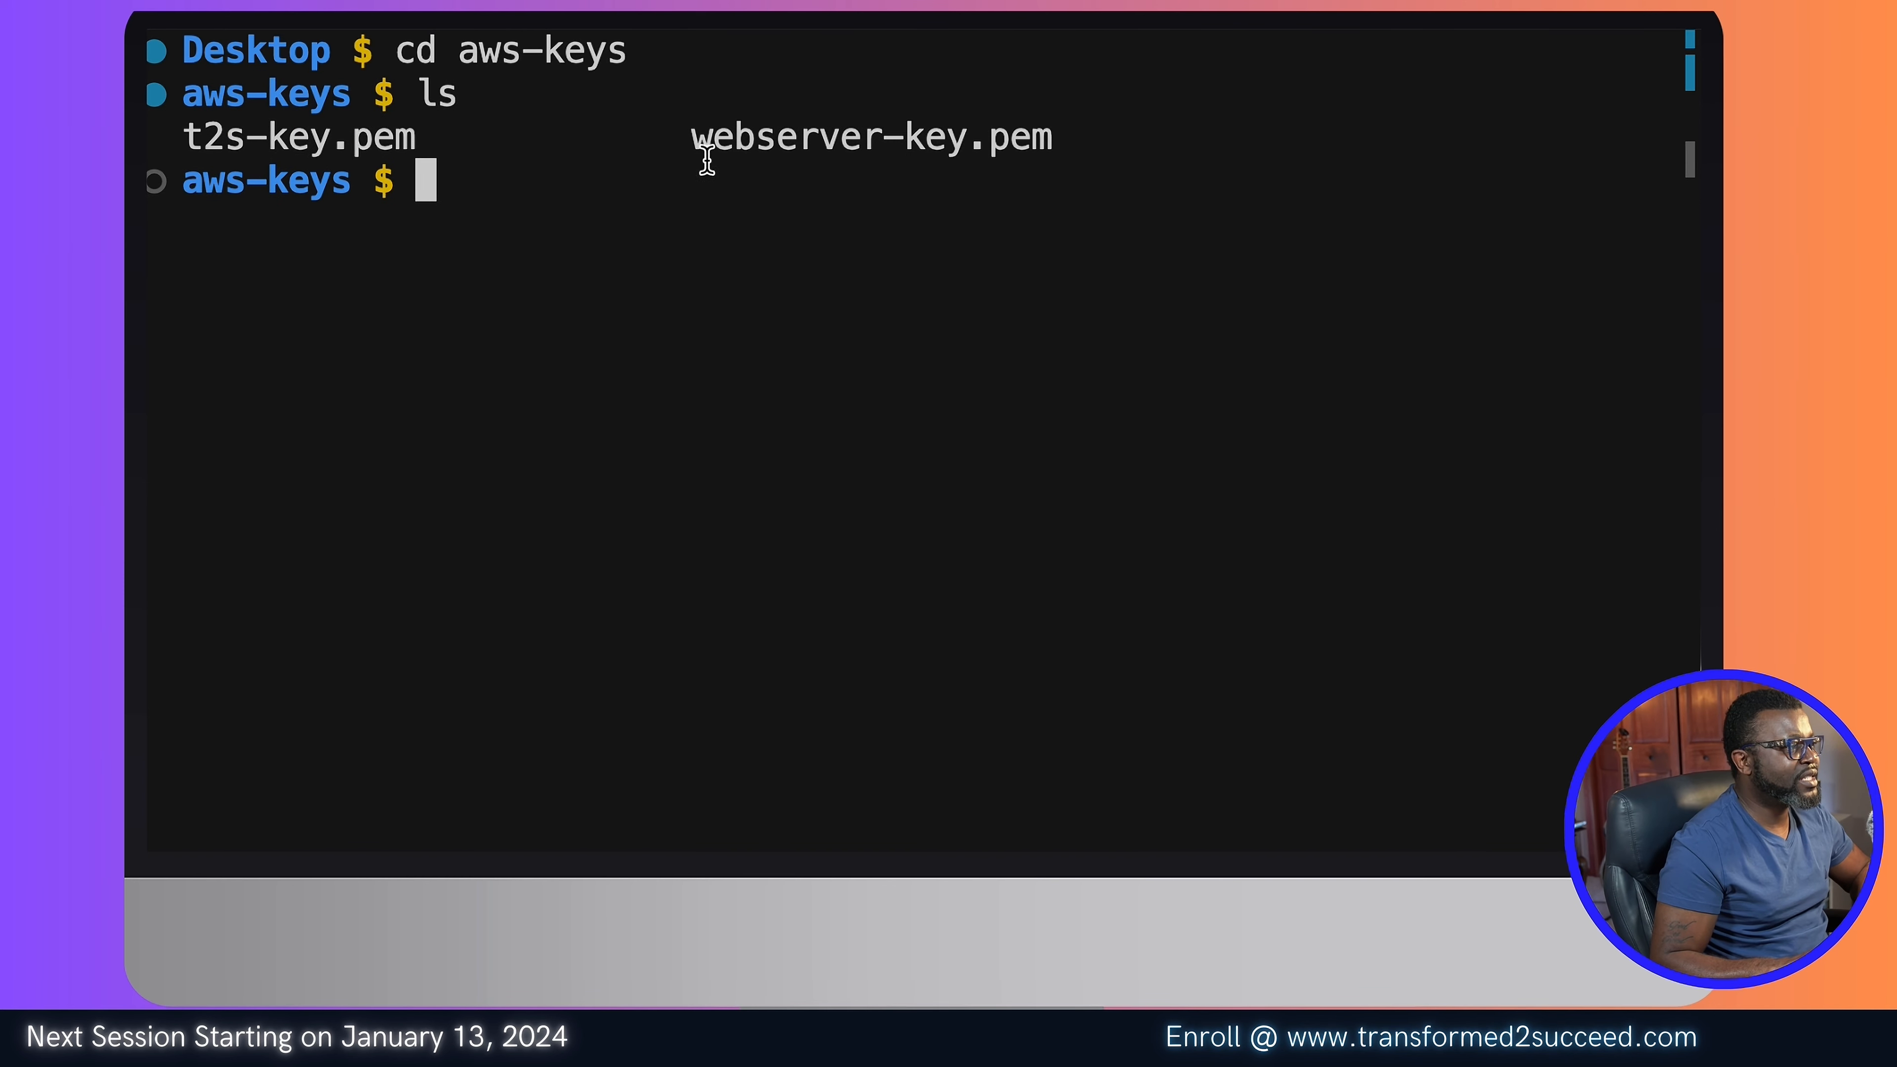
{"action": "left_click_drag", "start_coordinate": [692, 137], "coordinate": [1061, 136]}
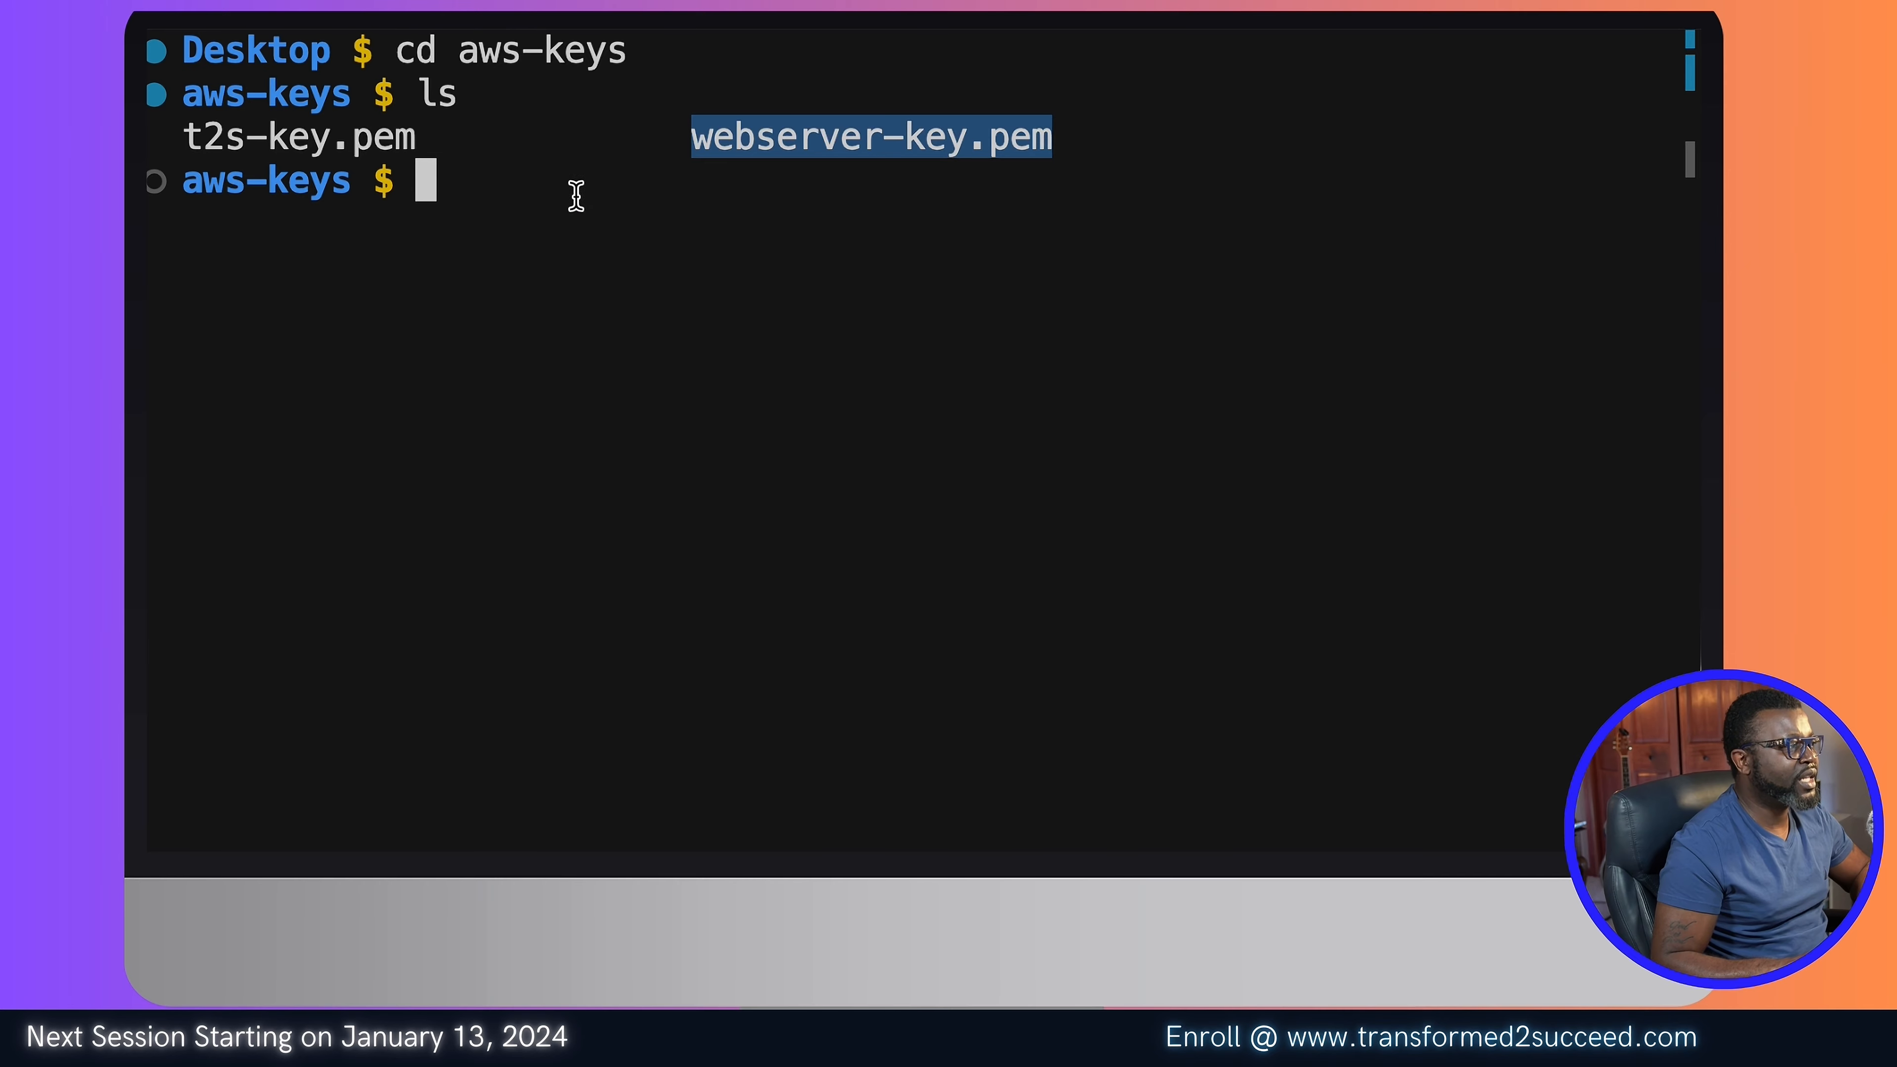
{"action": "left_click", "coordinate": [480, 187]}
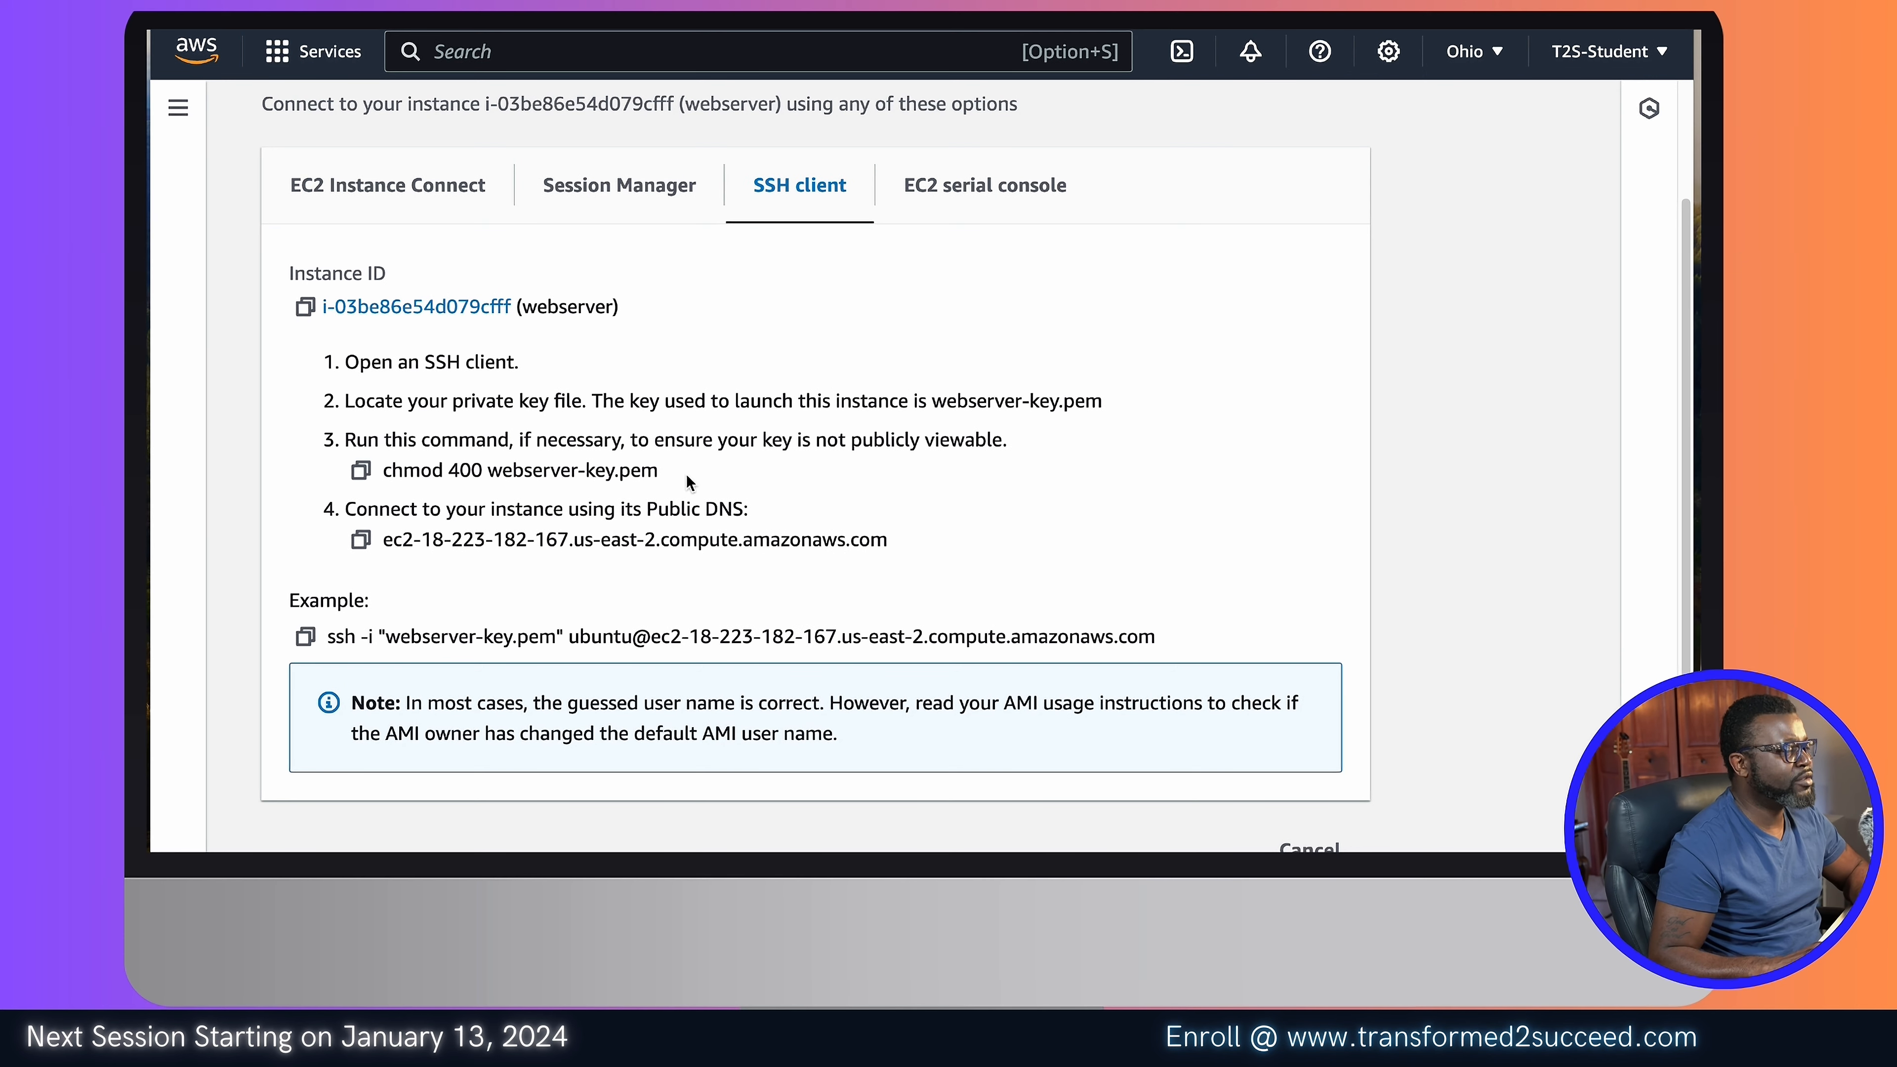
Step: Copy the chmod 400 webserver-key.pem command from the AWS SSH instructions and run it in the terminal
{"action": "left_click", "coordinate": [361, 470]}
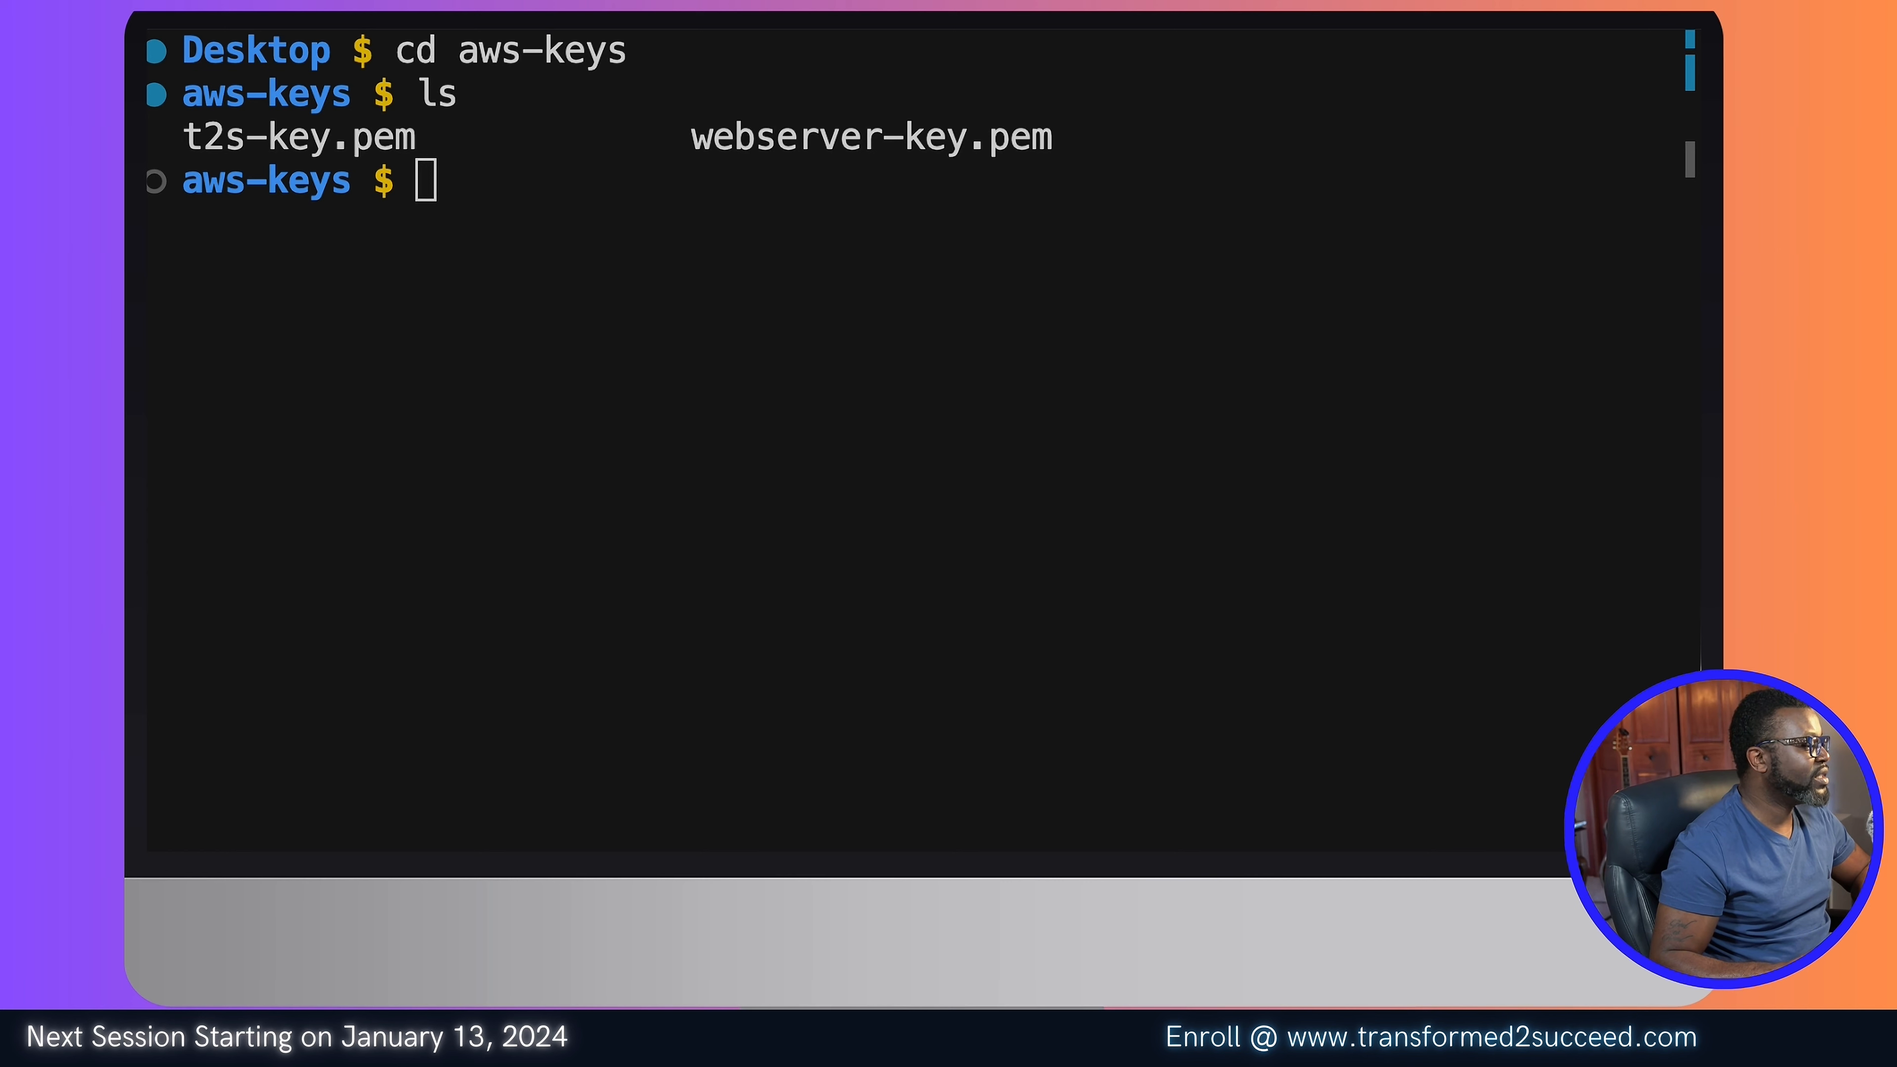
{"action": "left_click", "coordinate": [504, 850]}
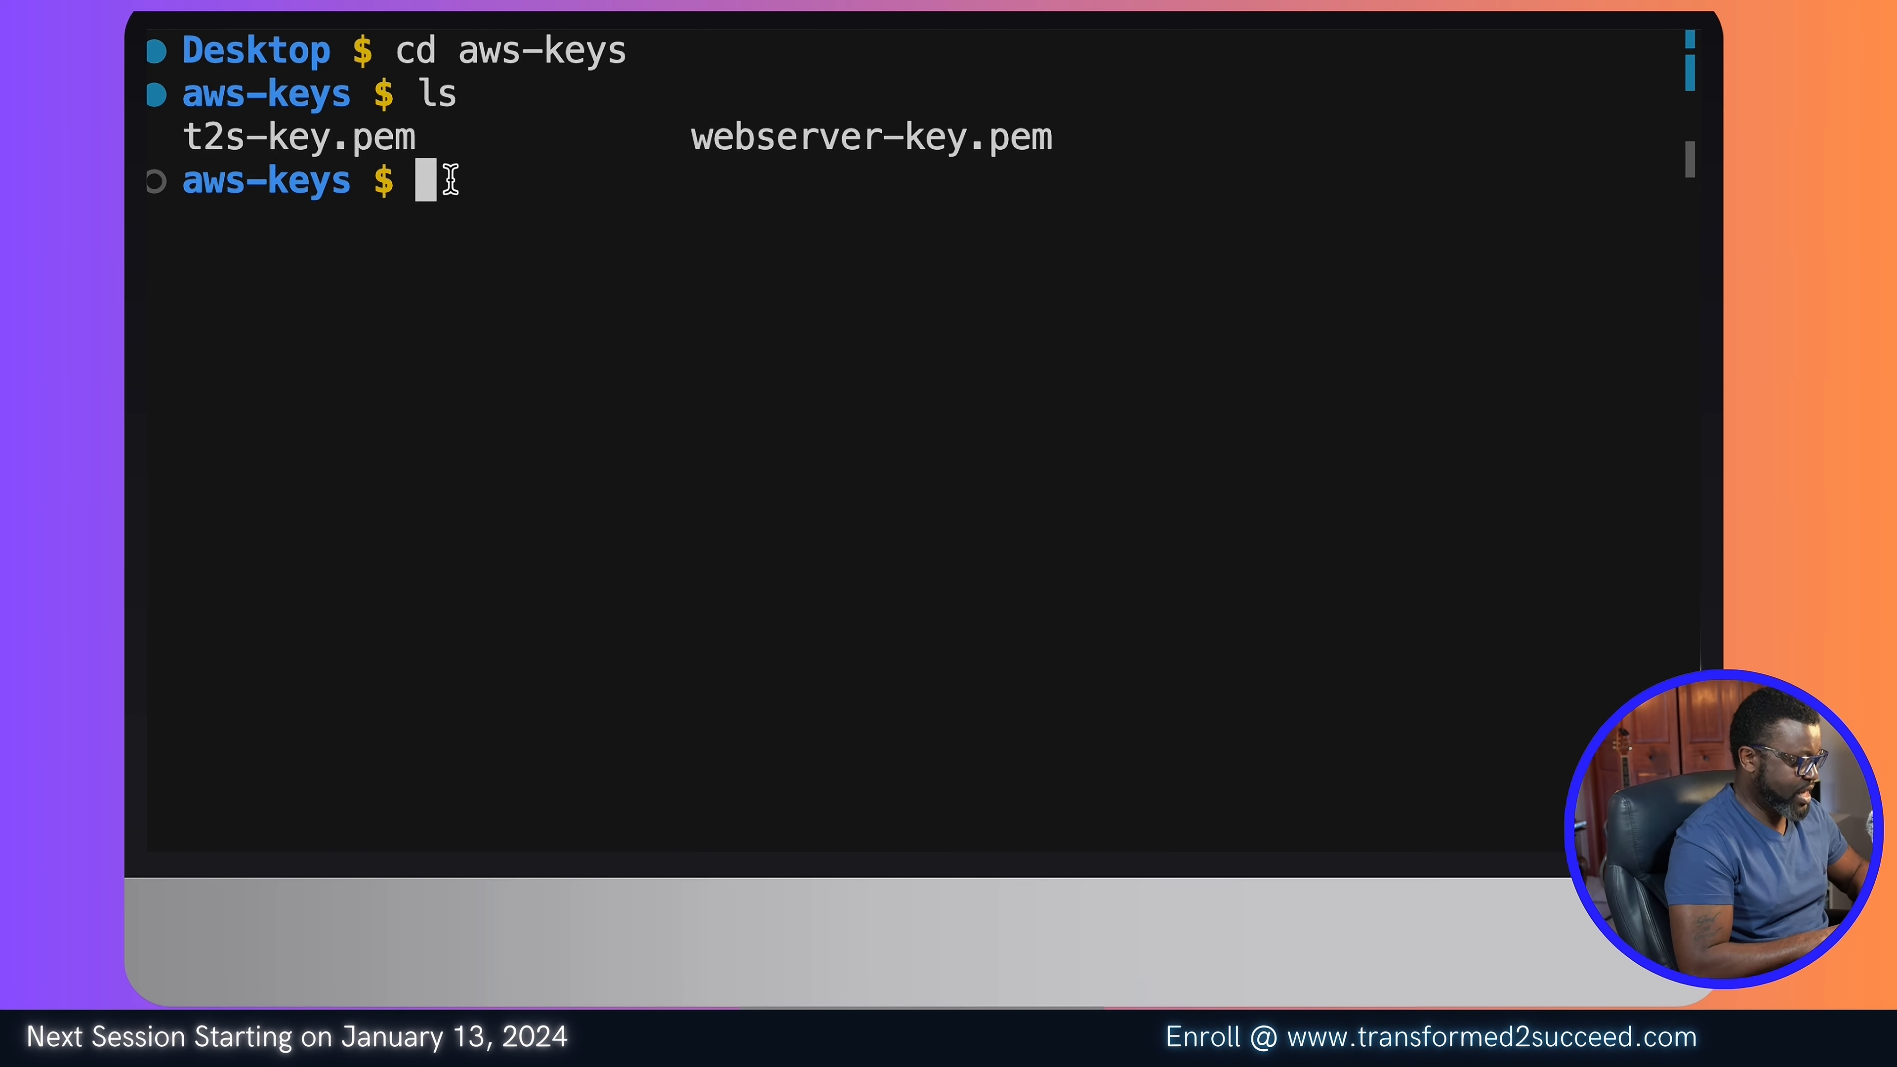
{"action": "key", "text": "super+v"}
{"action": "key", "text": "Right"}
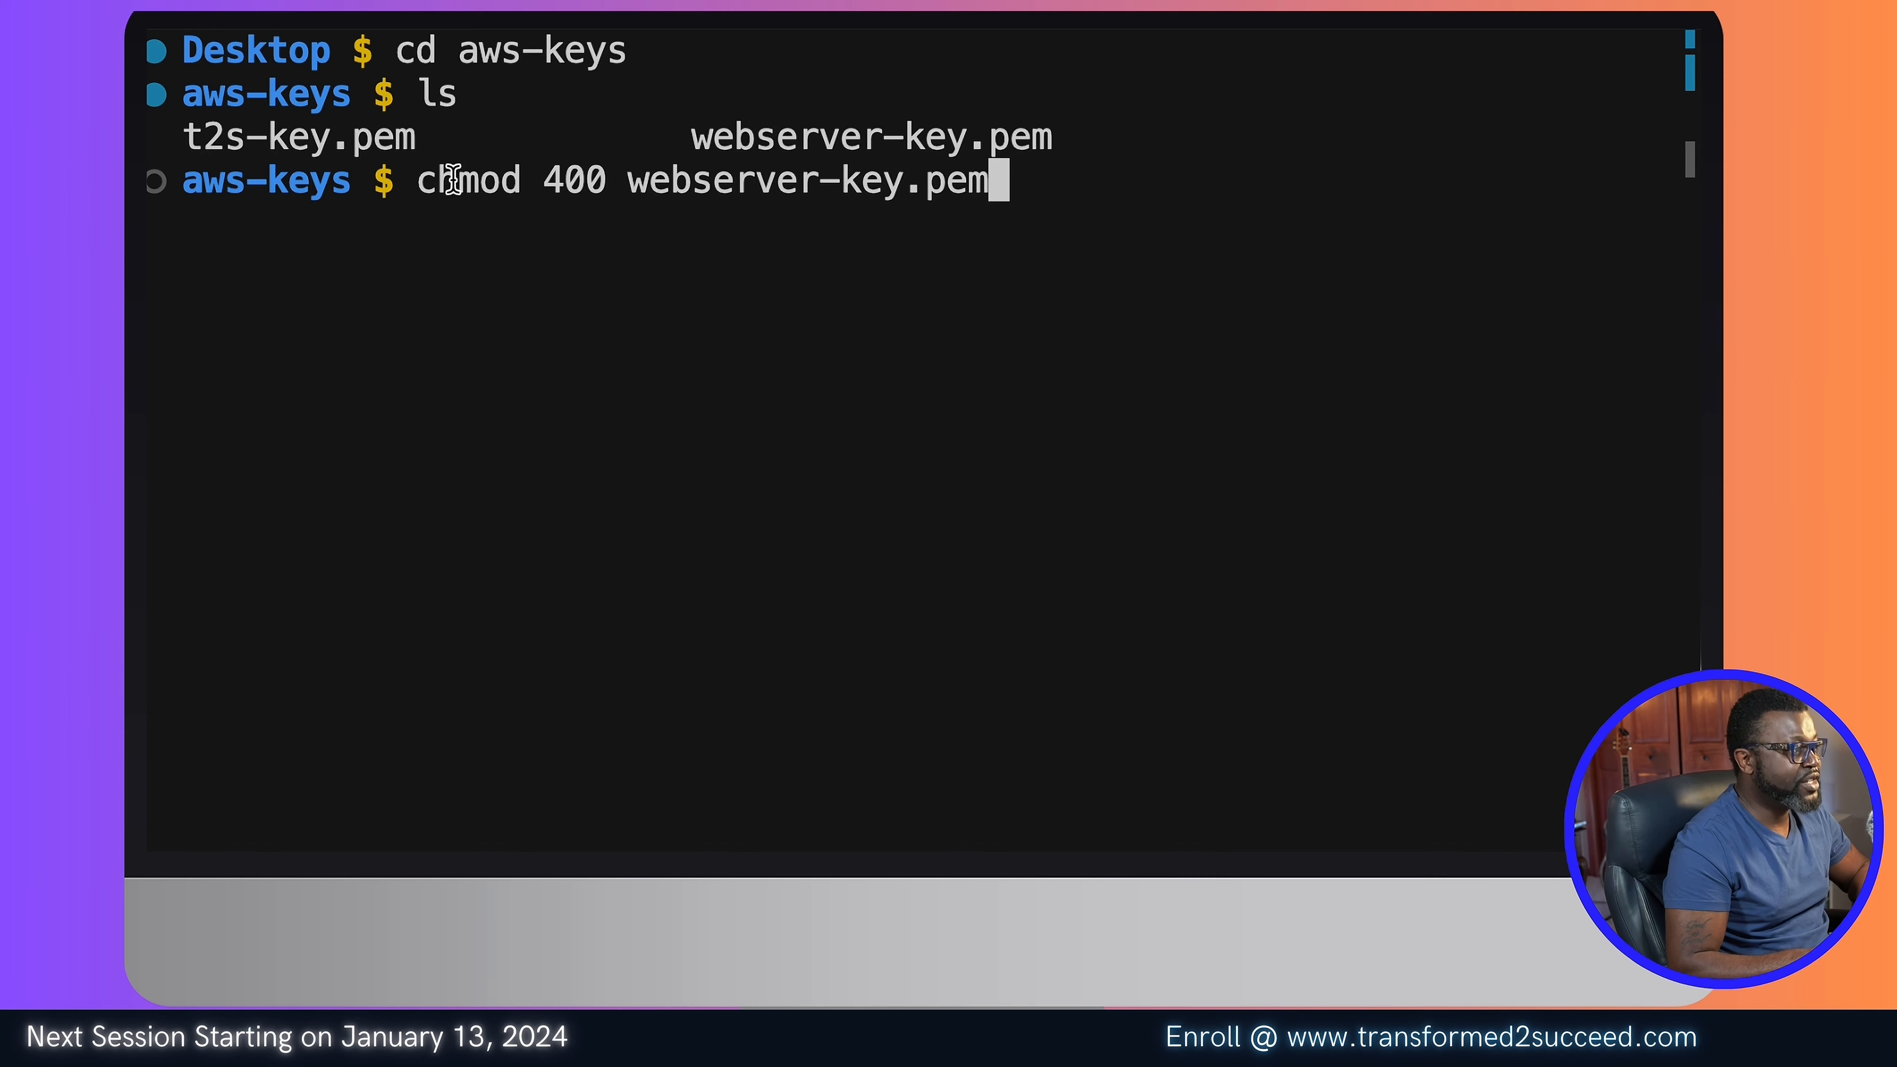
{"action": "key", "text": "Return"}
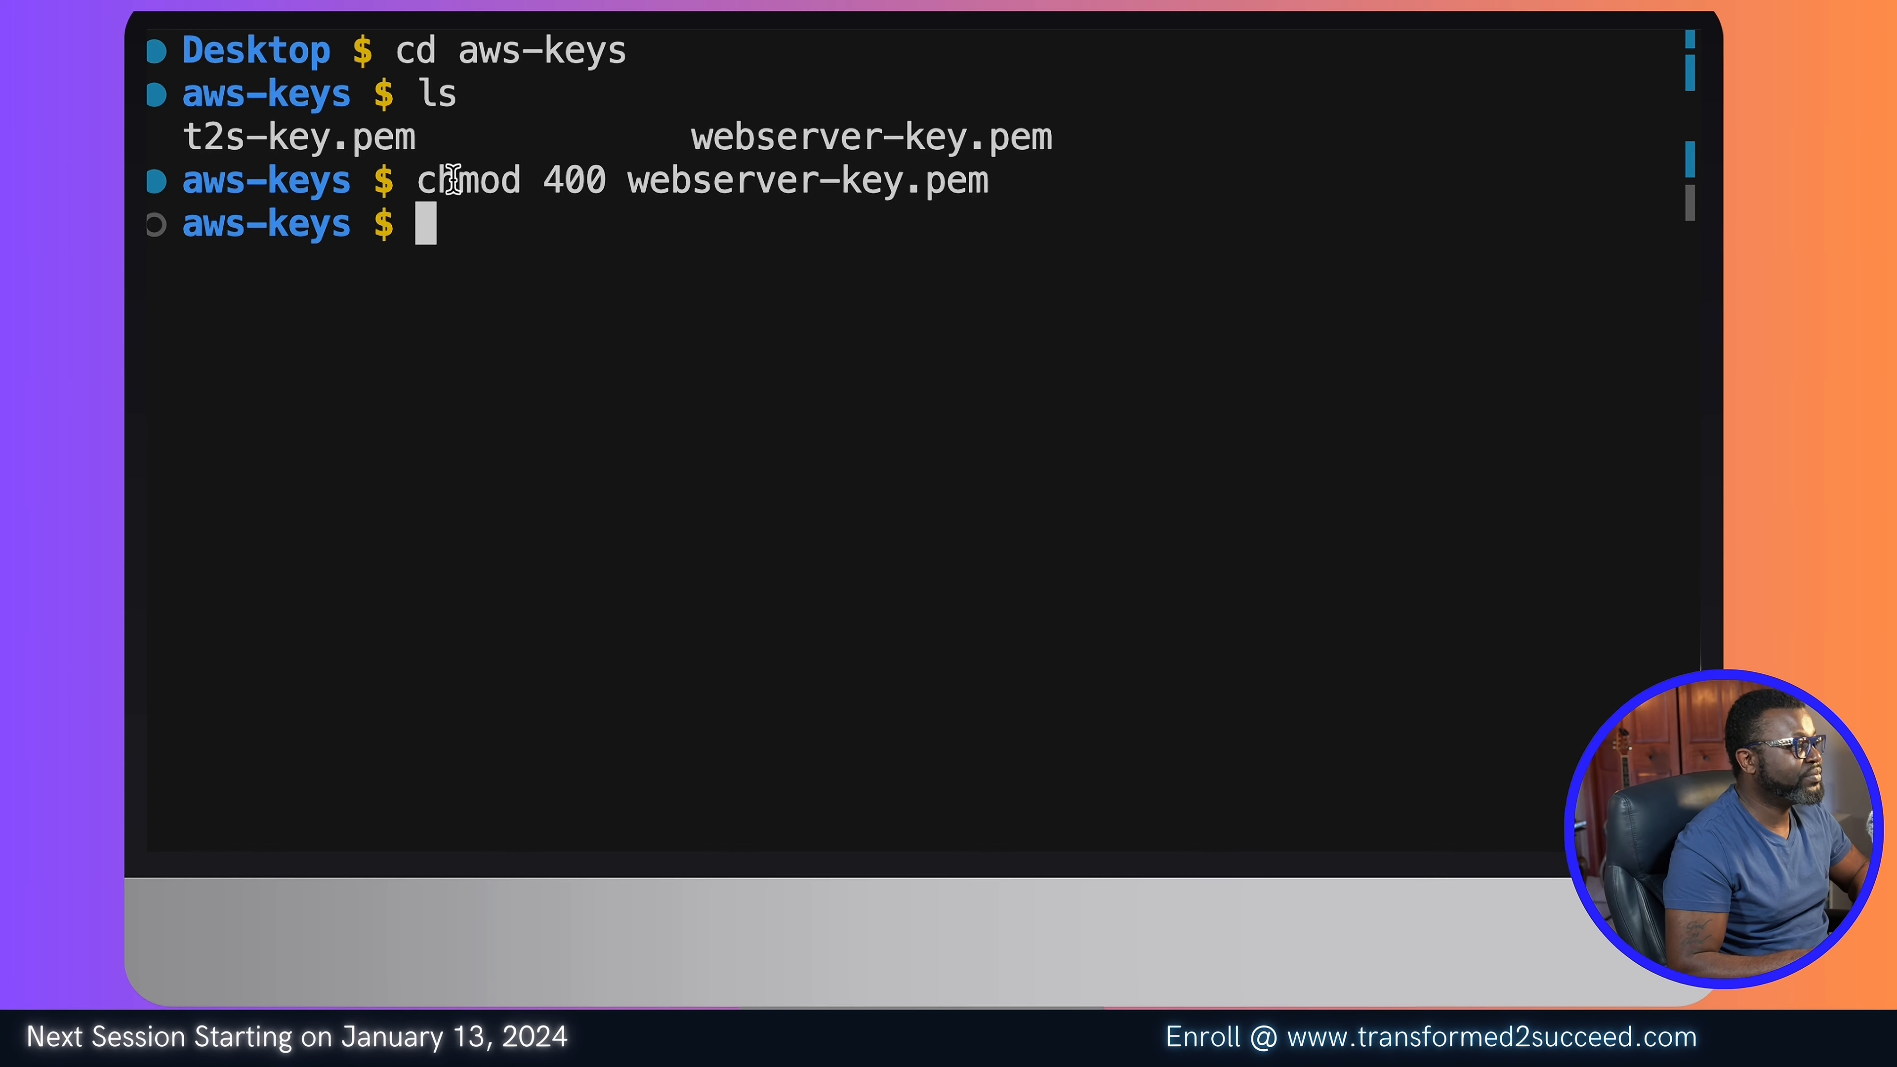